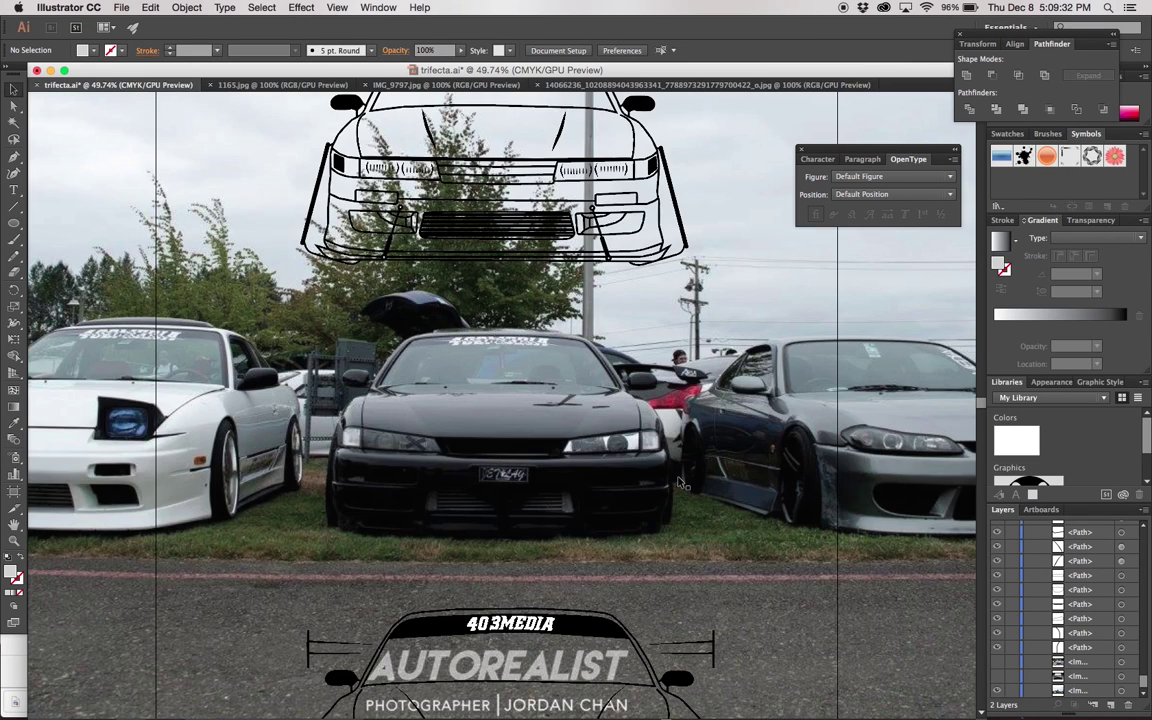
# - View the photo at 100% and set new paths to a 5 pt black stroke, no fill
pyautogui.press('super+1')
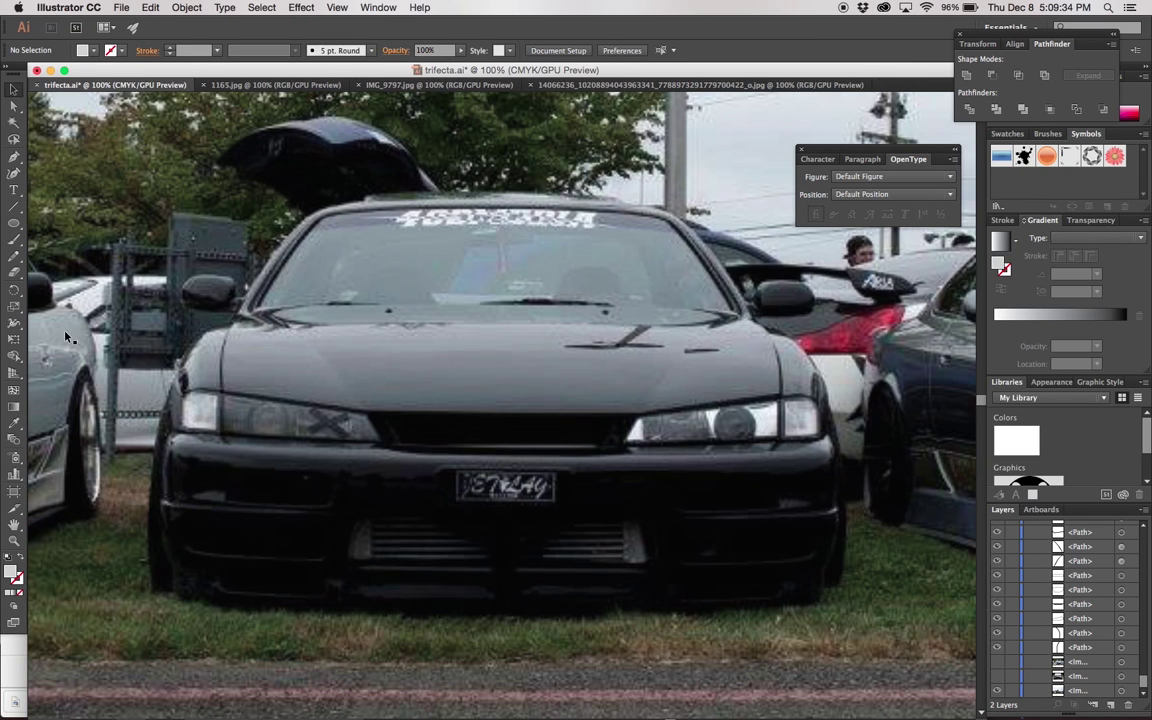
pyautogui.click(110, 50)
pyautogui.click(33, 72)
pyautogui.click(82, 50)
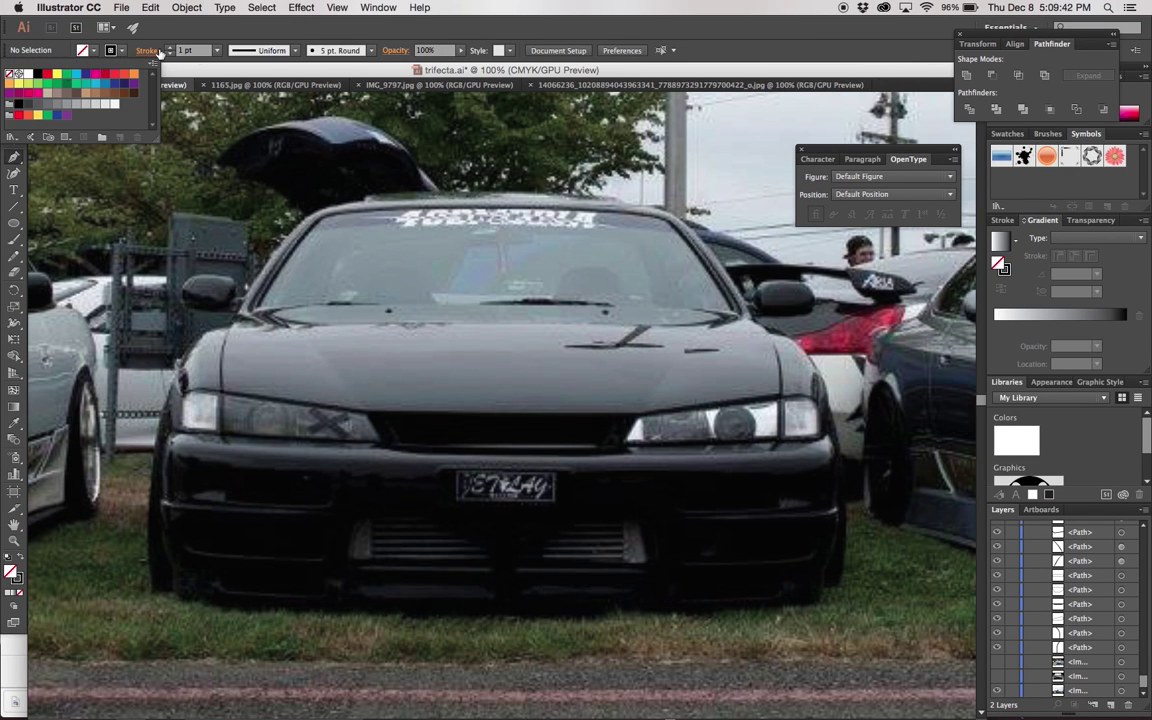
pyautogui.click(8, 68)
pyautogui.click(217, 50)
pyautogui.click(236, 172)
pyautogui.press('super+equal')
# - Trace the car's side and lower body edge with Pen anchors
pyautogui.scroll(5, 714, 272)
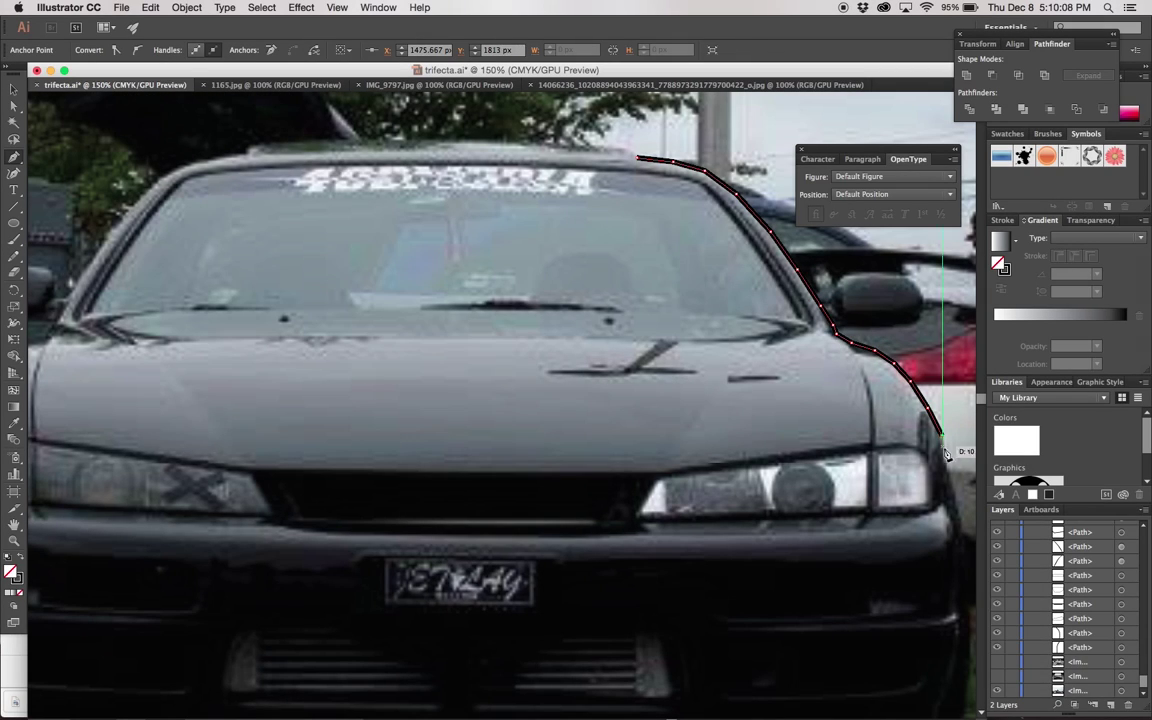
pyautogui.scroll(-5, 946, 453)
pyautogui.hscroll(3, 946, 453)
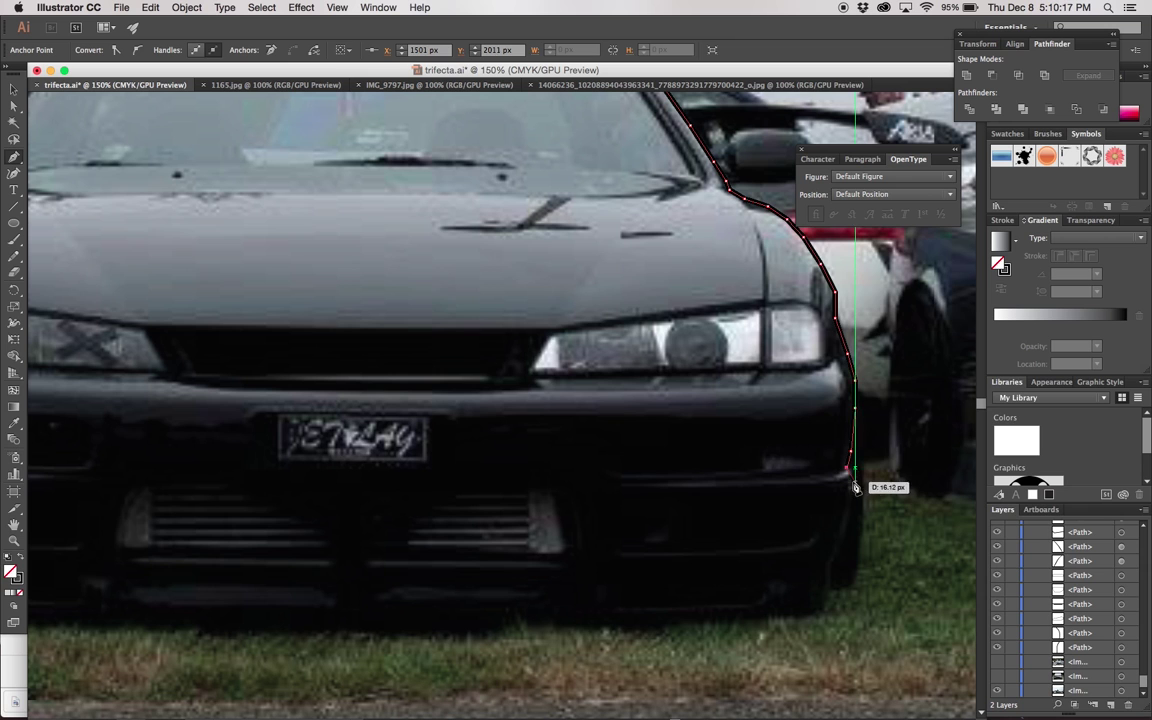
pyautogui.hscroll(-5, 840, 556)
pyautogui.click(510, 618)
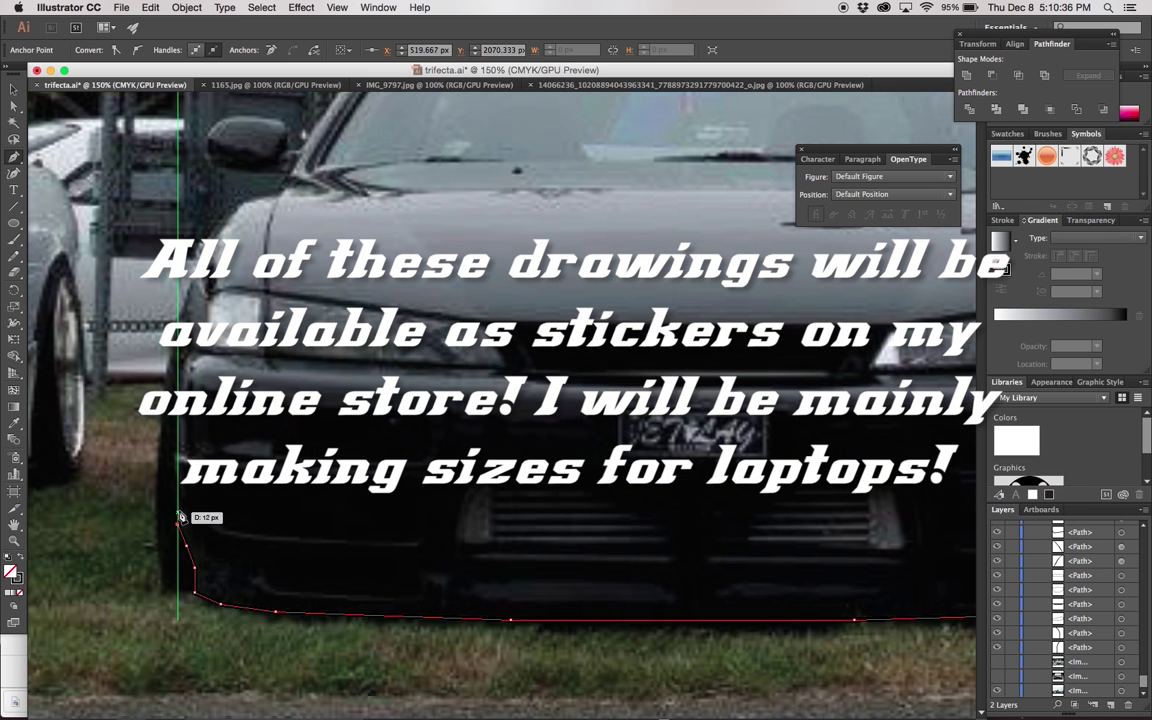
pyautogui.scroll(3, 178, 478)
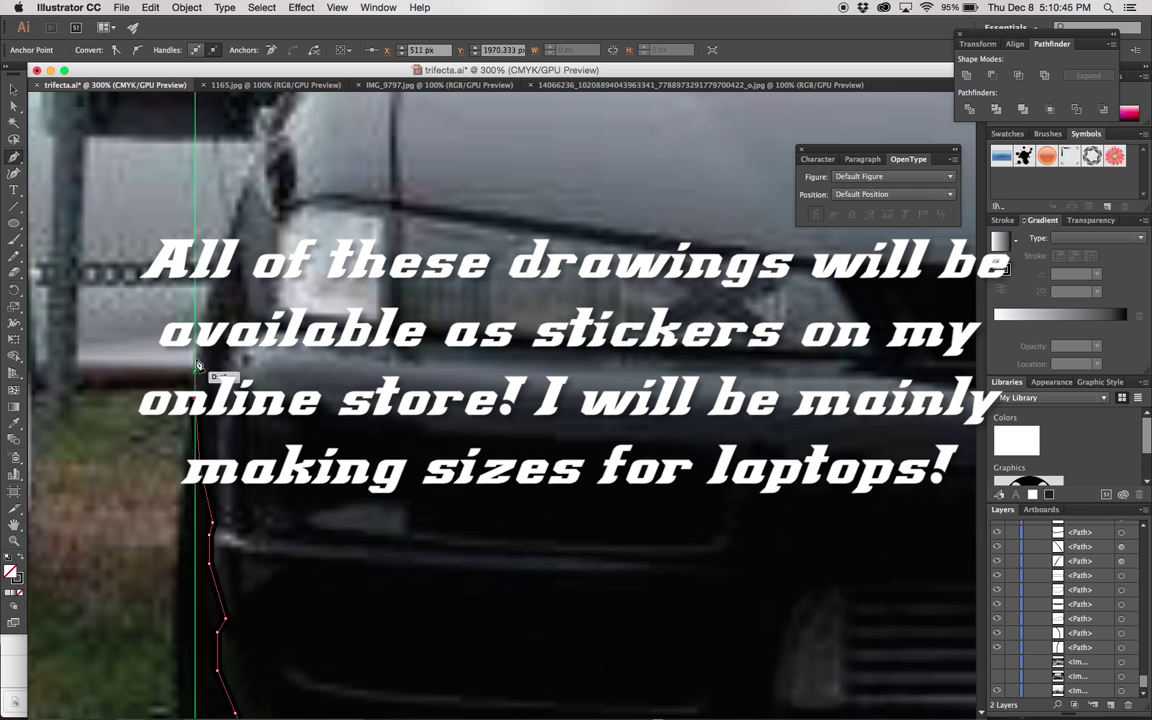
pyautogui.scroll(3, 198, 366)
pyautogui.scroll(3, 293, 237)
pyautogui.scroll(3, 293, 237)
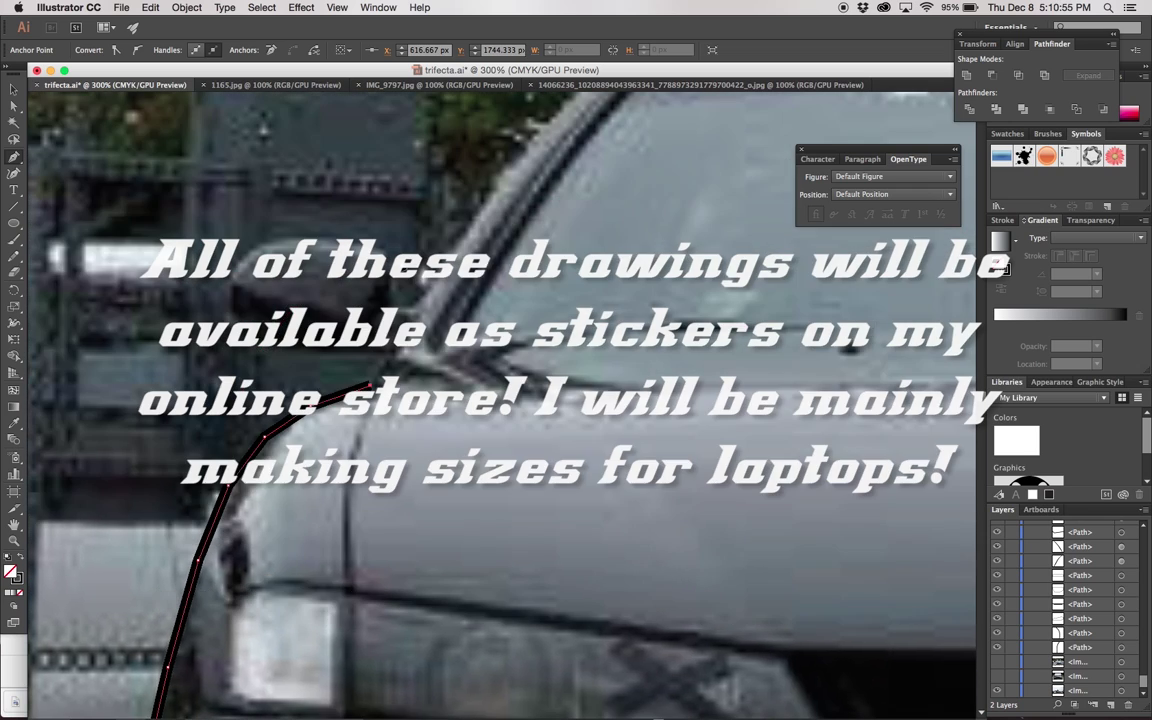
pyautogui.scroll(3, 400, 400)
# - Trace up the windshield pillar and across the roof, closing the windshield outline
pyautogui.click(590, 318)
pyautogui.hscroll(5, 661, 313)
pyautogui.click(325, 282)
pyautogui.click(372, 275)
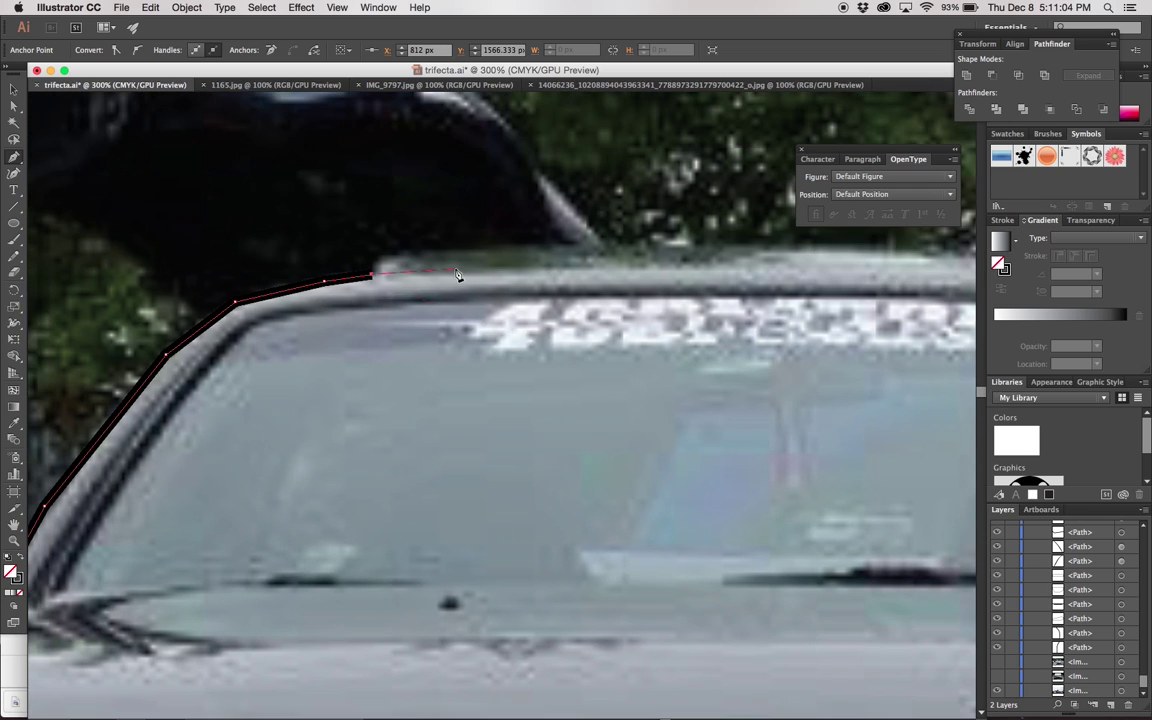
pyautogui.click(730, 287)
pyautogui.hscroll(5, 730, 287)
pyautogui.click(660, 271)
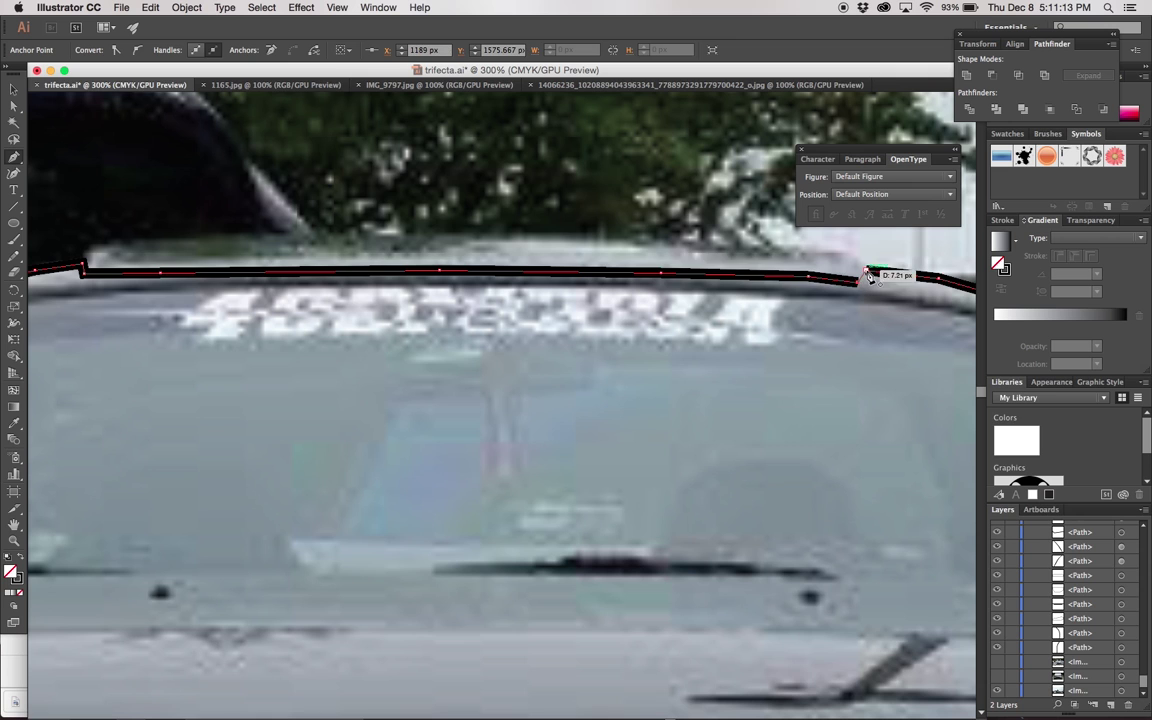
pyautogui.hotkey('ctrl', '-')
pyautogui.hotkey('ctrl', '-')
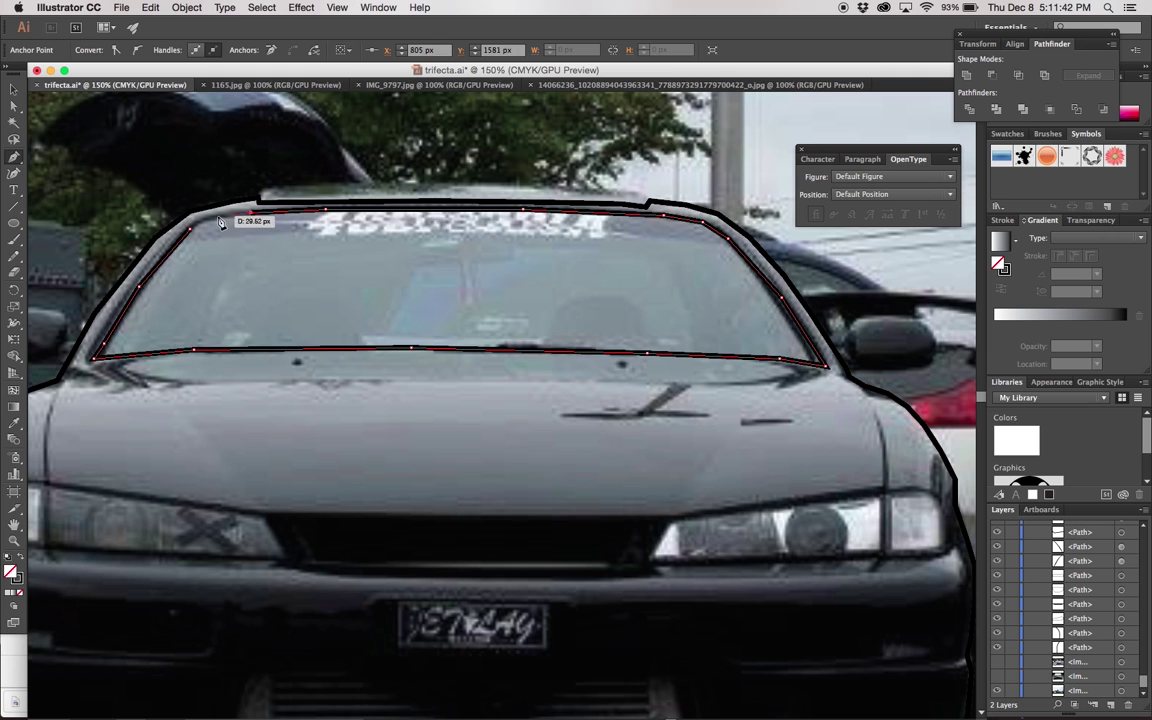
pyautogui.click(193, 237)
pyautogui.scroll(-5, 400, 400)
# - Draw a closed outline around the headlight
pyautogui.hotkey('ctrl', '+')
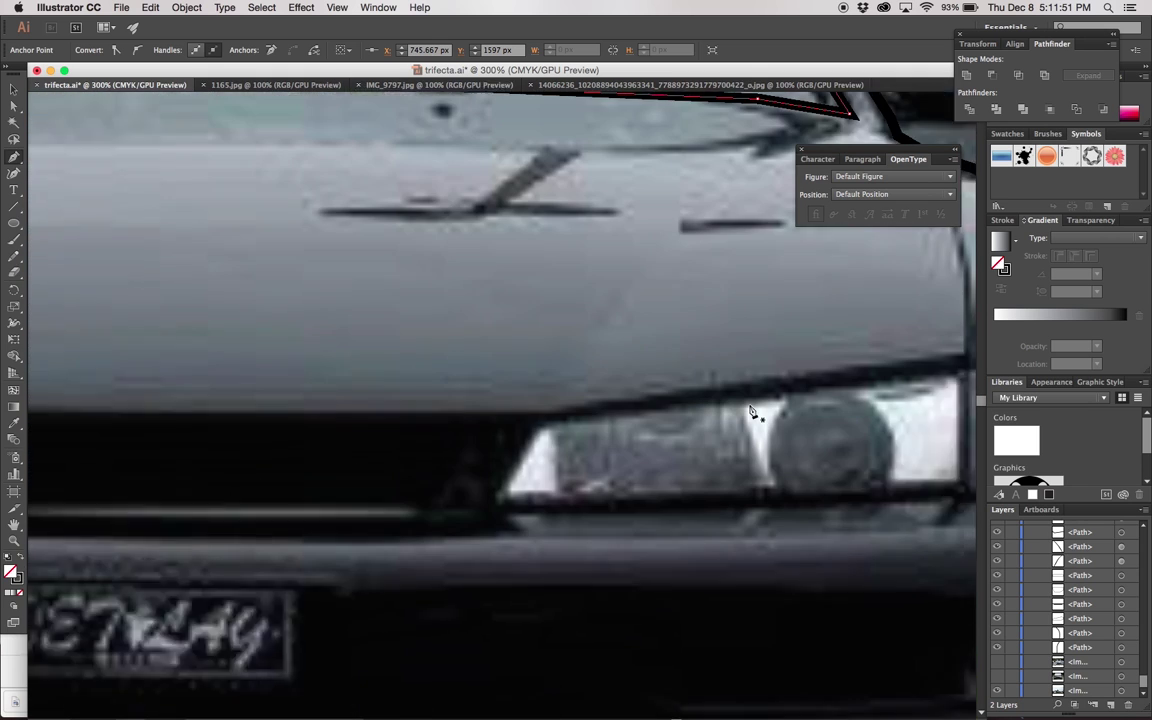
pyautogui.hotkey('ctrl', '+')
pyautogui.moveTo(368, 428); pyautogui.dragTo(345, 478)
pyautogui.click(328, 496)
pyautogui.click(788, 487)
pyautogui.click(788, 375)
pyautogui.click(368, 428)
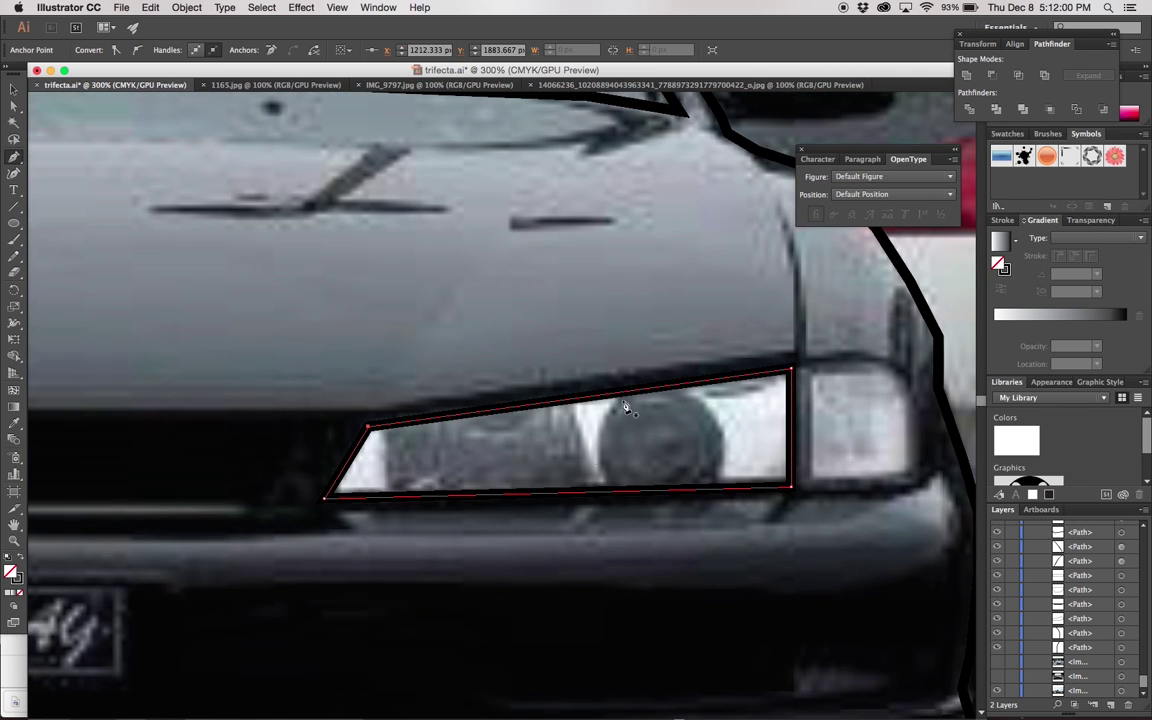
pyautogui.hscroll(5, 660, 390)
# - Outline the corner light and draw the hood crease line down to the headlight
pyautogui.click(701, 366)
pyautogui.click(701, 487)
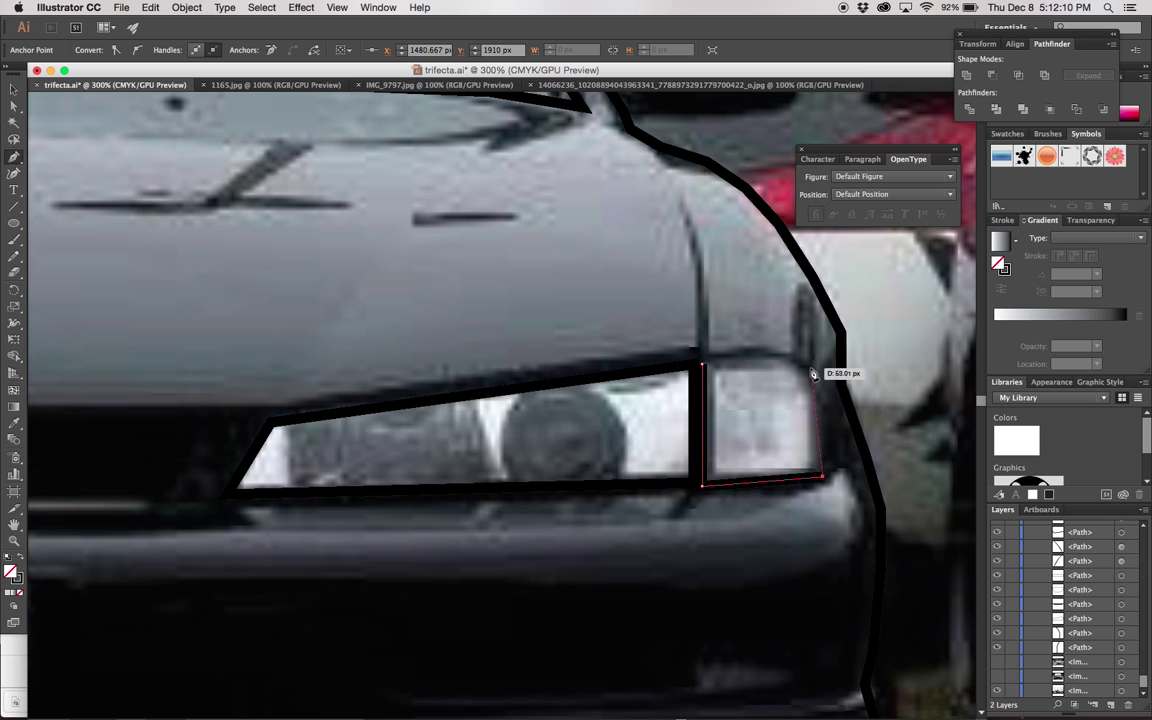
pyautogui.scroll(3, 720, 320)
pyautogui.scroll(1, 702, 368)
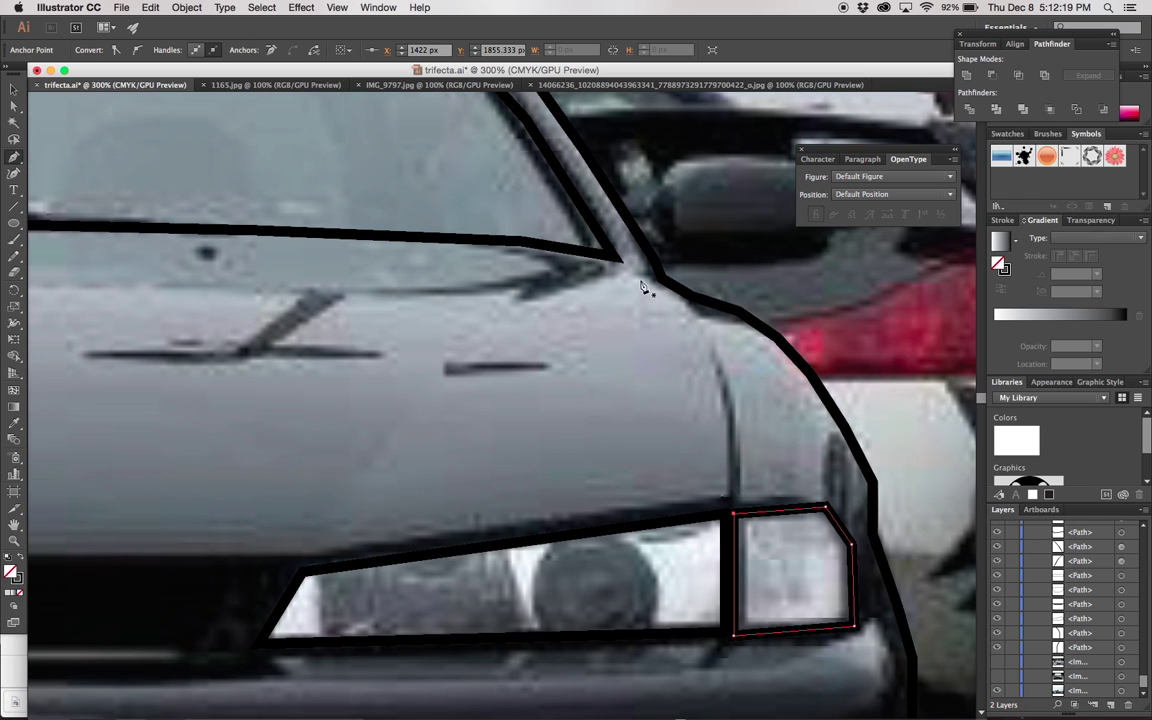
pyautogui.click(640, 280)
pyautogui.click(678, 303)
pyautogui.click(712, 358)
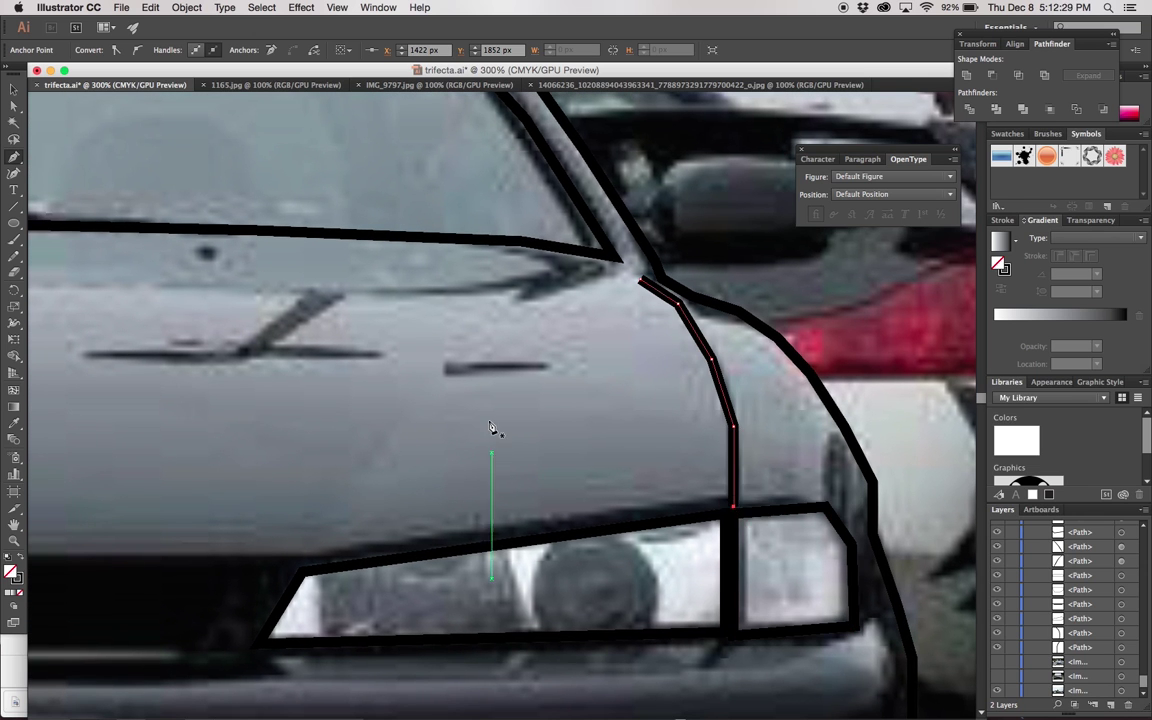
# - Trace and close the grille opening outline
pyautogui.hscroll(10, 490, 428)
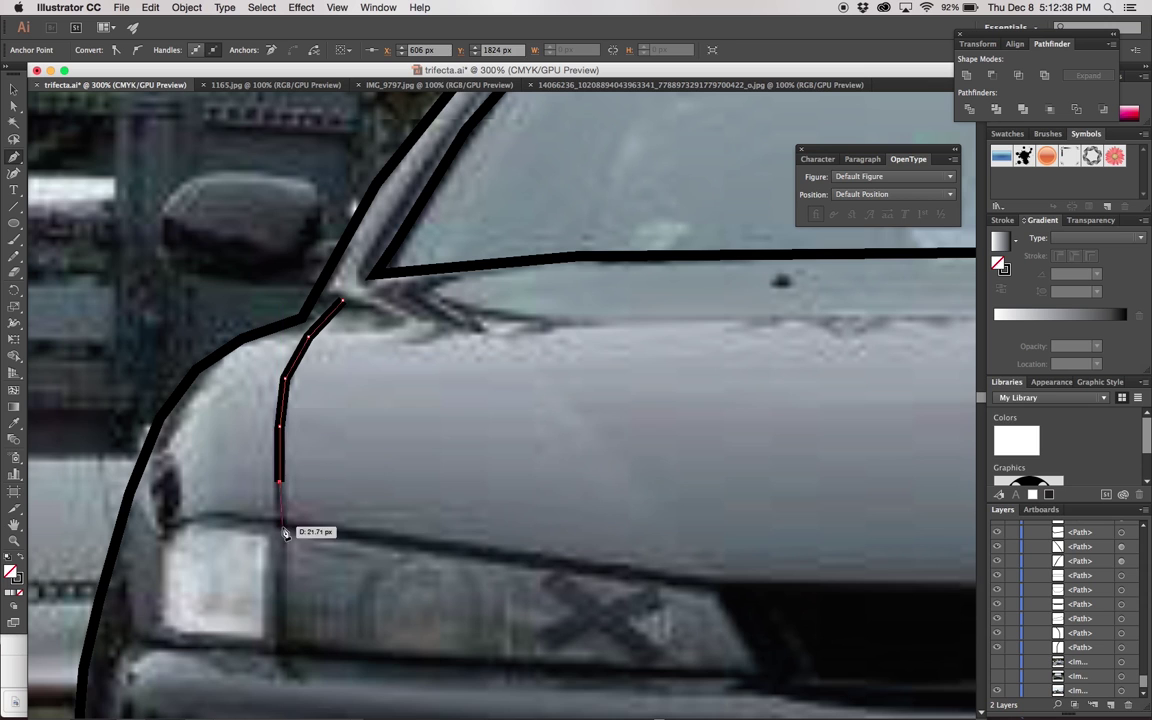
pyautogui.hscroll(6, 604, 457)
pyautogui.scroll(-4, 604, 457)
pyautogui.click(72, 385)
pyautogui.click(463, 390)
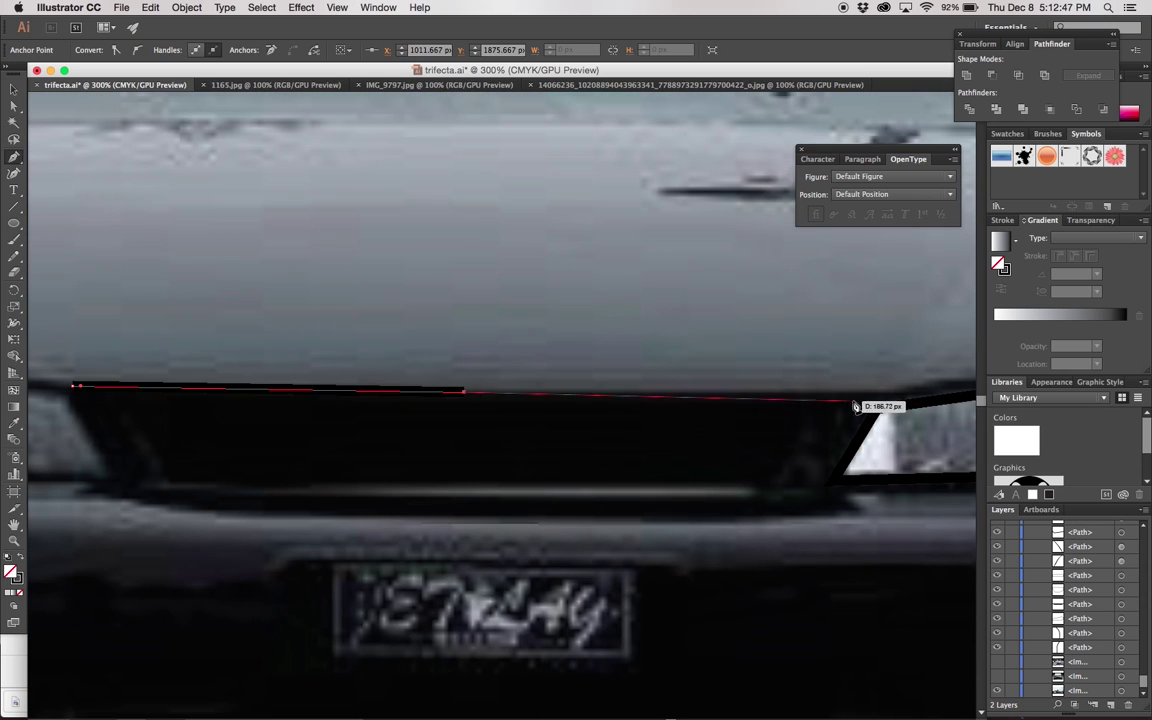
pyautogui.click(879, 391)
pyautogui.click(72, 386)
pyautogui.hscroll(9, 340, 378)
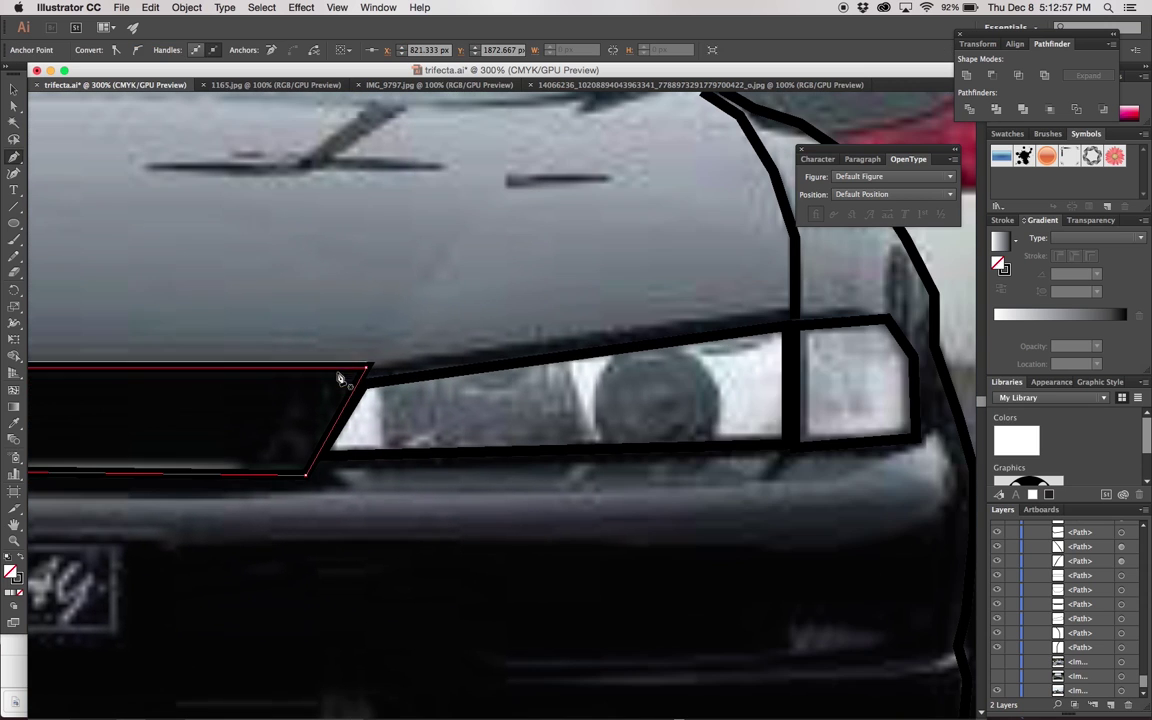
# - Draw a black-filled circle over the headlight lamp
pyautogui.press('l')
pyautogui.moveTo(609, 352); pyautogui.dragTo(718, 462)
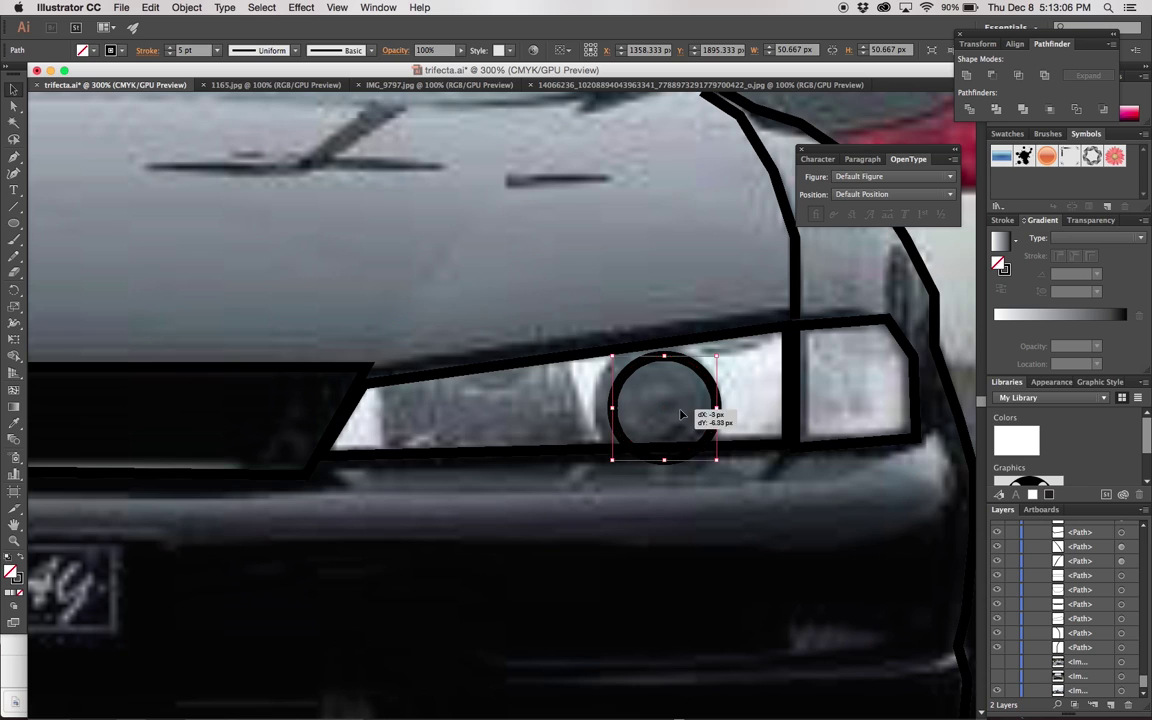
pyautogui.moveTo(680, 415); pyautogui.dragTo(671, 408)
pyautogui.click(643, 386)
pyautogui.click(88, 50)
pyautogui.click(48, 85)
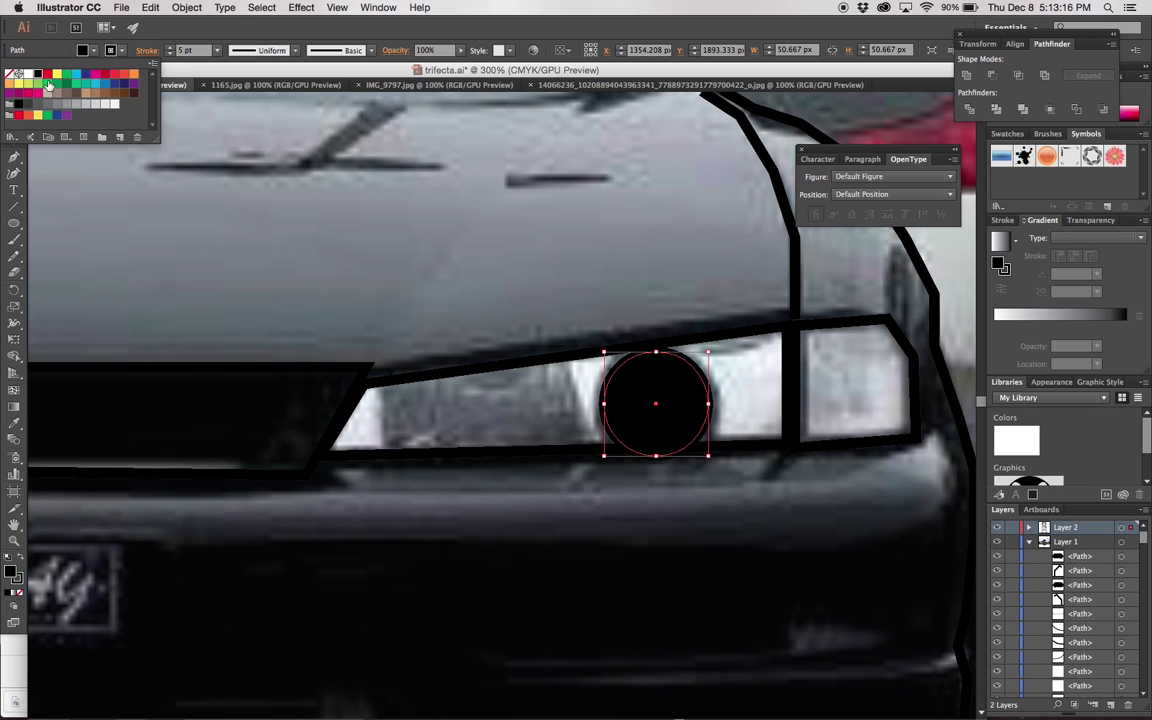
# - Add a white 28.333 px circle centred inside the black lamp circle
pyautogui.click(683, 425)
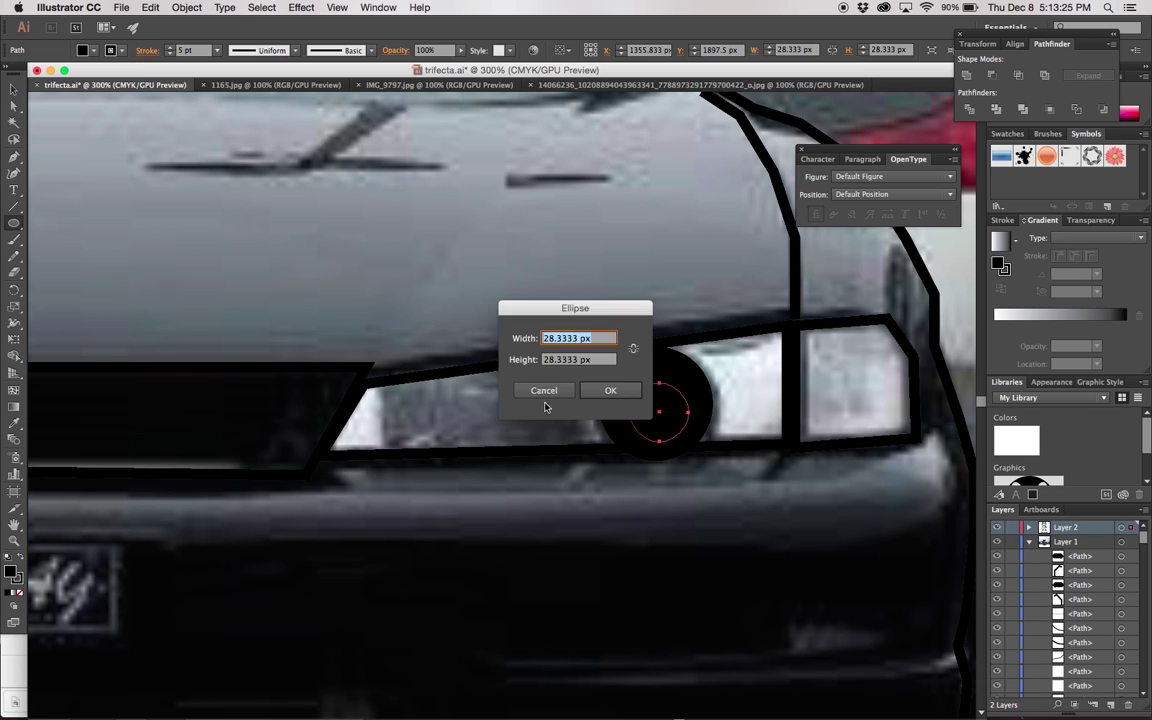
pyautogui.press('Return')
pyautogui.press('v')
pyautogui.moveTo(637, 410); pyautogui.dragTo(636, 410)
pyautogui.click(88, 50)
pyautogui.click(30, 70)
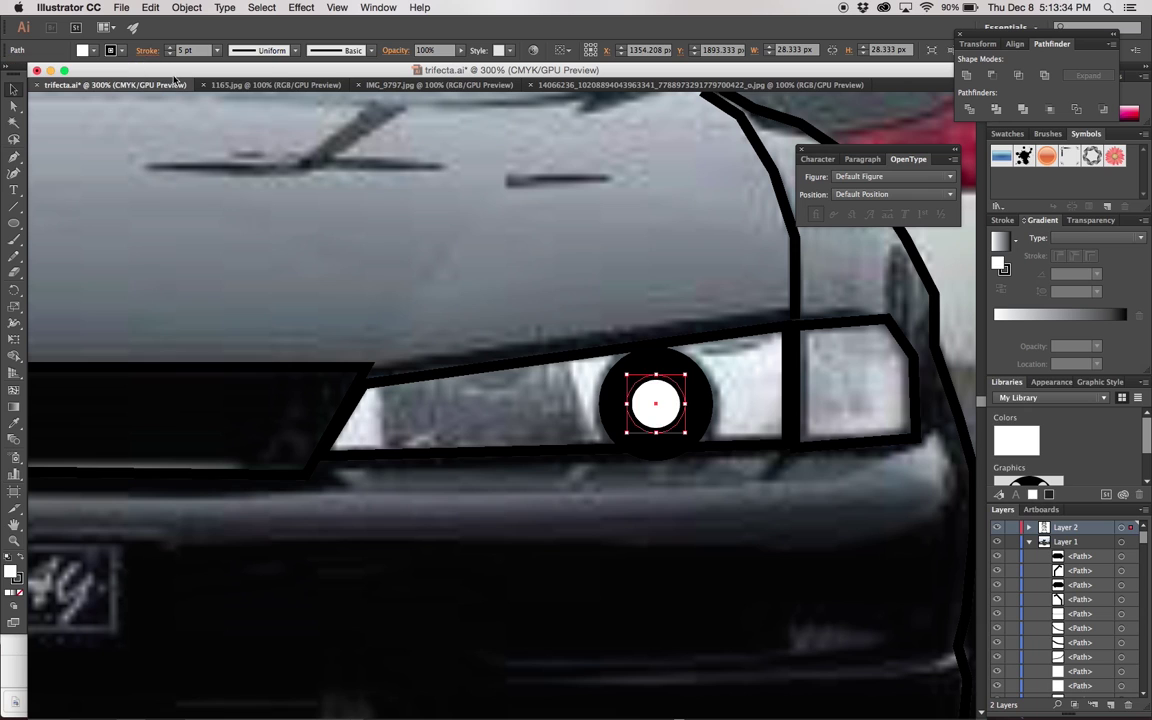
pyautogui.click(641, 572)
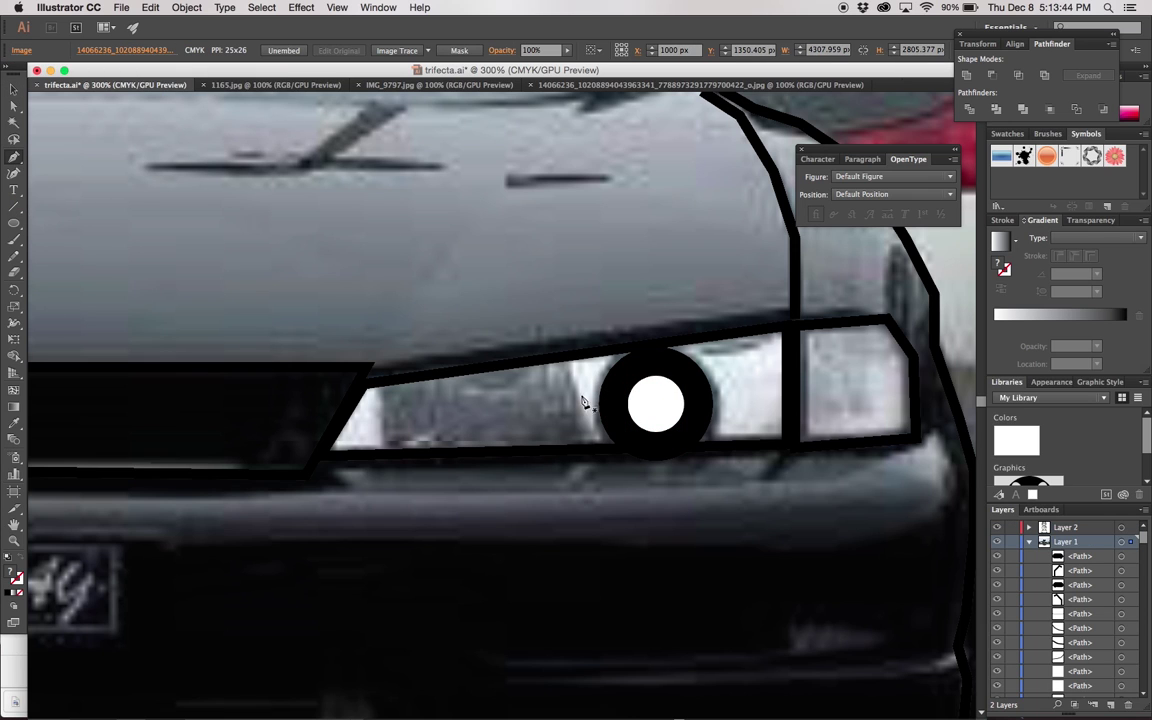
pyautogui.click(571, 369)
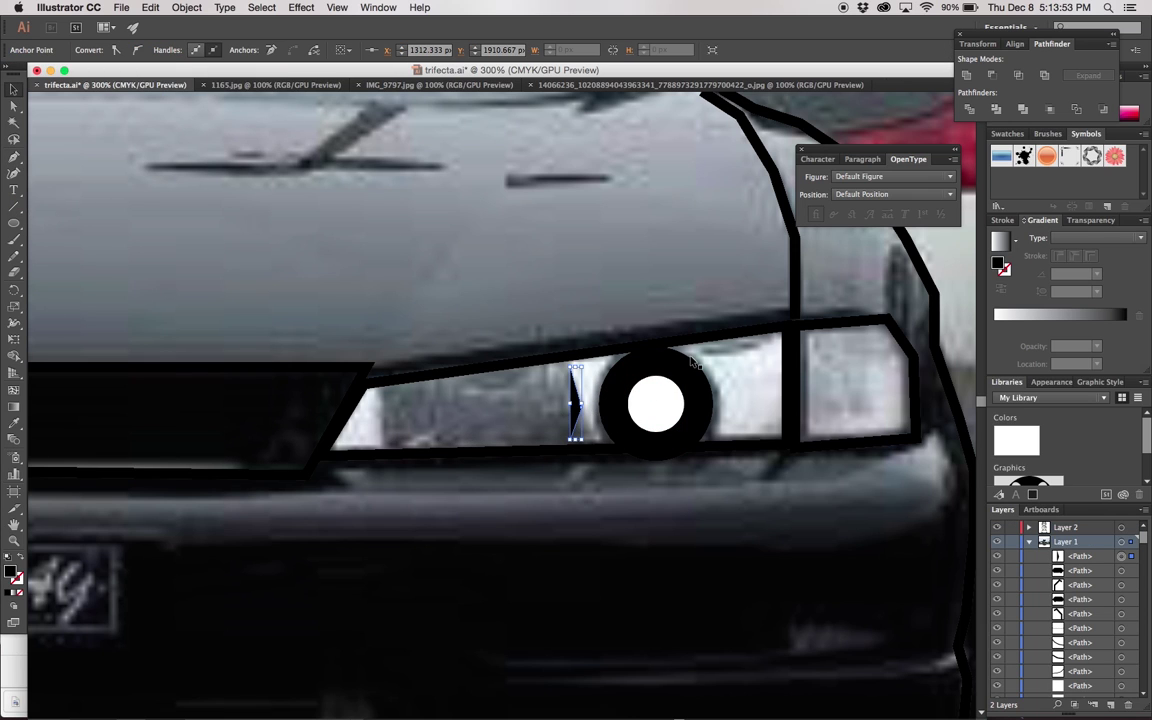
# - Make the headlight line a 5 pt black, no-fill stroke tapered into a crescent
pyautogui.press('v')
pyautogui.click(93, 50)
pyautogui.click(10, 62)
pyautogui.click(121, 50)
pyautogui.click(40, 62)
pyautogui.click(213, 50)
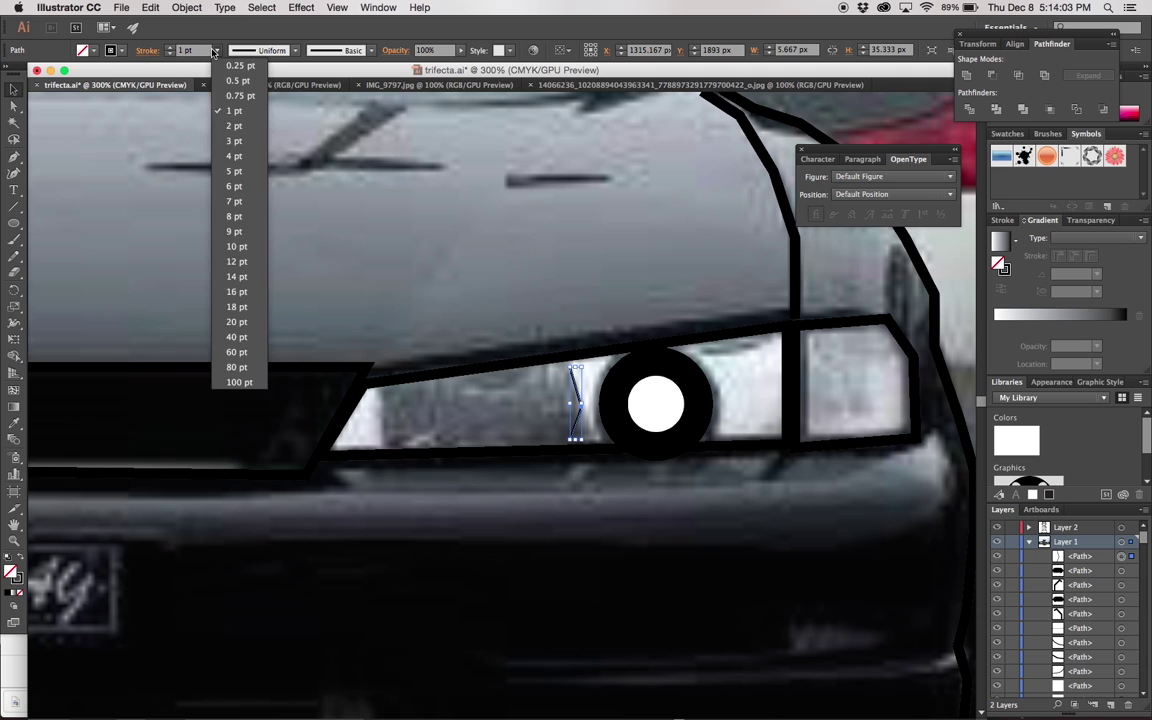
pyautogui.click(233, 171)
pyautogui.click(294, 50)
pyautogui.click(257, 95)
# - Copy the crescent, reflect it horizontally, and place it at the headlight's left end
pyautogui.press('super+equal')
pyautogui.press('super+equal')
pyautogui.press('super+equal')
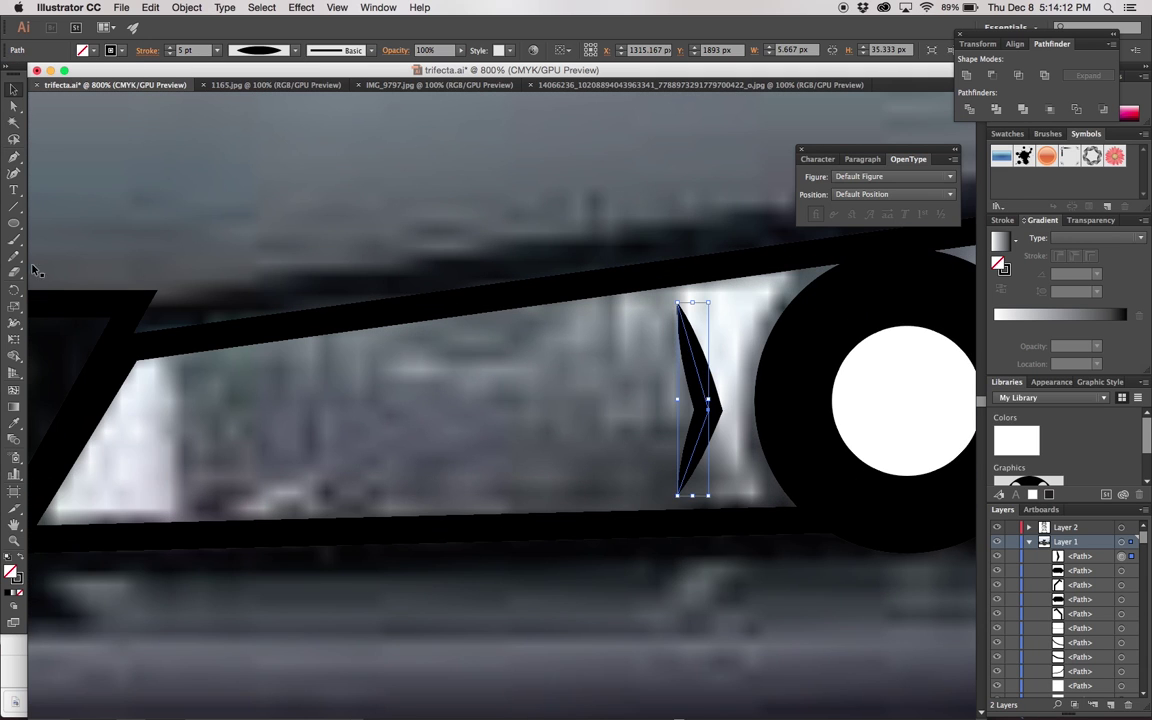
pyautogui.press('super+c')
pyautogui.press('super+v')
pyautogui.rightClick(505, 350)
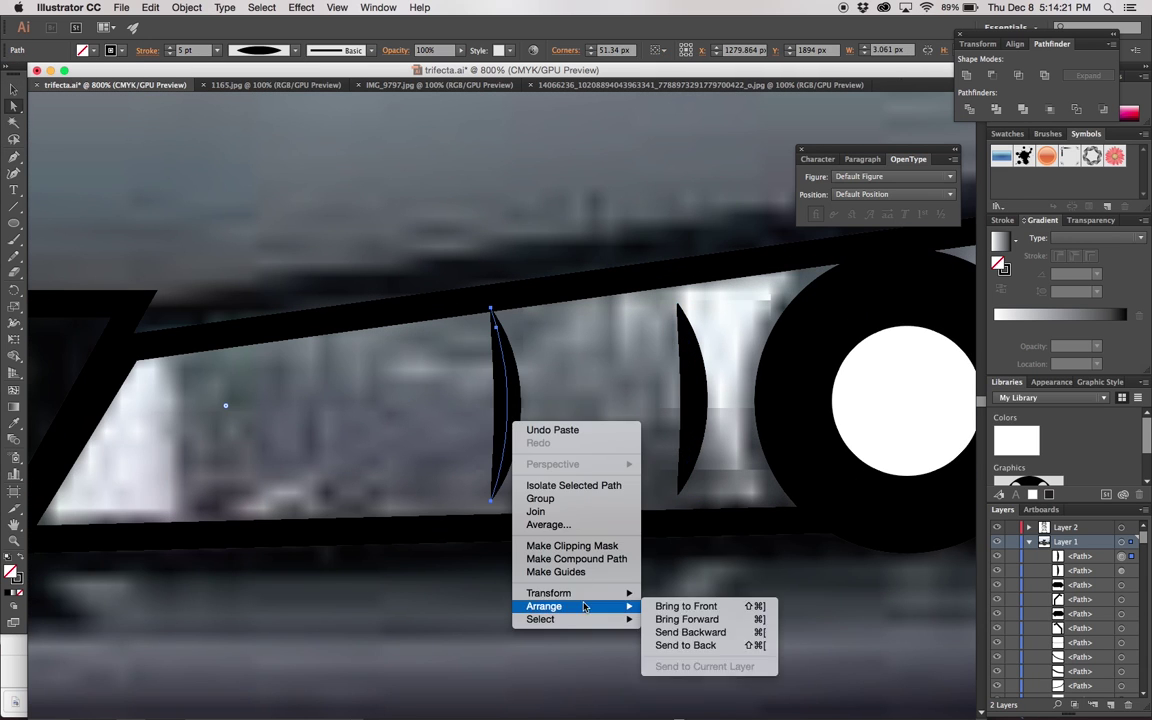
pyautogui.click(683, 599)
pyautogui.click(645, 452)
pyautogui.moveTo(489, 425)
pyautogui.mouseDown()
pyautogui.moveTo(242, 457)
pyautogui.moveTo(196, 435)
pyautogui.mouseUp()
pyautogui.press('shift+super+a')
pyautogui.click(690, 420)
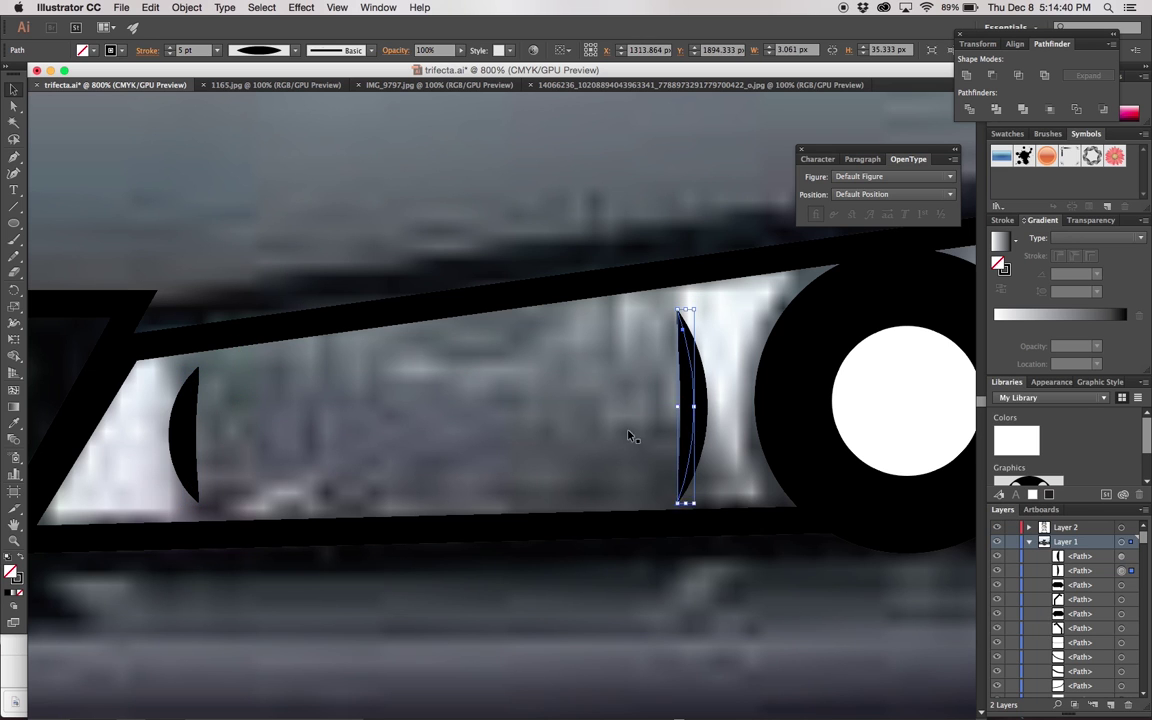
pyautogui.click(220, 430)
# - Draw a tapered 5 pt black diagonal stroke and shrink it into a small triangle
pyautogui.moveTo(283, 464); pyautogui.dragTo(671, 76)
pyautogui.press('super+minus')
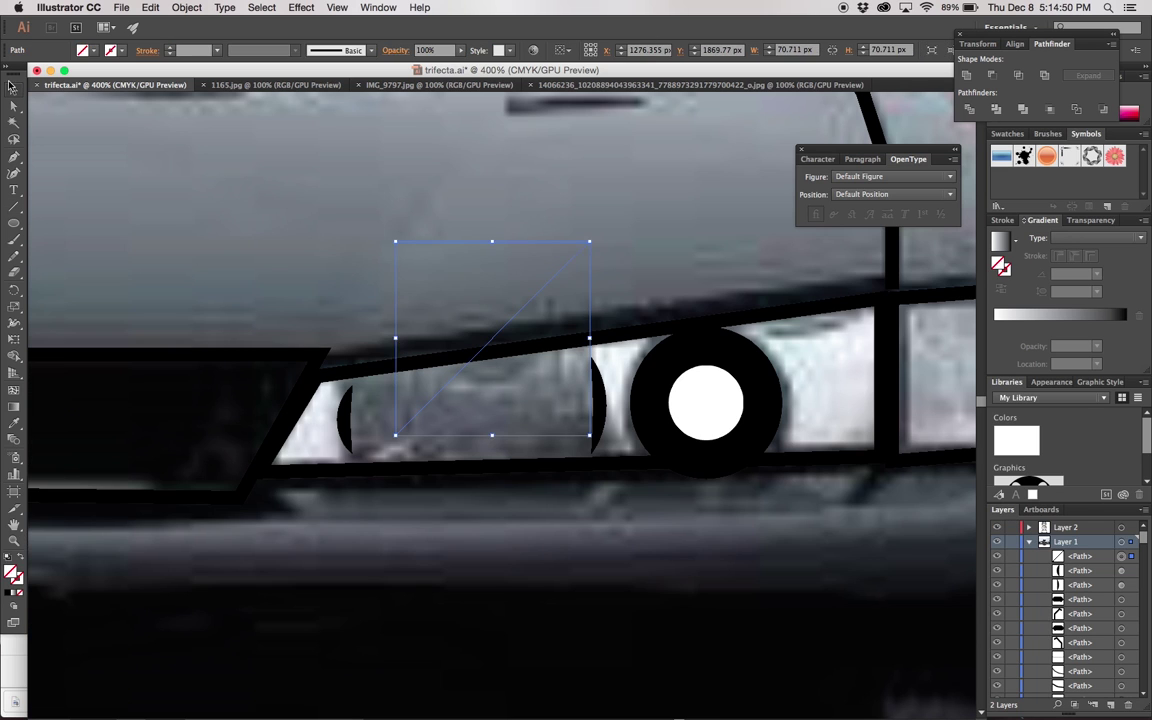
pyautogui.click(121, 50)
pyautogui.click(37, 75)
pyautogui.click(217, 50)
pyautogui.click(215, 140)
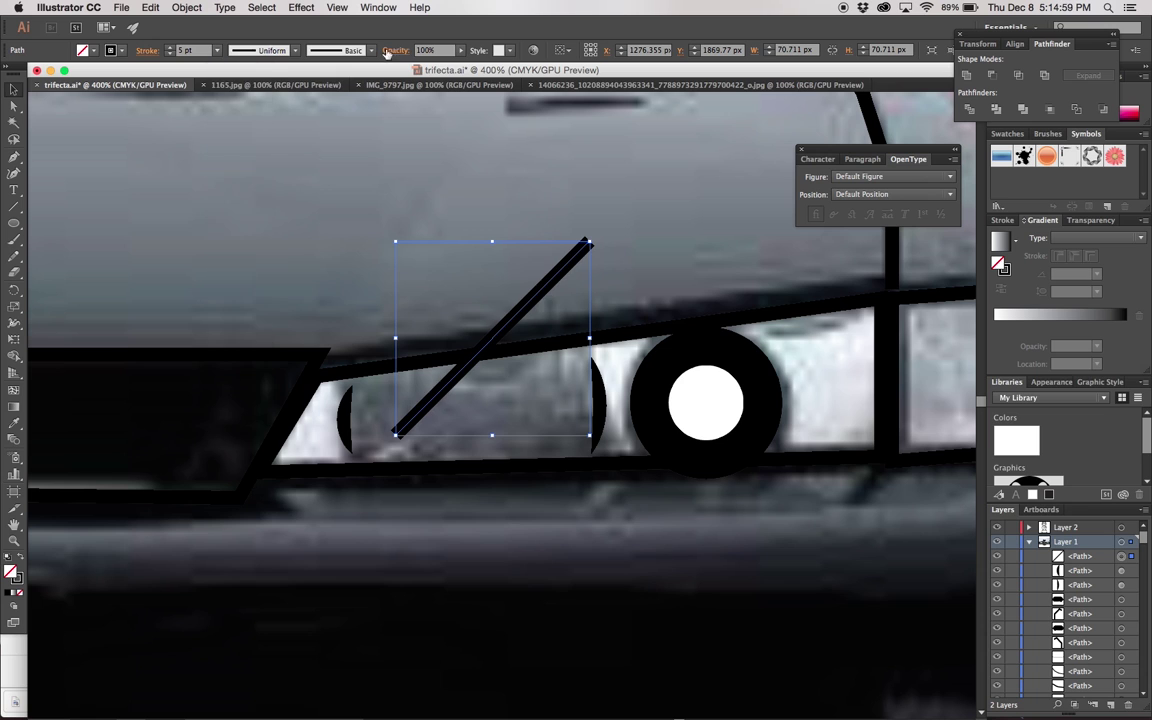
pyautogui.click(295, 50)
pyautogui.click(265, 118)
pyautogui.moveTo(589, 242); pyautogui.dragTo(436, 398)
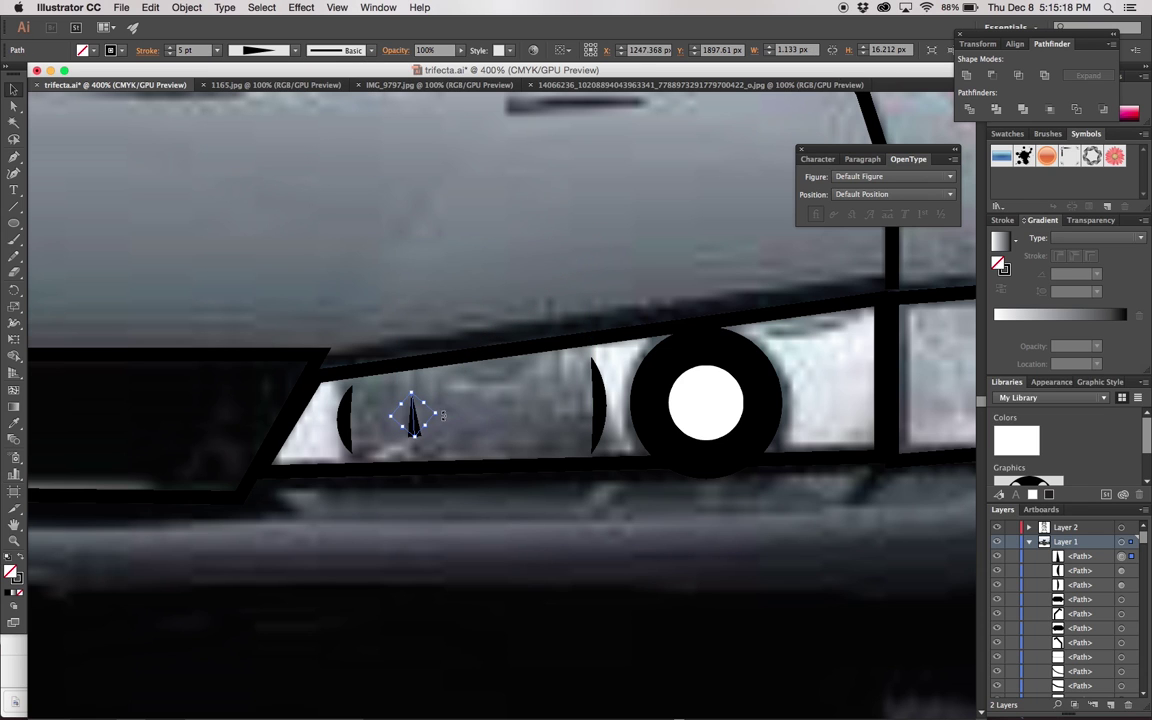
# - Rotate the triangle tooth upright and place copies along the headlight
pyautogui.hotkey('ctrl', '+')
pyautogui.hotkey('ctrl', '+')
pyautogui.hotkey('ctrl', '+')
pyautogui.moveTo(443, 415); pyautogui.dragTo(302, 432)
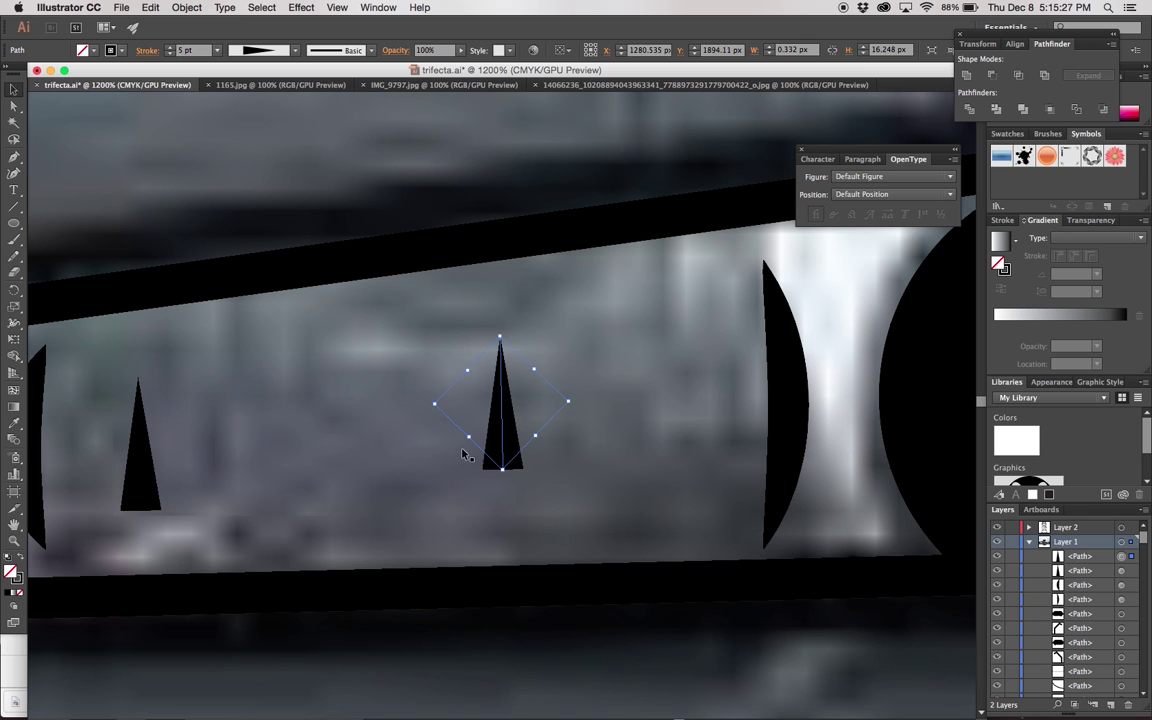
pyautogui.moveTo(258, 481); pyautogui.dragTo(258, 481)
pyautogui.moveTo(490, 460)
pyautogui.mouseDown()
pyautogui.moveTo(357, 462)
pyautogui.moveTo(635, 458)
pyautogui.mouseUp()
# - Fit the artboard in view and turn on the car photo layer's visibility
pyautogui.hotkey('ctrl', '0')
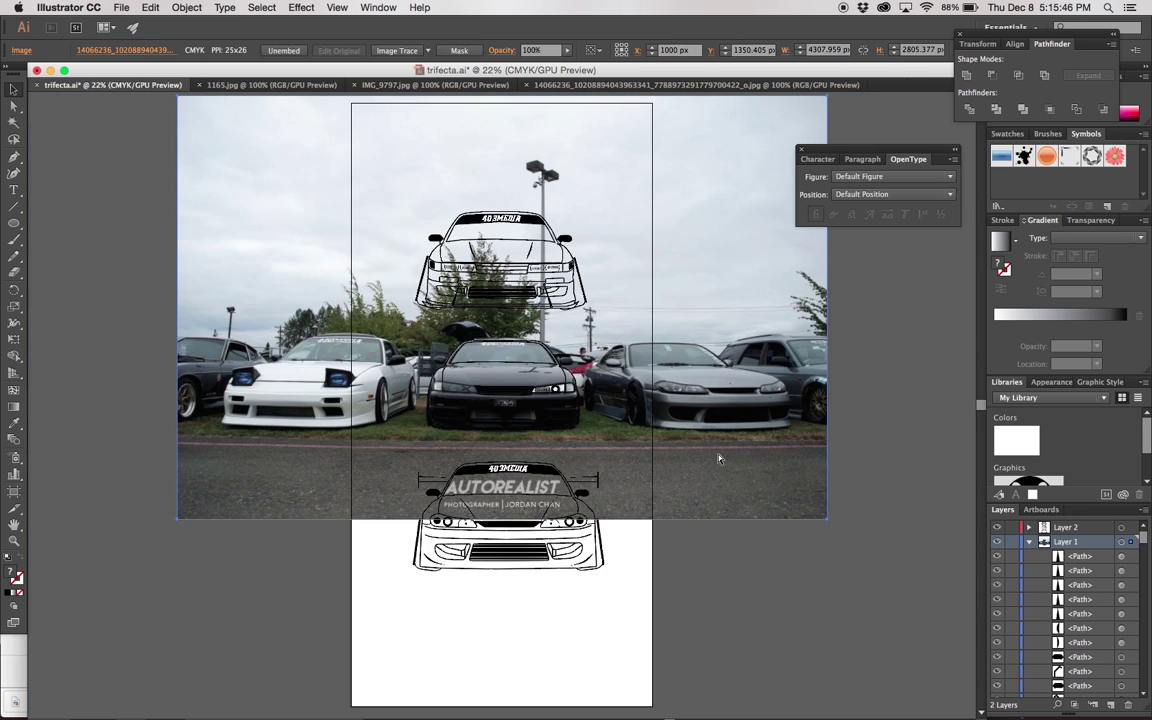
pyautogui.hotkey('ctrl', '+')
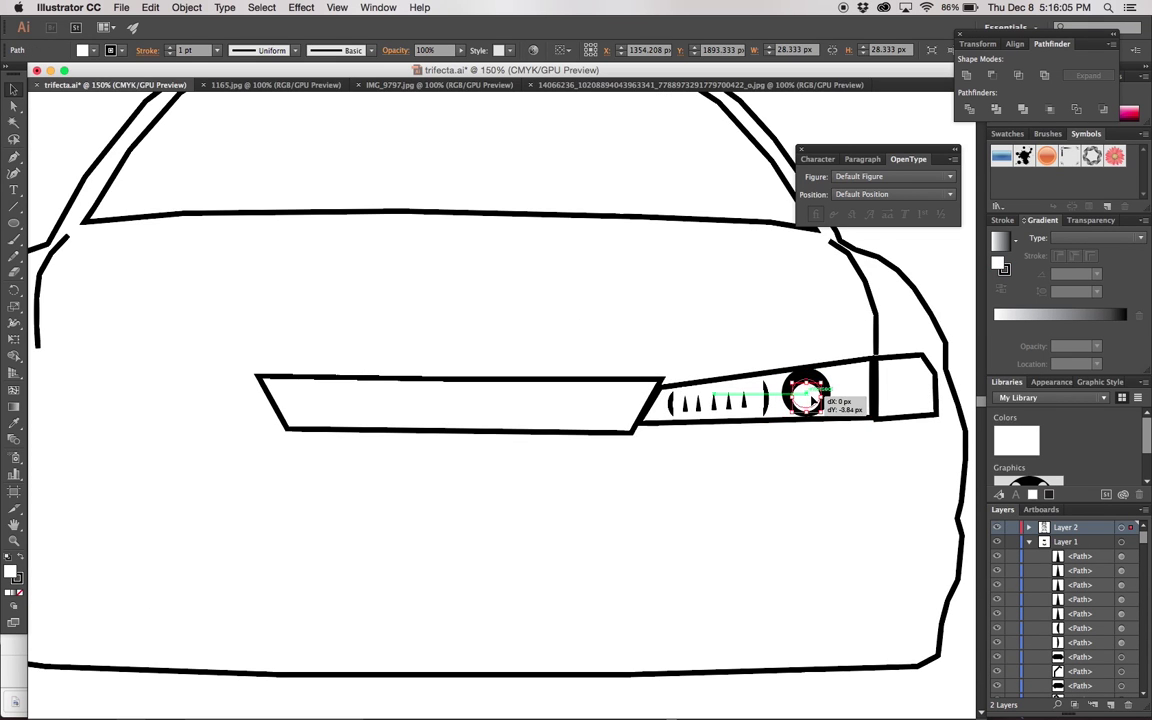
pyautogui.scroll(2, 859, 508)
pyautogui.scroll(2, 859, 508)
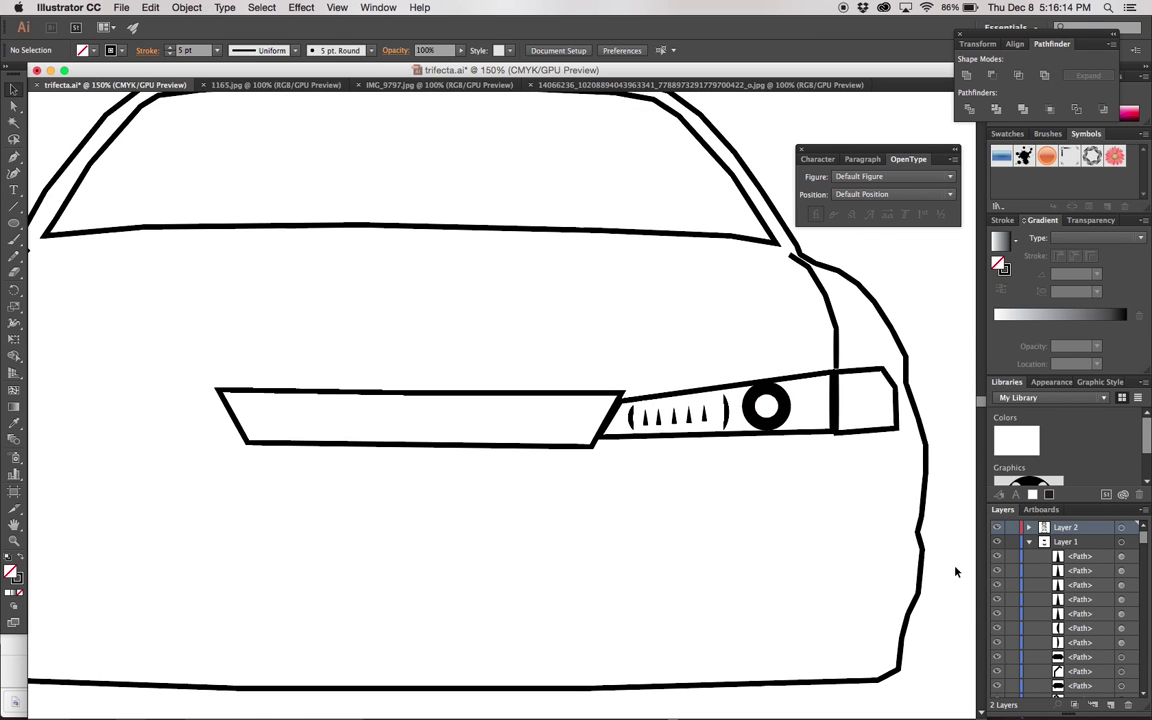
pyautogui.scroll(-5, 1000, 620)
pyautogui.click(997, 691)
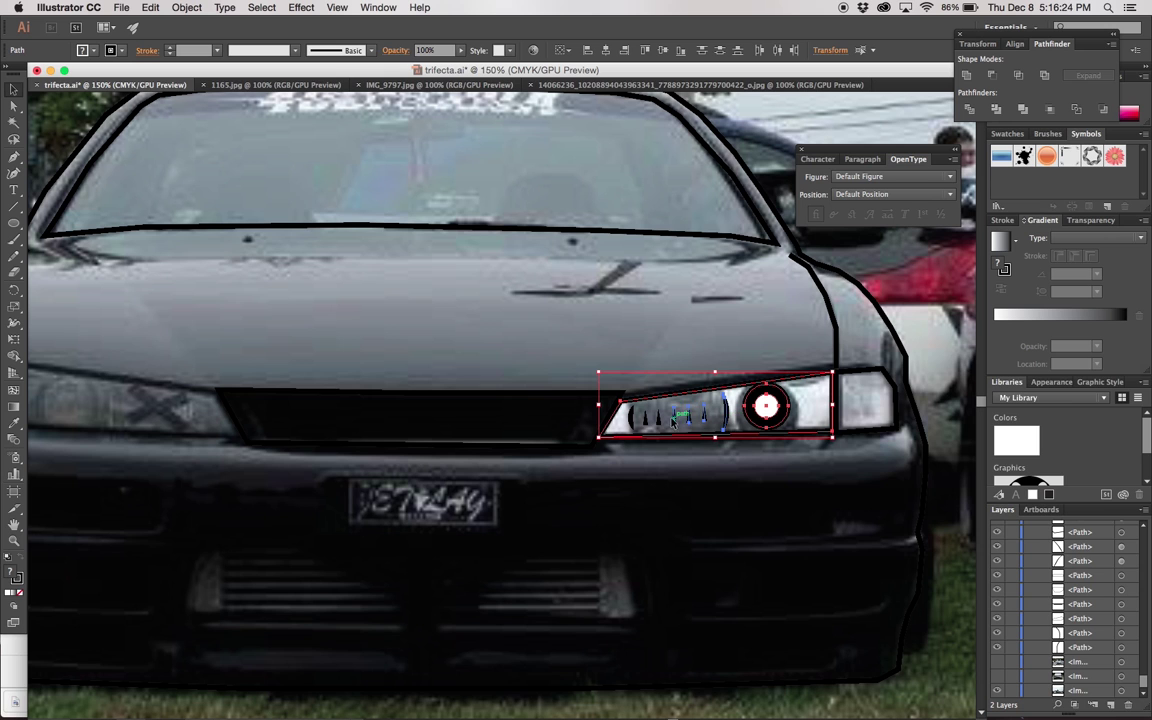
# - Duplicate the right headlight, reflect it horizontally, and place it over the left headlight
pyautogui.press('super+c')
pyautogui.press('super+v')
pyautogui.rightClick(604, 375)
pyautogui.click(797, 586)
pyautogui.press('Return')
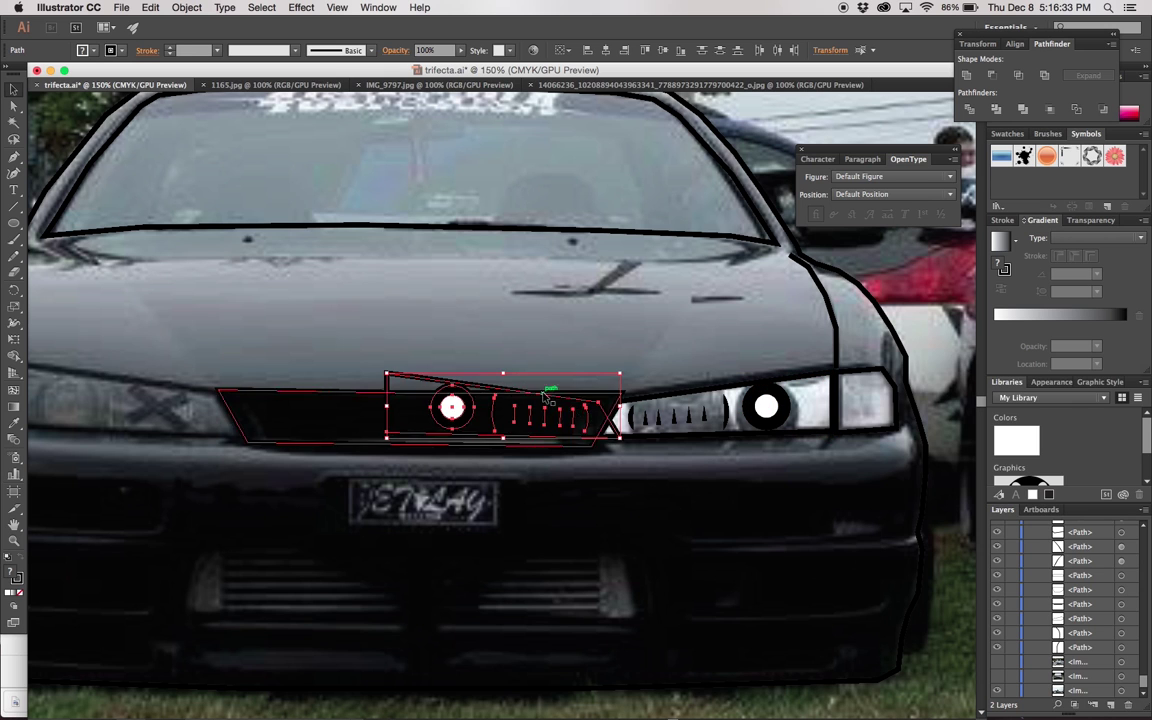
pyautogui.moveTo(468, 385); pyautogui.dragTo(440, 335)
pyautogui.rightClick(520, 376)
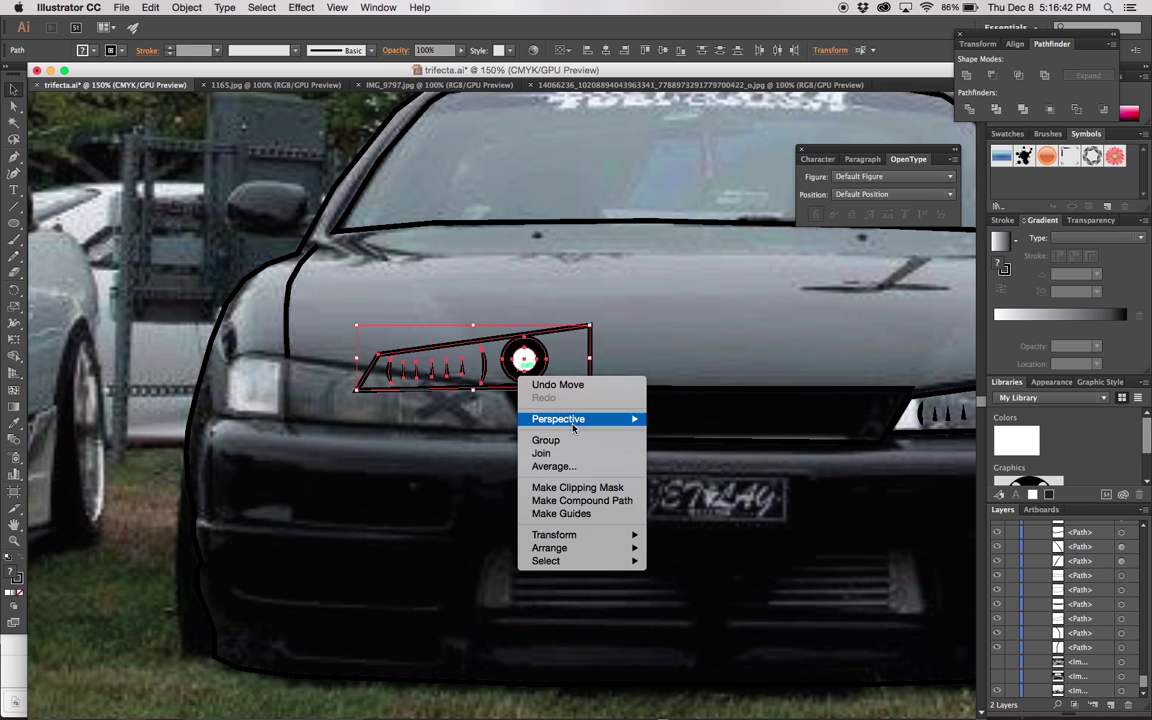
pyautogui.click(680, 582)
pyautogui.press('Return')
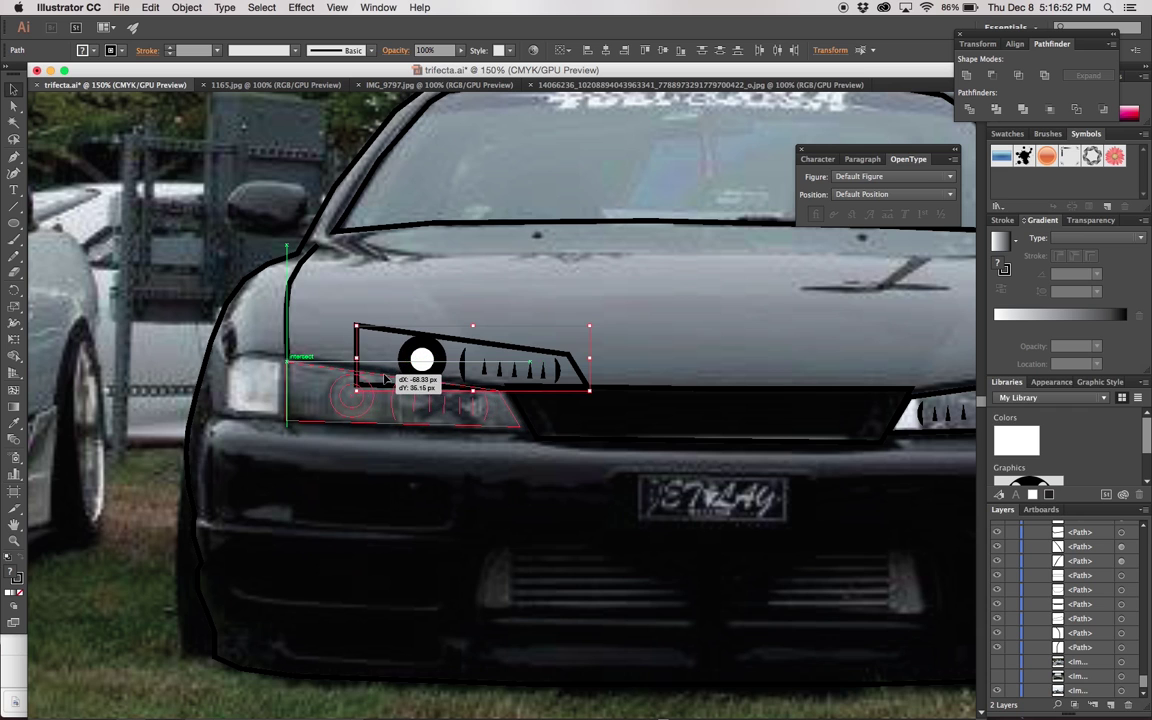
pyautogui.moveTo(385, 378); pyautogui.dragTo(380, 413)
# - Delete the teeth from the mirrored left headlight
pyautogui.press('super+shift+a')
pyautogui.press('super+equal')
pyautogui.press('super+equal')
pyautogui.press('super+equal')
pyautogui.click(398, 420)
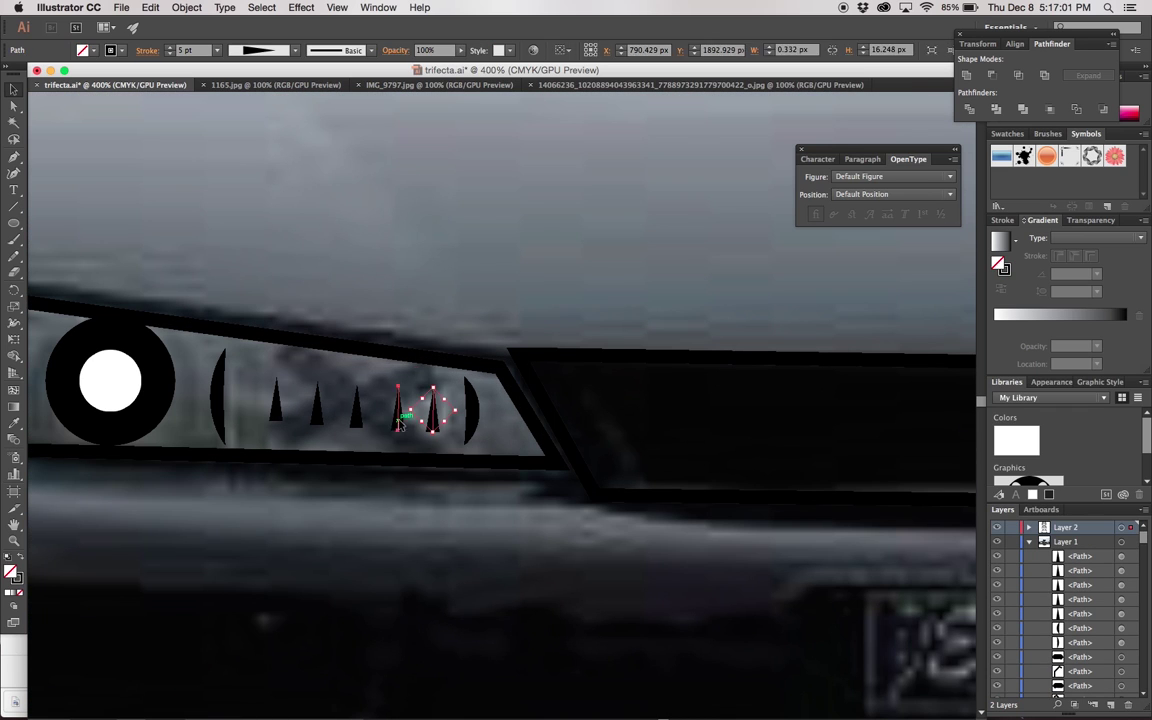
pyautogui.press('Delete')
# - Draw two crossing Pen lines forming a thick black X in the left headlight
pyautogui.press('p')
pyautogui.click(251, 348)
pyautogui.click(433, 447)
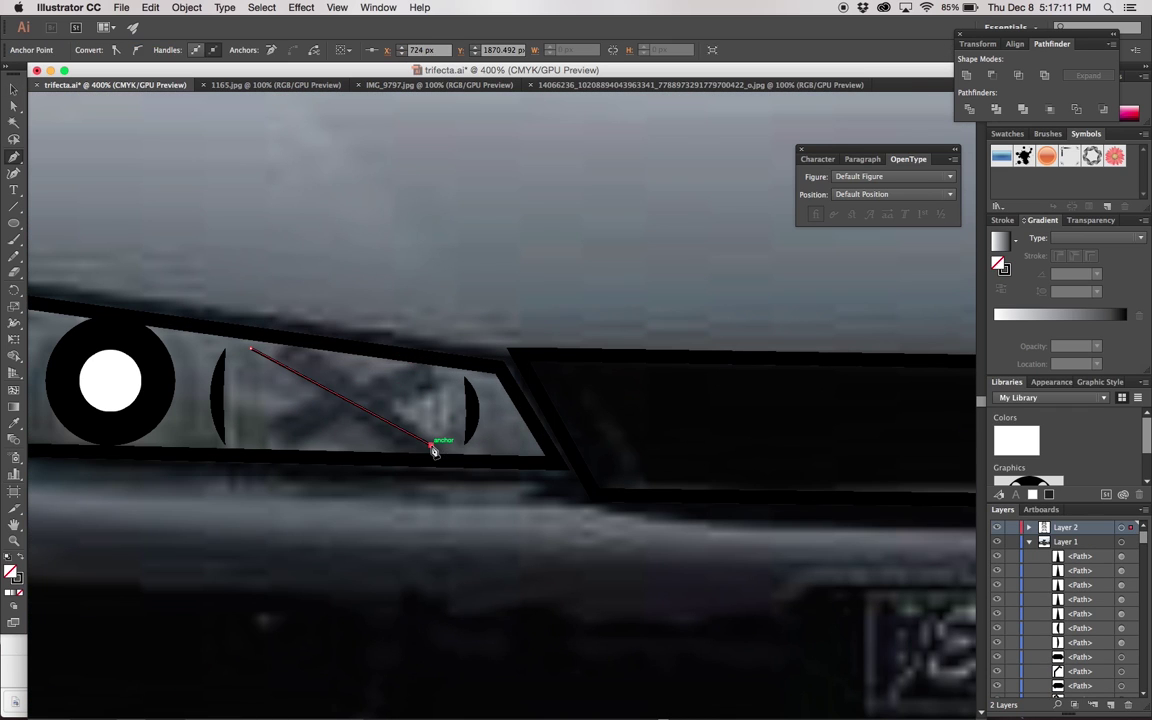
pyautogui.click(251, 436)
pyautogui.click(431, 374)
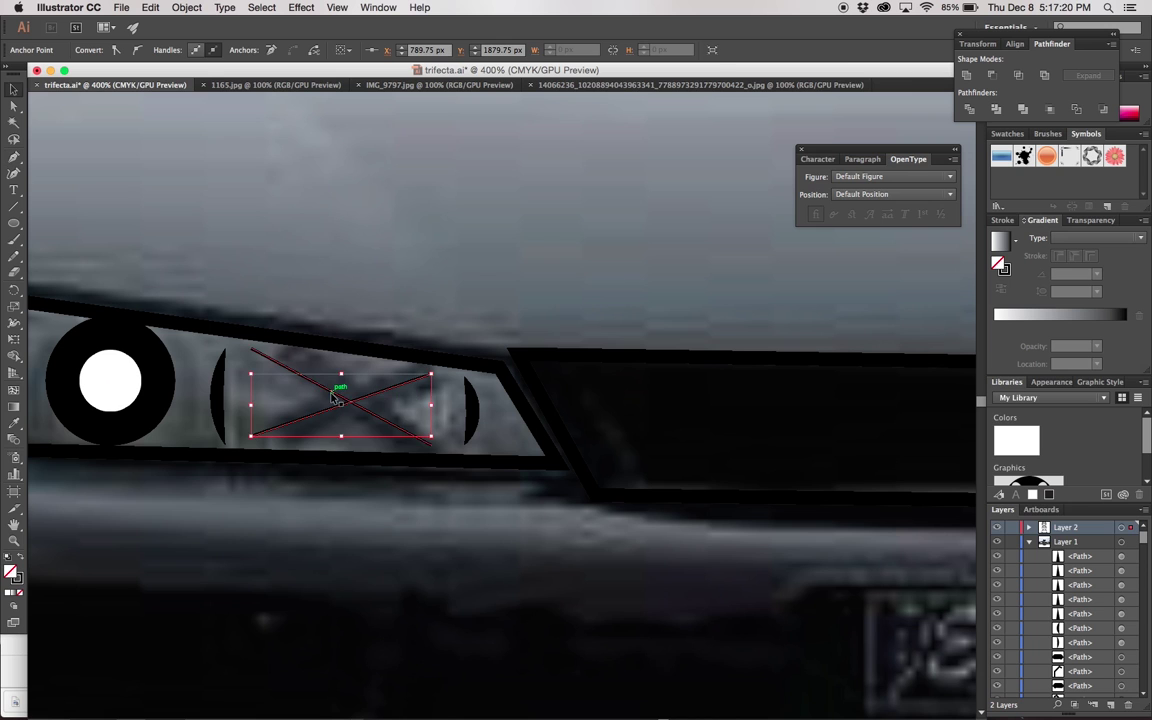
pyautogui.press('super+shift+a')
pyautogui.moveTo(244, 342); pyautogui.dragTo(440, 440)
pyautogui.click(235, 50)
pyautogui.click(235, 172)
# - Adjust anchor points so both headlight outlines fit the car
pyautogui.click(376, 352)
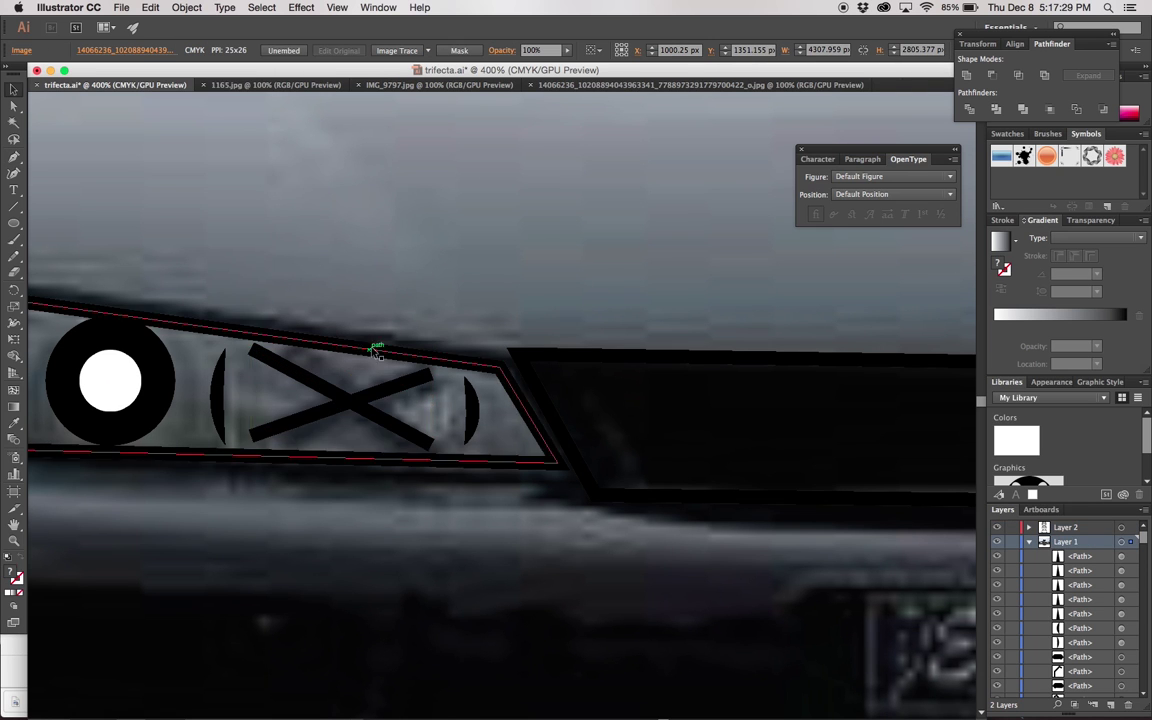
pyautogui.scroll(-3, 376, 352)
pyautogui.scroll(3, 338, 306)
pyautogui.click(745, 458)
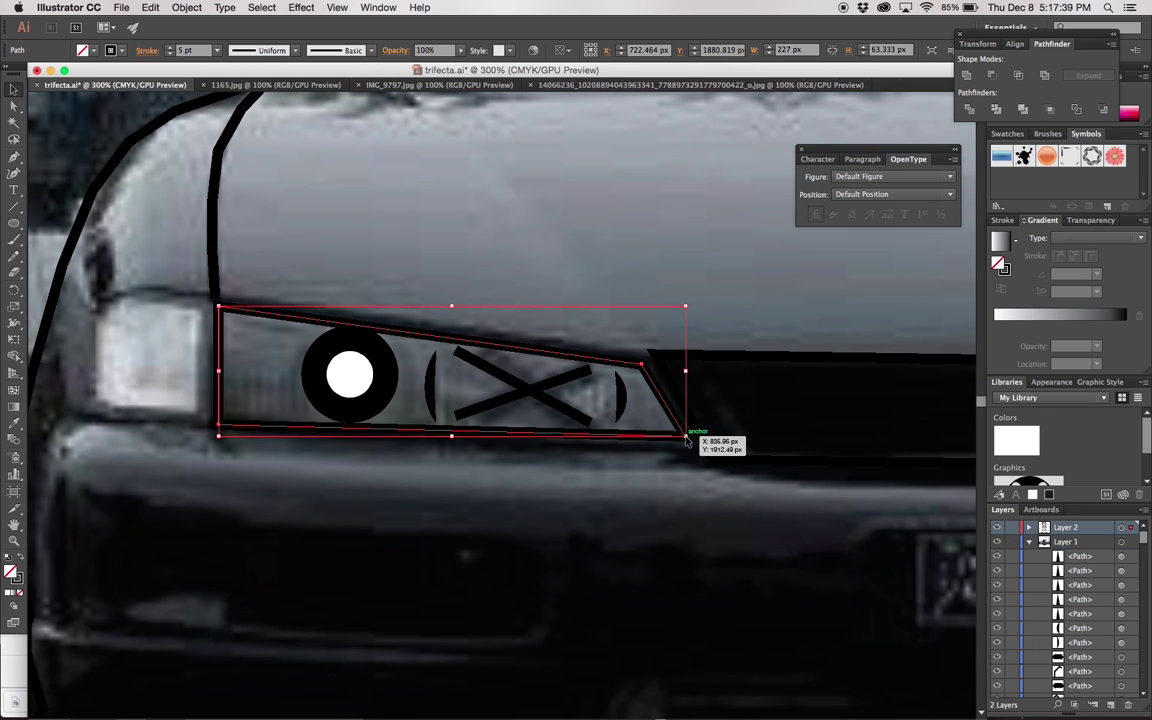
pyautogui.press('a')
pyautogui.moveTo(685, 435); pyautogui.dragTo(689, 438)
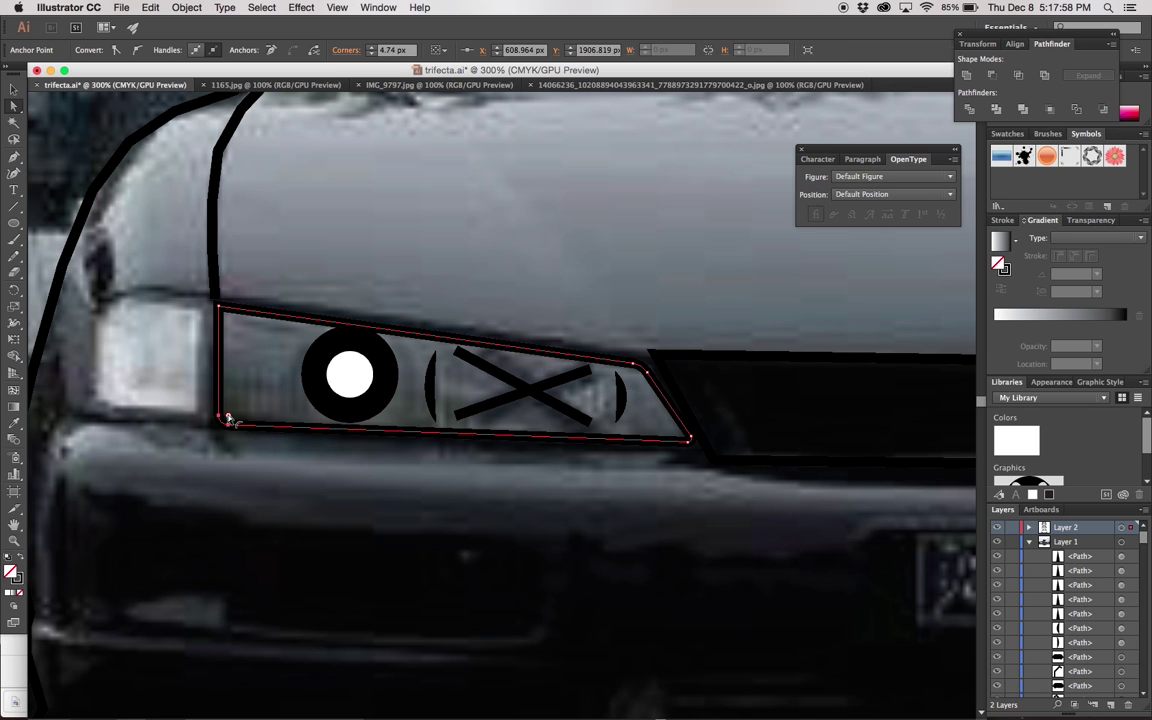
pyautogui.hscroll(10, 229, 322)
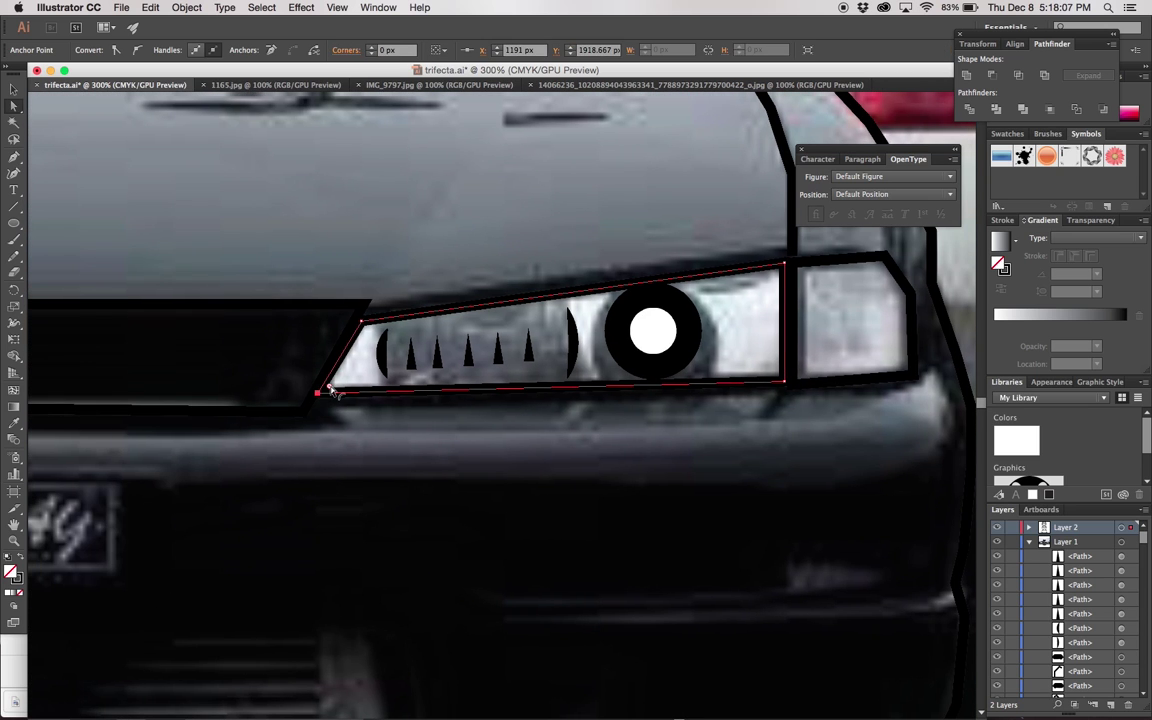
pyautogui.click(362, 323)
pyautogui.moveTo(784, 381); pyautogui.dragTo(779, 378)
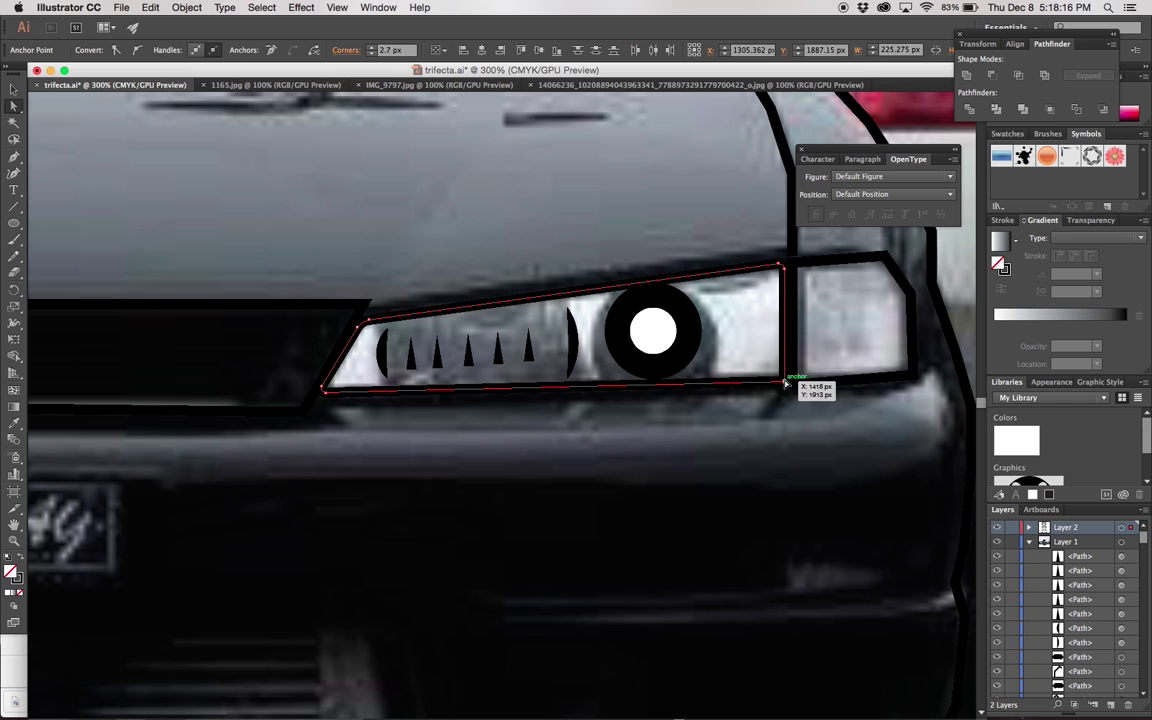
pyautogui.scroll(5, 779, 378)
pyautogui.press('super+minus')
pyautogui.press('super+minus')
# - Copy the corner light outline onto the left corner light
pyautogui.hscroll(3, 698, 335)
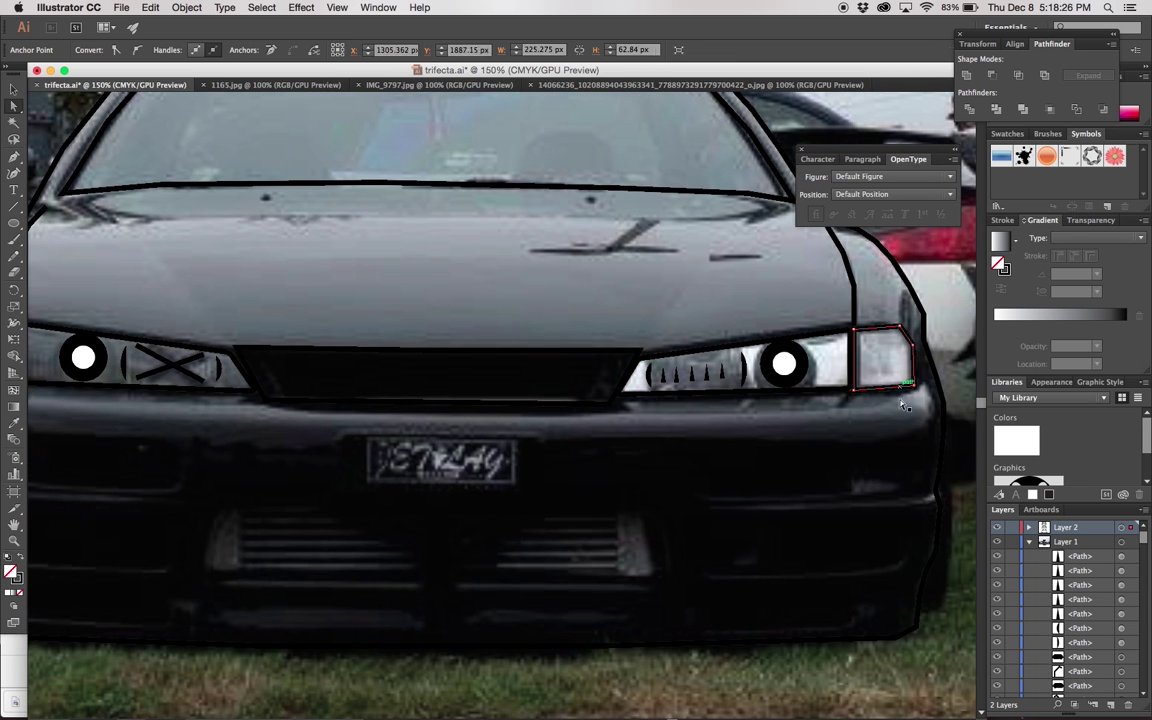
pyautogui.click(498, 405)
pyautogui.rightClick(497, 390)
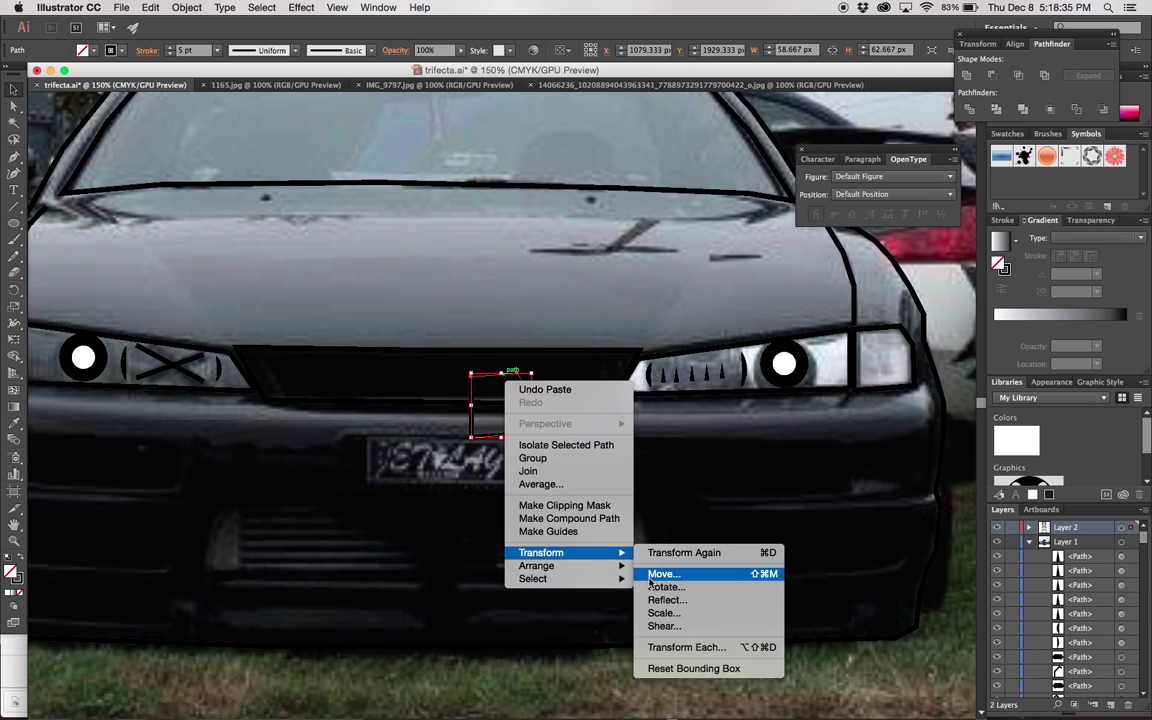
pyautogui.click(405, 374)
pyautogui.hscroll(-10, 786, 439)
pyautogui.moveTo(377, 406); pyautogui.dragTo(380, 406)
pyautogui.scroll(3, 420, 431)
pyautogui.hscroll(-6, 420, 431)
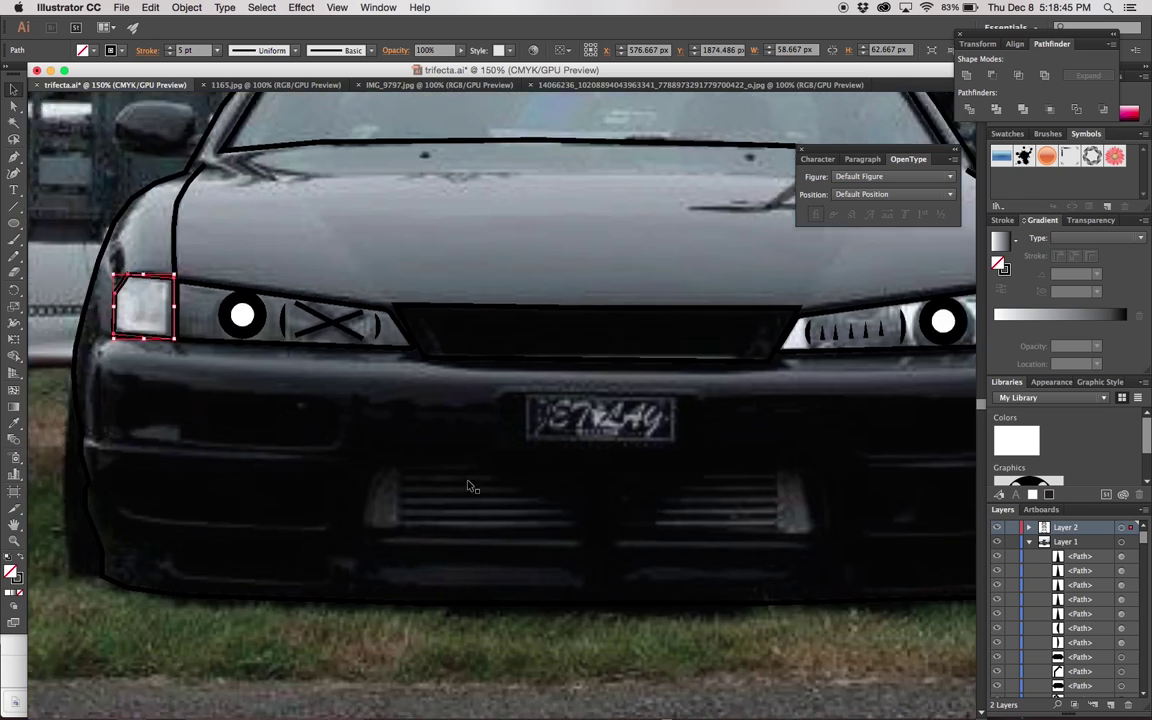
# - Draw the left and right diagonal crease lines down the hood
pyautogui.click(230, 345)
pyautogui.click(330, 463)
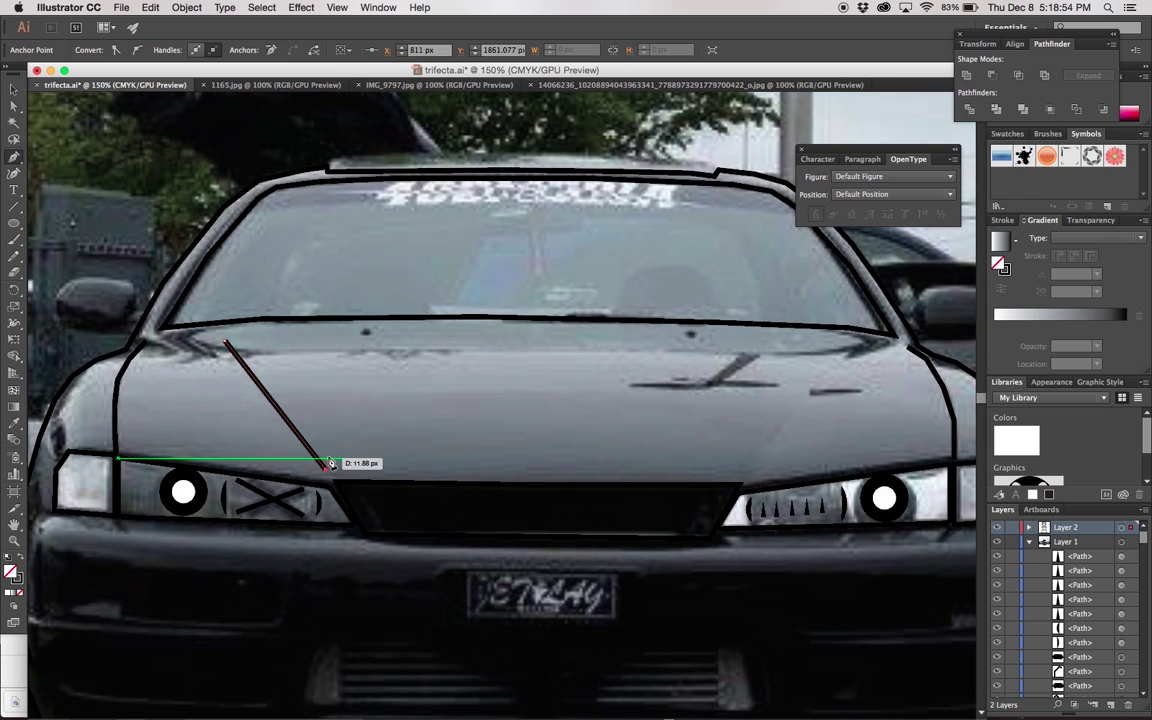
pyautogui.keyDown('ctrl'); pyautogui.click(752, 474); pyautogui.keyUp('ctrl')
pyautogui.click(840, 345)
pyautogui.click(748, 468)
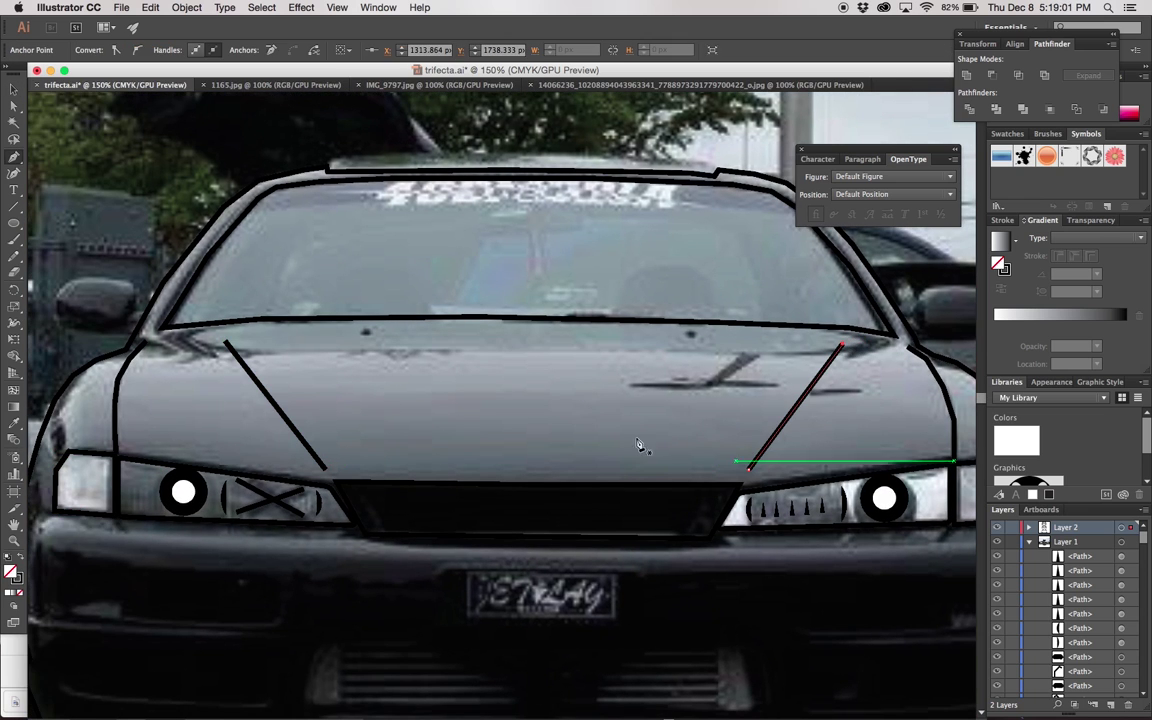
# - Give the left crease a tapered width profile and redraw the right crease
pyautogui.keyDown('ctrl'); pyautogui.click(294, 430); pyautogui.keyUp('ctrl')
pyautogui.click(262, 50)
pyautogui.click(225, 85)
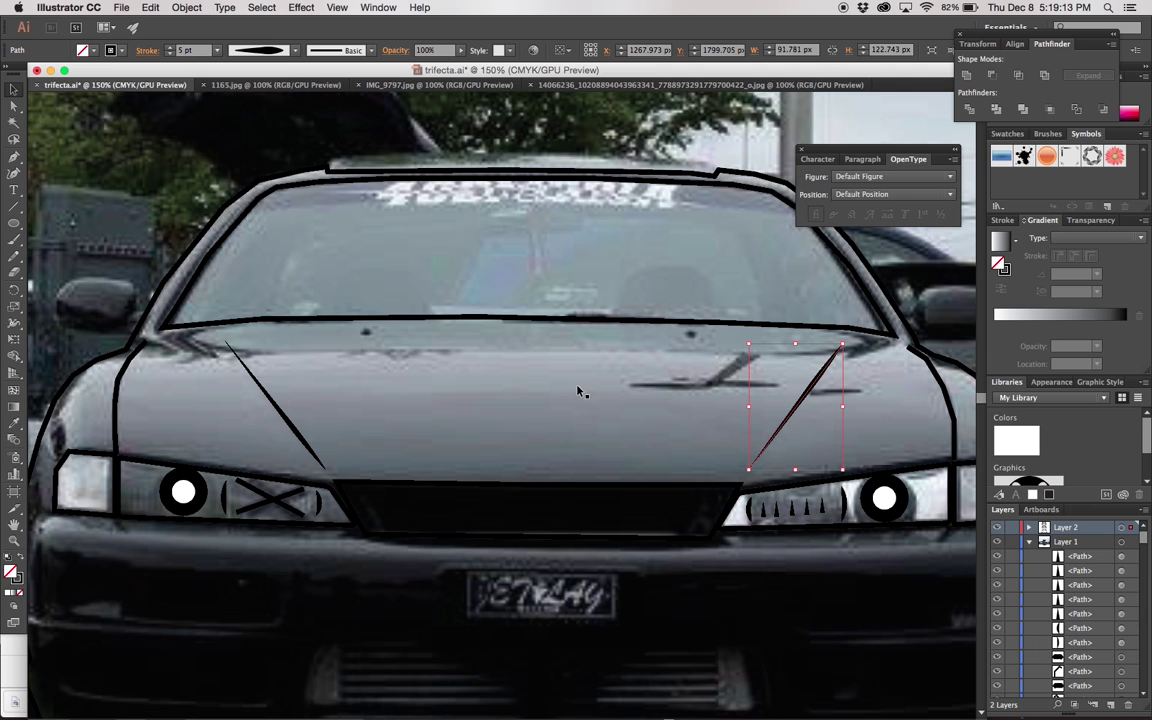
pyautogui.press('Delete')
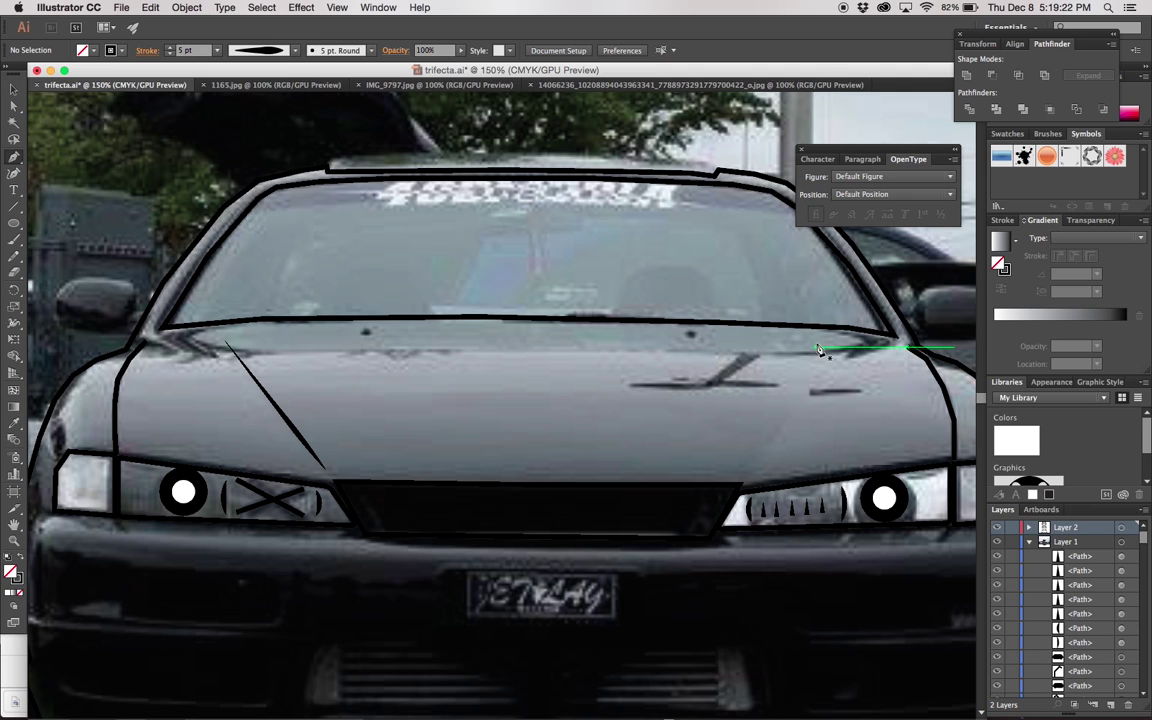
pyautogui.click(843, 348)
pyautogui.click(754, 468)
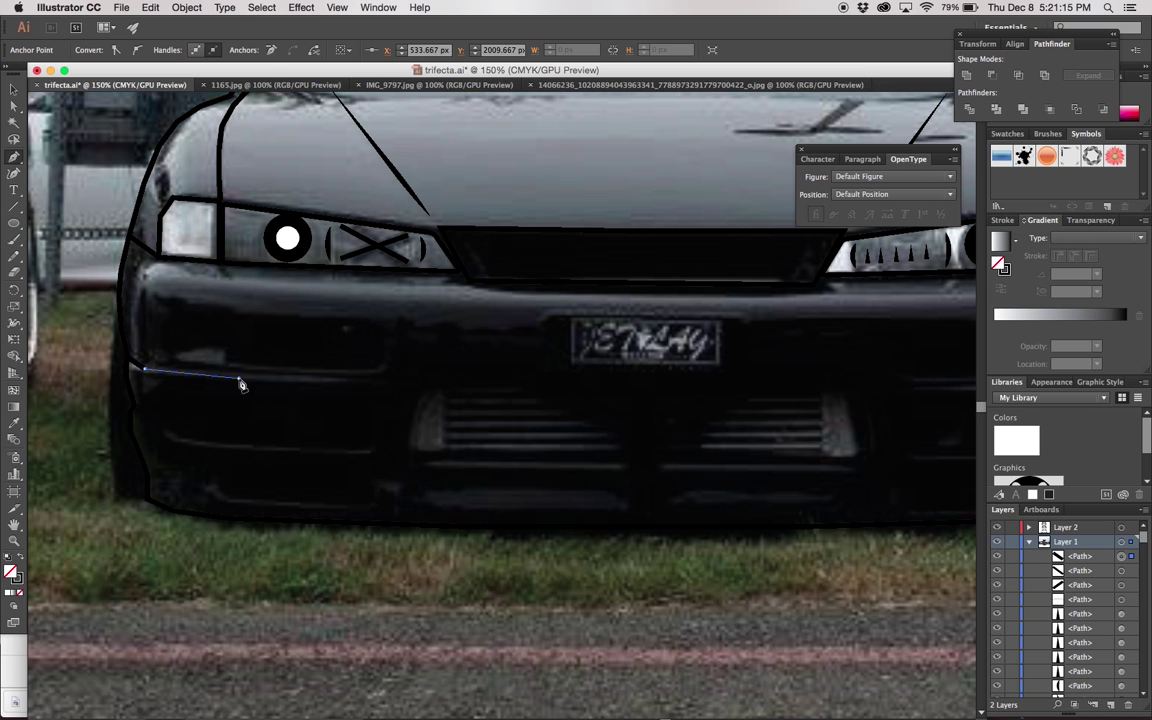
# - Close the left fog-light outline and reflect a copy to the bumper's right side
pyautogui.click(640, 390)
pyautogui.hscroll(10, 646, 391)
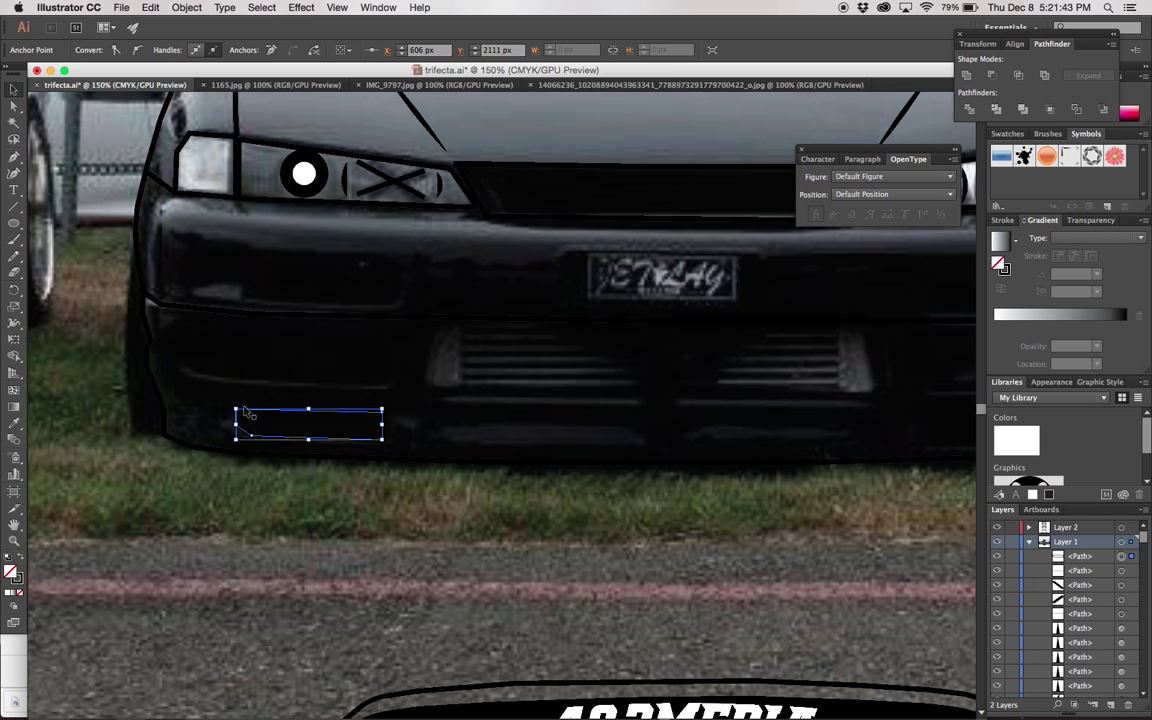
pyautogui.click(244, 411)
pyautogui.rightClick(503, 418)
pyautogui.click(656, 633)
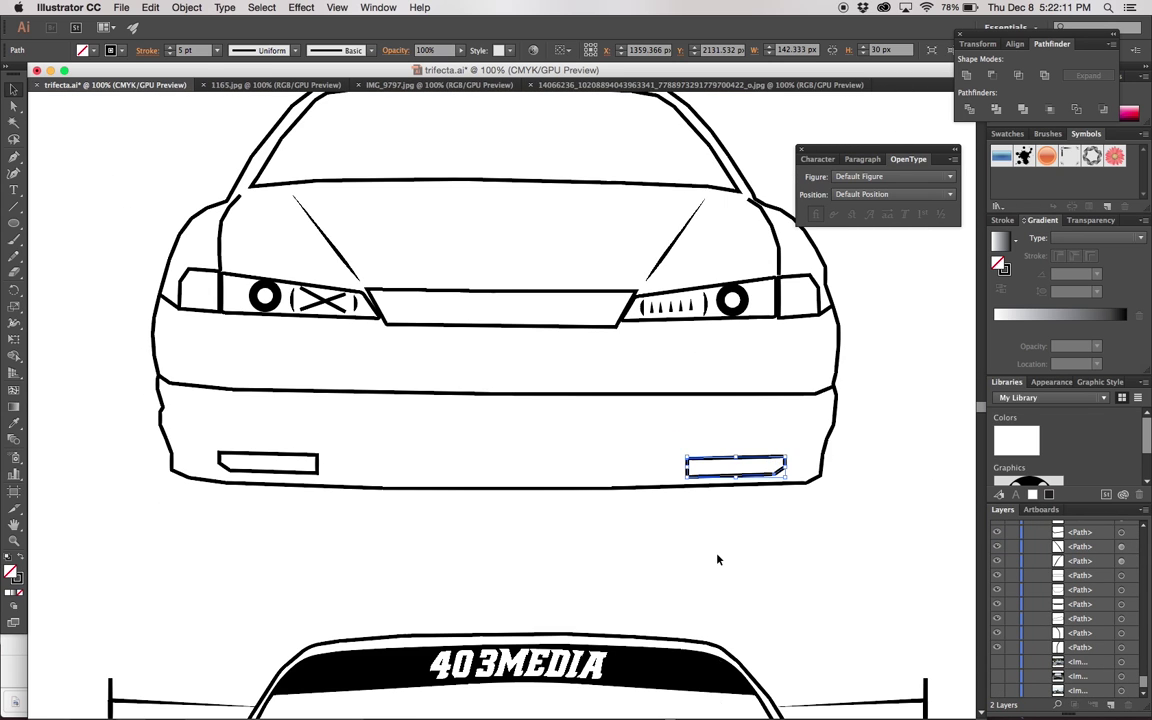
# - Inspect the grille and both headlight outlines up close
pyautogui.hotkey('ctrl', '=')
pyautogui.click(492, 333)
pyautogui.hscroll(-10, 442, 294)
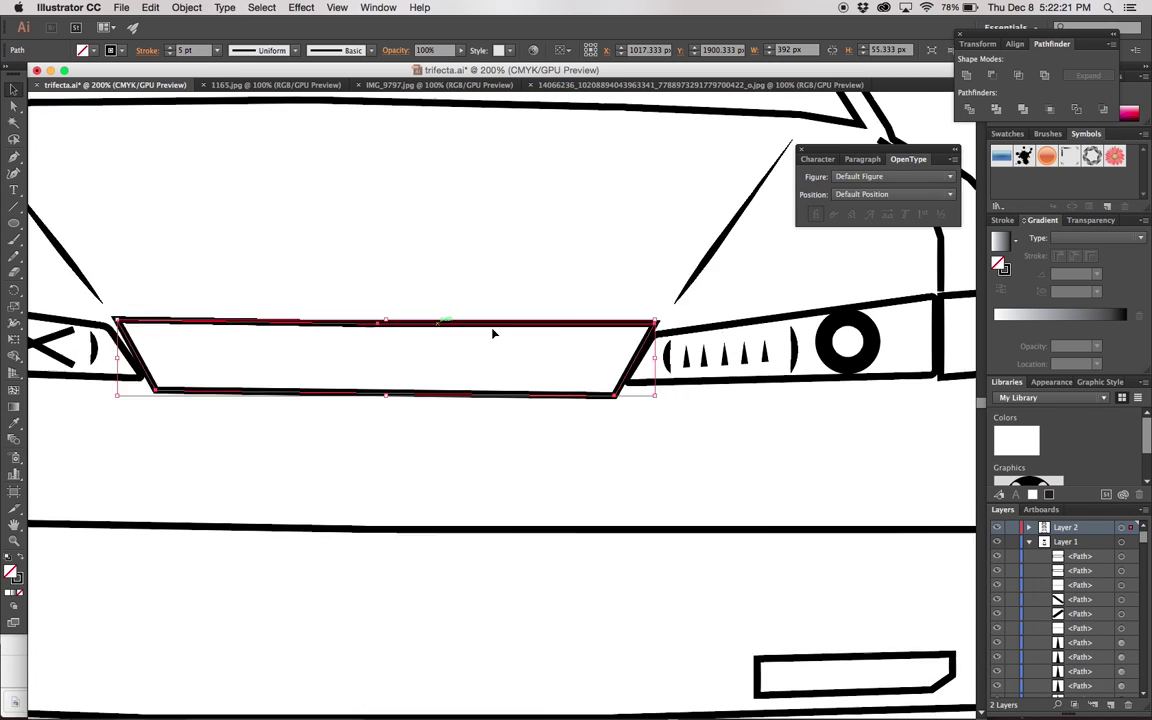
pyautogui.click(381, 327)
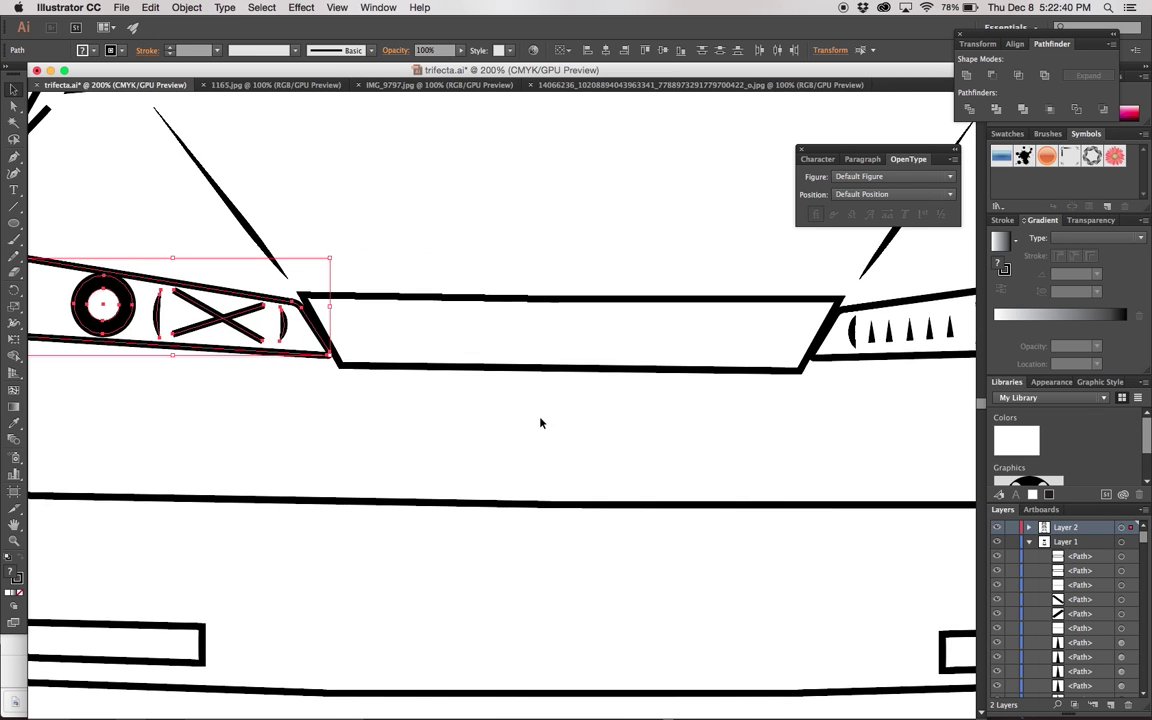
pyautogui.click(364, 381)
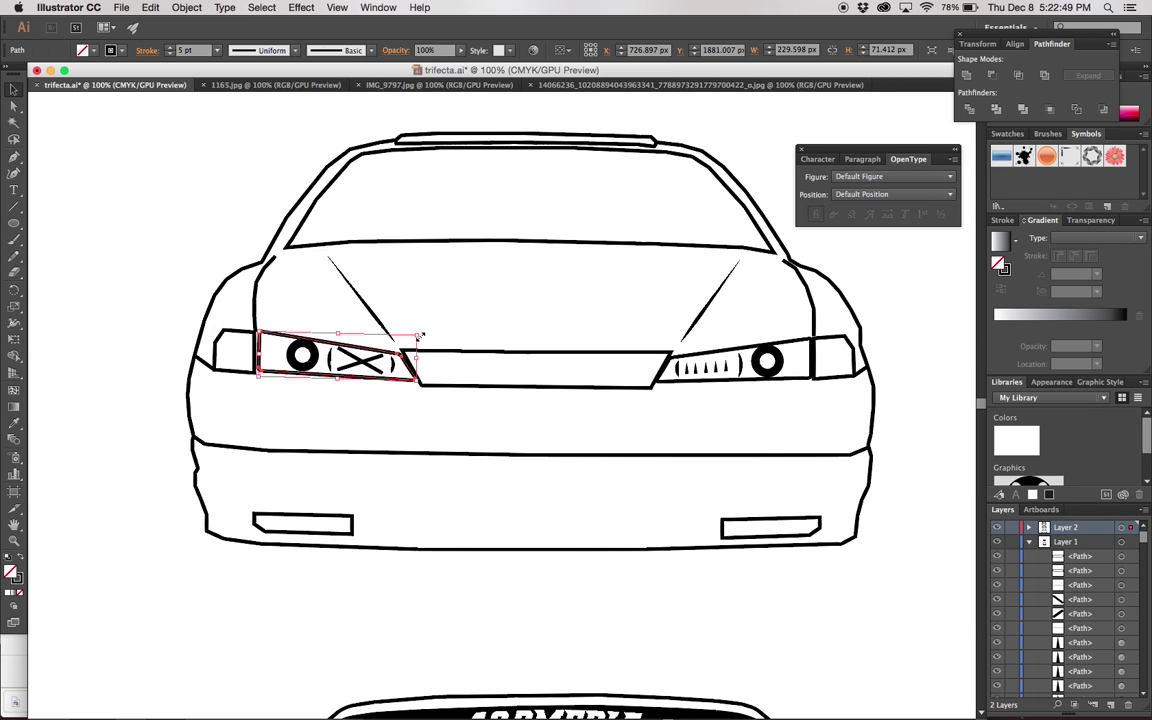
pyautogui.hotkey('ctrl', '=')
pyautogui.hotkey('ctrl', '=')
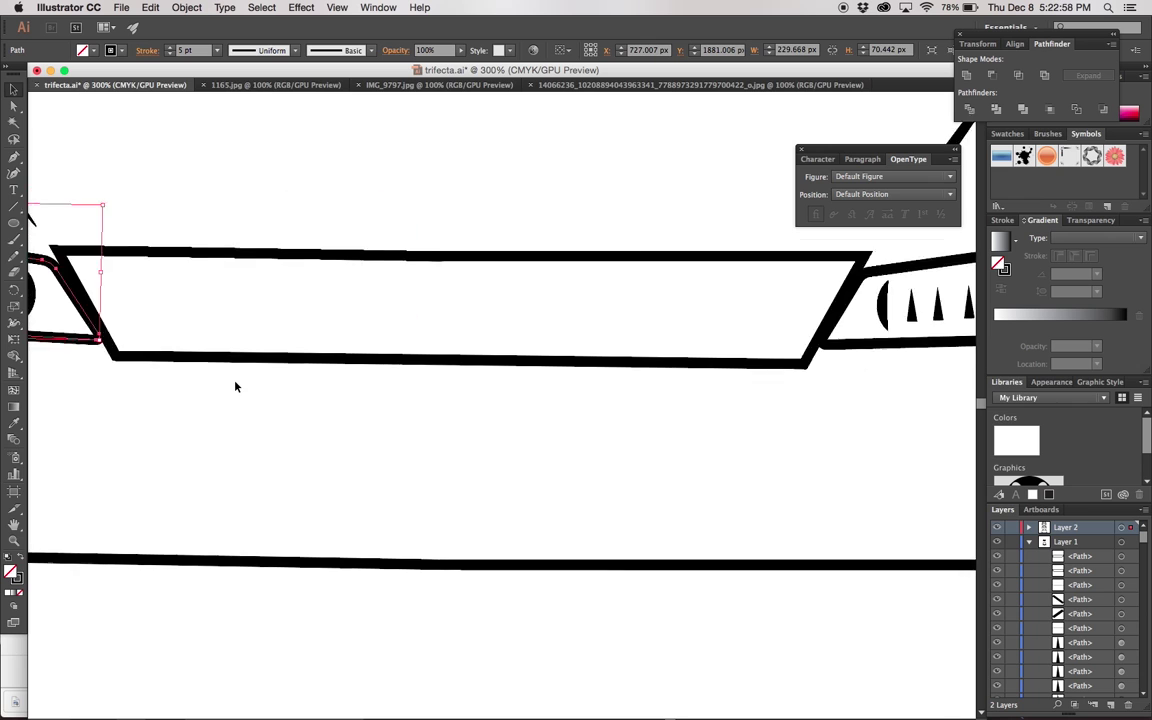
pyautogui.hscroll(10, 500, 300)
pyautogui.click(735, 248)
pyautogui.hscroll(5, 700, 300)
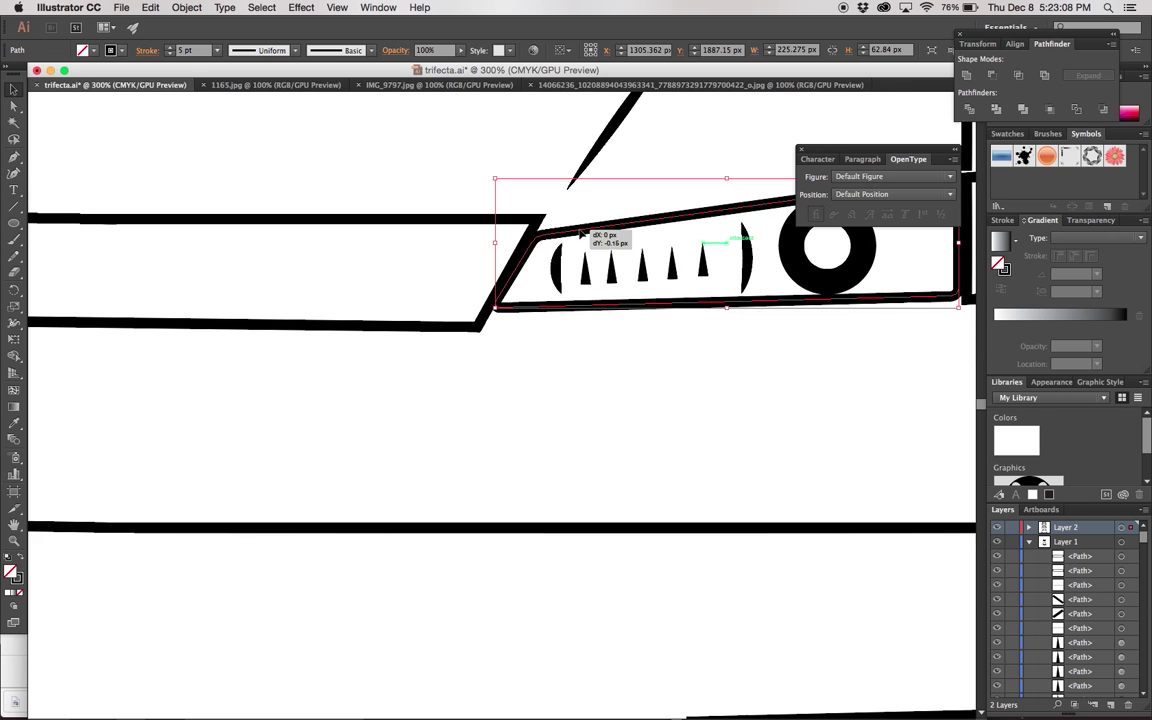
pyautogui.hotkey('ctrl', '-')
pyautogui.hotkey('ctrl', '-')
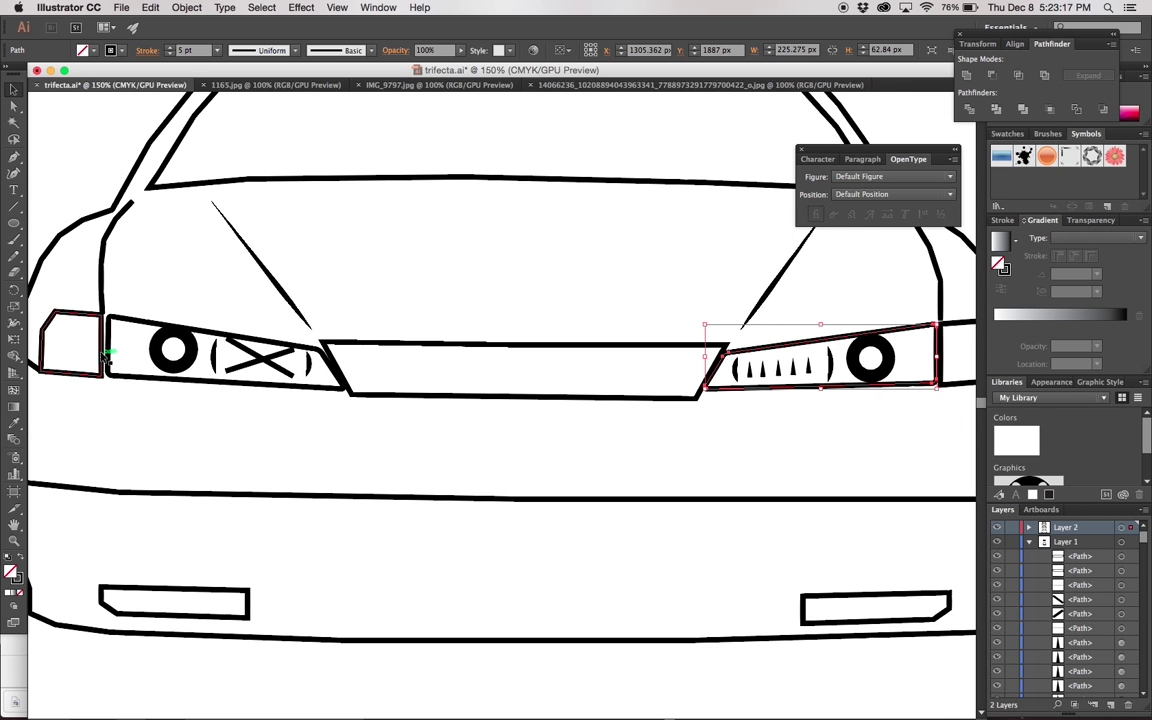
# - Nudge the left corner light box slightly up and left
pyautogui.moveTo(110, 345); pyautogui.dragTo(112, 345)
pyautogui.hotkey('ctrl', '=')
pyautogui.hotkey('ctrl', '=')
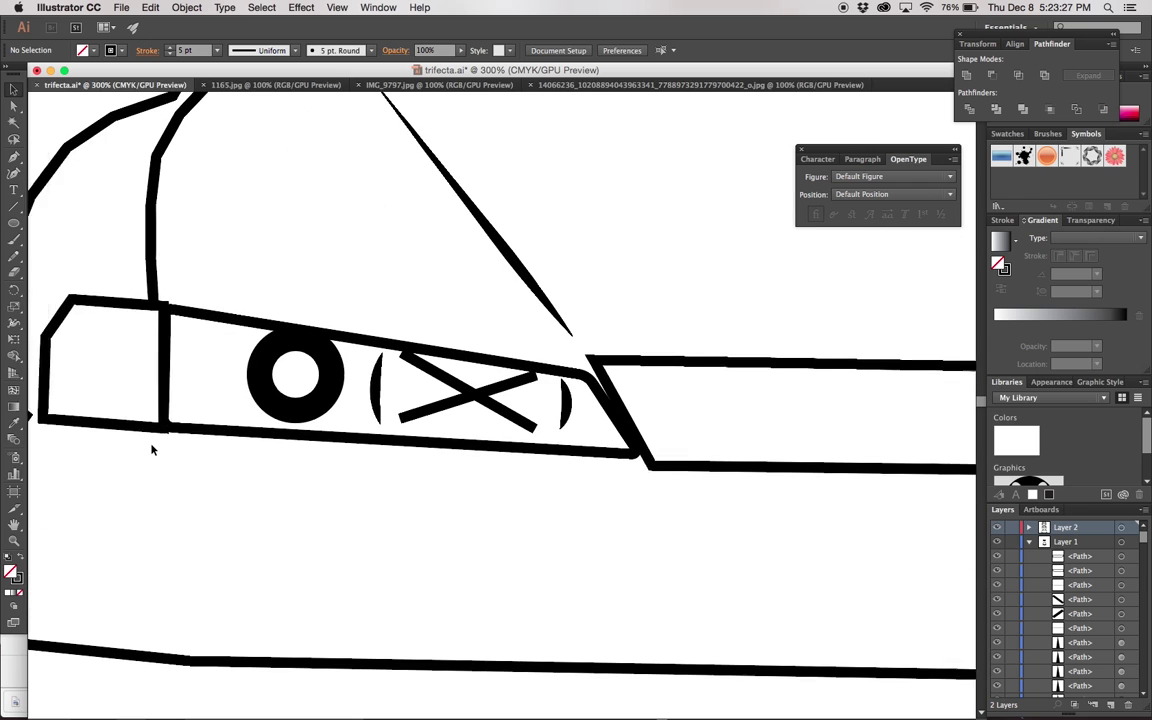
pyautogui.moveTo(180, 434); pyautogui.dragTo(180, 442)
pyautogui.hotkey('ctrl', '=')
pyautogui.hotkey('ctrl', '=')
pyautogui.hotkey('ctrl', '=')
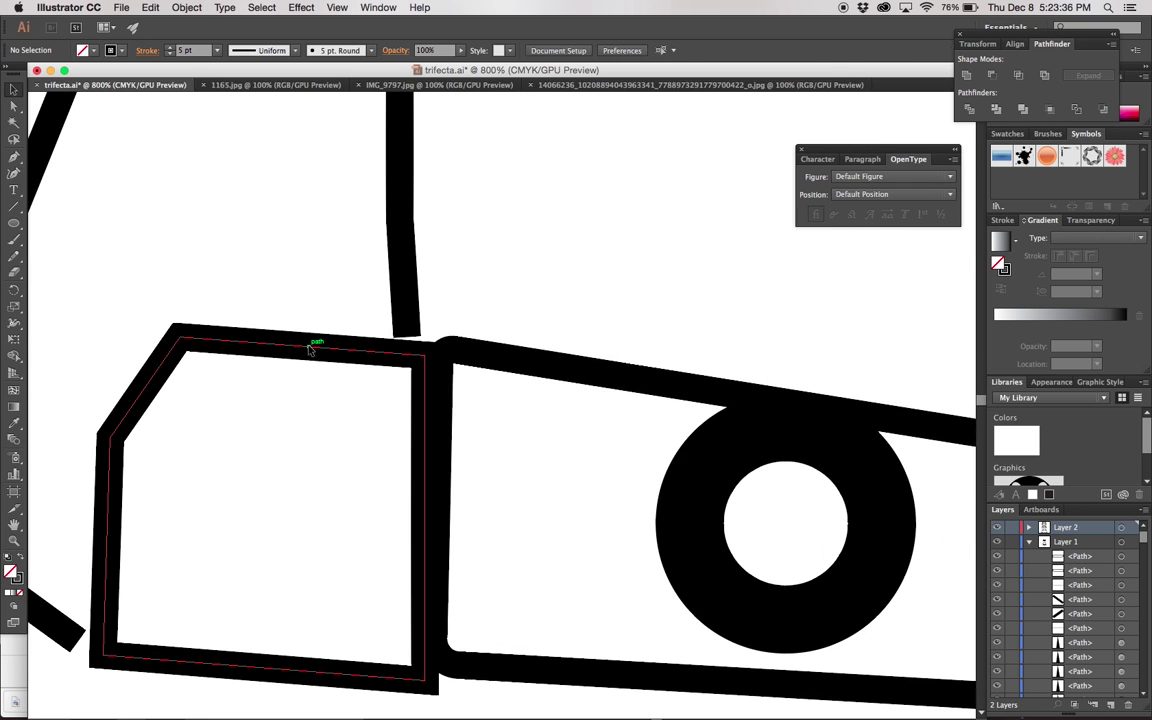
pyautogui.moveTo(320, 335); pyautogui.dragTo(314, 331)
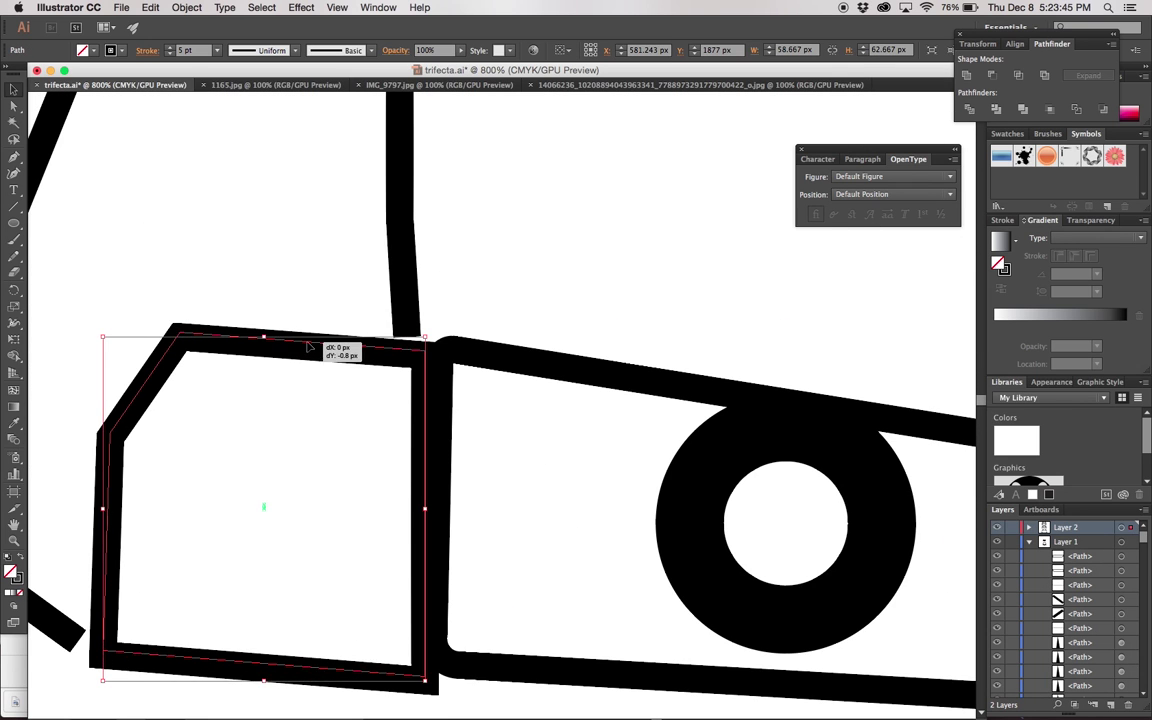
# - Extend the line above the headlight along its top edge to the inner corner
pyautogui.click(408, 323)
pyautogui.hotkey('ctrl', '-')
pyautogui.hotkey('ctrl', '-')
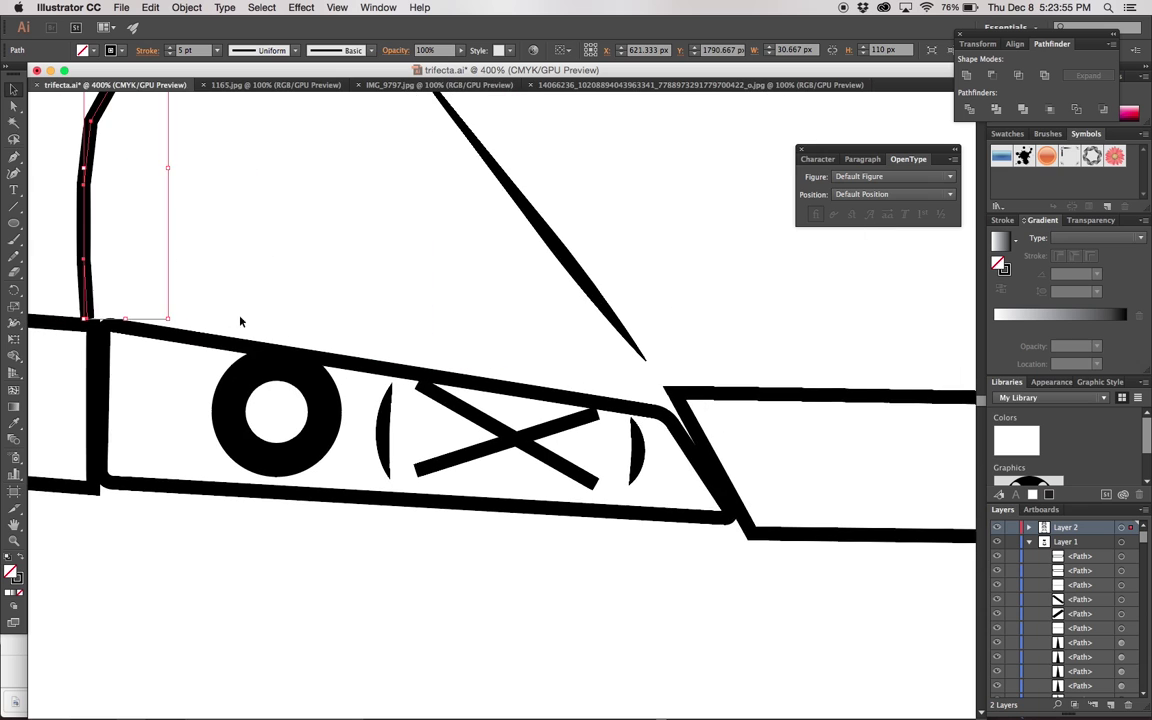
pyautogui.click(85, 318)
pyautogui.click(380, 360)
pyautogui.click(670, 392)
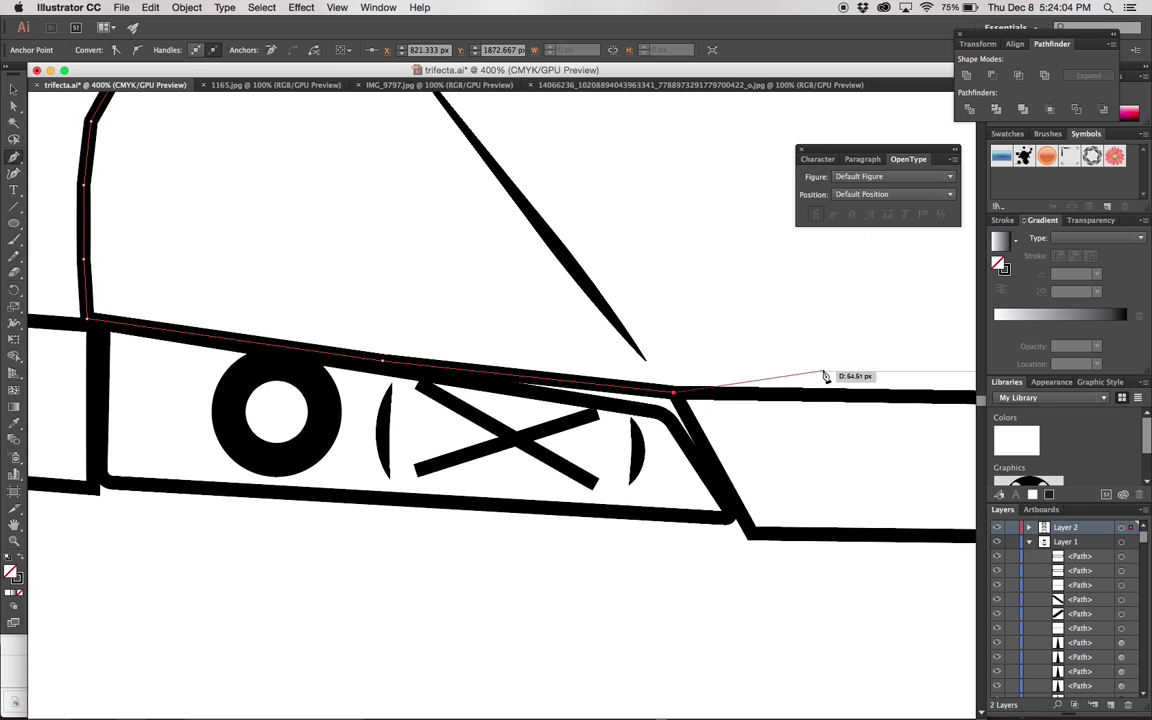
pyautogui.hscroll(-10, 705, 400)
# - Draw a line along the other headlight's top edge
pyautogui.click(600, 393)
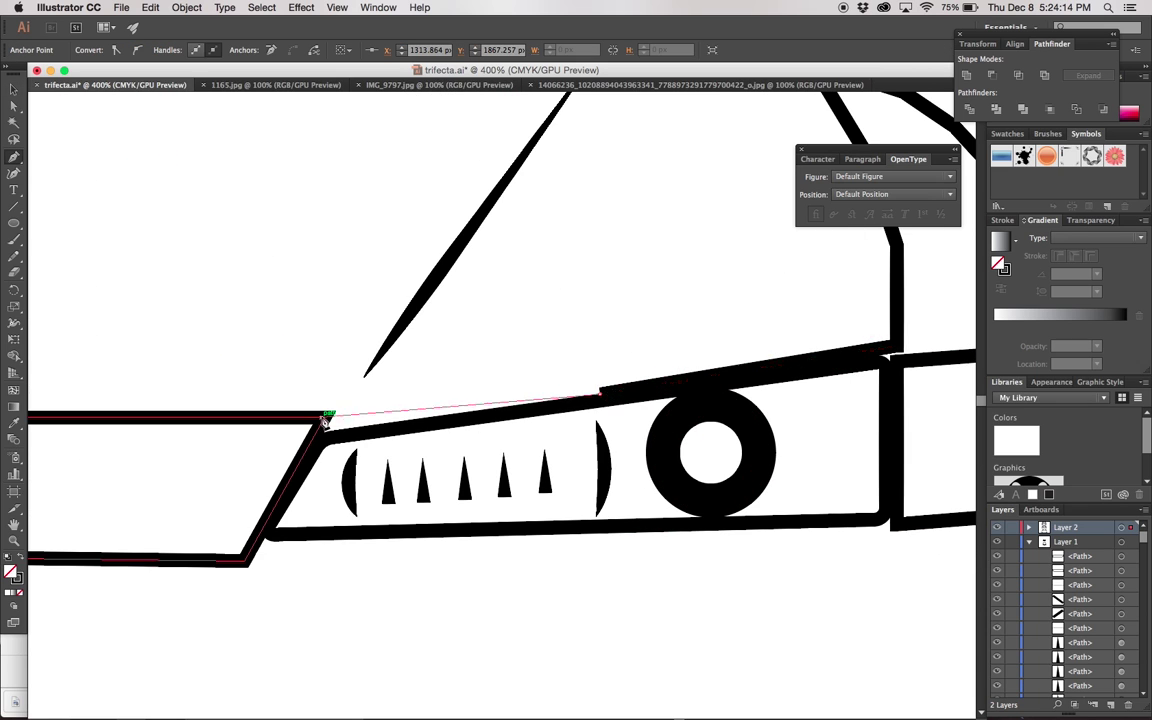
pyautogui.click(320, 415)
pyautogui.press('v')
pyautogui.click(357, 347)
pyautogui.hotkey('ctrl', '-')
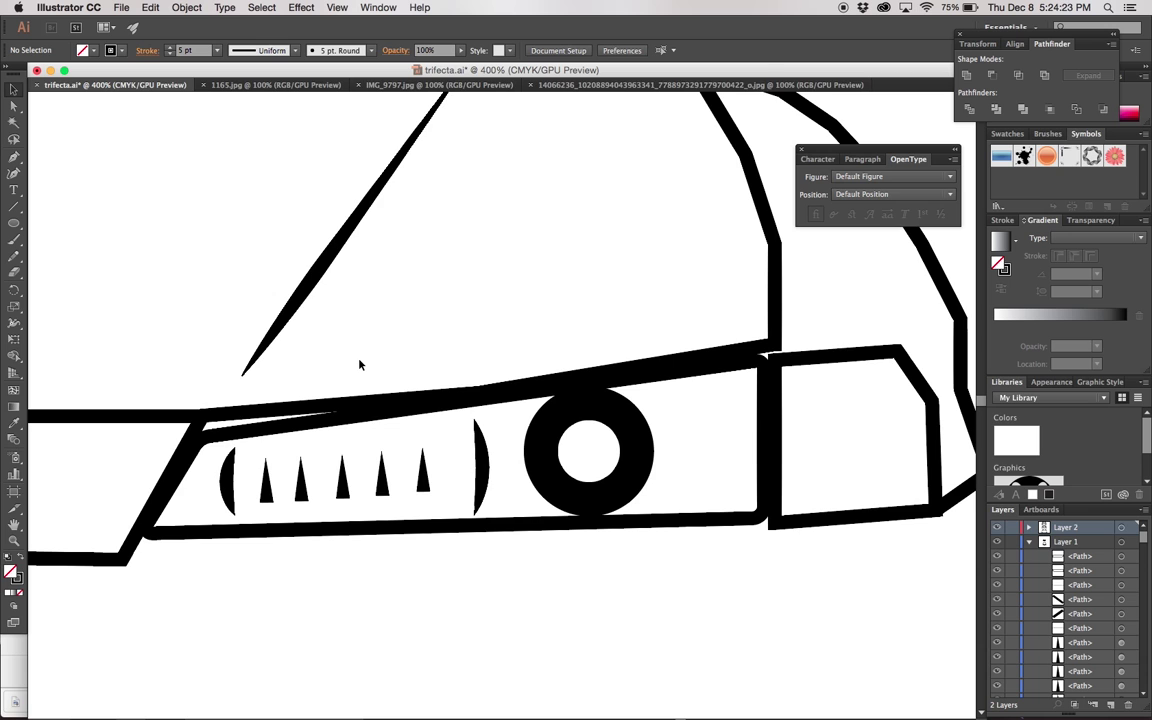
pyautogui.hotkey('ctrl', '-')
pyautogui.hotkey('ctrl', '-')
# - Toggle the tracing photo to compare and check the right headlight outline
pyautogui.click(996, 678)
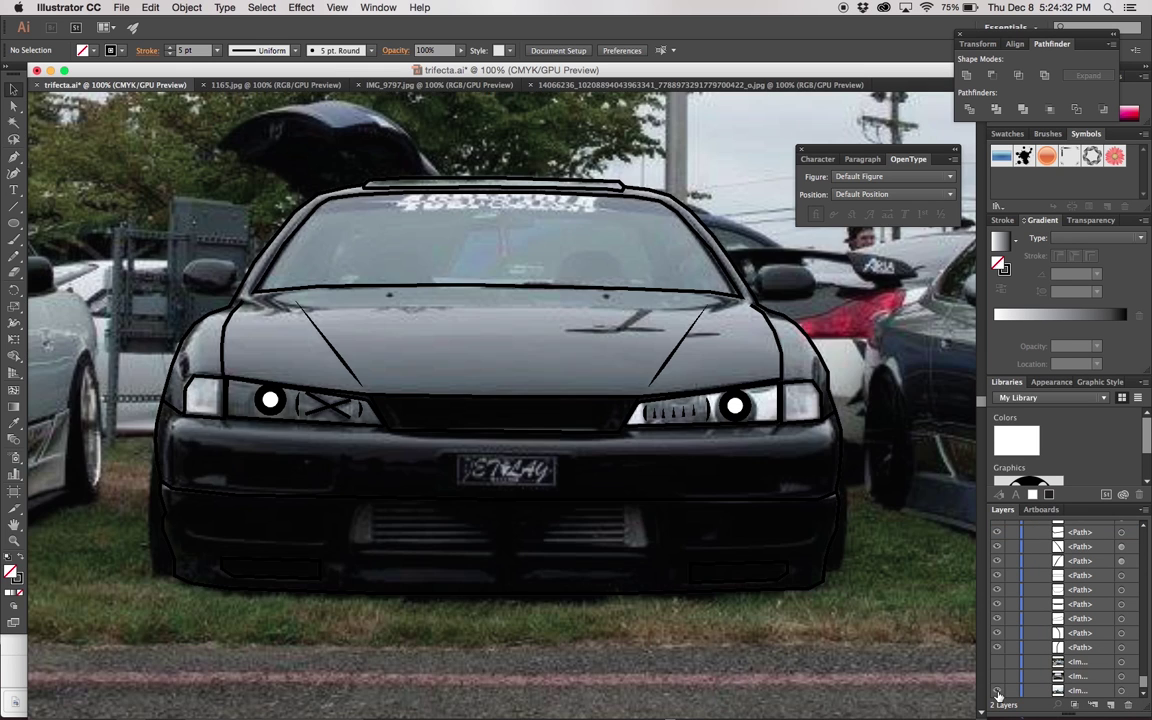
pyautogui.click(996, 678)
pyautogui.scroll(2, 599, 540)
pyautogui.click(784, 406)
pyautogui.scroll(2, 780, 403)
pyautogui.hscroll(3, 782, 403)
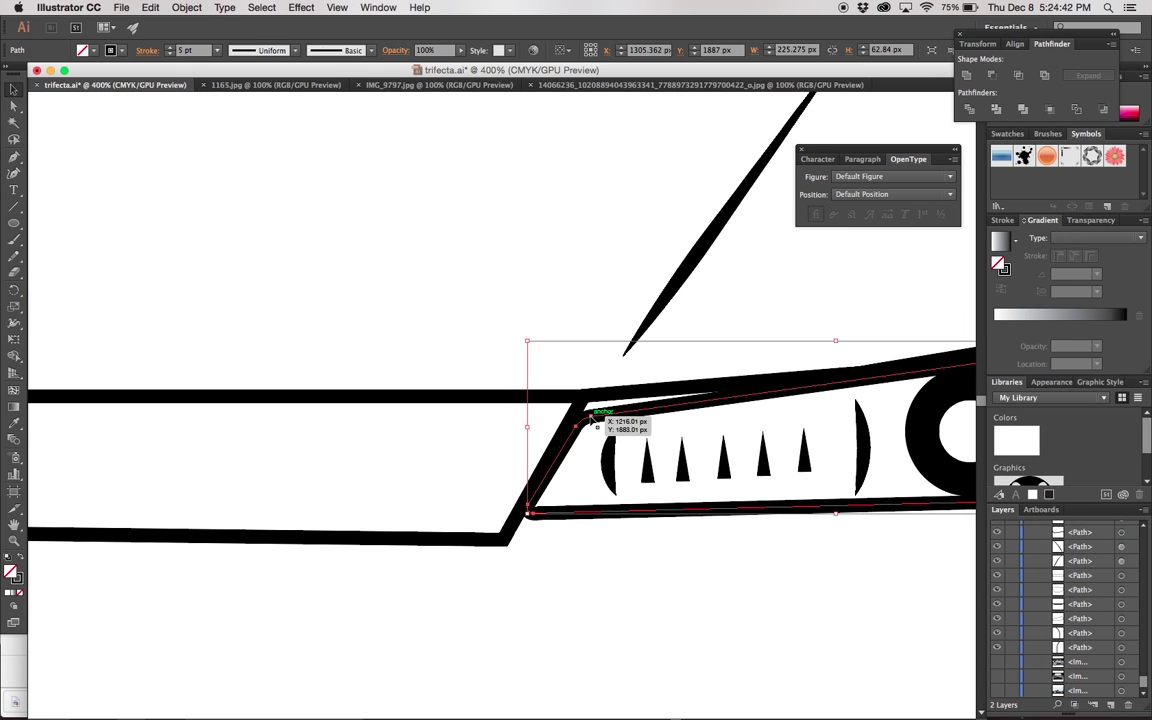
pyautogui.click(555, 497)
pyautogui.hscroll(2, 746, 623)
pyautogui.scroll(-3, 746, 623)
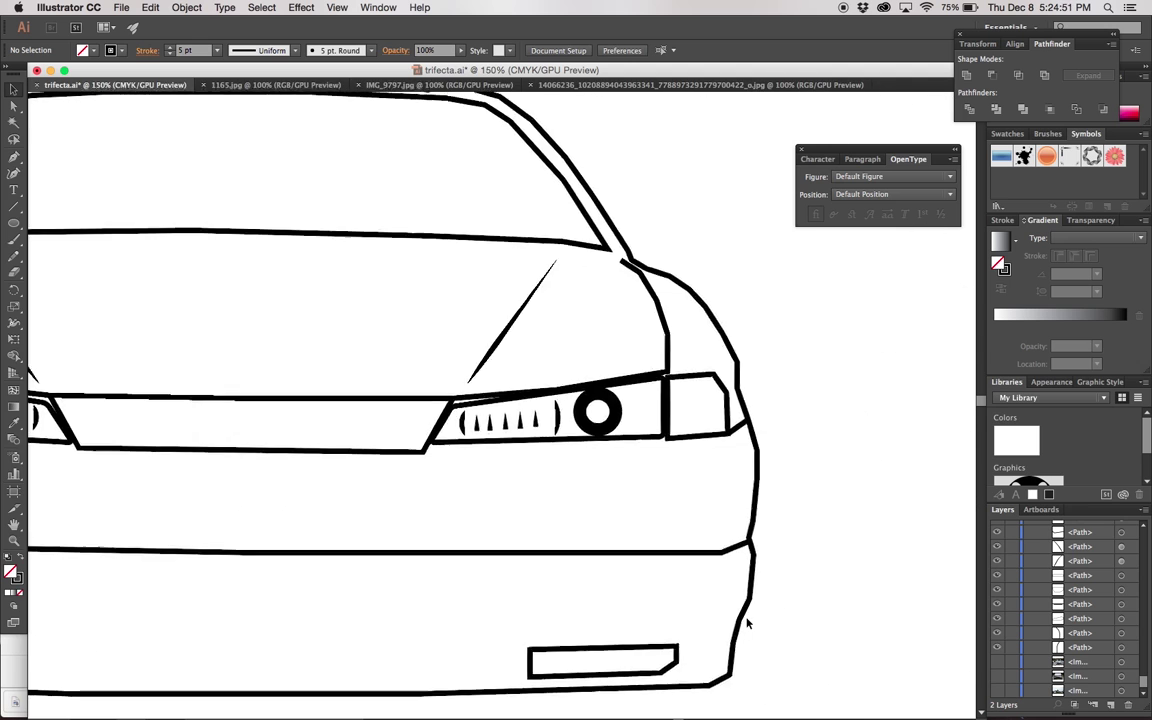
pyautogui.scroll(3, 746, 617)
pyautogui.hscroll(2, 746, 617)
# - Draw a line from the headlight's lower corner along its slanted edge
pyautogui.press('p')
pyautogui.click(505, 491)
pyautogui.click(651, 483)
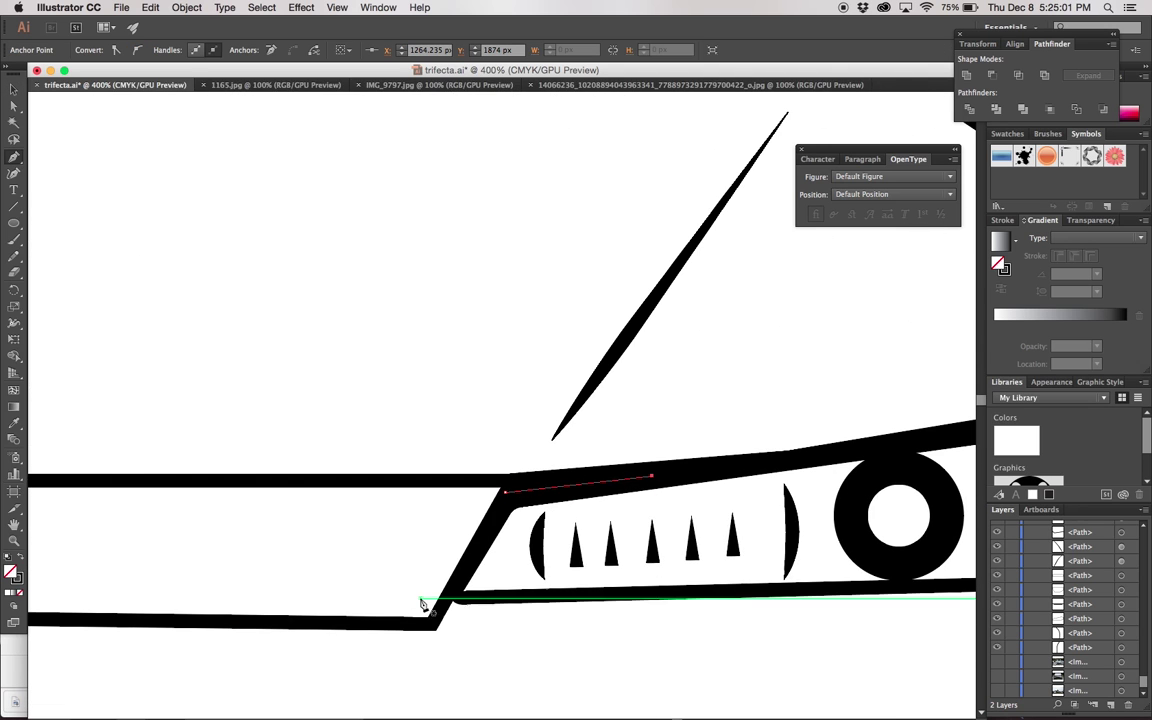
pyautogui.hscroll(5, 455, 512)
pyautogui.click(453, 512)
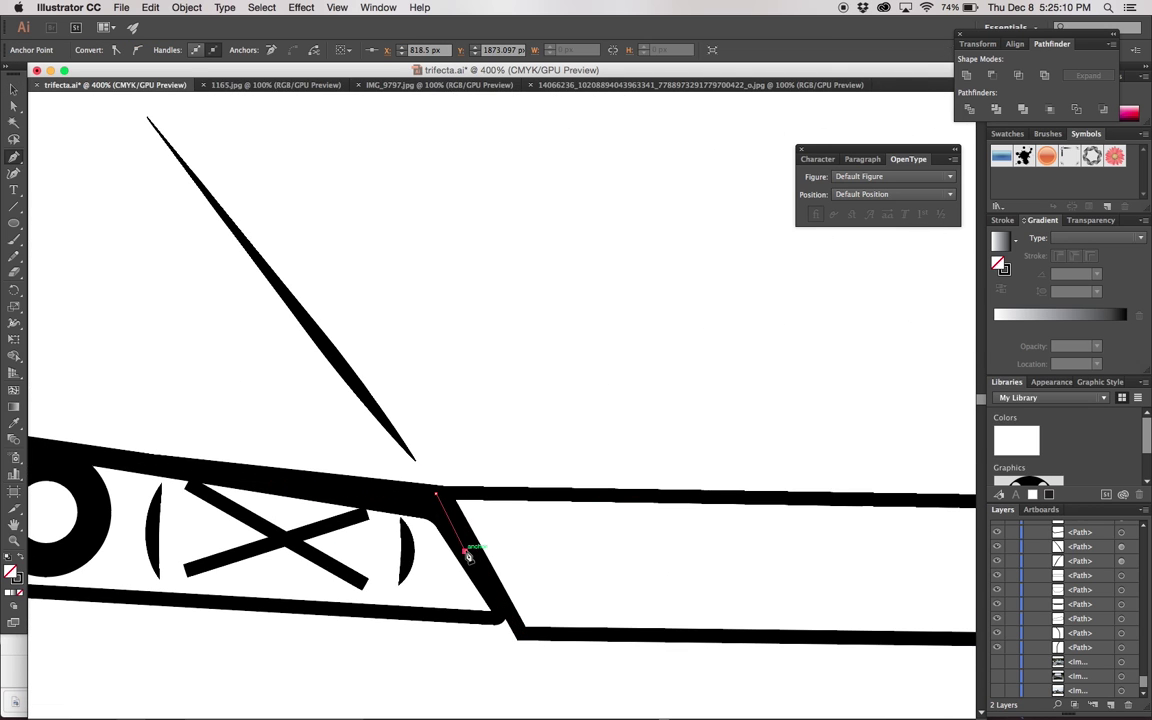
pyautogui.hotkey('ctrl', '-')
pyautogui.press('v')
pyautogui.click(594, 573)
pyautogui.hscroll(5, 700, 573)
pyautogui.scroll(-2, 700, 573)
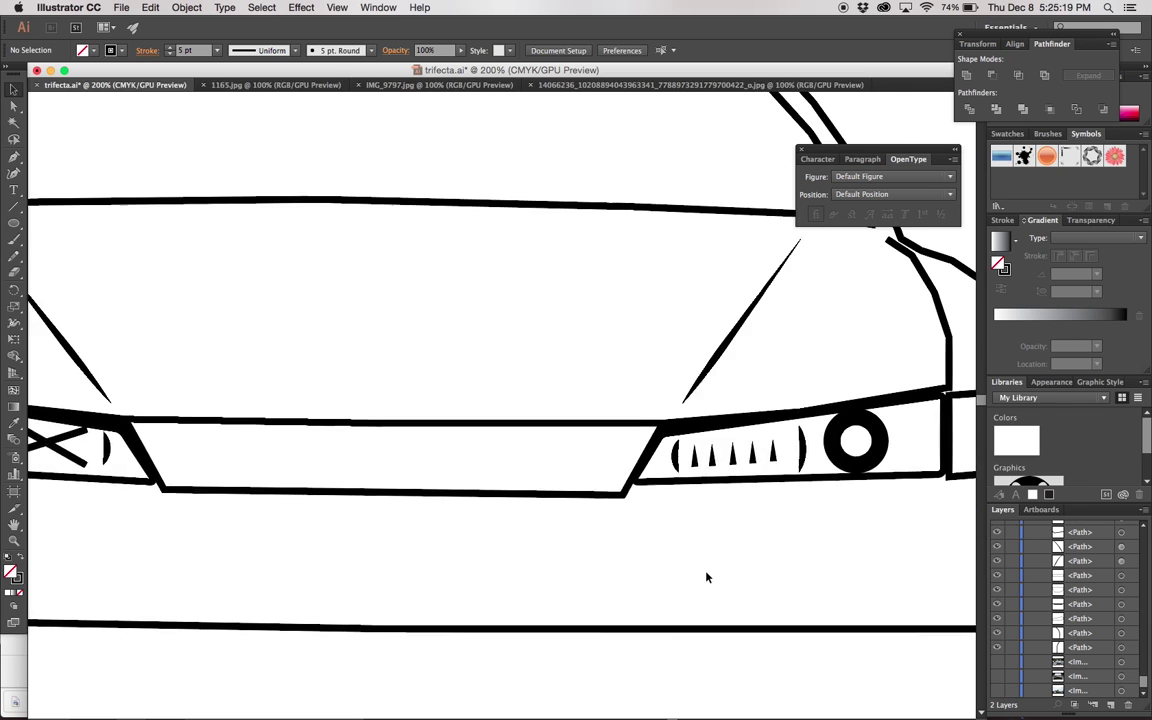
# - Select the headlight's circle, spikes and arcs, then add a thin wedge at its top corner
pyautogui.hotkey('ctrl', '+')
pyautogui.hotkey('ctrl', '+')
pyautogui.hotkey('ctrl', '+')
pyautogui.click(828, 505)
pyautogui.moveTo(828, 505); pyautogui.dragTo(618, 470)
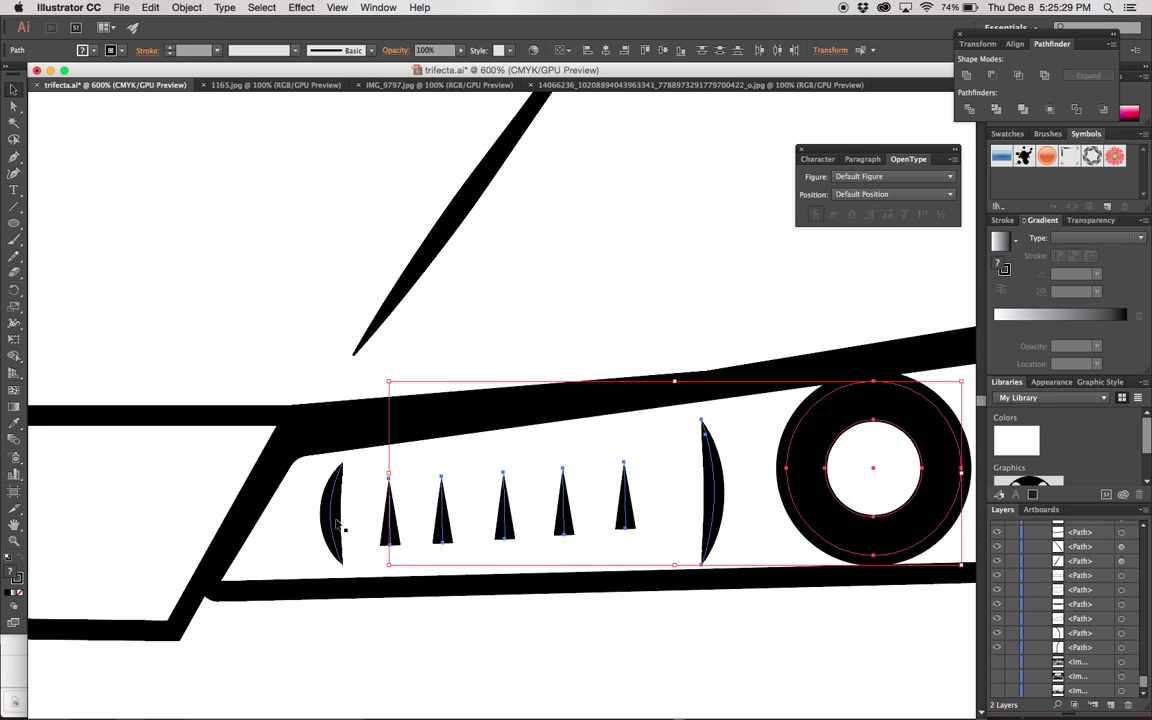
pyautogui.press('\\')
pyautogui.moveTo(285, 433); pyautogui.dragTo(527, 404)
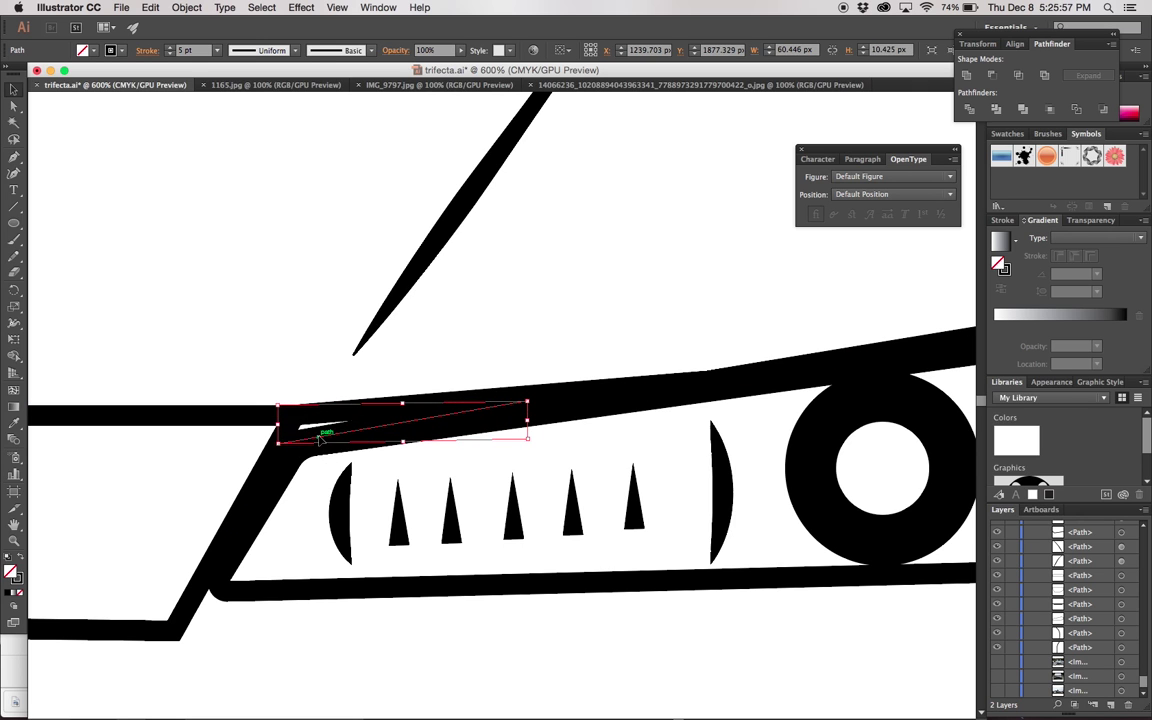
pyautogui.press('super+shift+a')
# - Edit the corner light box and add a line at its top
pyautogui.press('super+minus')
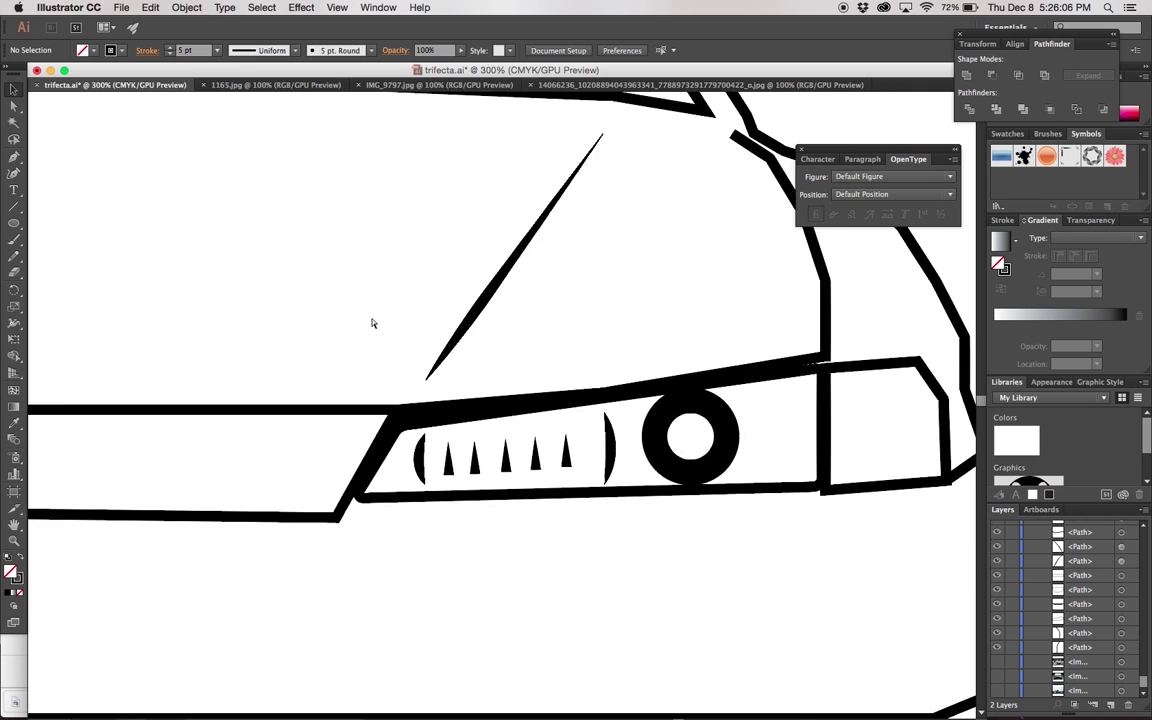
pyautogui.scroll(-3, 371, 323)
pyautogui.scroll(3, 371, 323)
pyautogui.hscroll(5, 371, 323)
pyautogui.doubleClick(803, 275)
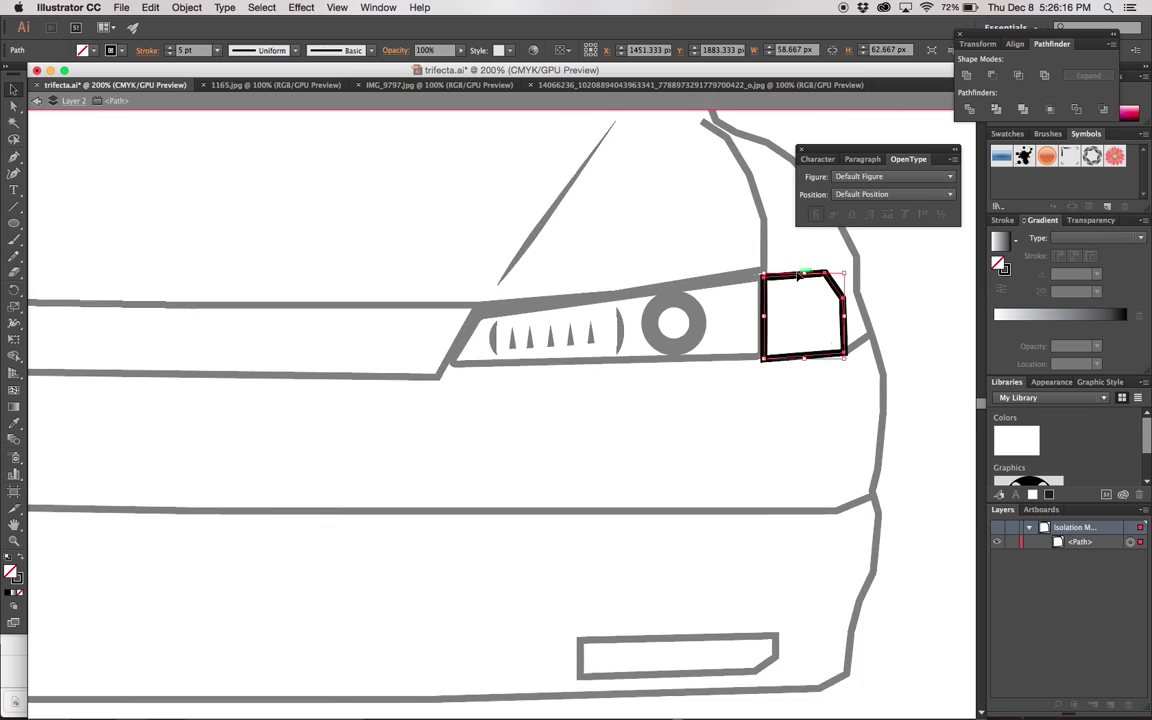
pyautogui.scroll(3, 838, 247)
pyautogui.press('Escape')
pyautogui.press('super+shift+a')
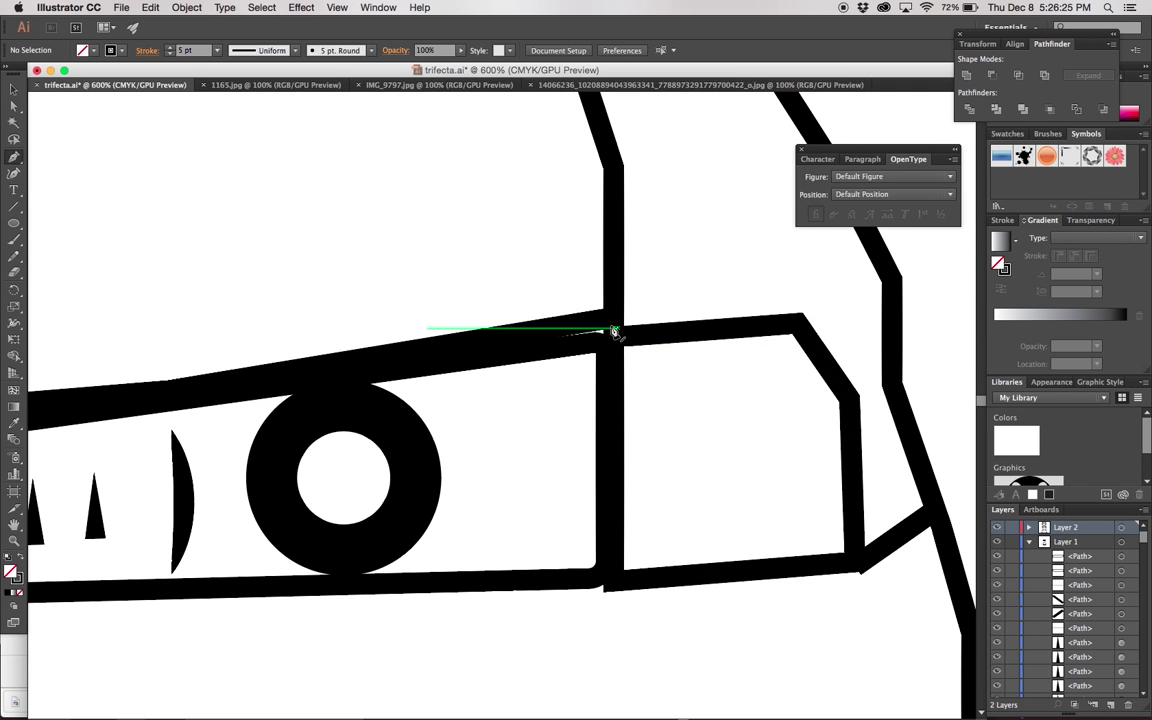
pyautogui.moveTo(448, 250); pyautogui.dragTo(440, 283)
pyautogui.scroll(-4, 466, 253)
pyautogui.hscroll(4, 466, 253)
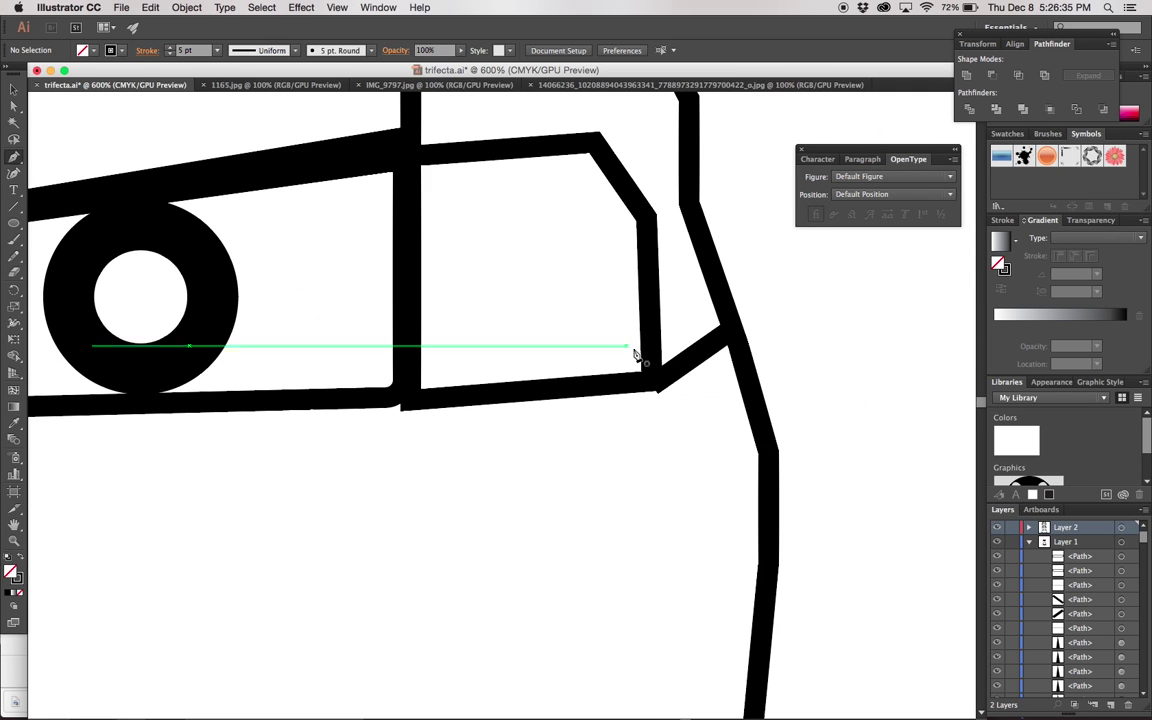
# - Round the sharp bend in the line above the headlight with a live corner
pyautogui.click(13, 108)
pyautogui.click(660, 387)
pyautogui.scroll(-3, 725, 334)
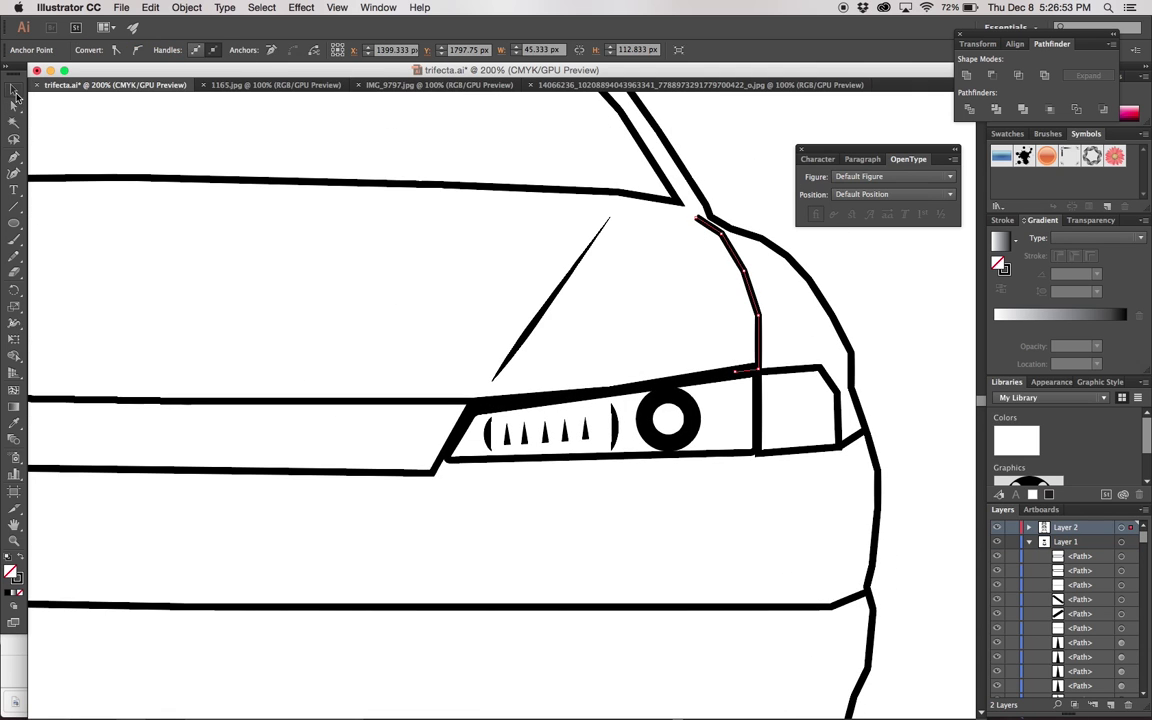
pyautogui.click(14, 90)
pyautogui.click(370, 50)
pyautogui.hscroll(10, 590, 253)
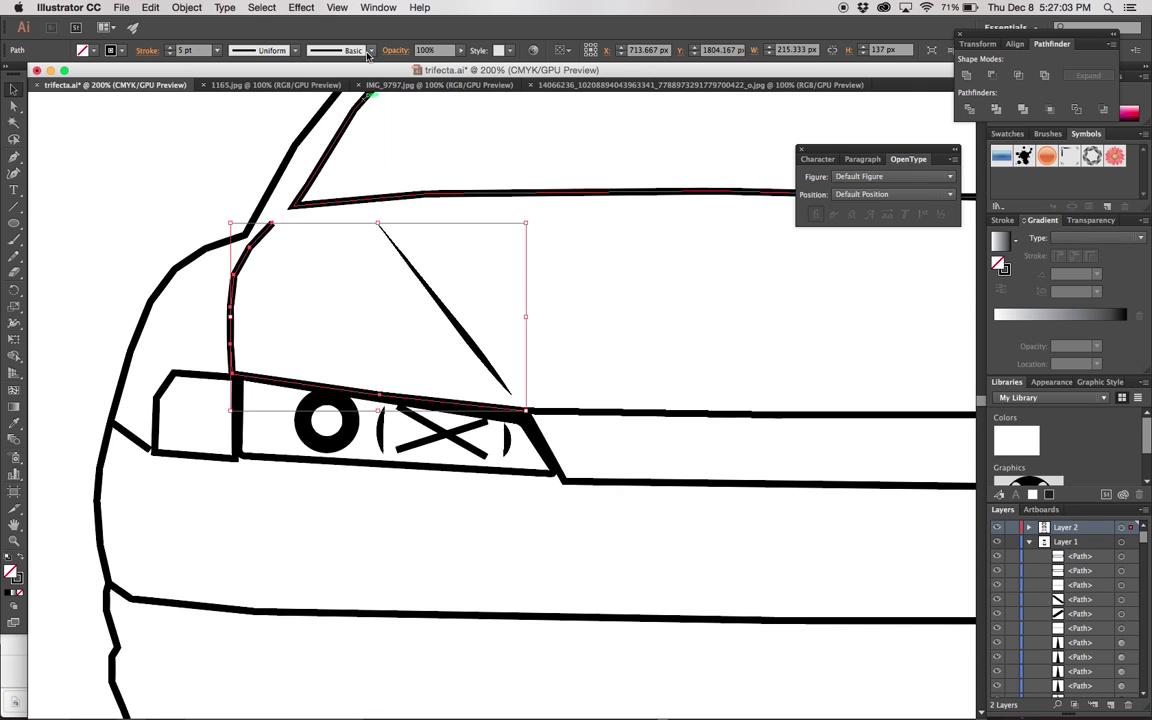
pyautogui.press('a')
pyautogui.moveTo(272, 224); pyautogui.dragTo(283, 226)
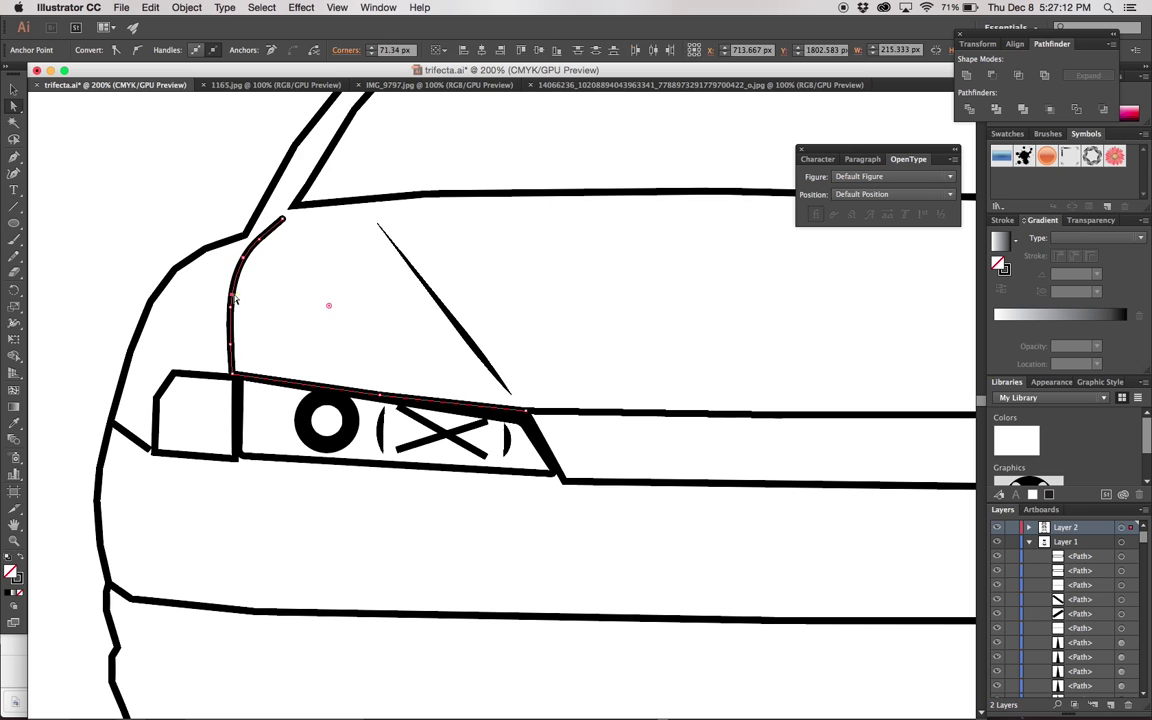
# - Select the hood-line junction points and the sharp corner in the fender line
pyautogui.hscroll(10, 335, 315)
pyautogui.hscroll(3, 500, 300)
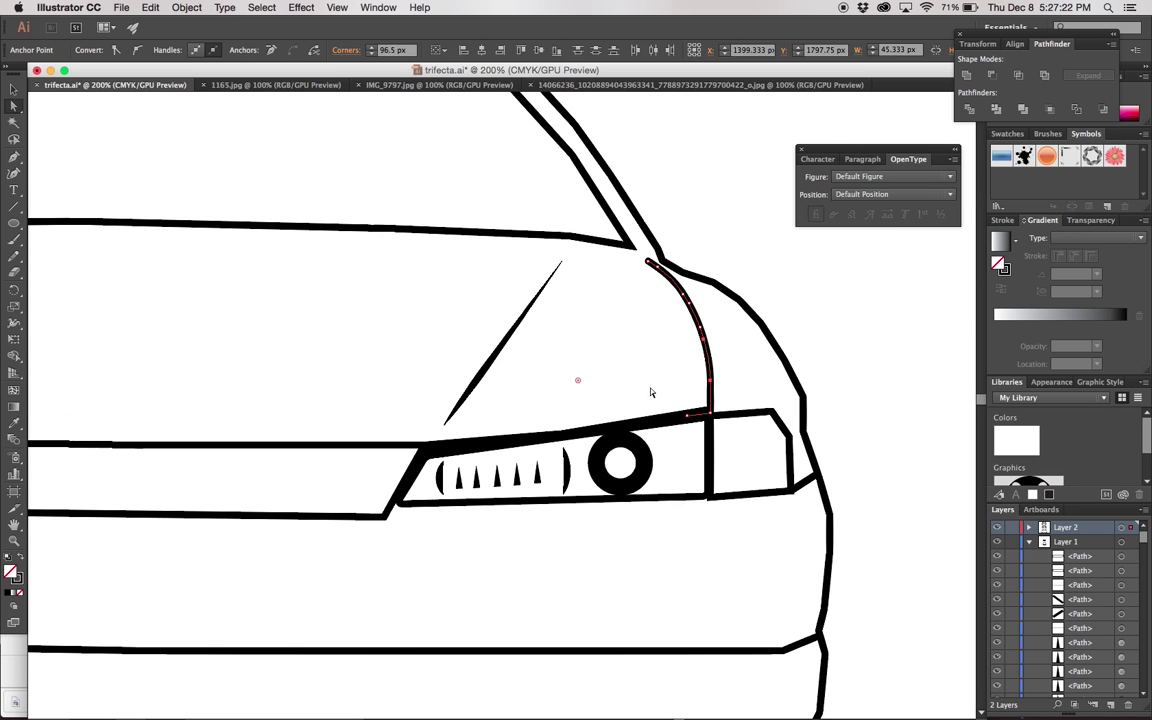
pyautogui.scroll(-5, 650, 392)
pyautogui.scroll(3, 728, 363)
pyautogui.scroll(2, 728, 363)
pyautogui.scroll(2, 573, 403)
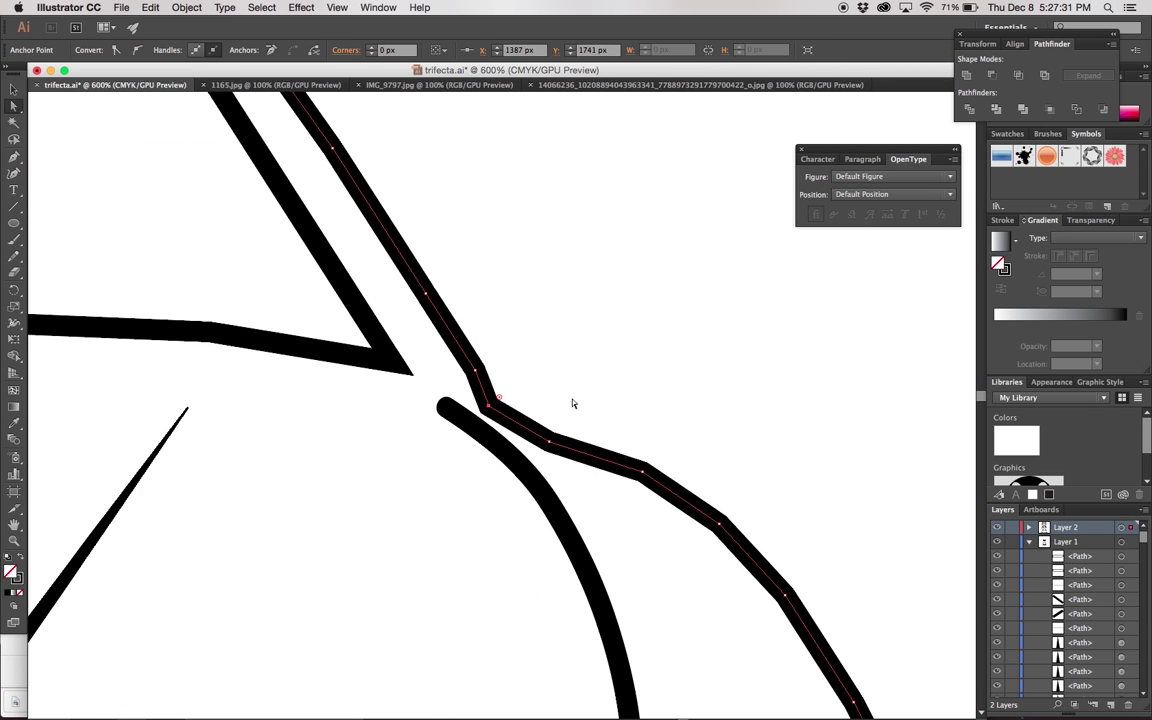
pyautogui.click(604, 455)
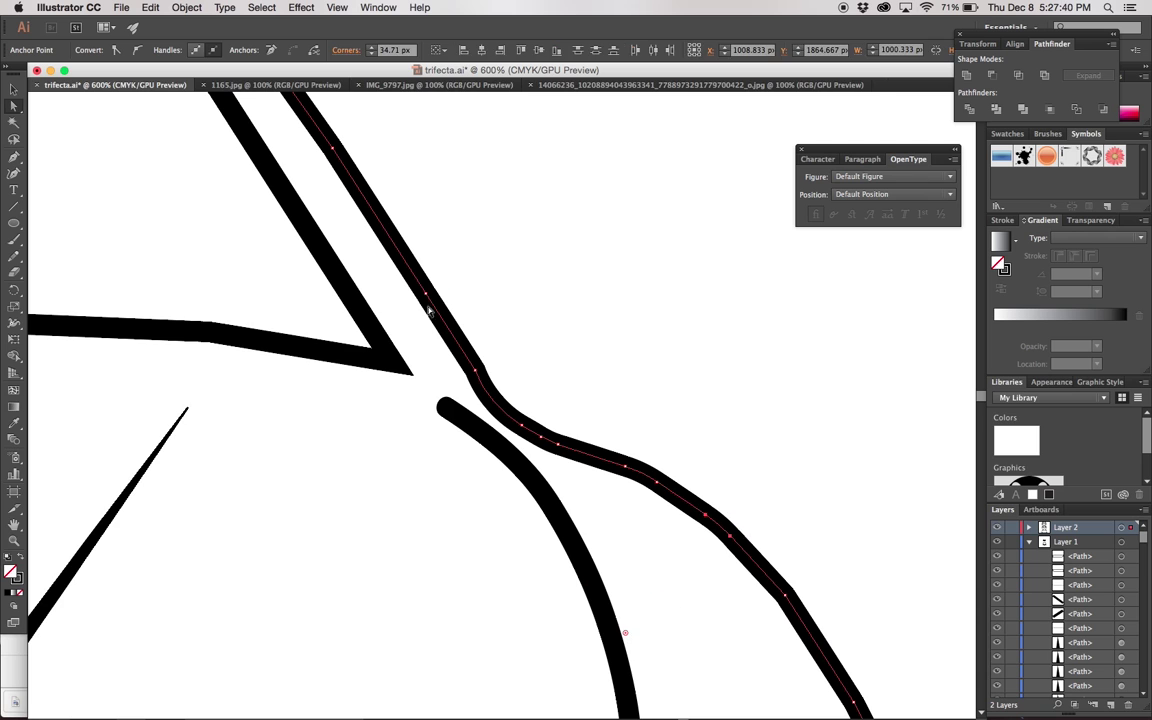
pyautogui.scroll(1, 428, 310)
pyautogui.scroll(5, 425, 345)
pyautogui.hscroll(-3, 420, 375)
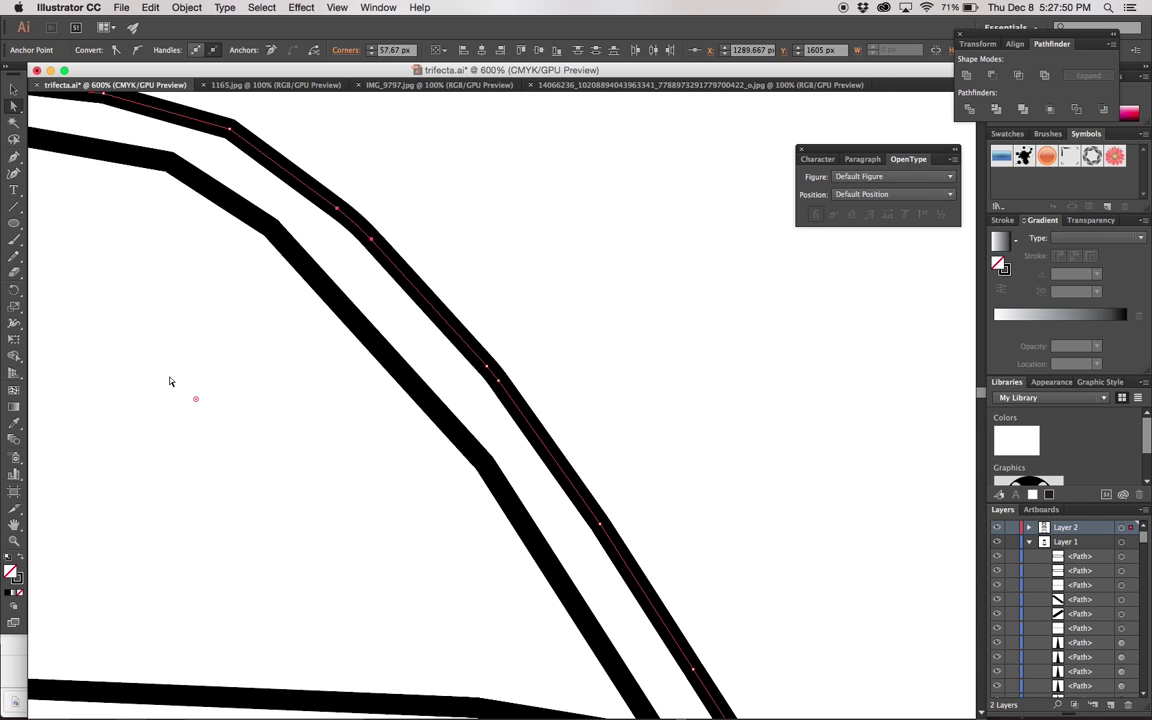
pyautogui.scroll(5, 220, 390)
pyautogui.hscroll(-3, 210, 374)
pyautogui.hscroll(-2, 392, 213)
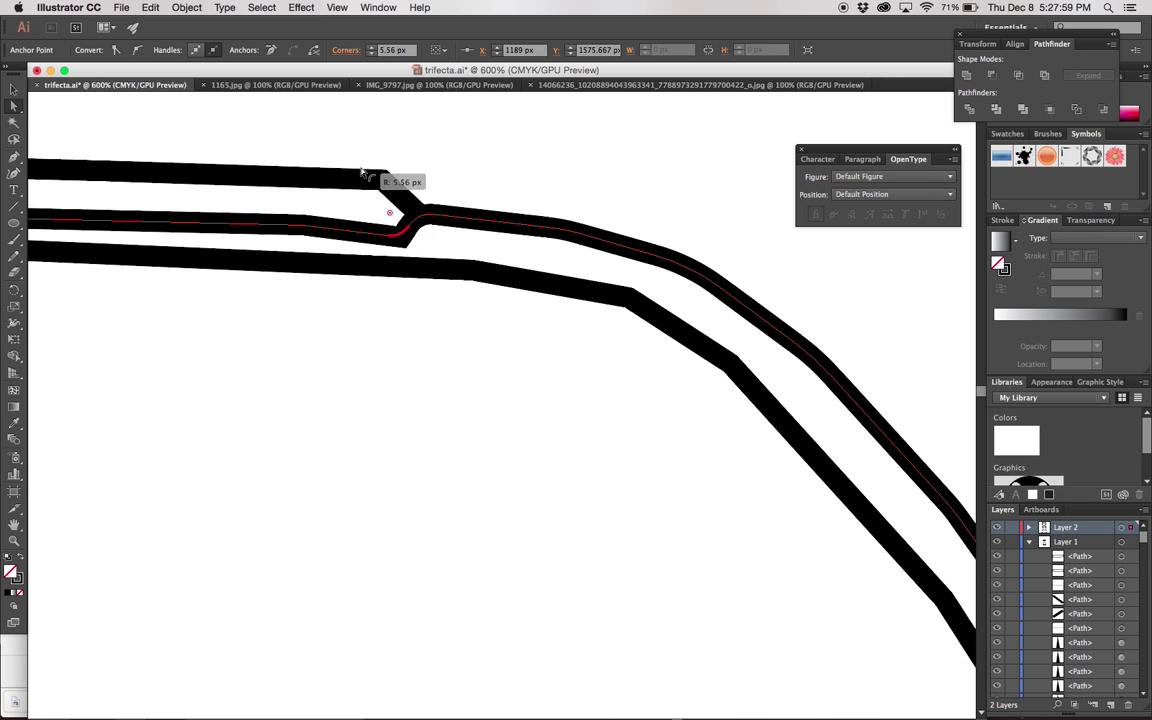
pyautogui.hscroll(-2, 420, 210)
pyautogui.click(488, 240)
pyautogui.hscroll(-3, 470, 380)
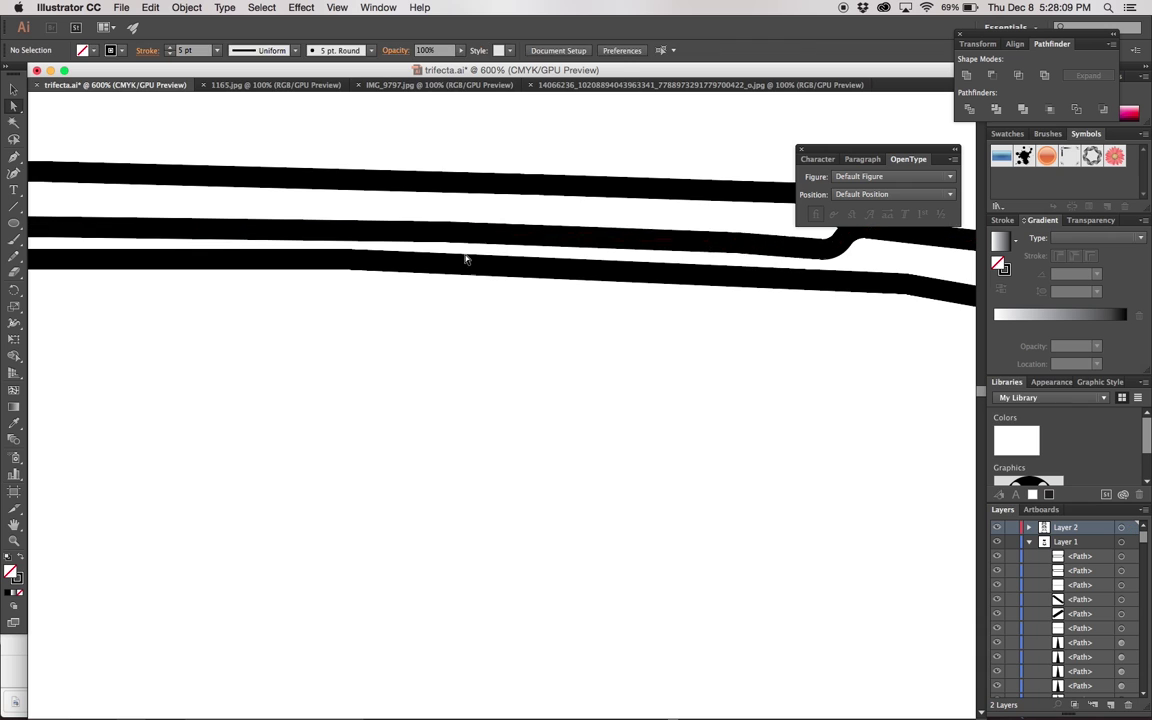
# - Round off the fender line's corner by dragging its live-corner widget
pyautogui.hscroll(5, 460, 255)
pyautogui.scroll(-1, 460, 255)
pyautogui.moveTo(450, 211); pyautogui.dragTo(447, 196)
pyautogui.moveTo(404, 238); pyautogui.dragTo(466, 160)
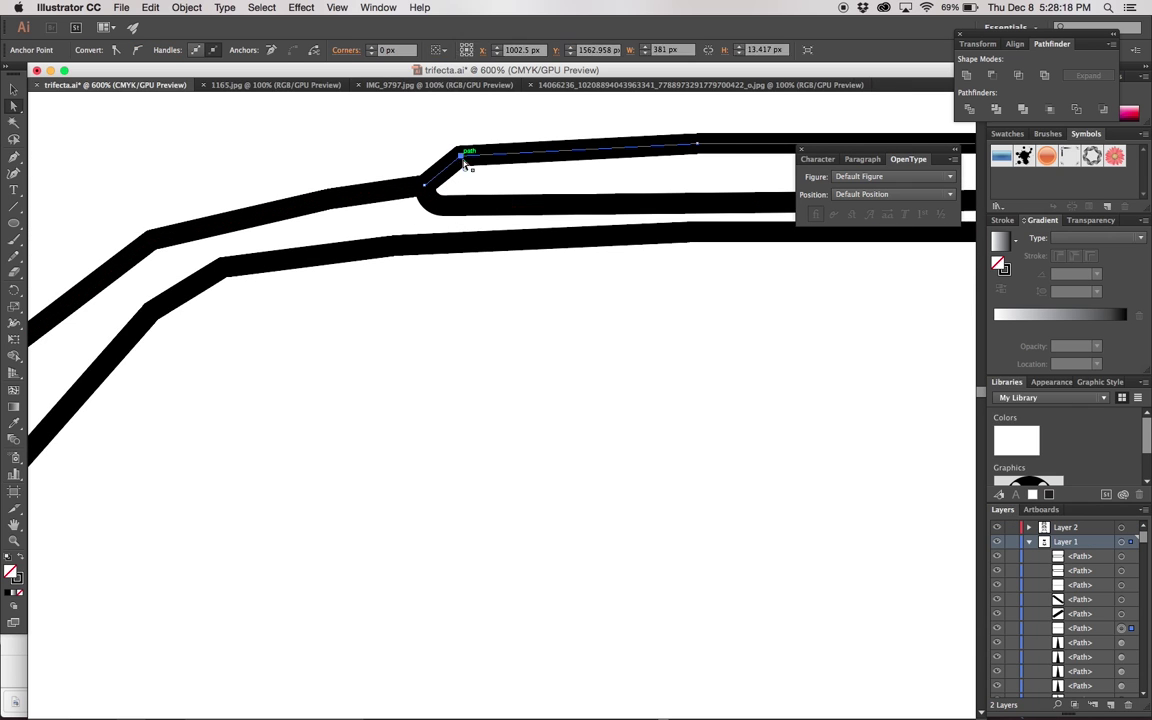
# - Select the windshield paths and their corner points, including the bottom-left corner
pyautogui.hscroll(4, 560, 321)
pyautogui.hscroll(5, 420, 250)
pyautogui.hscroll(2, 527, 347)
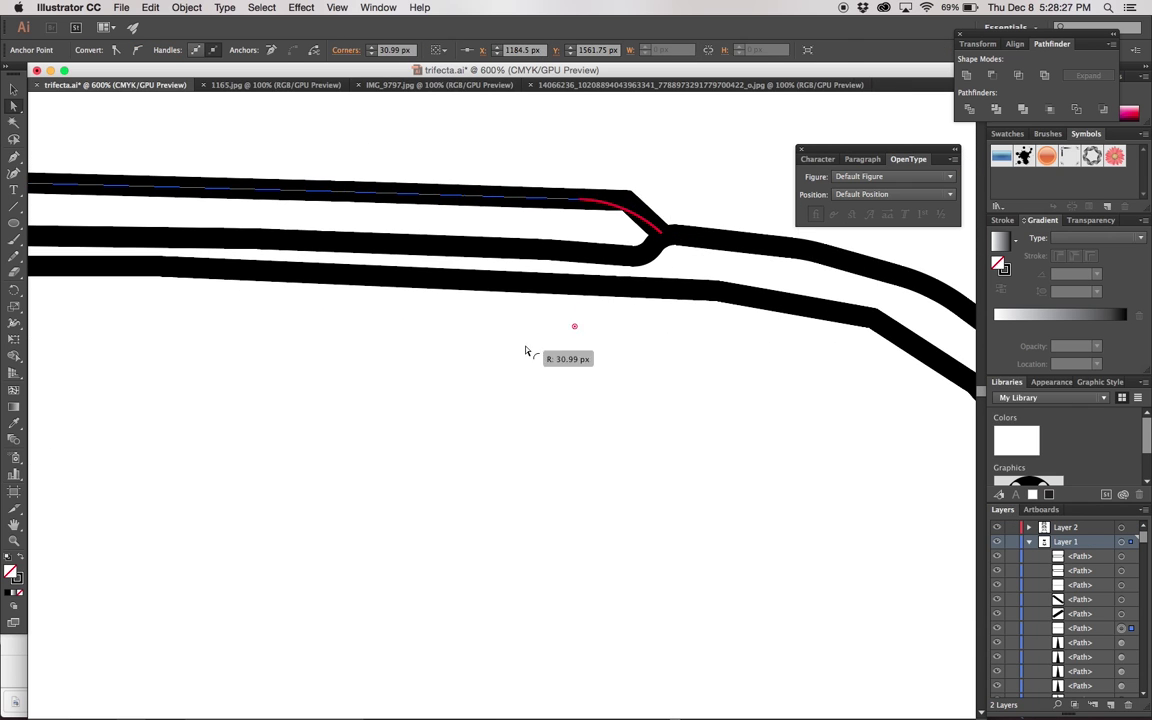
pyautogui.scroll(-3, 527, 347)
pyautogui.scroll(-3, 440, 447)
pyautogui.click(417, 363)
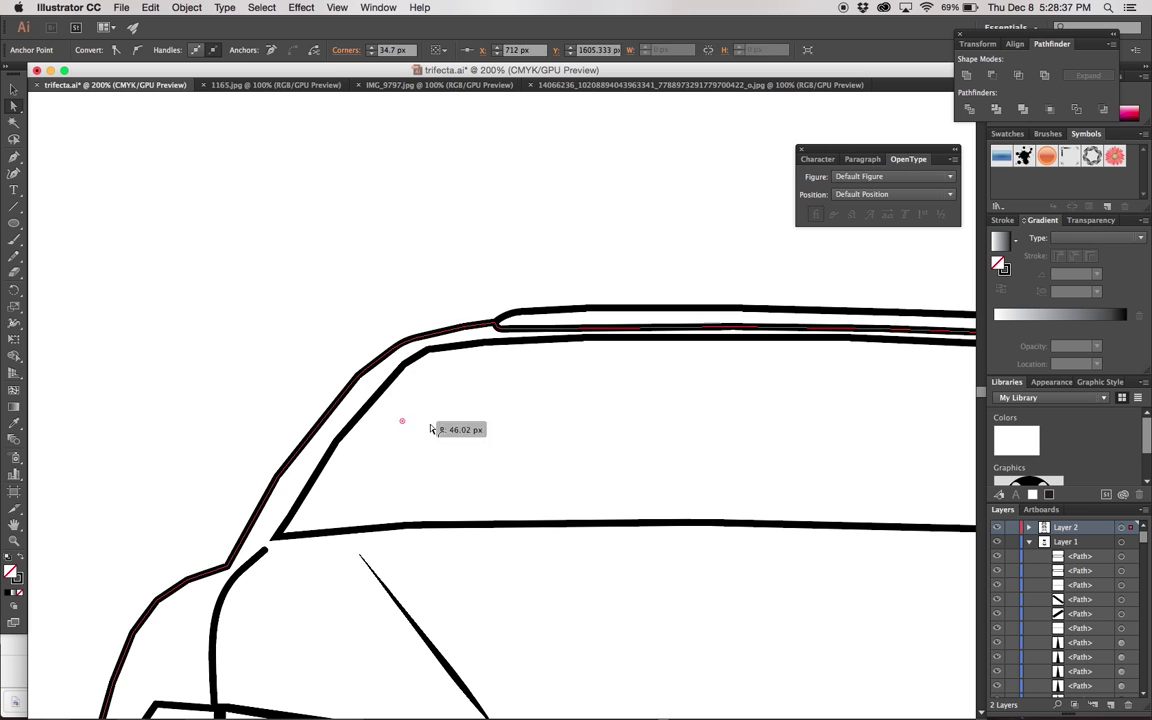
pyautogui.click(408, 371)
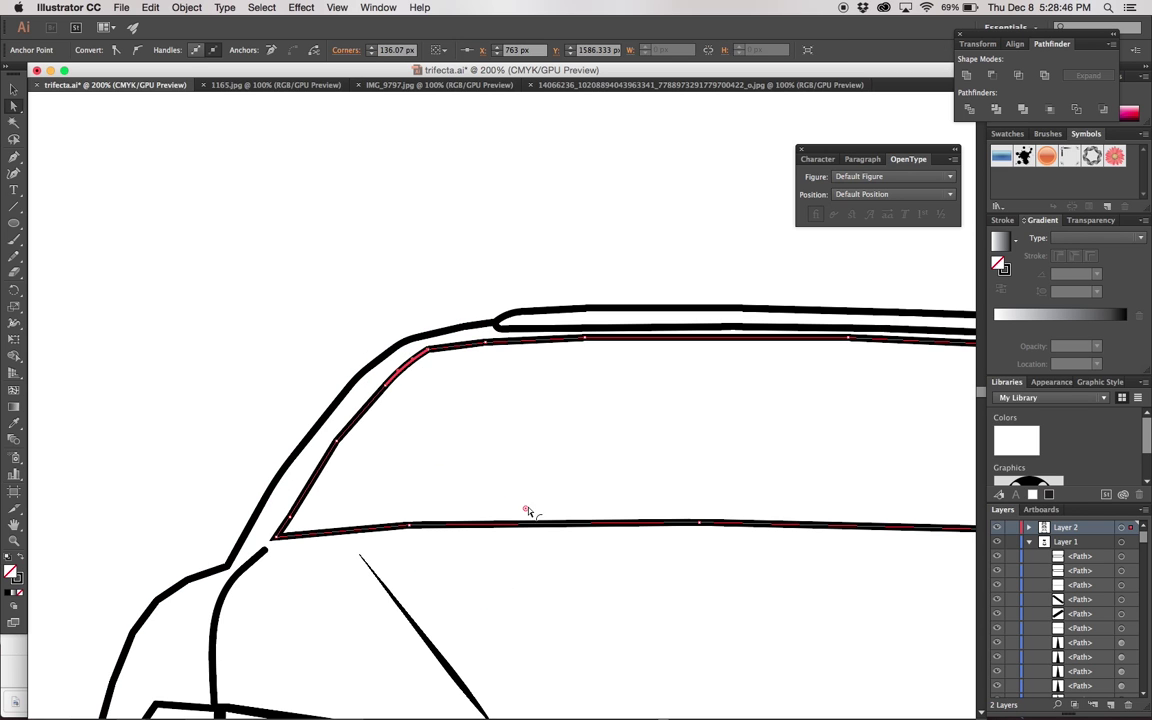
pyautogui.click(277, 538)
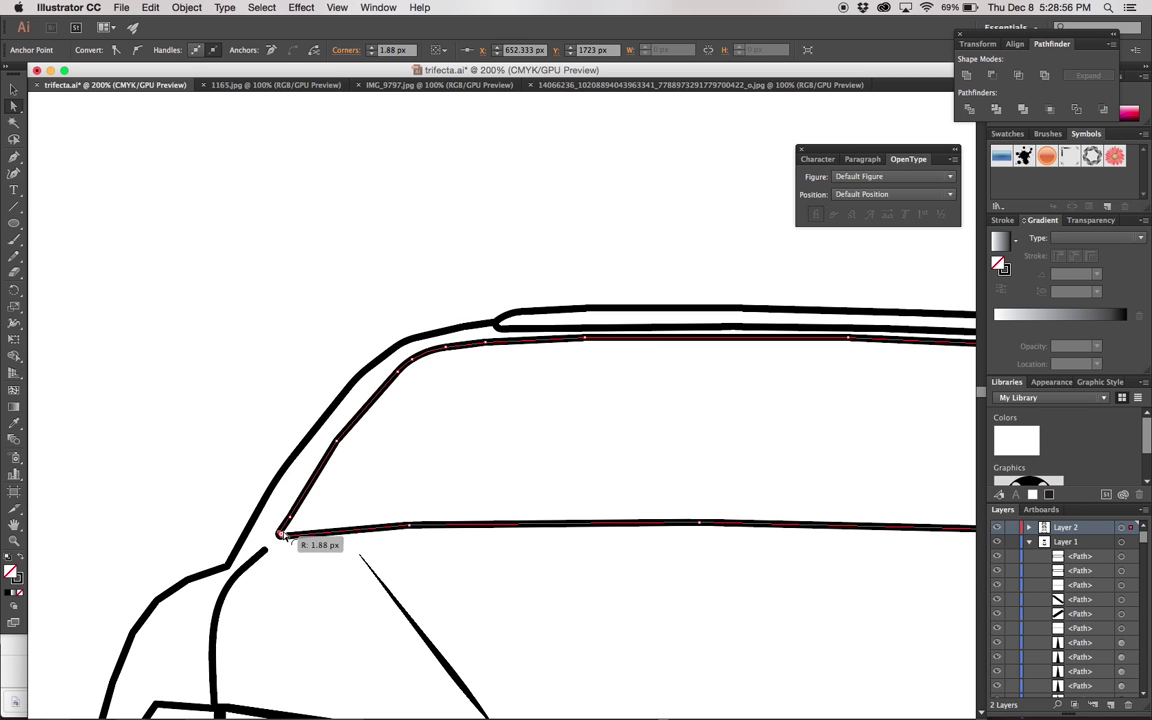
pyautogui.hscroll(5, 630, 532)
pyautogui.click(474, 474)
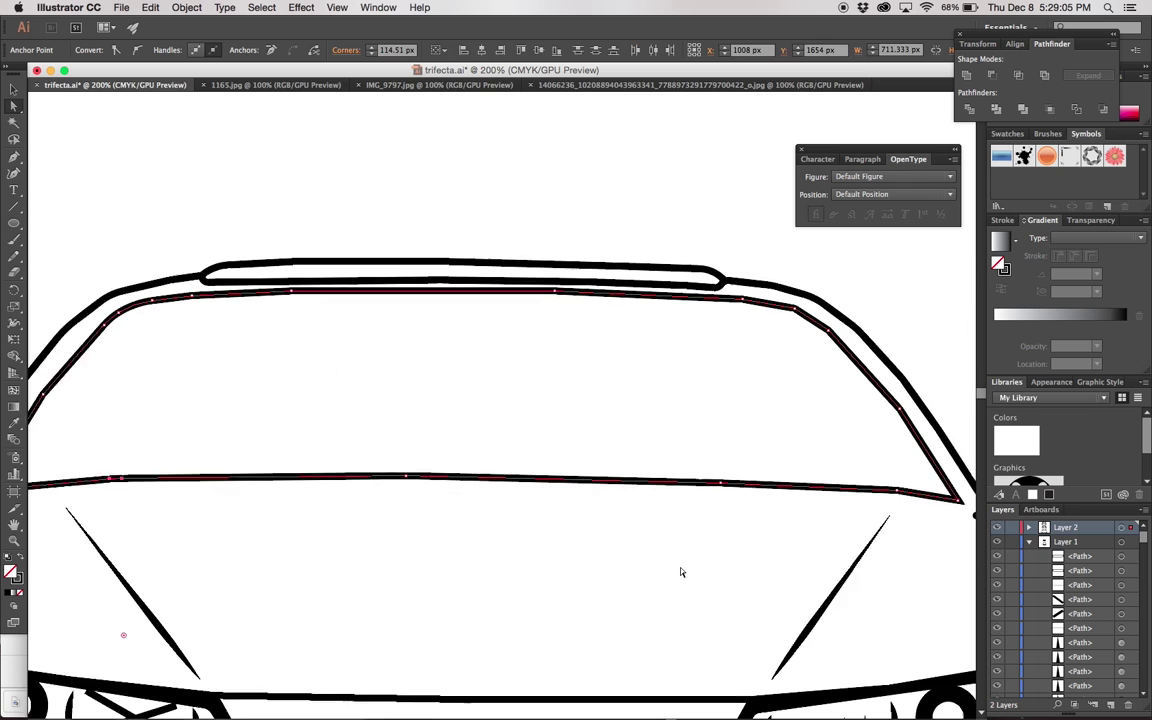
pyautogui.hscroll(3, 681, 572)
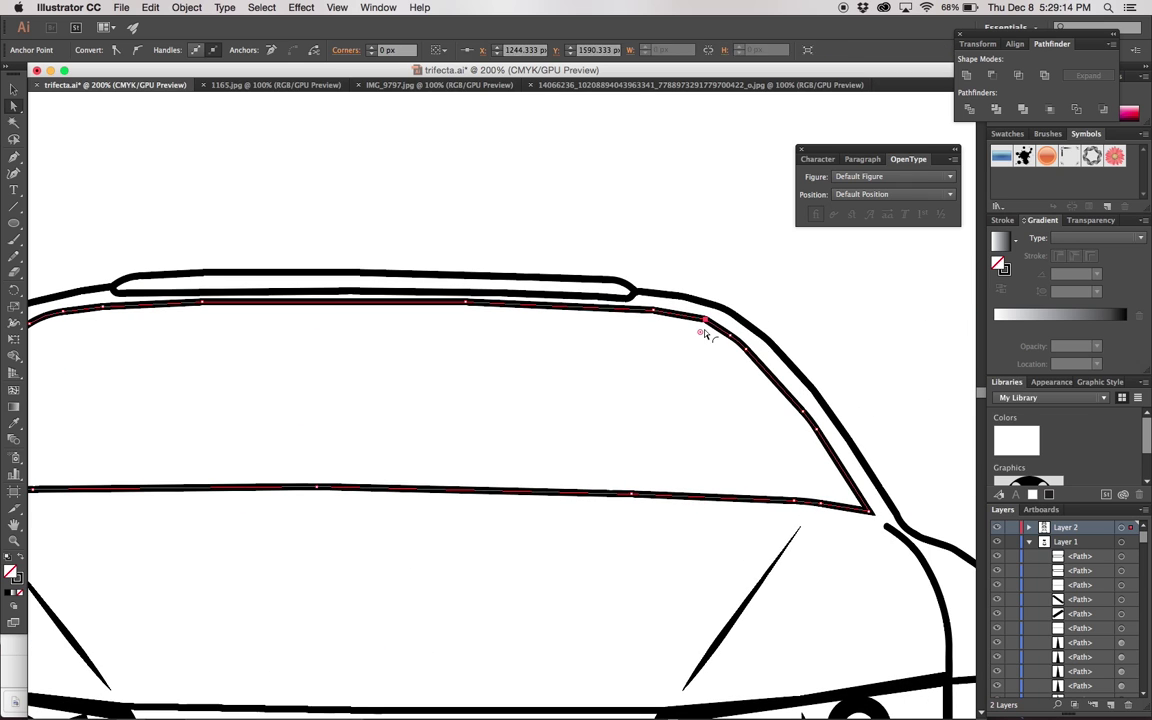
pyautogui.press('super+minus')
pyautogui.press('super+minus')
# - Fill the grille shape between the headlights with solid black from the Control bar
pyautogui.click(527, 543)
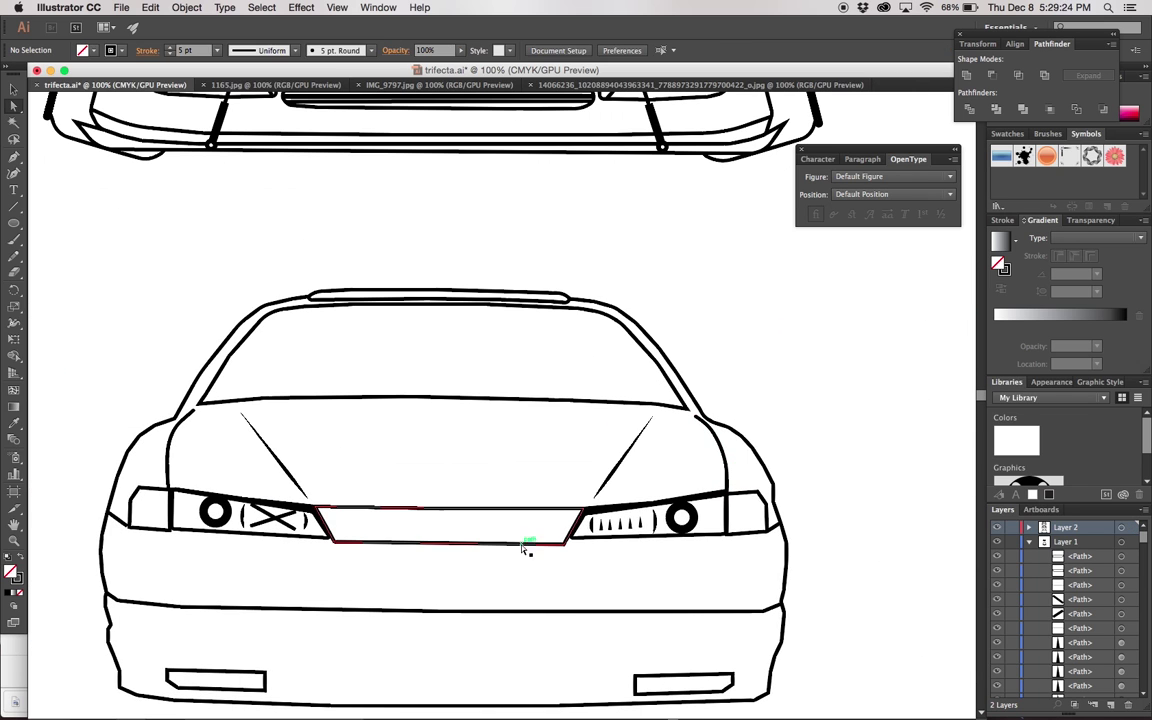
pyautogui.click(87, 50)
pyautogui.click(40, 74)
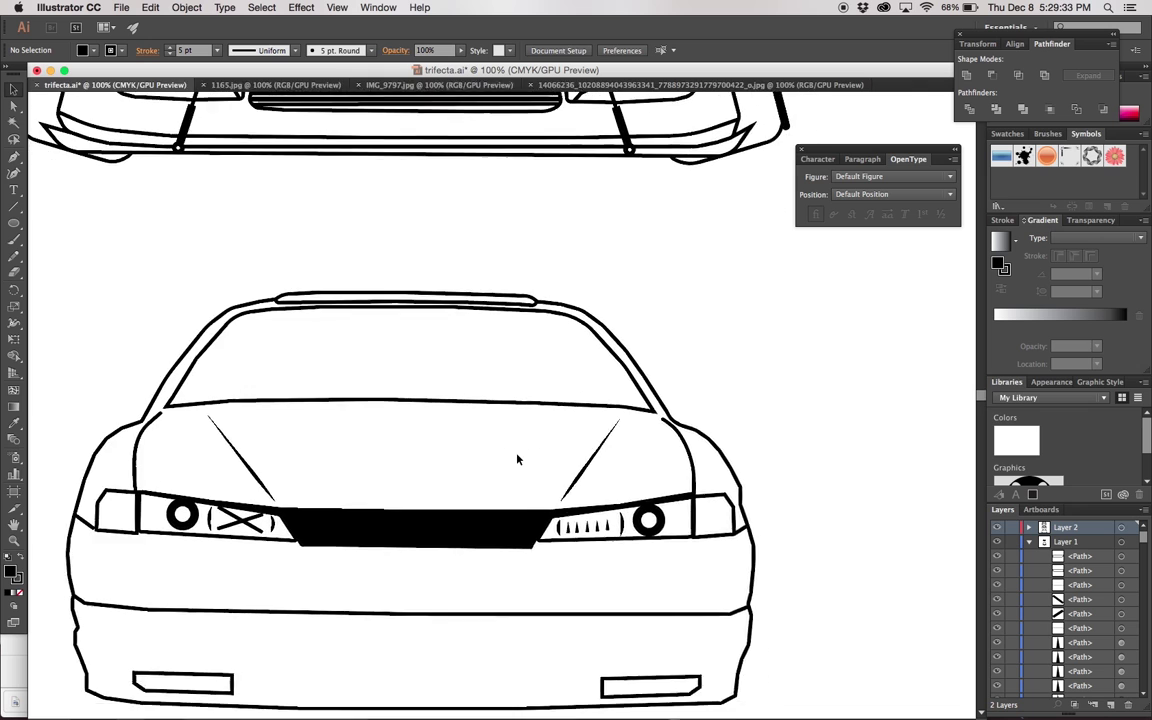
# - Nudge the left headlight circle into alignment
pyautogui.press('super+plus')
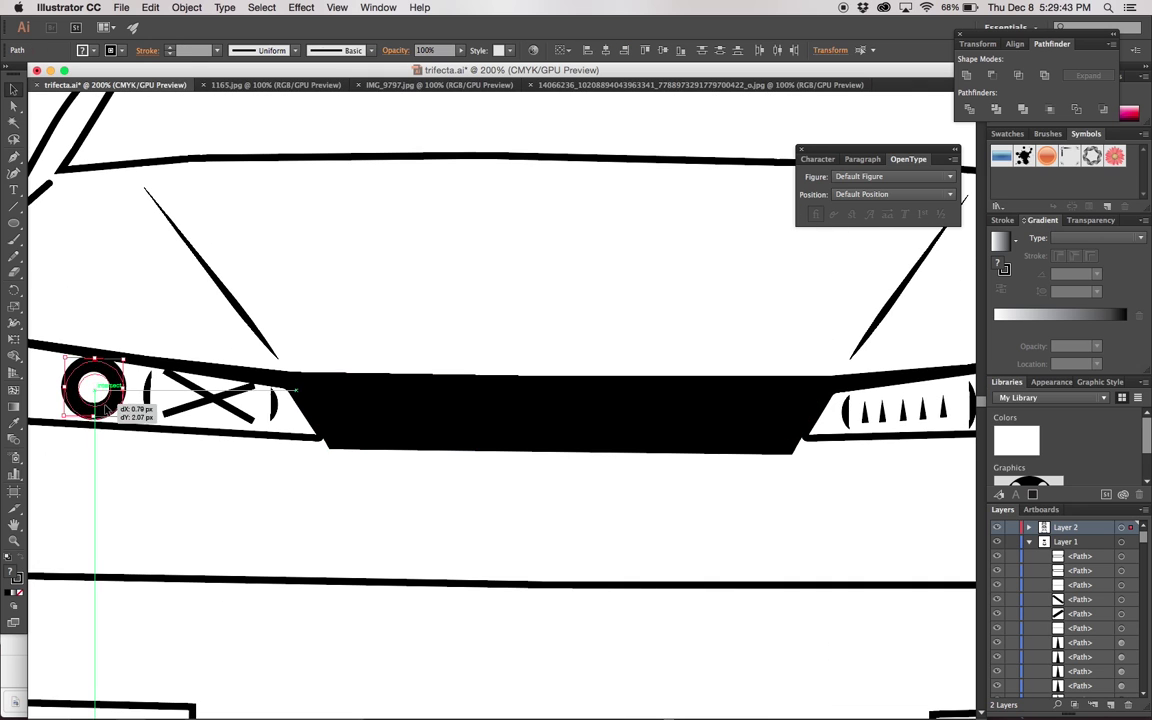
pyautogui.moveTo(105, 408); pyautogui.dragTo(105, 408)
pyautogui.hscroll(5, 193, 486)
pyautogui.press('super+minus')
# - With Direct Selection, pull the bumper's left edge anchor point into place
pyautogui.scroll(5, 193, 486)
pyautogui.scroll(-5, 194, 499)
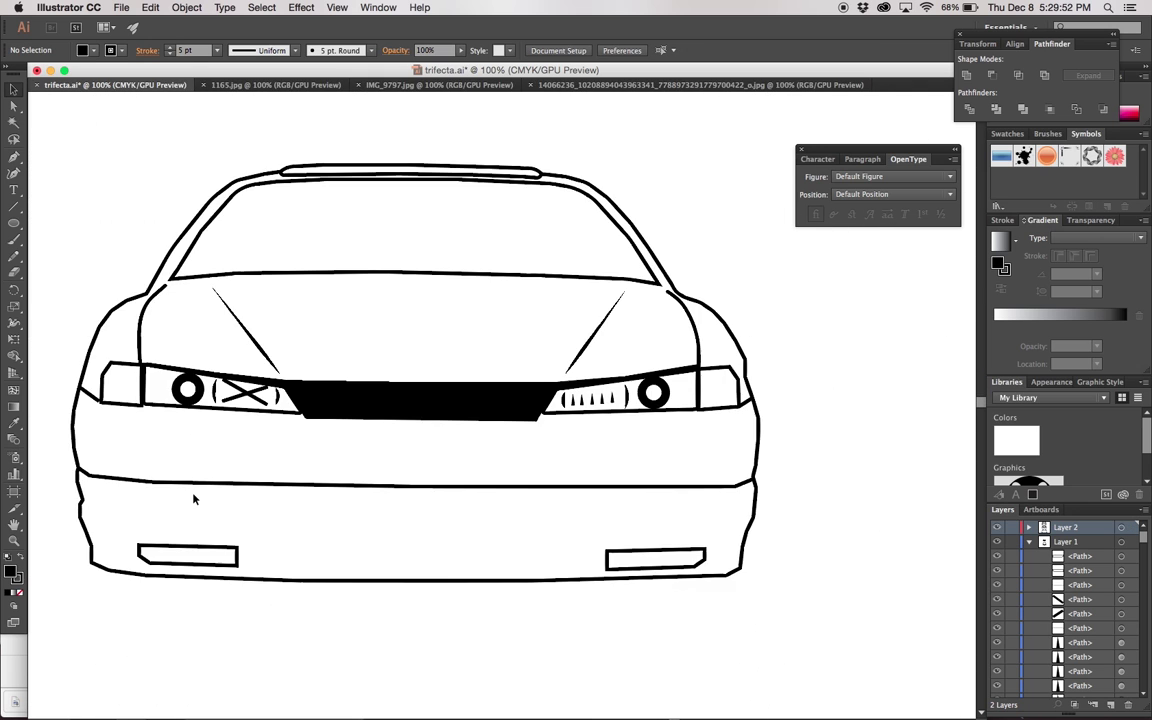
pyautogui.press('super+plus')
pyautogui.press('super+plus')
pyautogui.press('super+plus')
pyautogui.scroll(-5, 85, 504)
pyautogui.press('a')
pyautogui.moveTo(111, 382); pyautogui.dragTo(97, 373)
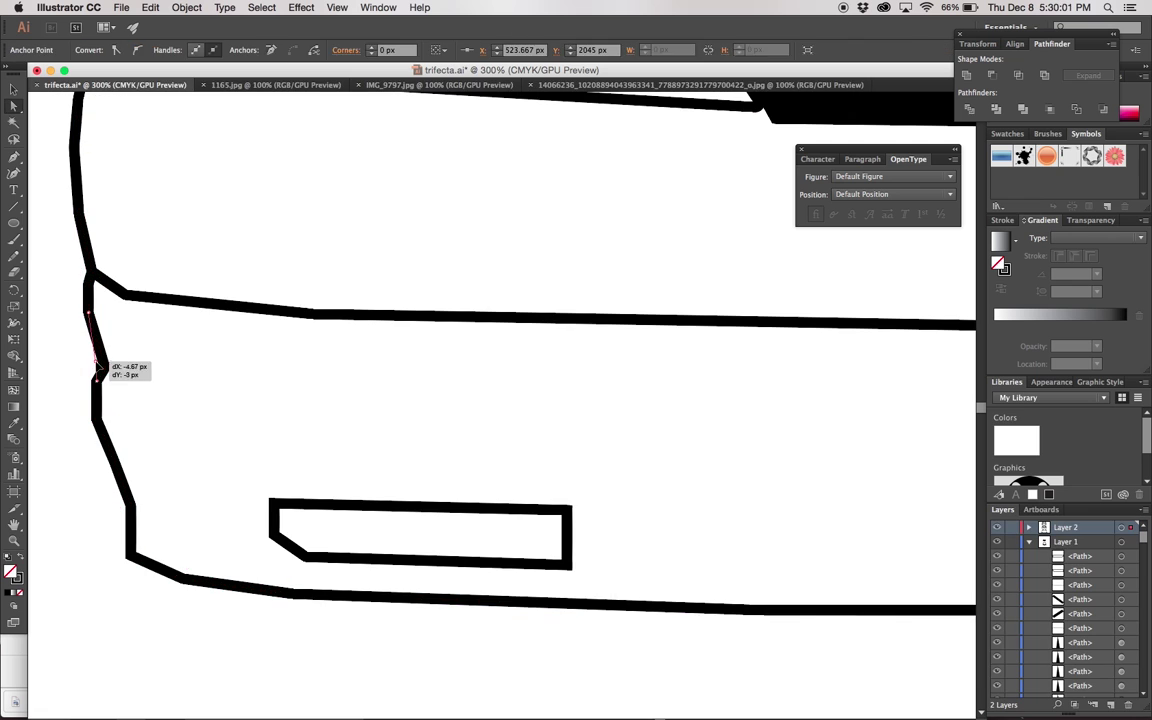
# - Select the left-side body corner point on the car's lower front
pyautogui.press('super+minus')
pyautogui.press('super+minus')
pyautogui.press('super+minus')
pyautogui.press('super+plus')
pyautogui.press('super+minus')
pyautogui.hscroll(-5, 478, 414)
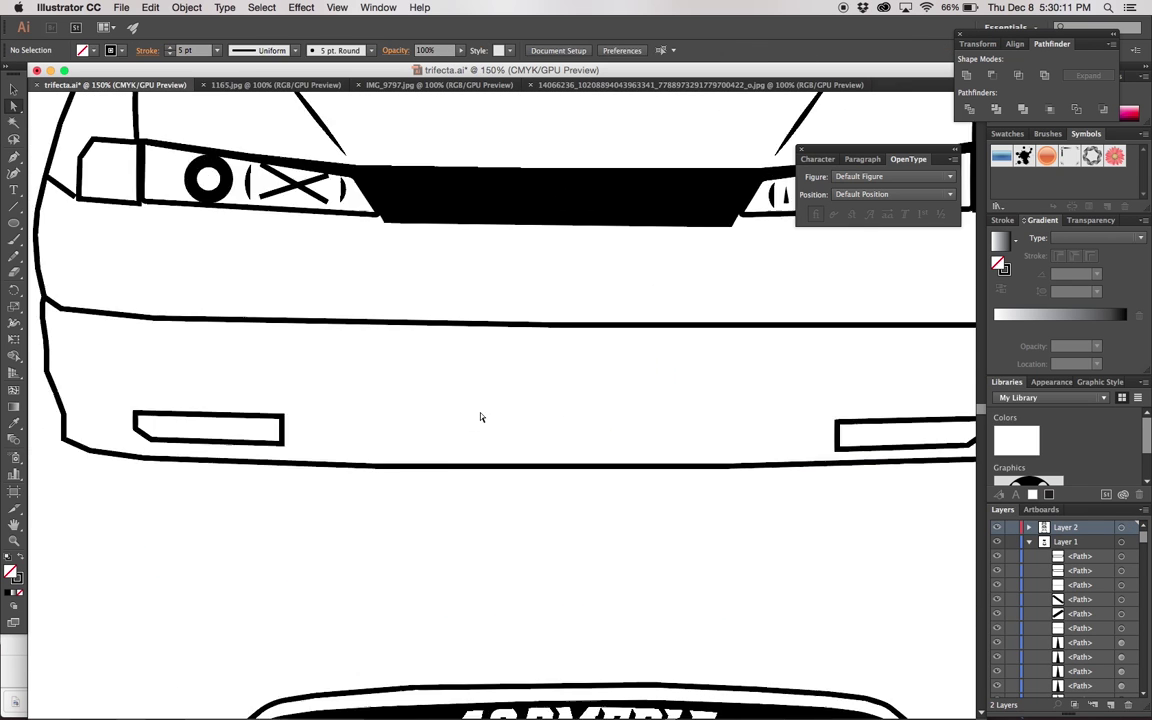
pyautogui.press('super+plus')
pyautogui.click(408, 372)
# - Round the right fog-light box corners to a 10.58 px radius
pyautogui.press('super+minus')
pyautogui.press('super+plus')
pyautogui.press('super+plus')
pyautogui.press('super+plus')
pyautogui.click(637, 326)
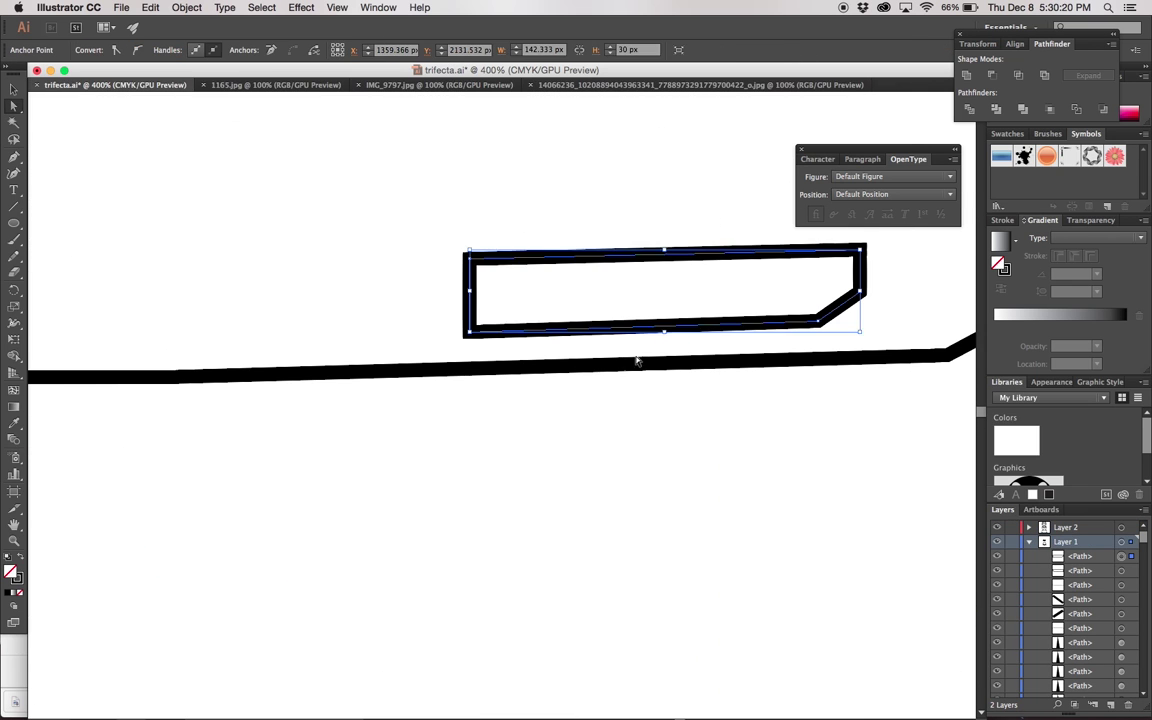
pyautogui.moveTo(809, 302); pyautogui.dragTo(832, 278)
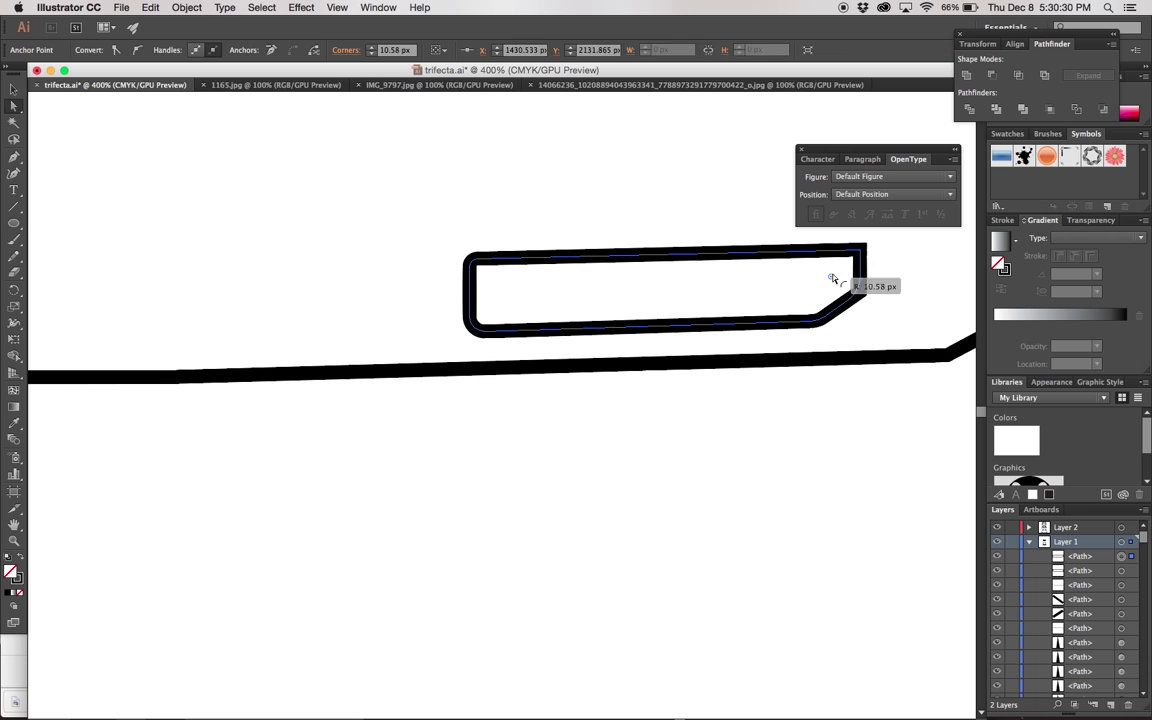
pyautogui.hscroll(-10, 782, 316)
pyautogui.hscroll(-5, 823, 283)
# - Select the left fog light's corner points, the left bumper outline and the horizontal bumper line
pyautogui.click(803, 345)
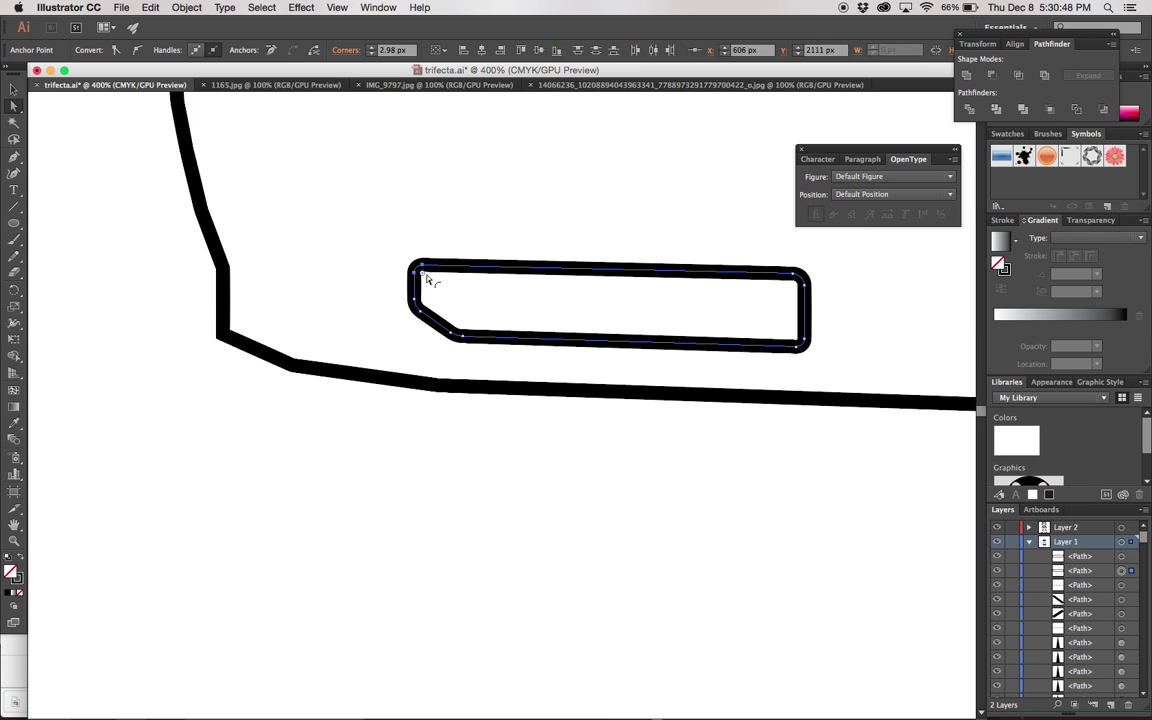
pyautogui.scroll(-5, 543, 309)
pyautogui.scroll(-5, 543, 306)
pyautogui.scroll(5, 831, 309)
pyautogui.scroll(5, 849, 340)
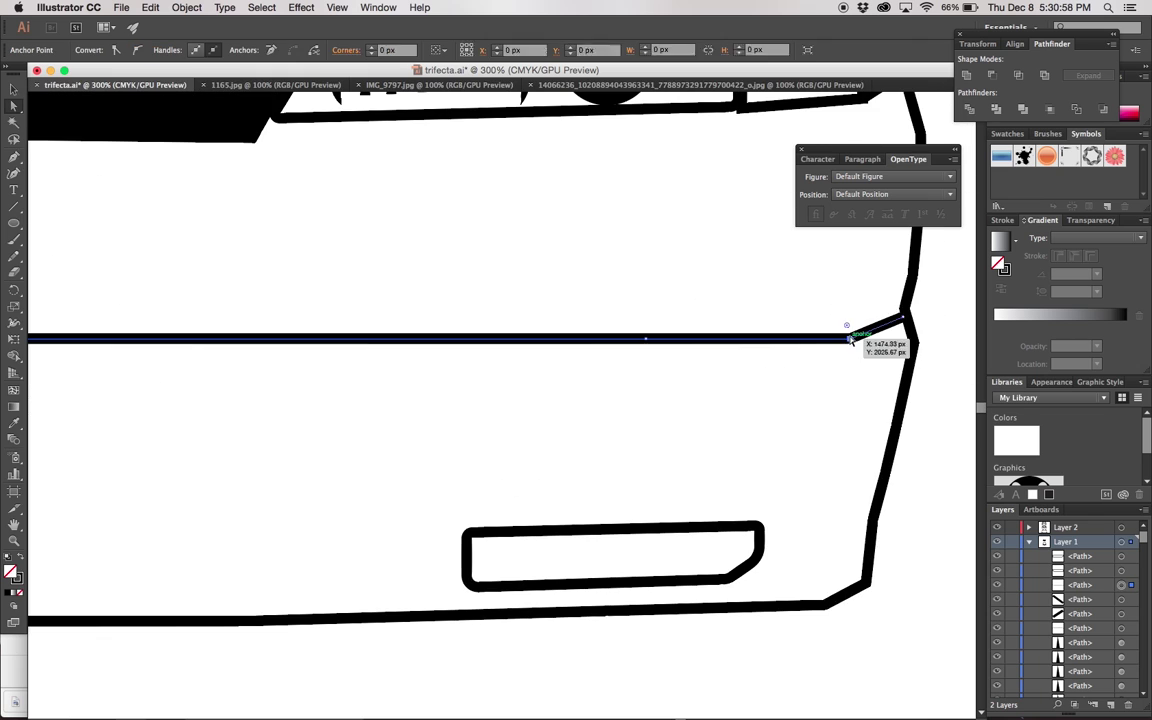
pyautogui.click(843, 545)
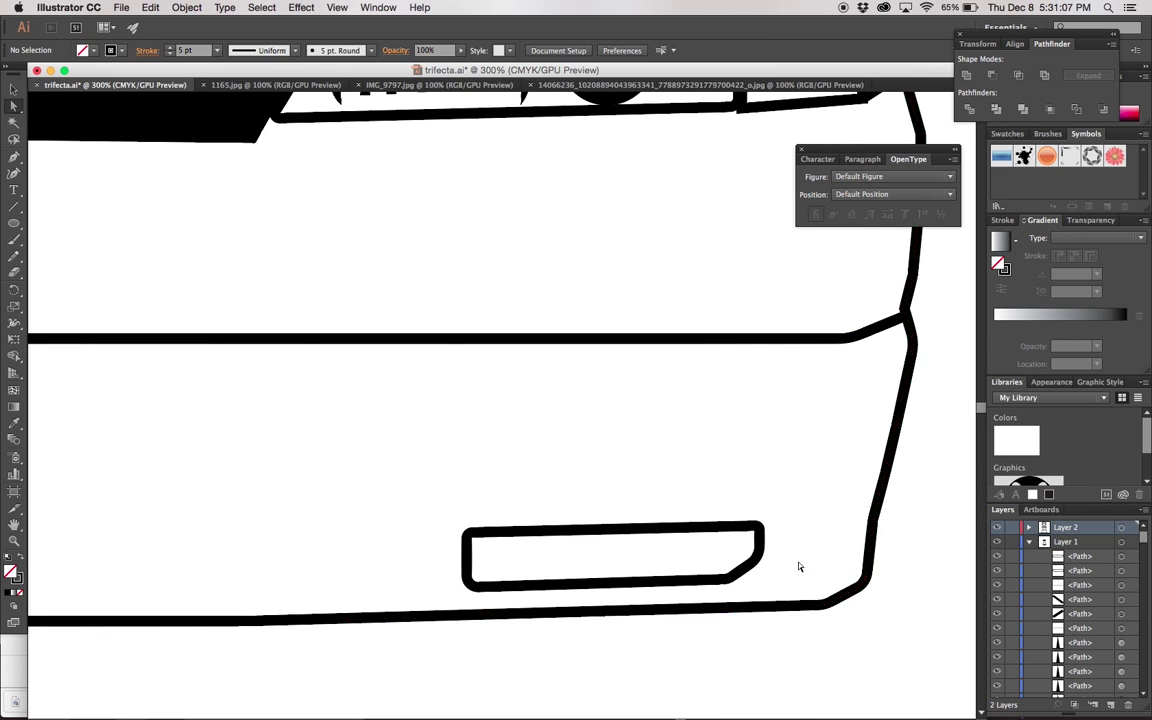
pyautogui.hscroll(-10, 799, 567)
pyautogui.click(604, 569)
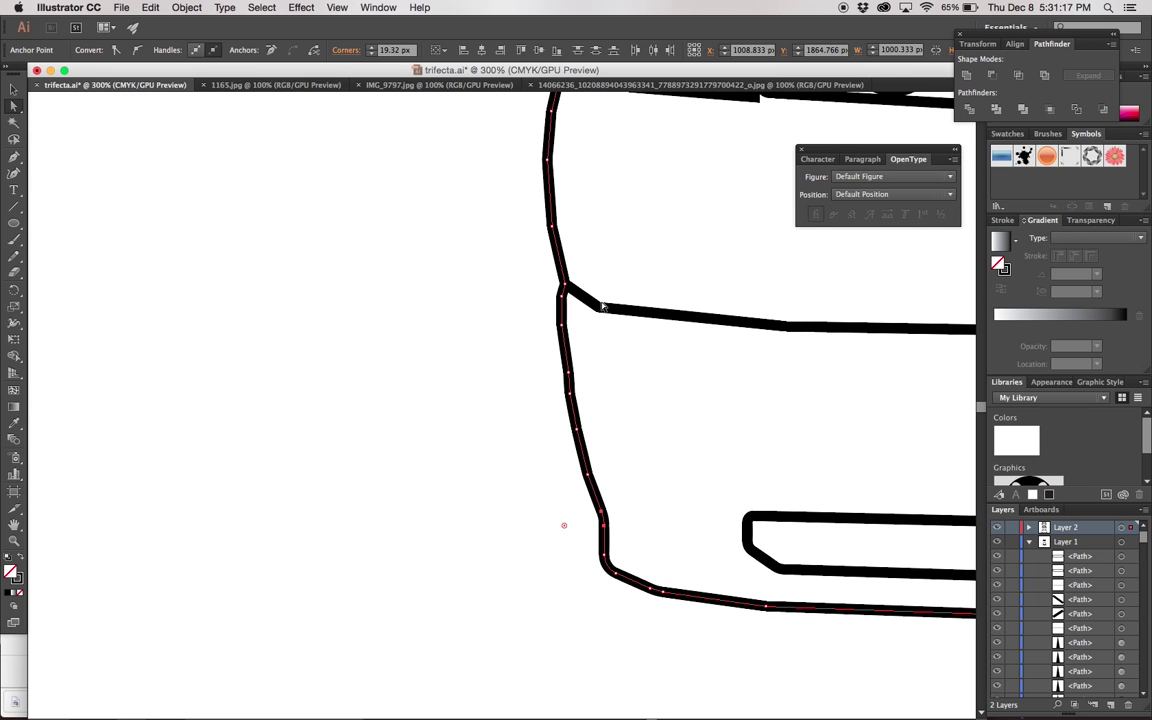
pyautogui.click(788, 329)
pyautogui.click(560, 175)
# - Drag a point on the corner above the bumper downward
pyautogui.scroll(3, 648, 183)
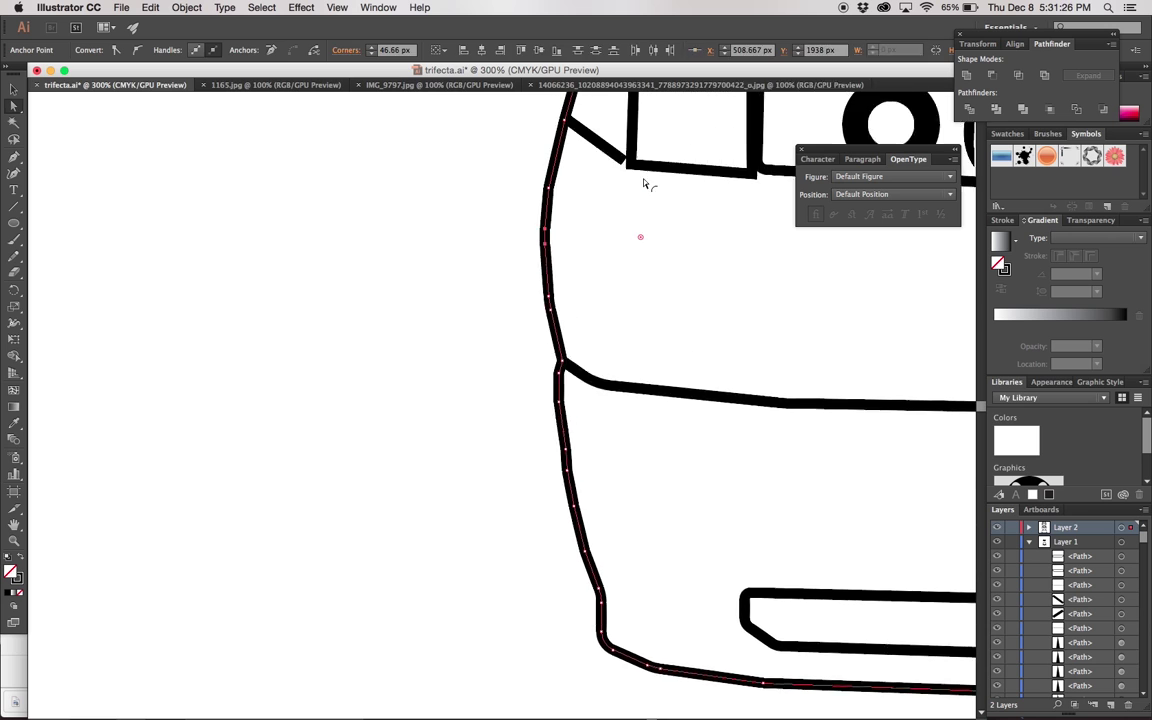
pyautogui.press('super+equal')
pyautogui.press('super+equal')
pyautogui.press('super+minus')
pyautogui.press('super+minus')
pyautogui.moveTo(470, 162); pyautogui.dragTo(475, 244)
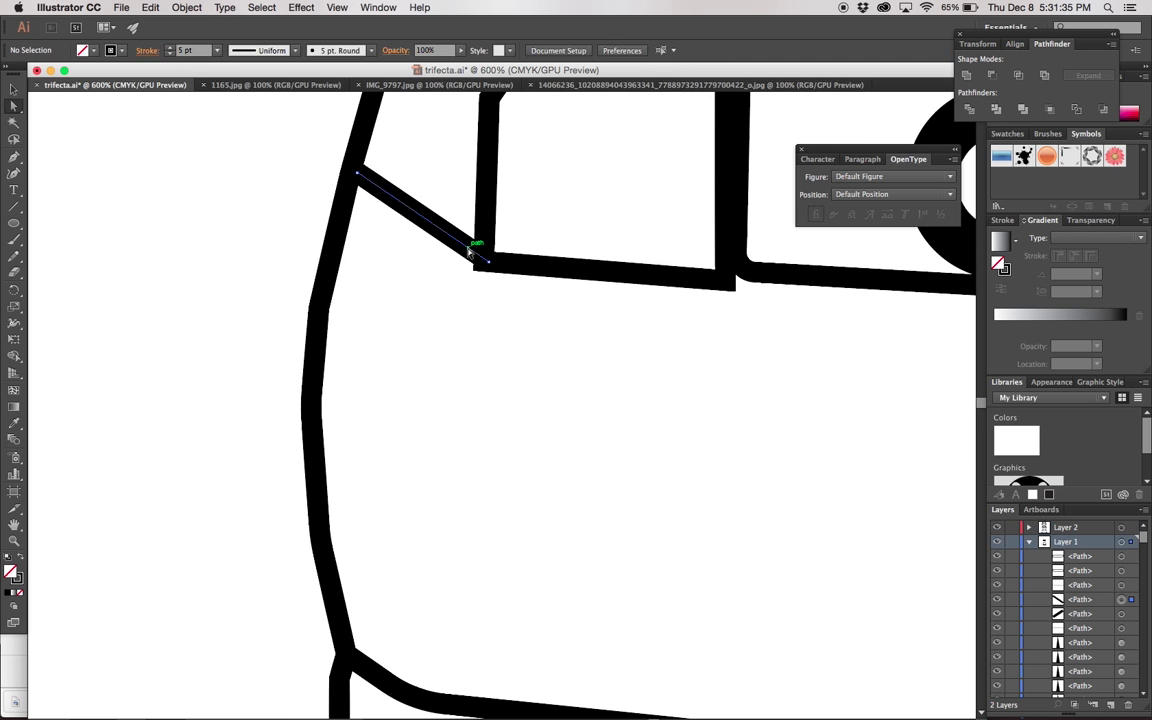
pyautogui.press('super+minus')
pyautogui.press('super+minus')
pyautogui.hscroll(5, 517, 295)
pyautogui.press('super+equal')
pyautogui.press('super+equal')
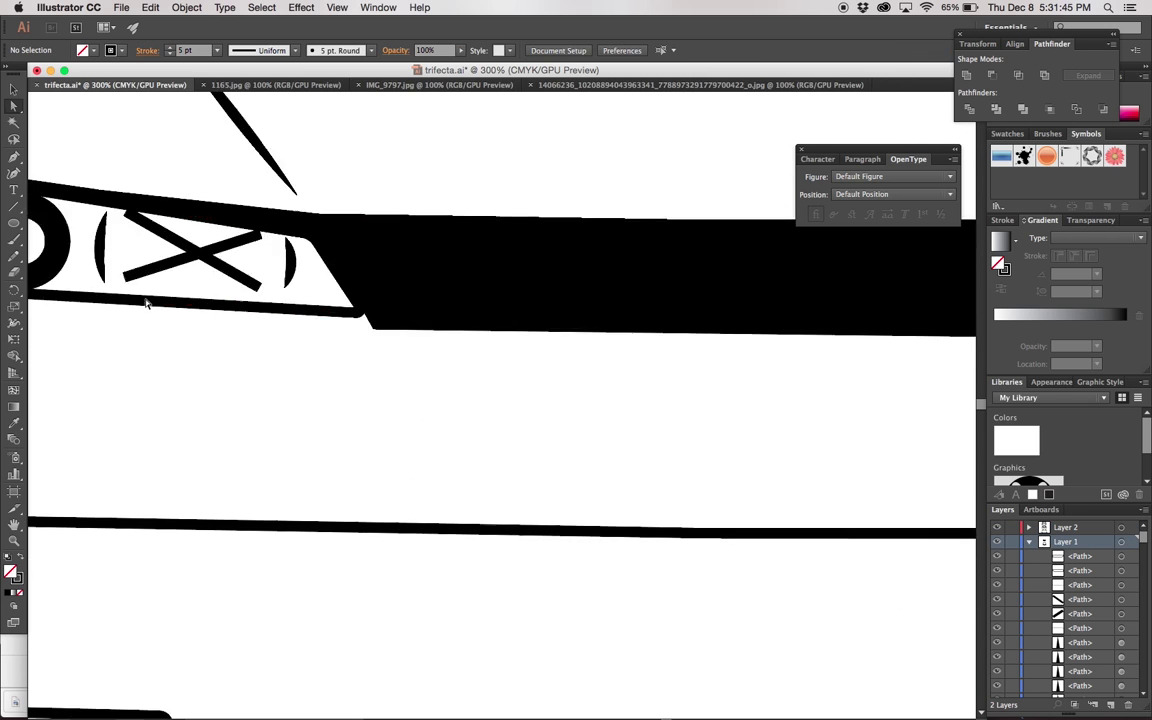
# - Select the left headlight outline and right headlight box, then deselect and fit the car
pyautogui.click(74, 214)
pyautogui.hscroll(15, 300, 250)
pyautogui.click(700, 215)
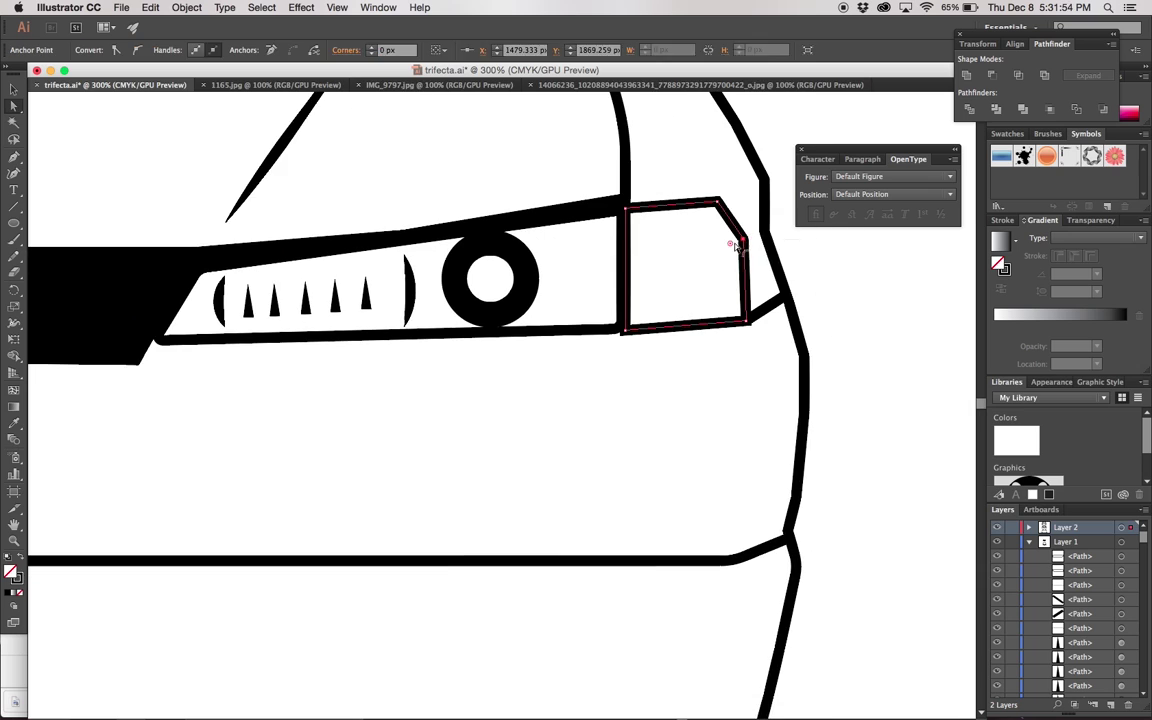
pyautogui.press('super+shift+a')
pyautogui.press('super+1')
pyautogui.press('super+minus')
# - Show the reference car photo behind the line art, then hide it again
pyautogui.scroll(3, 720, 262)
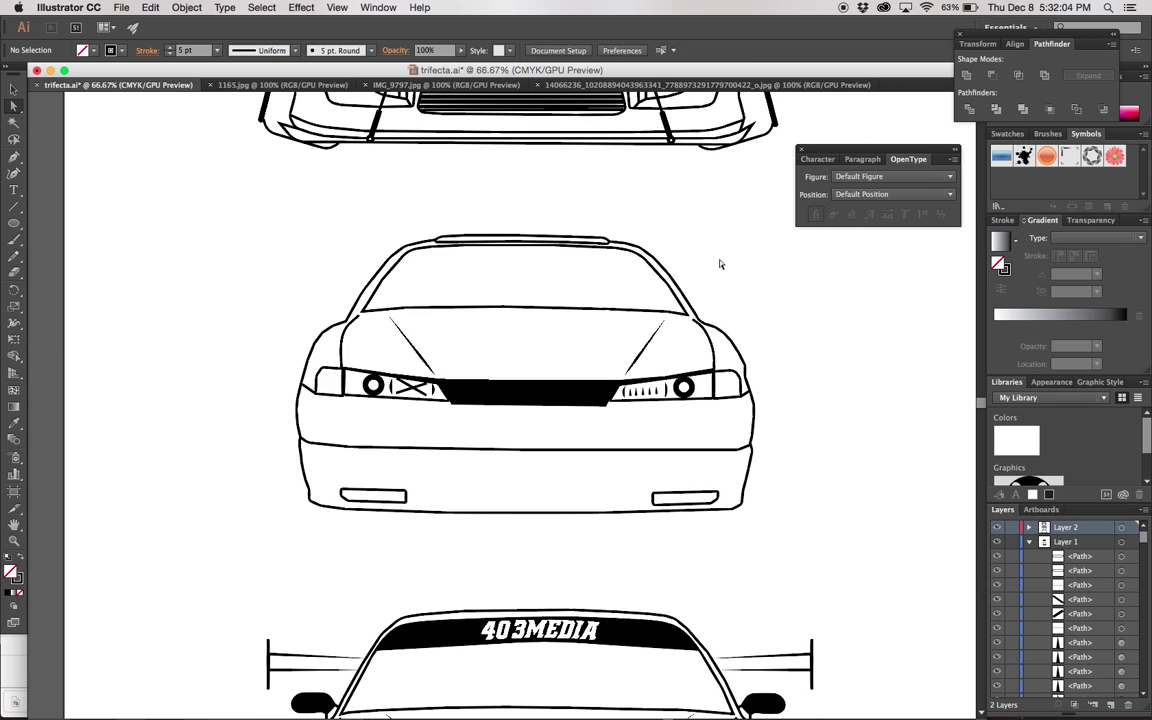
pyautogui.hscroll(-2, 720, 262)
pyautogui.scroll(-5, 1022, 683)
pyautogui.press('super+alt+3')
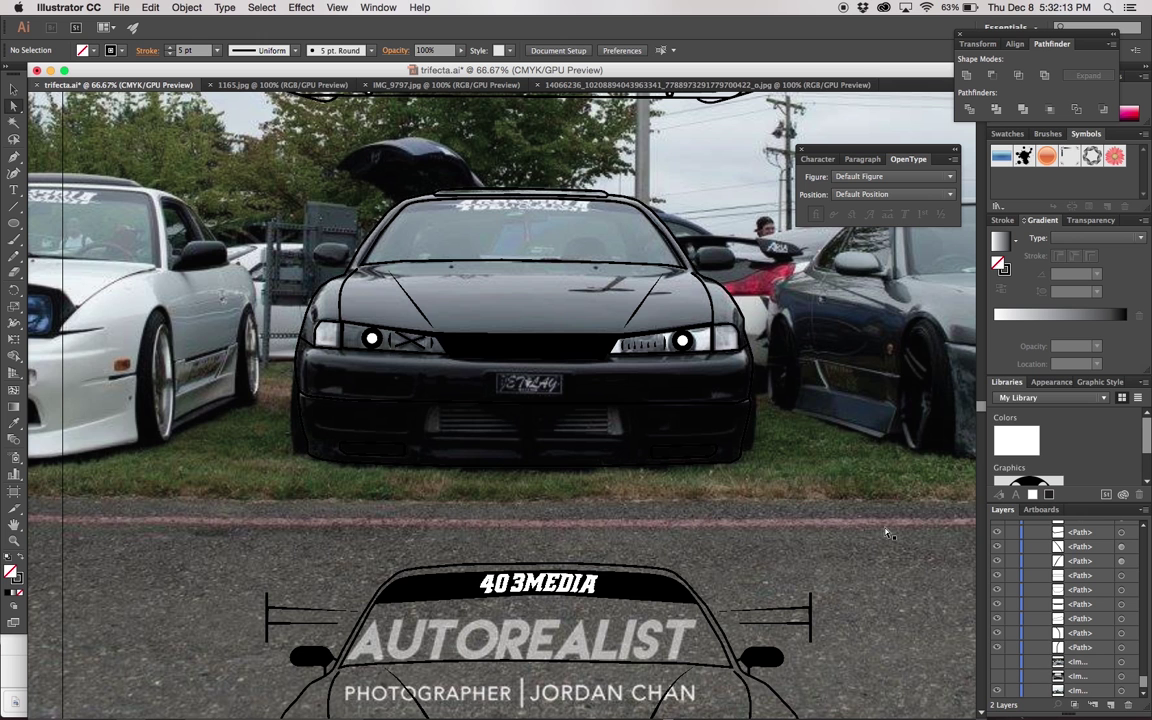
pyautogui.press('super+3')
# - Select and then deselect the outer right body outline to check it
pyautogui.press('super+plus')
pyautogui.press('super+plus')
pyautogui.press('super+plus')
pyautogui.press('super+minus')
pyautogui.click(662, 420)
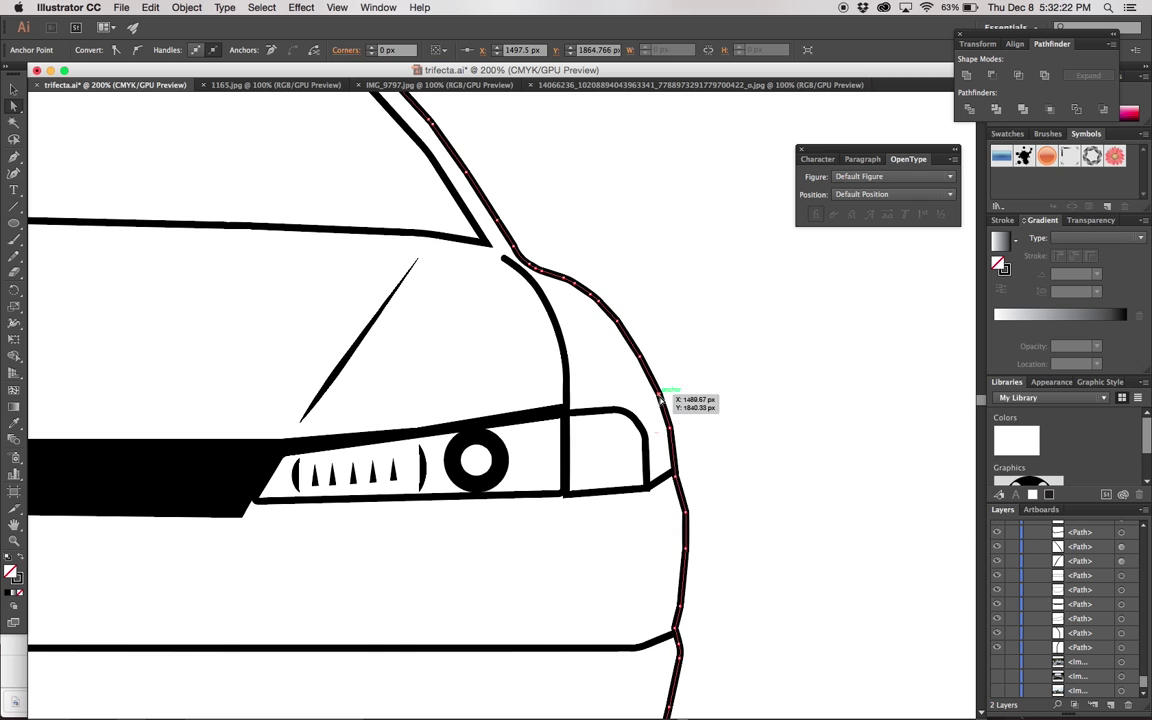
pyautogui.press('super+shift+a')
pyautogui.press('super+minus')
pyautogui.press('super+minus')
pyautogui.press('super+minus')
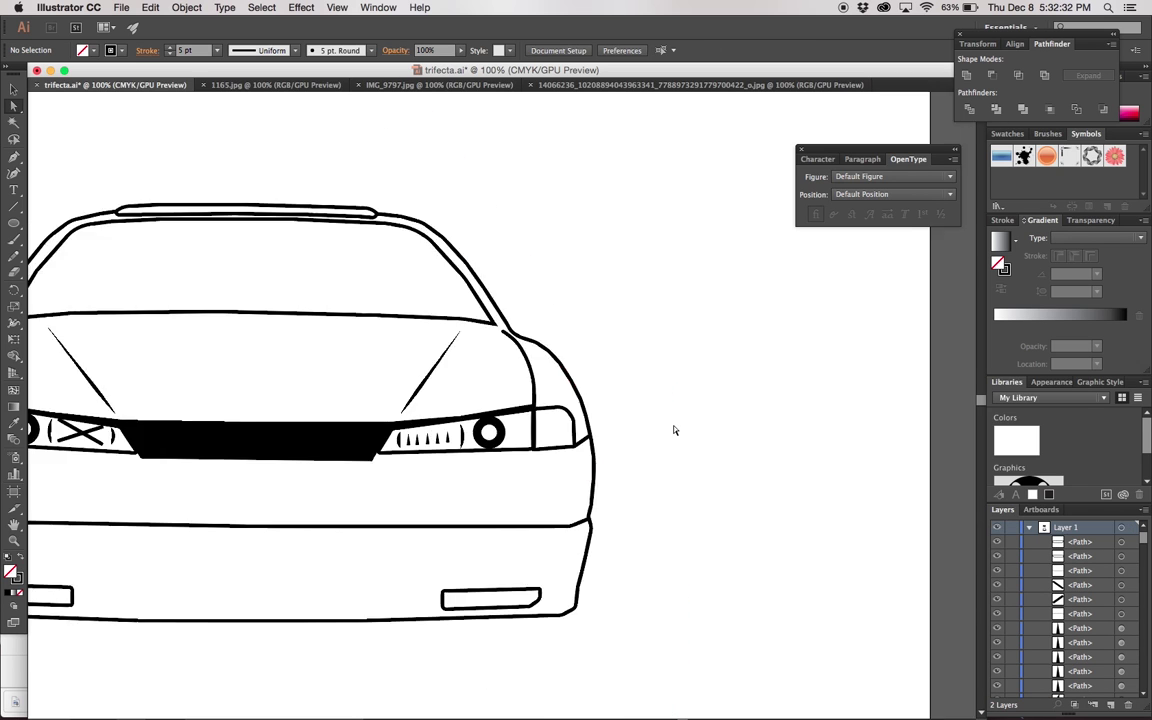
pyautogui.press('super+plus')
# - Draw a short line right of the car with a round calligraphic brush
pyautogui.moveTo(701, 344)
pyautogui.mouseDown()
pyautogui.moveTo(751, 296)
pyautogui.moveTo(776, 517)
pyautogui.moveTo(706, 518)
pyautogui.mouseUp()
pyautogui.click(371, 50)
pyautogui.click(248, 104)
# - Lengthen the new line by moving its end point, then deselect it
pyautogui.press('a')
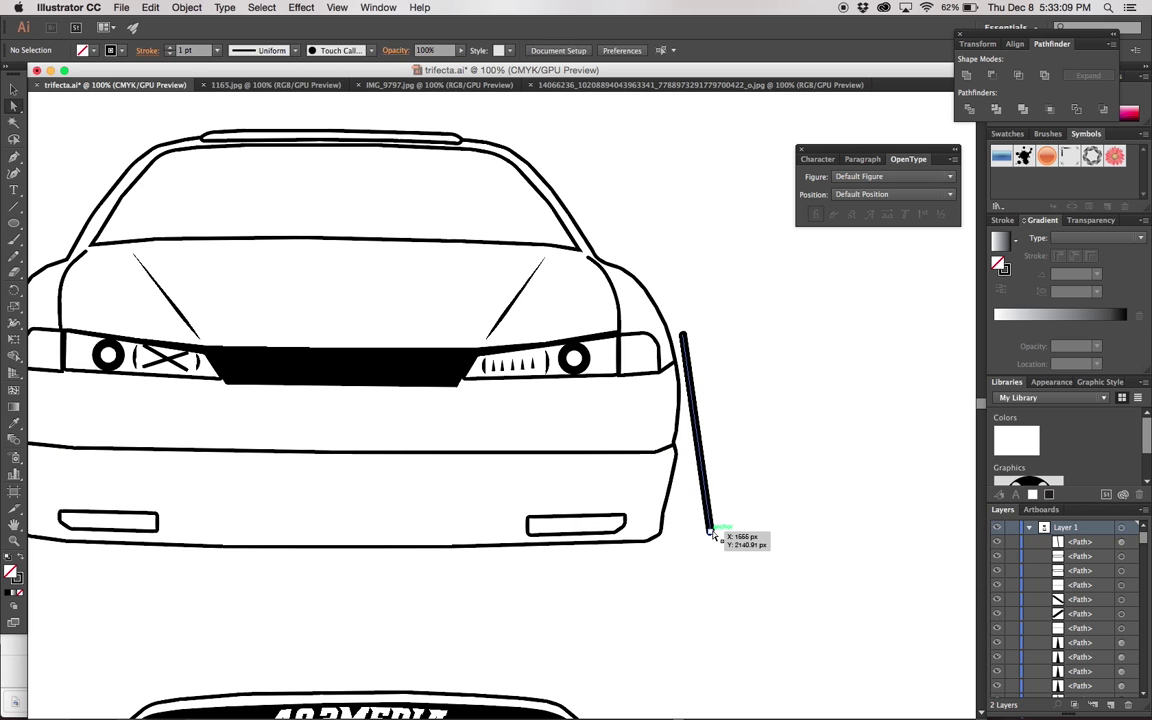
pyautogui.click(748, 532)
pyautogui.press('super+plus')
pyautogui.scroll(-2, 750, 535)
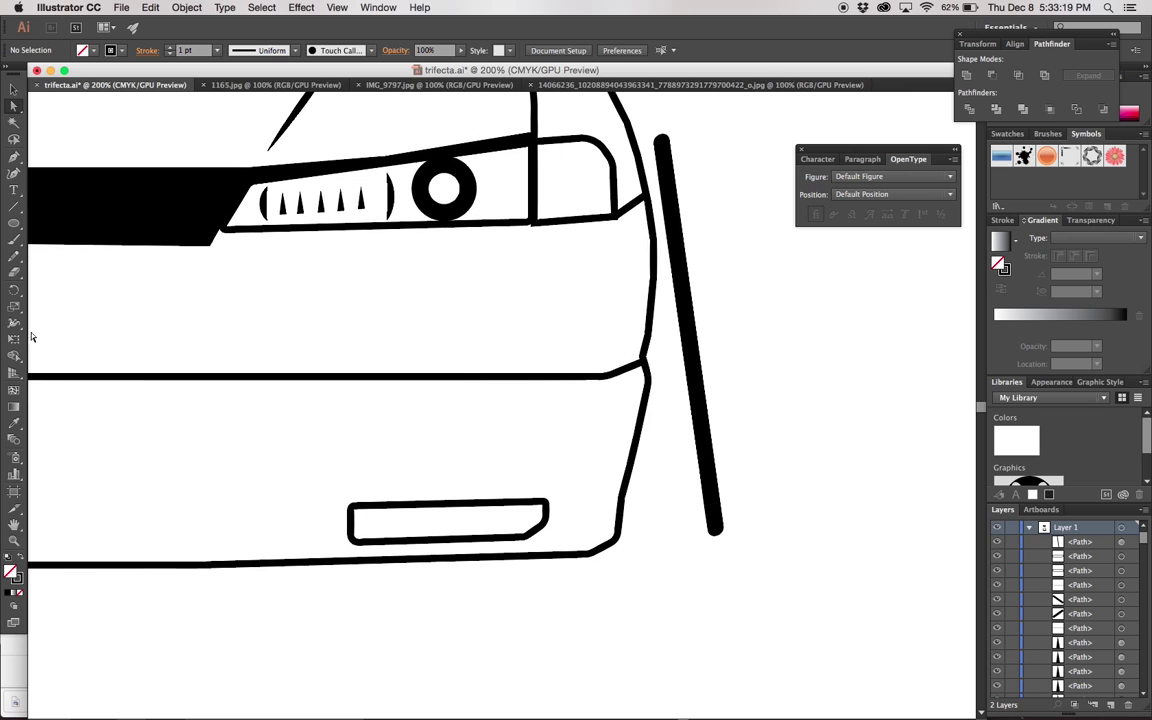
# - Draw the lip path from the line's bottom under the bumper corner to the fog light, stroked black
pyautogui.click(711, 516)
pyautogui.click(692, 558)
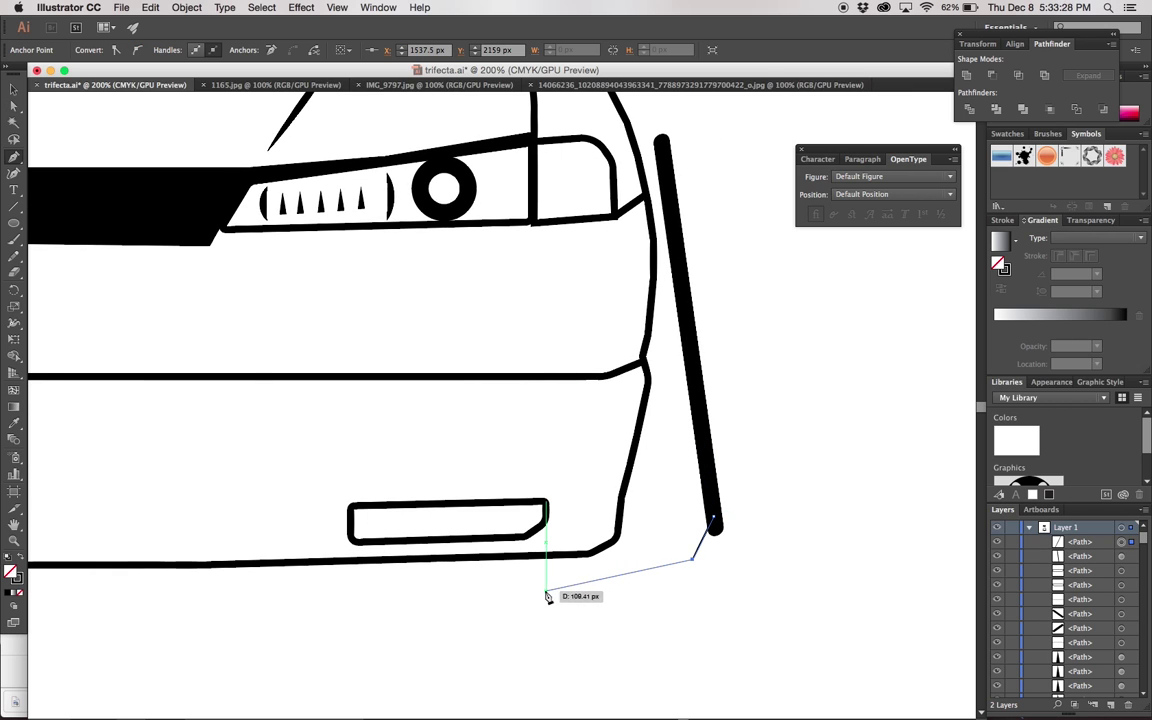
pyautogui.click(503, 556)
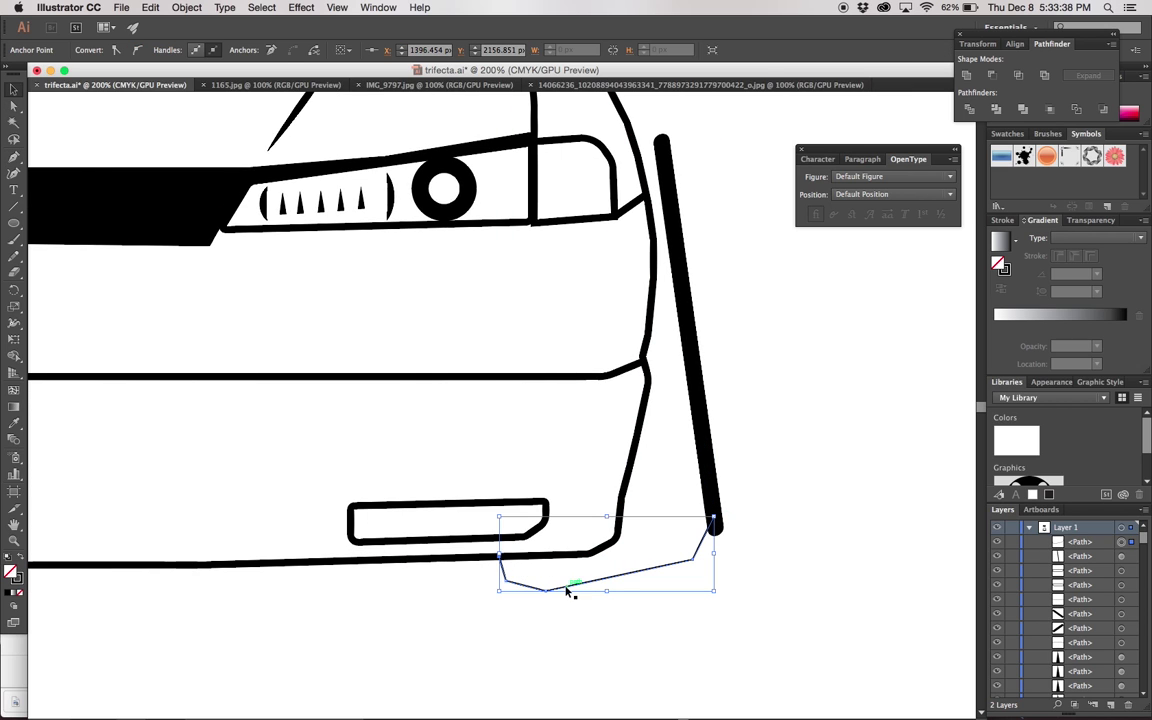
pyautogui.press('a')
pyautogui.click(118, 50)
pyautogui.click(30, 62)
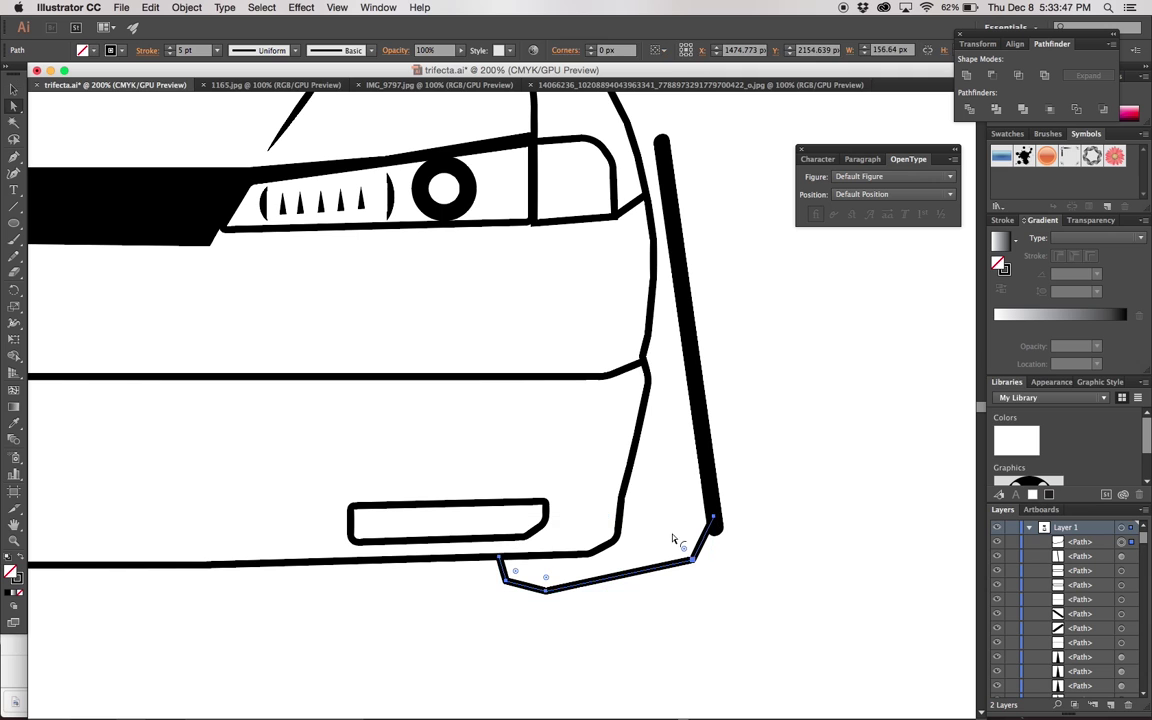
# - Select the lip path's corner point to shape the curve
pyautogui.moveTo(700, 563); pyautogui.dragTo(548, 594)
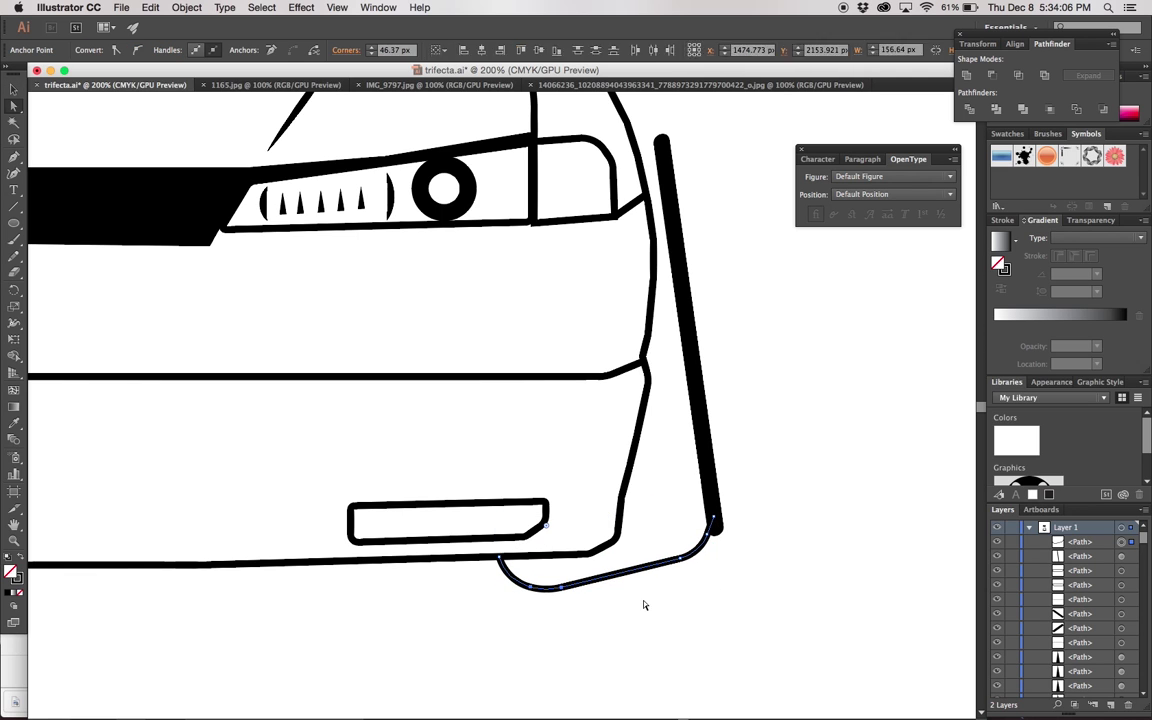
pyautogui.scroll(5, 600, 590)
pyautogui.scroll(-2, 623, 484)
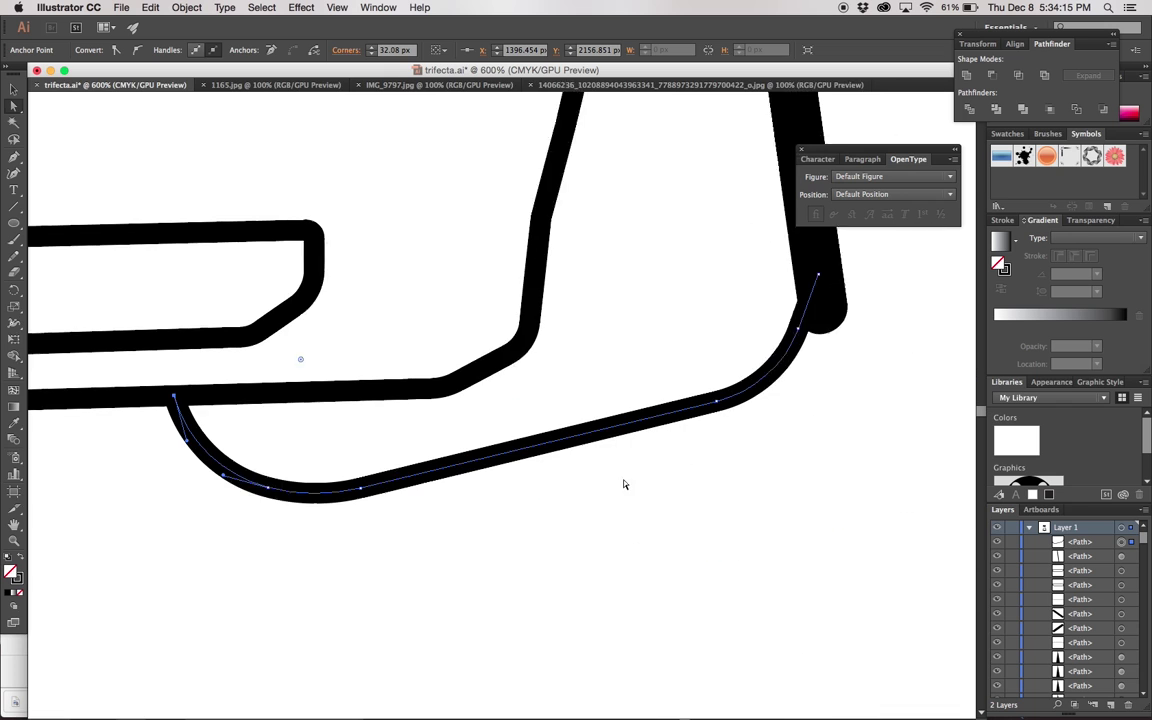
pyautogui.hscroll(2, 623, 484)
pyautogui.scroll(-2, 395, 468)
# - With the Pen, draw a short line from the side outline to the flare top
pyautogui.click(351, 549)
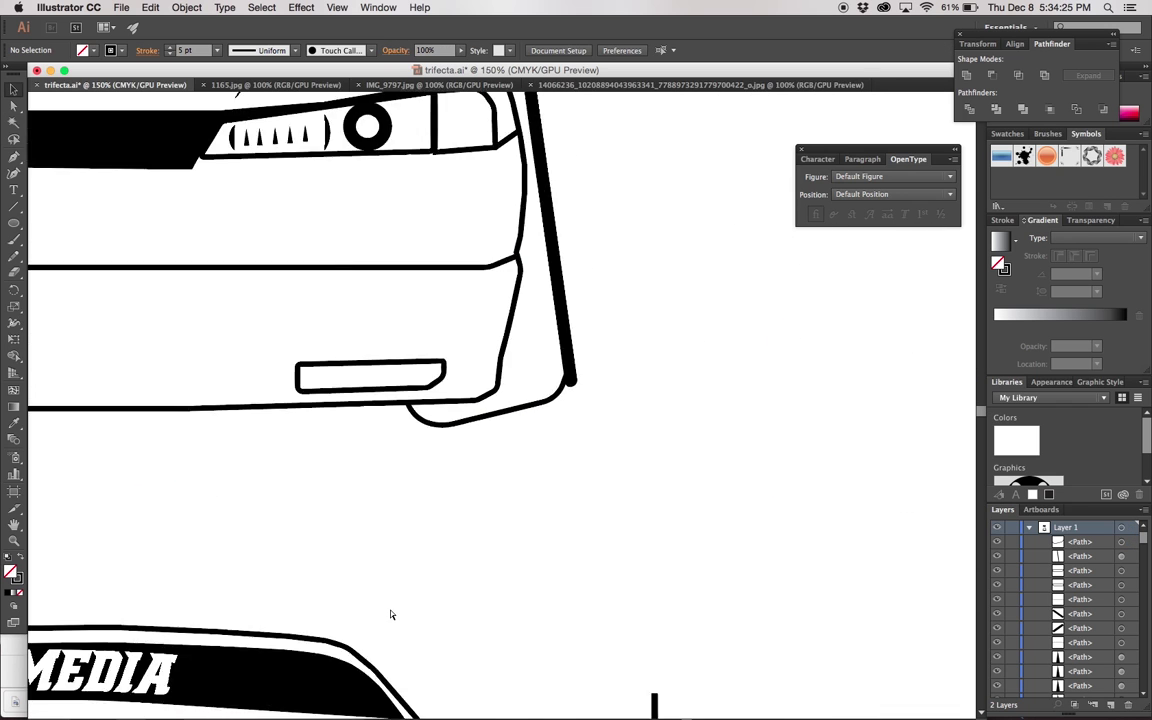
pyautogui.scroll(-2, 351, 549)
pyautogui.scroll(3, 392, 614)
pyautogui.scroll(5, 392, 614)
pyautogui.hscroll(-5, 392, 614)
pyautogui.press('p')
pyautogui.click(535, 372)
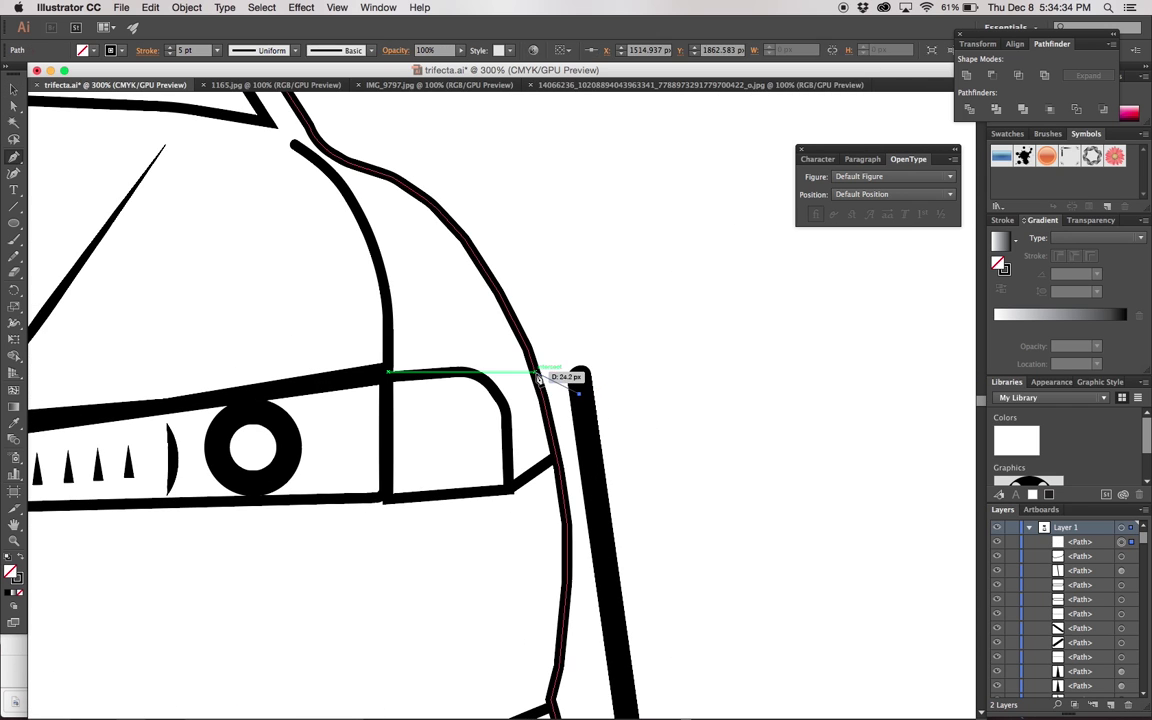
pyautogui.click(580, 376)
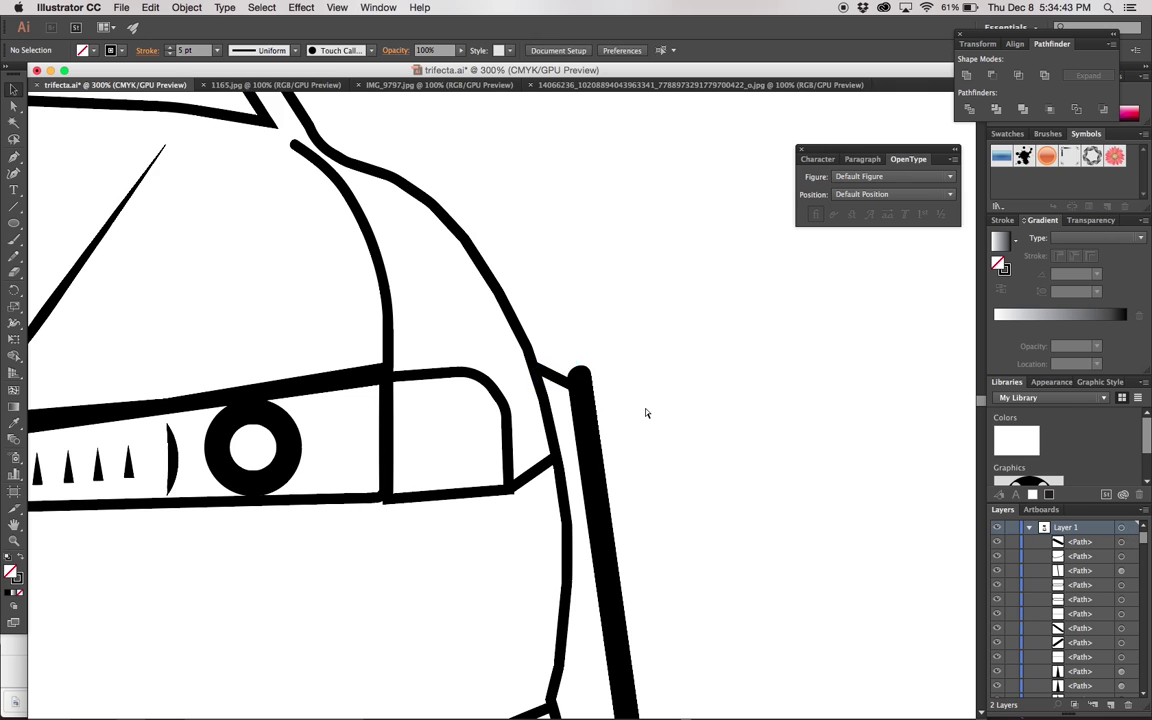
pyautogui.scroll(-3, 580, 367)
pyautogui.scroll(4, 542, 378)
pyautogui.click(505, 367)
# - Draw a curved connector from the side outline joined onto the fender flare
pyautogui.scroll(4, 505, 367)
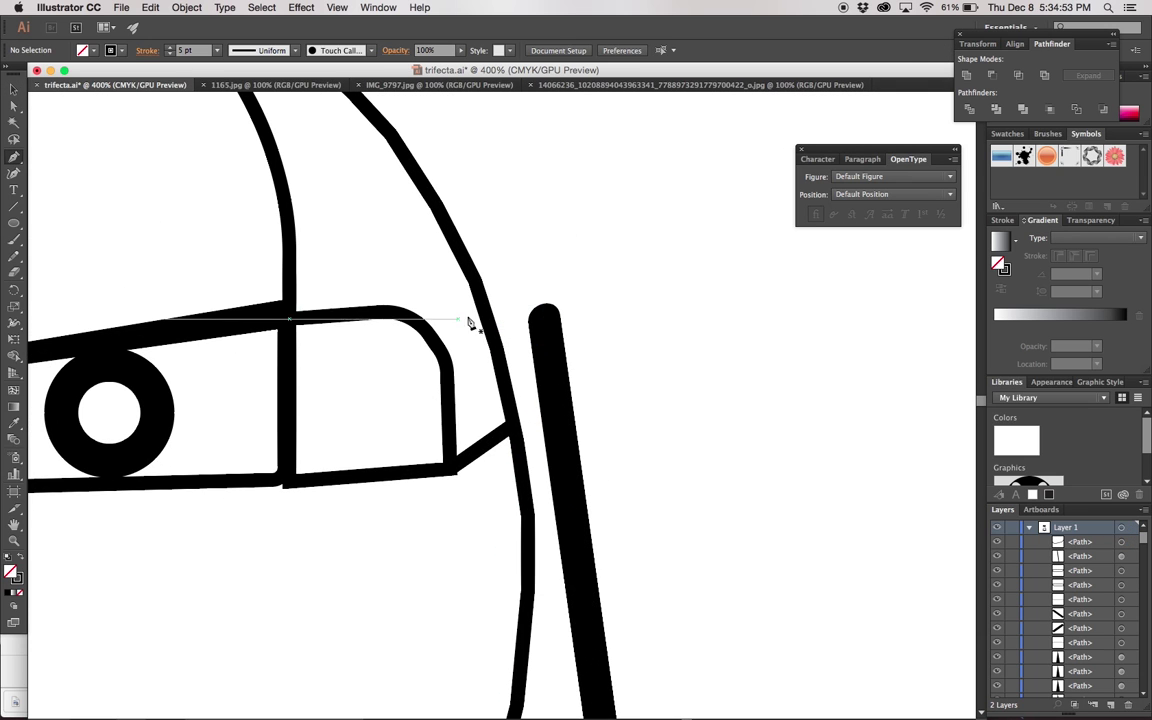
pyautogui.click(481, 297)
pyautogui.click(510, 305)
pyautogui.click(545, 332)
pyautogui.click(545, 320)
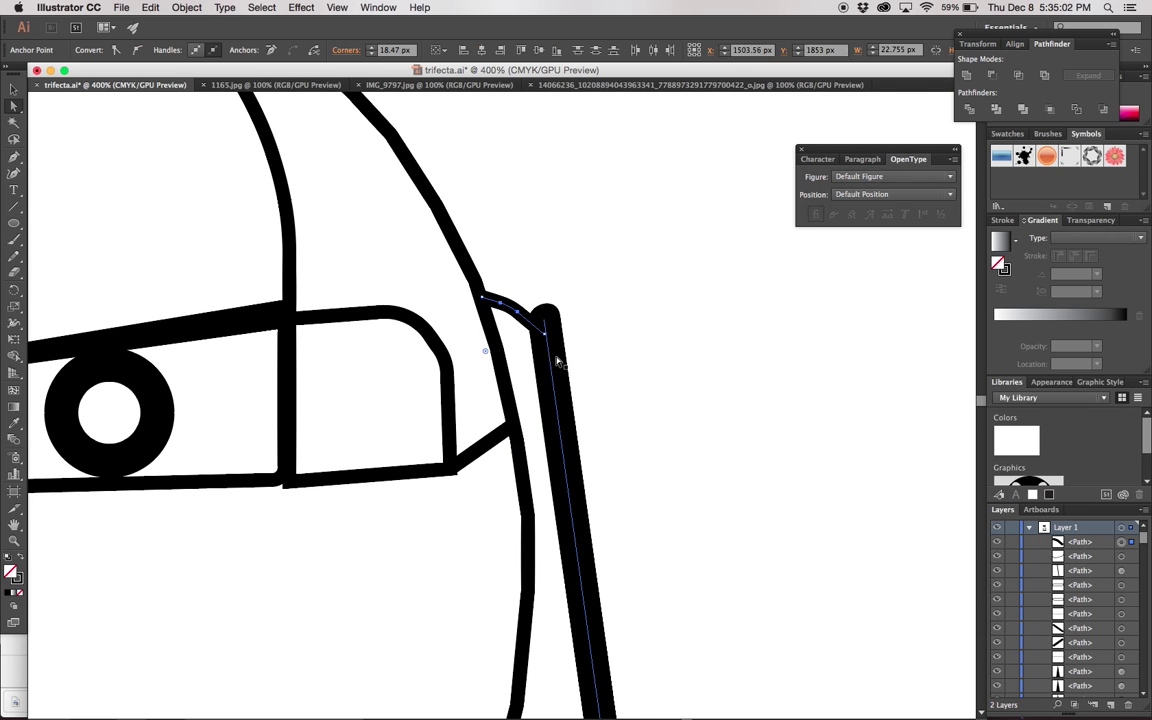
# - Nudge the flare and lip paths slightly down-left, then select the lip curve
pyautogui.press('super+1')
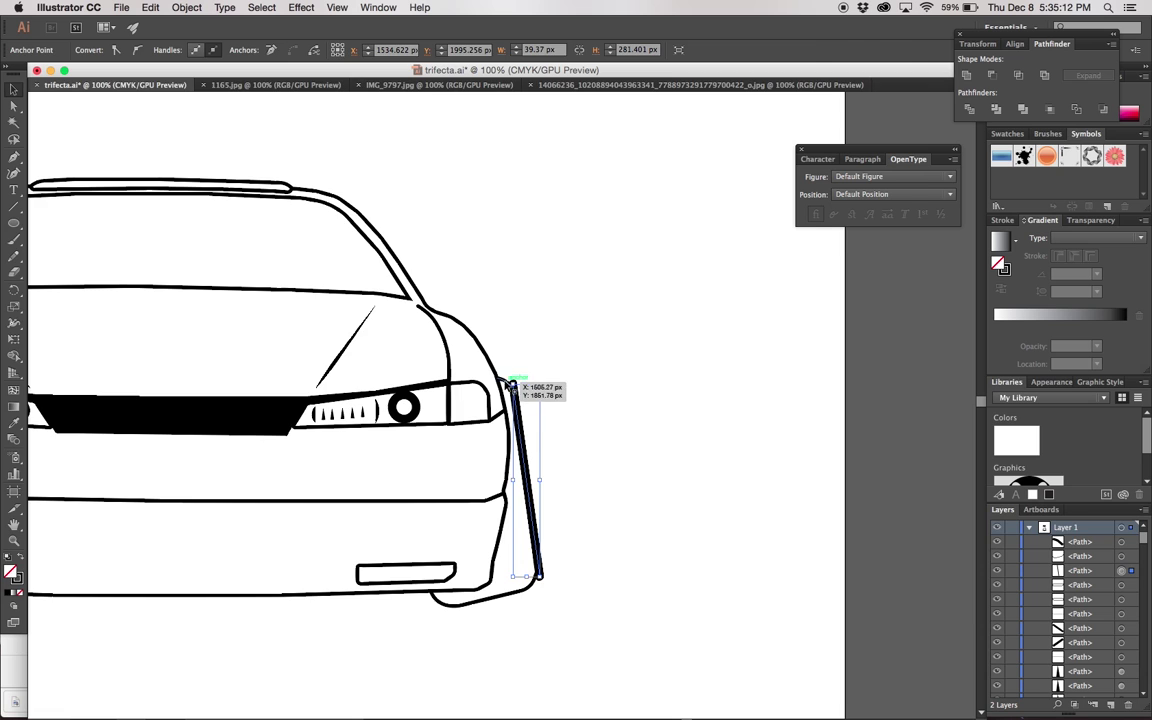
pyautogui.scroll(6, 510, 385)
pyautogui.click(474, 196)
pyautogui.scroll(-4, 517, 224)
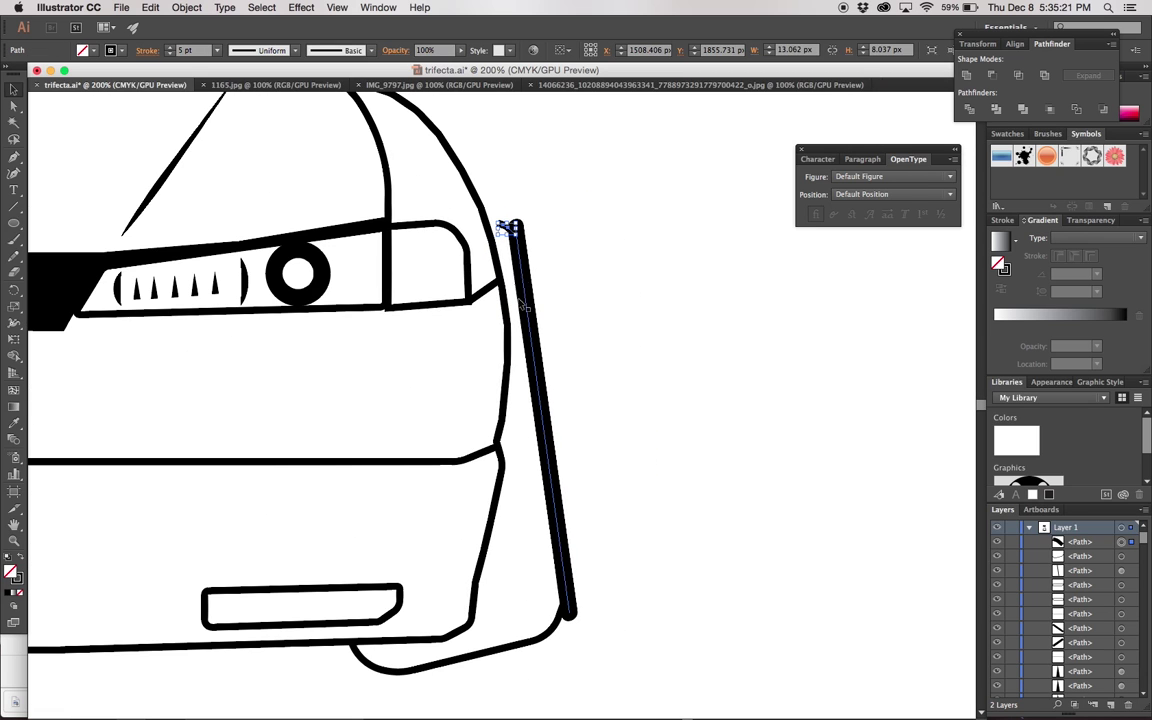
pyautogui.click(495, 215)
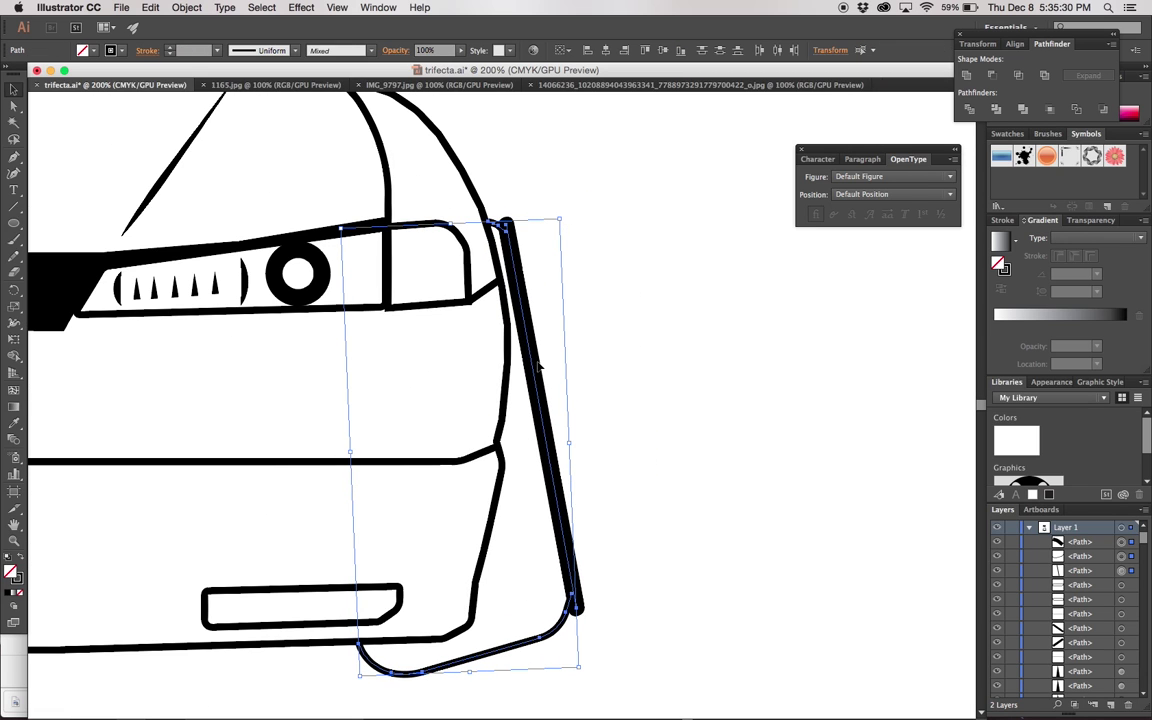
pyautogui.moveTo(539, 366); pyautogui.dragTo(537, 373)
pyautogui.click(603, 417)
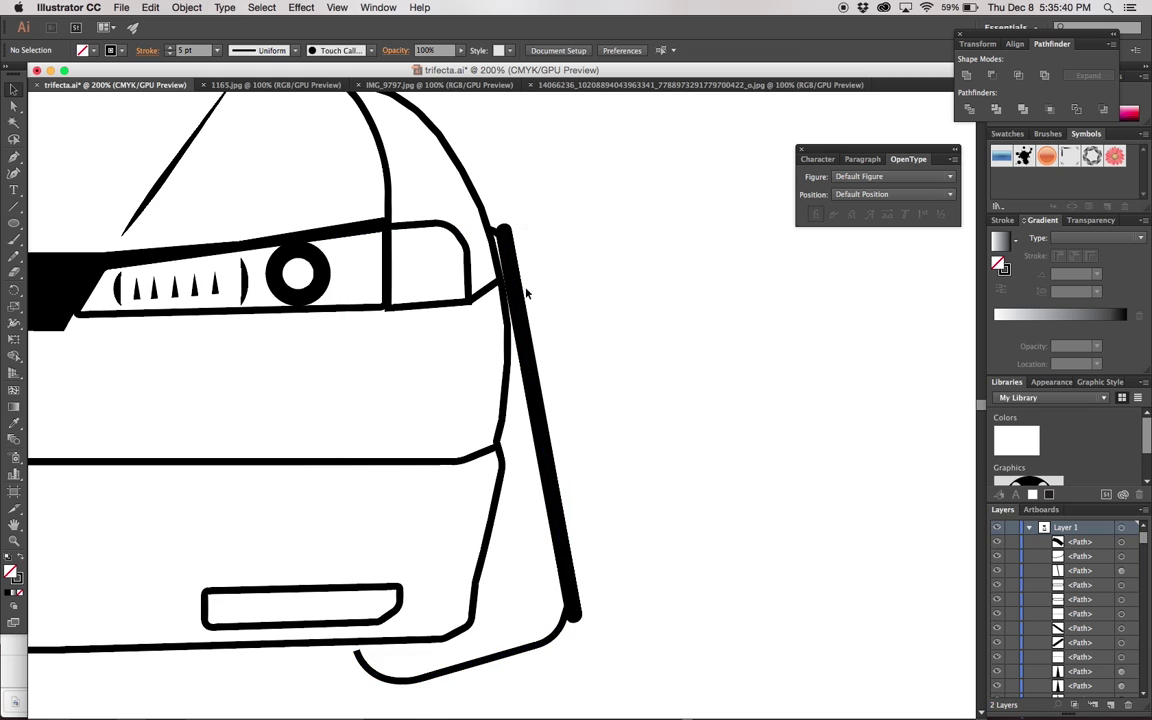
pyautogui.scroll(-4, 526, 294)
pyautogui.scroll(4, 526, 294)
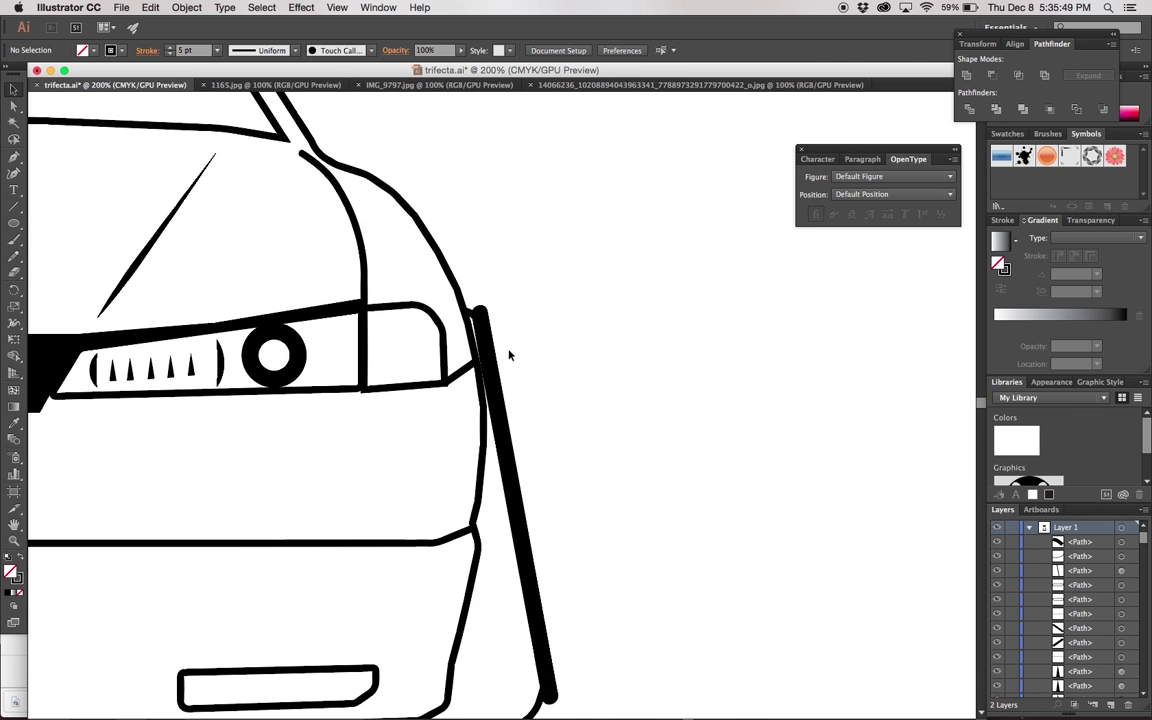
pyautogui.click(506, 321)
pyautogui.scroll(2, 524, 532)
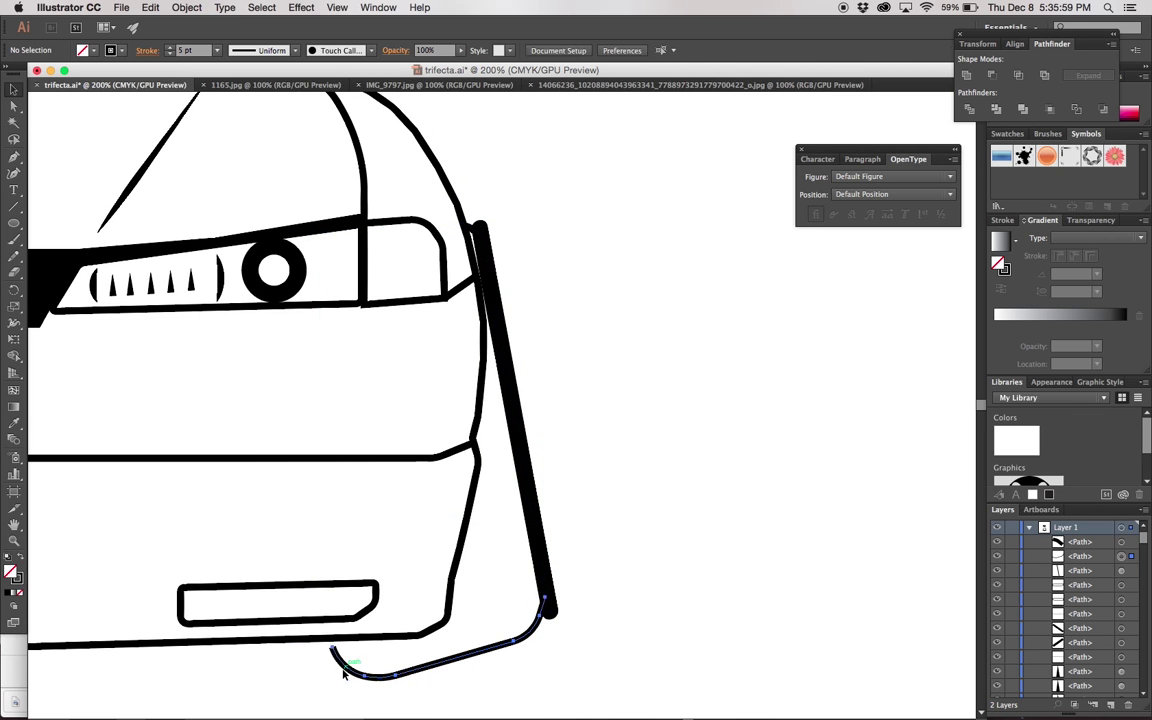
# - Pull the lip's left anchor up to meet the bumper line
pyautogui.scroll(3, 334, 648)
pyautogui.hscroll(-3, 334, 648)
pyautogui.press('a')
pyautogui.moveTo(276, 606); pyautogui.dragTo(268, 570)
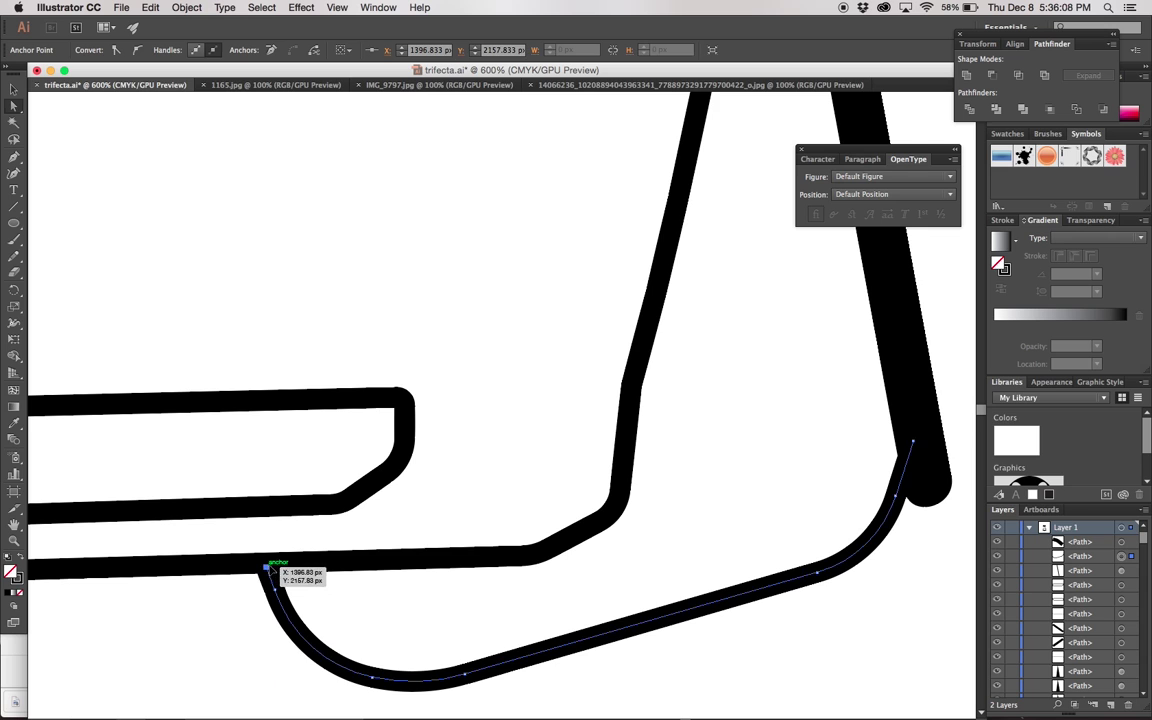
pyautogui.scroll(-3, 268, 567)
pyautogui.hscroll(2, 212, 574)
# - Paste a copy of the flare line, shorten it into a stub, and place it at the lip's left end
pyautogui.hotkey('ctrl', 'v')
pyautogui.scroll(-2, 542, 458)
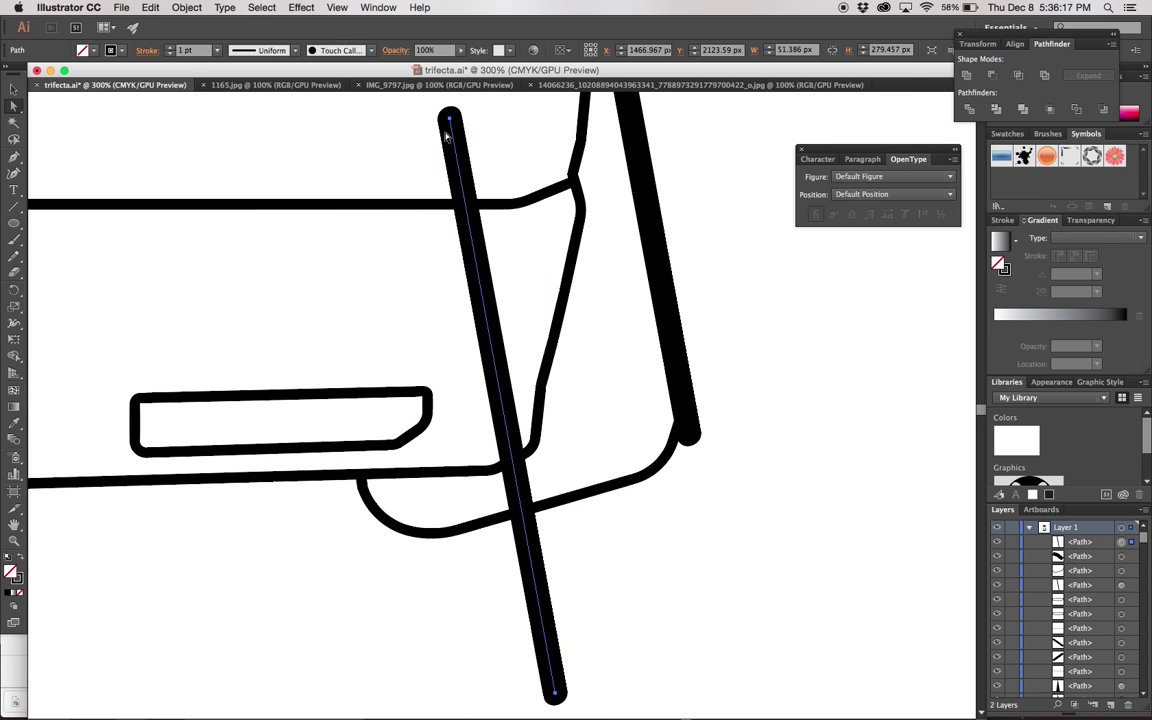
pyautogui.moveTo(547, 550); pyautogui.dragTo(455, 270)
pyautogui.scroll(-2, 493, 387)
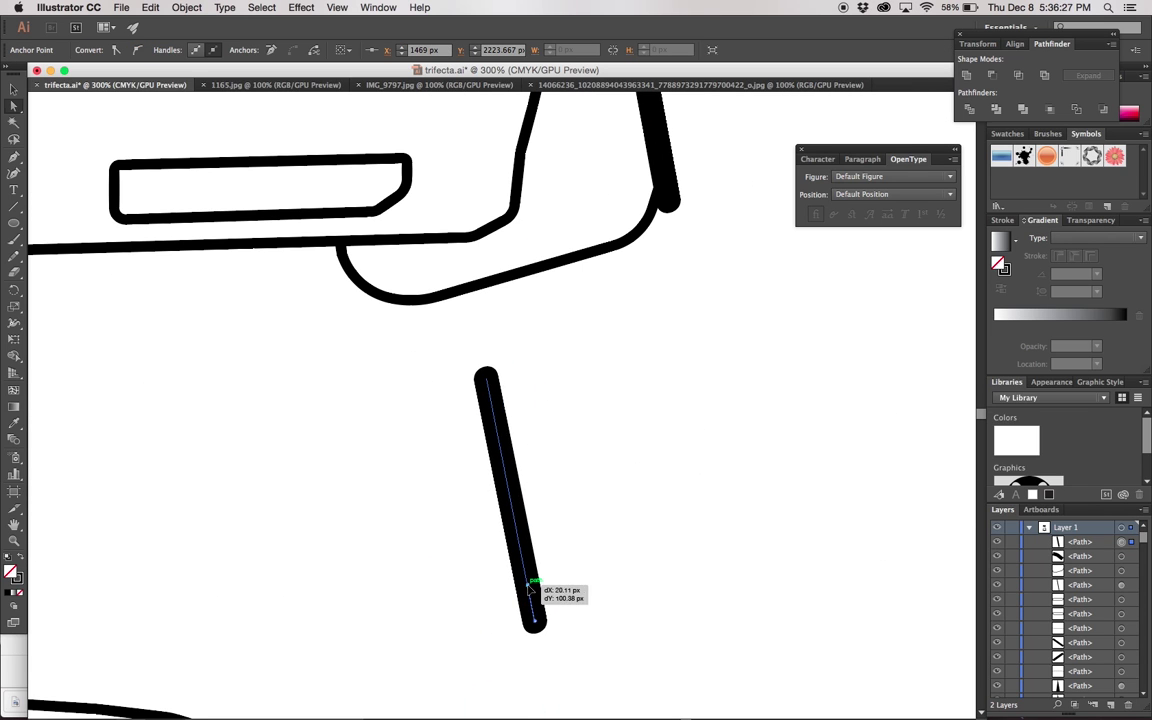
pyautogui.moveTo(531, 590); pyautogui.dragTo(529, 586)
pyautogui.moveTo(533, 612); pyautogui.dragTo(333, 266)
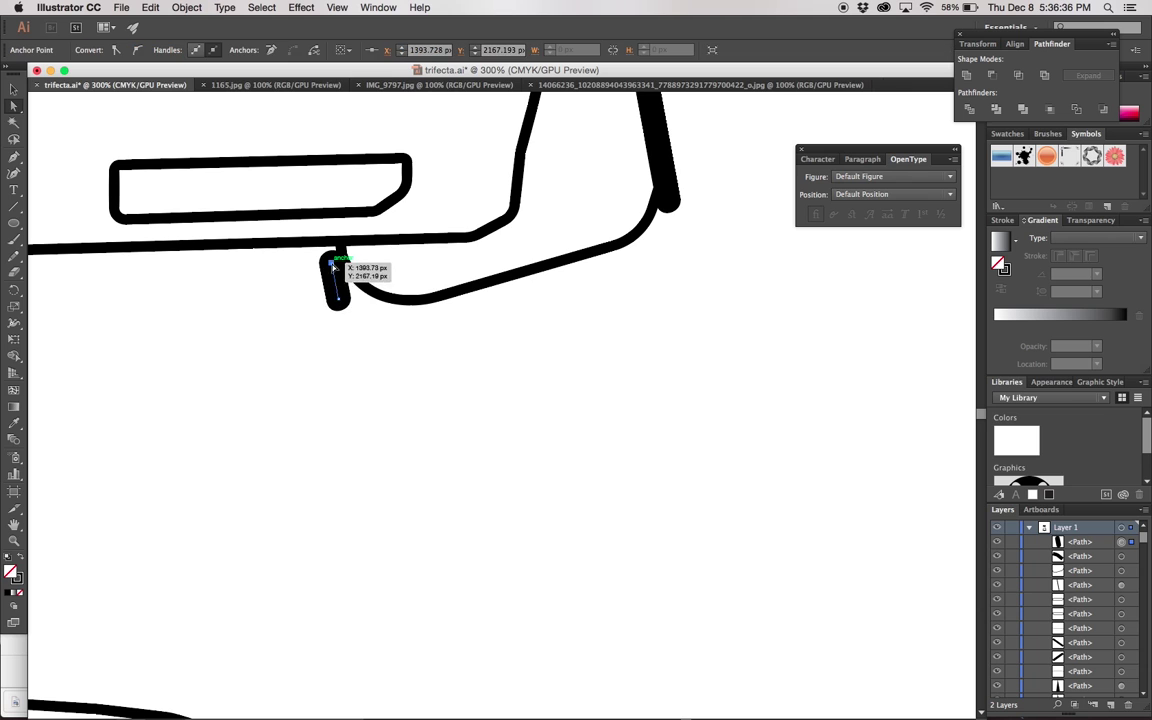
pyautogui.scroll(2, 357, 352)
pyautogui.click(12, 90)
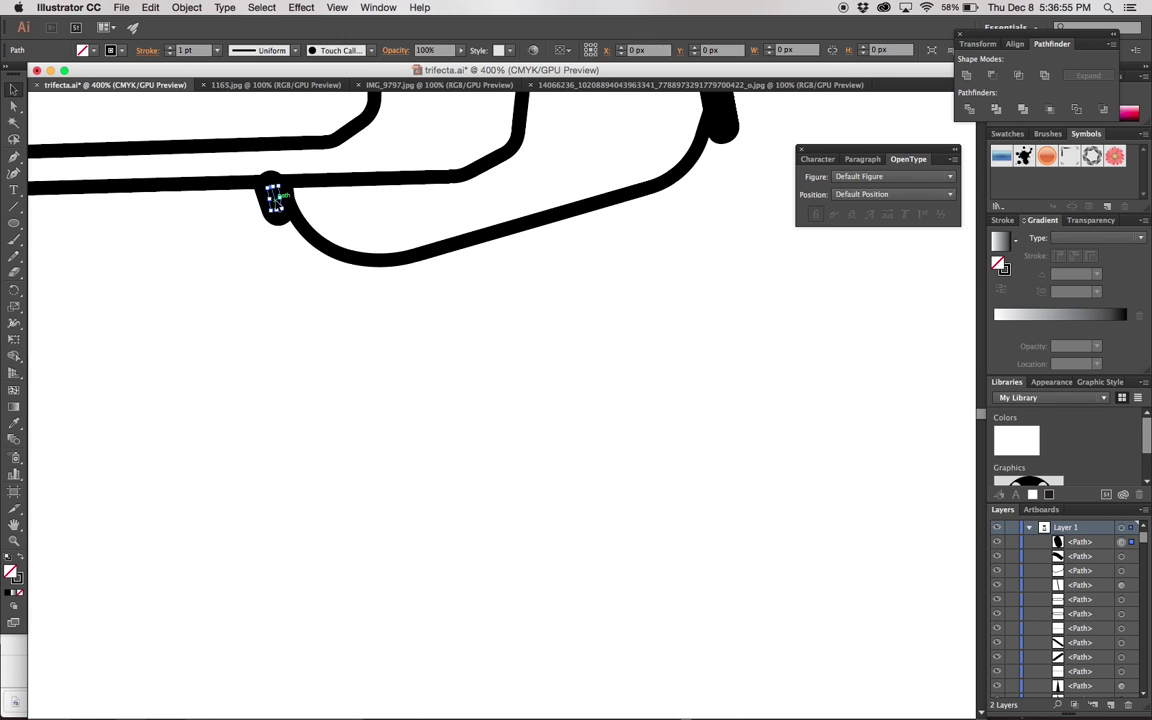
pyautogui.moveTo(277, 200); pyautogui.dragTo(272, 188)
pyautogui.scroll(-3, 288, 303)
# - Make a mirrored copy of the right flare and lip with Transform > Reflect
pyautogui.scroll(-2, 288, 303)
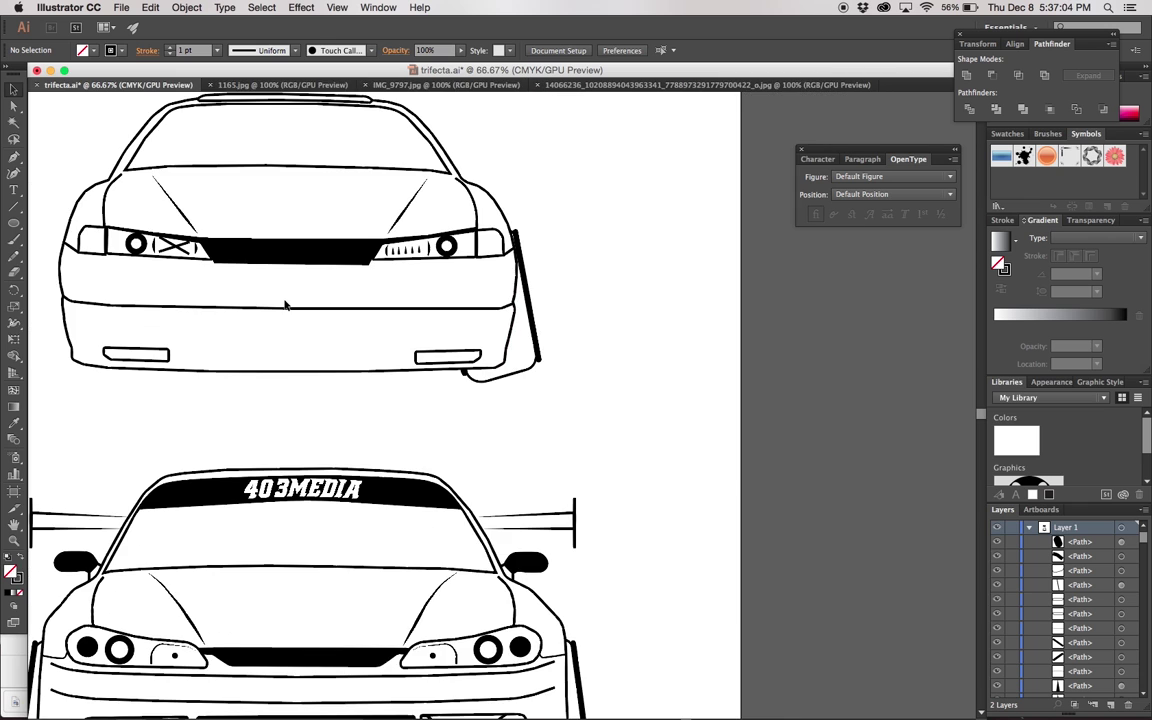
pyautogui.scroll(-1, 288, 303)
pyautogui.scroll(5, 285, 305)
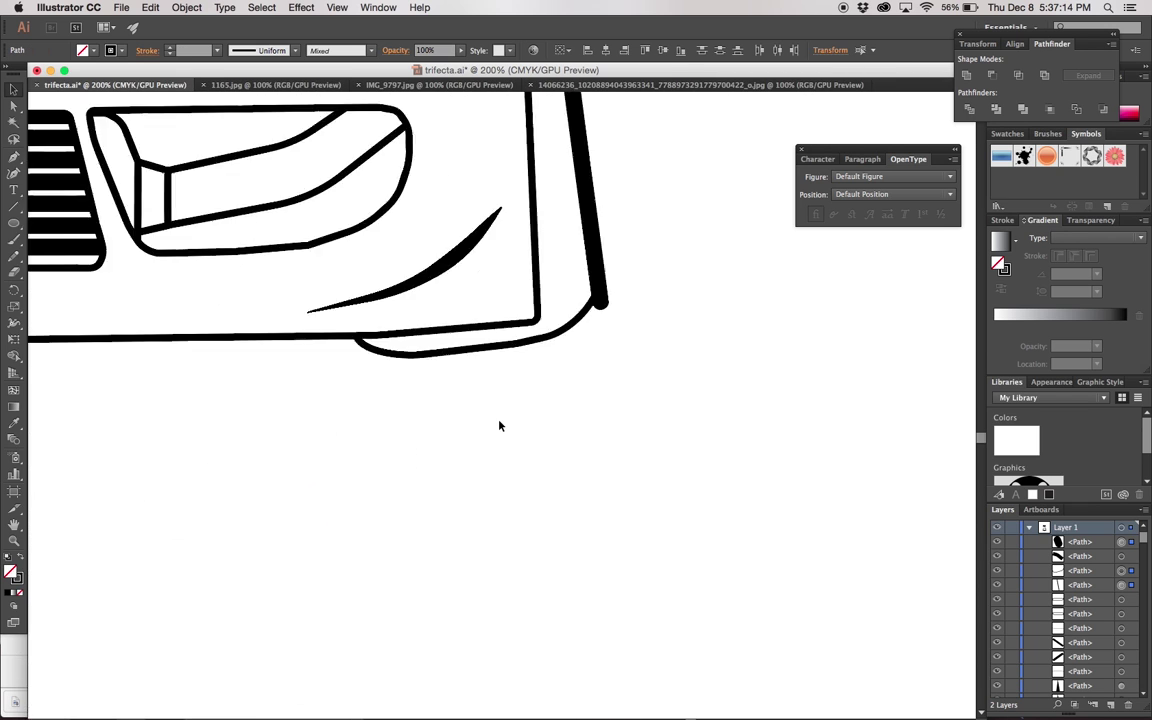
pyautogui.keyDown('shift'); pyautogui.click(600, 418); pyautogui.keyUp('shift')
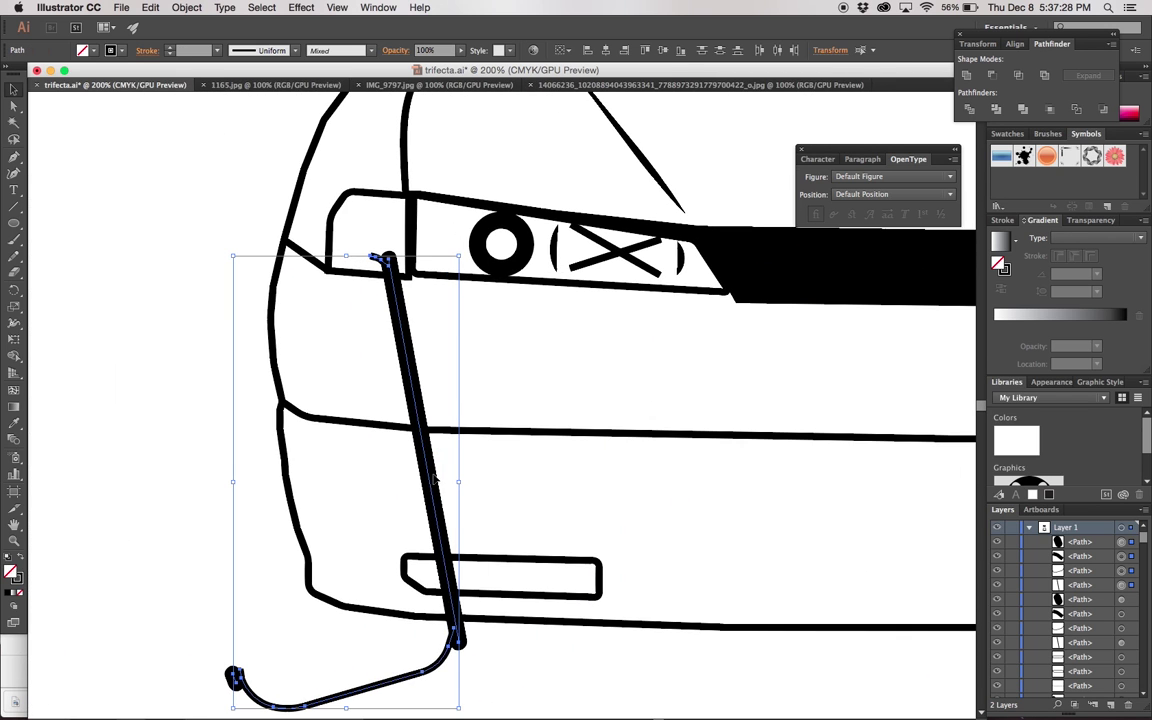
pyautogui.rightClick(427, 472)
pyautogui.click(604, 568)
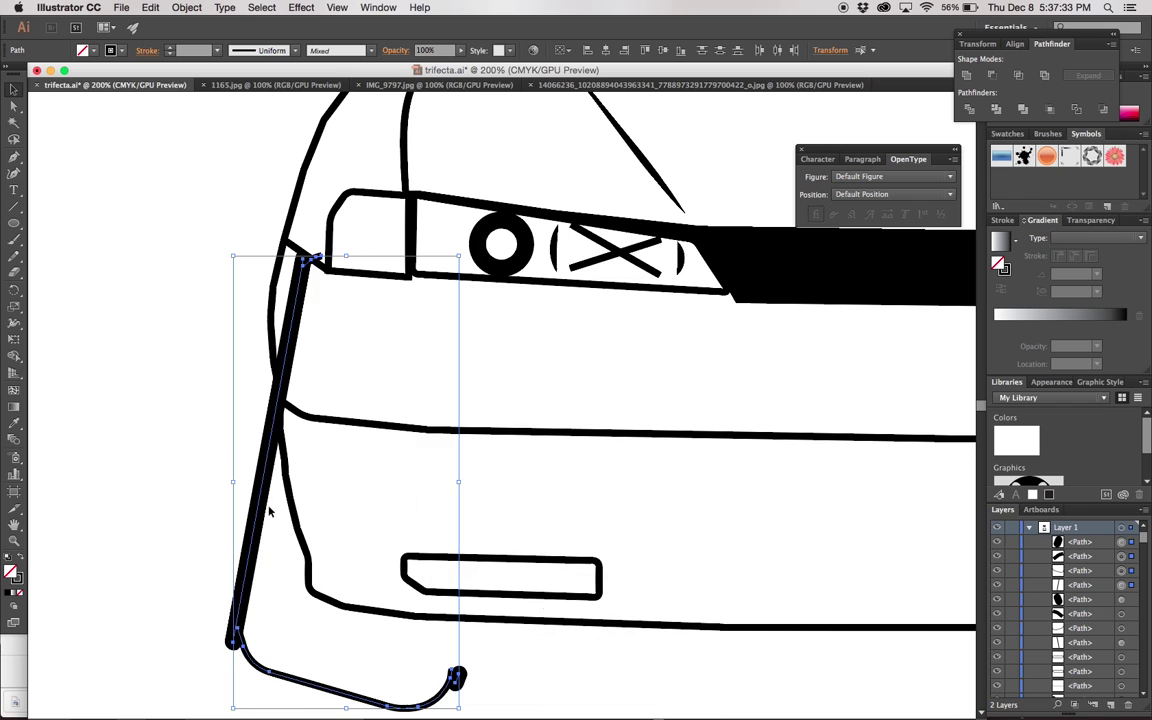
# - Place the mirrored flare and lip on the left corner, aligned against the bumper
pyautogui.press('super+minus')
pyautogui.press('super+minus')
pyautogui.hscroll(5, 202, 396)
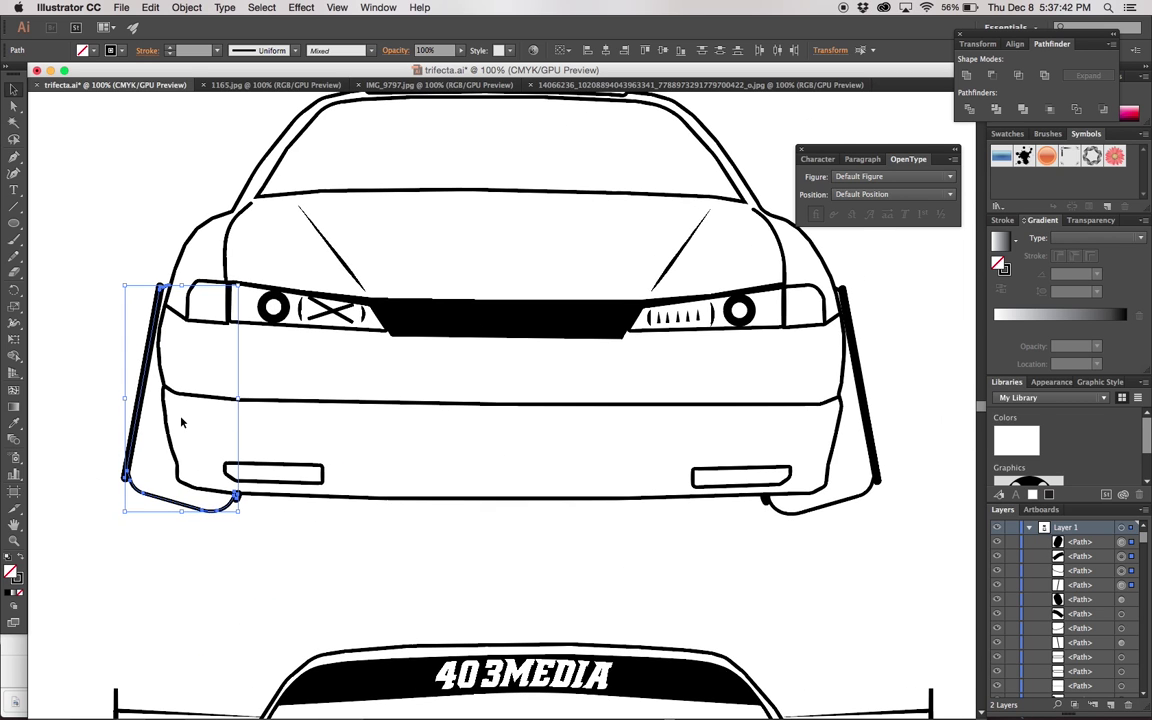
pyautogui.moveTo(146, 392); pyautogui.dragTo(103, 427)
pyautogui.press('super+equal')
pyautogui.press('super+equal')
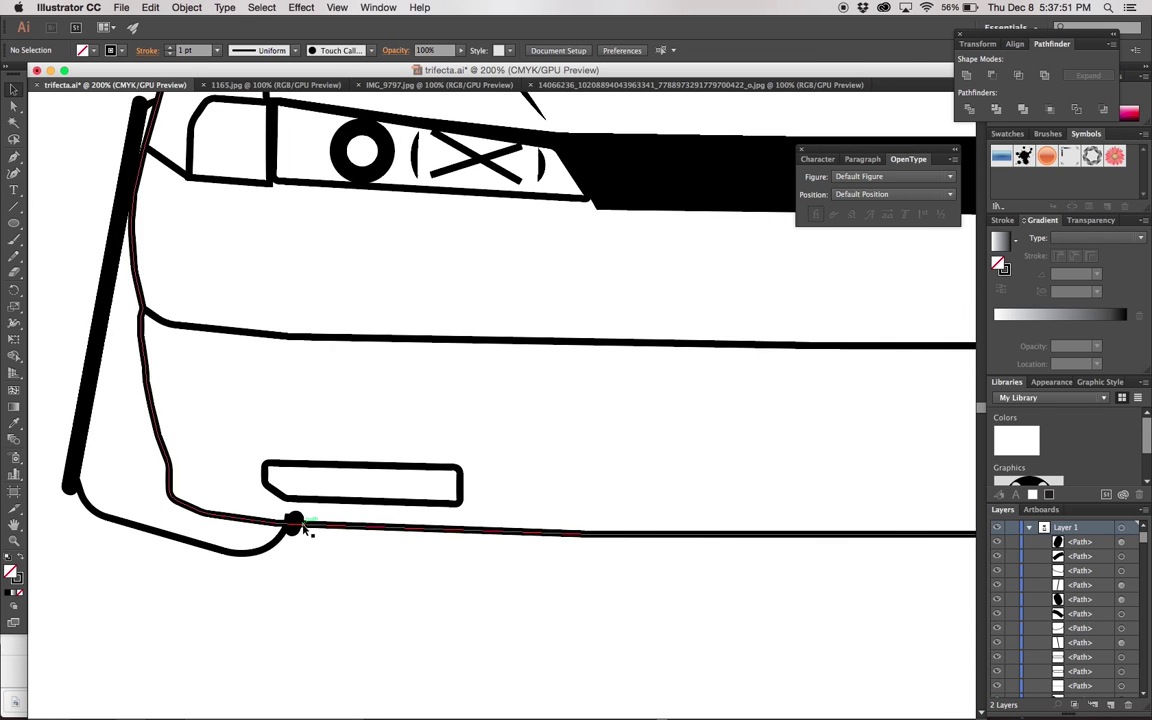
pyautogui.scroll(5, 93, 420)
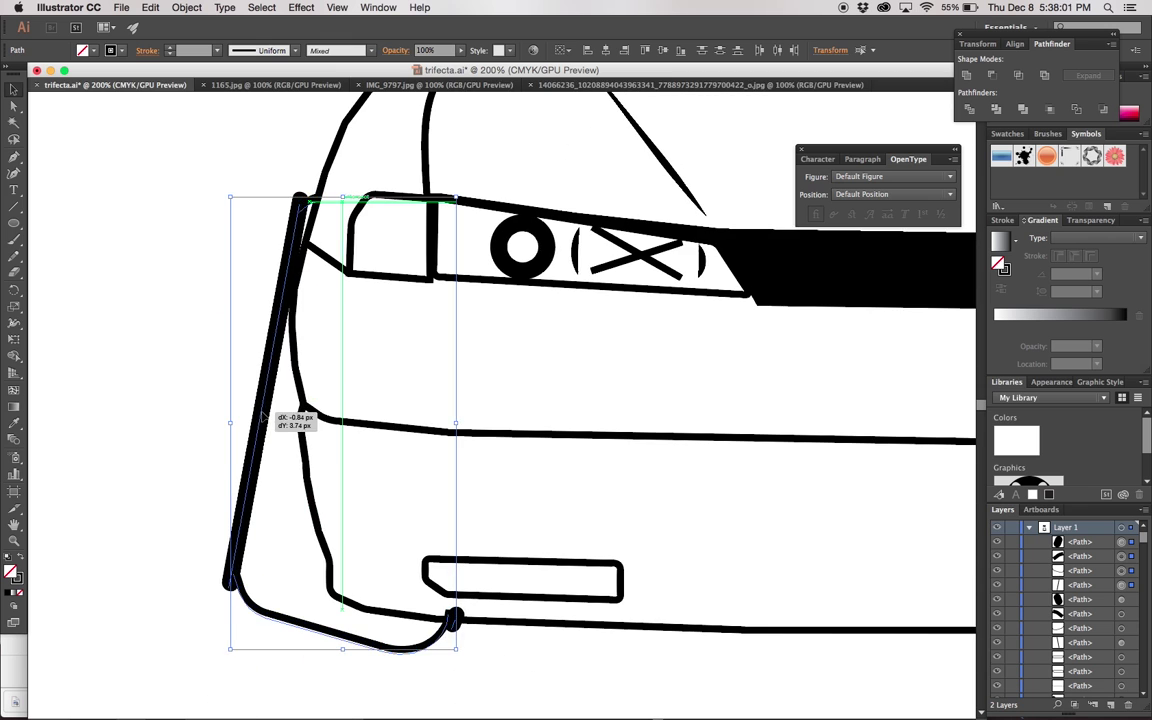
pyautogui.moveTo(264, 418); pyautogui.dragTo(258, 418)
pyautogui.click(217, 379)
# - Fit the car in view and reveal the reference photo to compare the bumper area
pyautogui.press('super+minus')
pyautogui.press('super+minus')
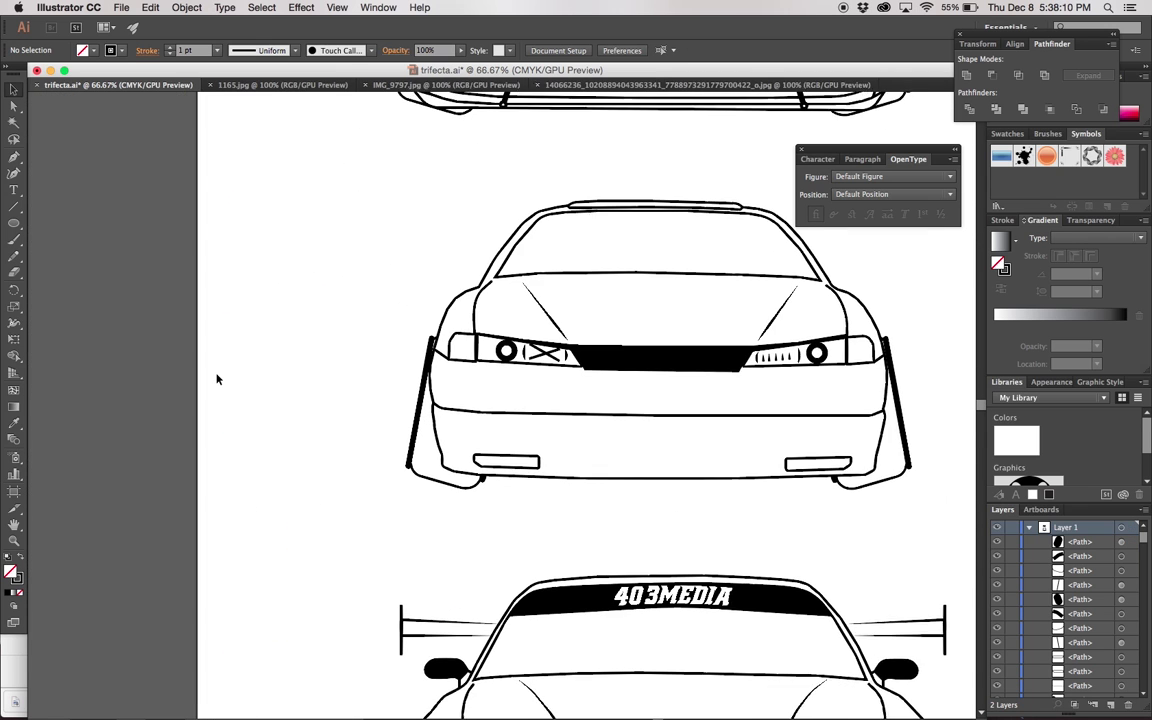
pyautogui.press('super+minus')
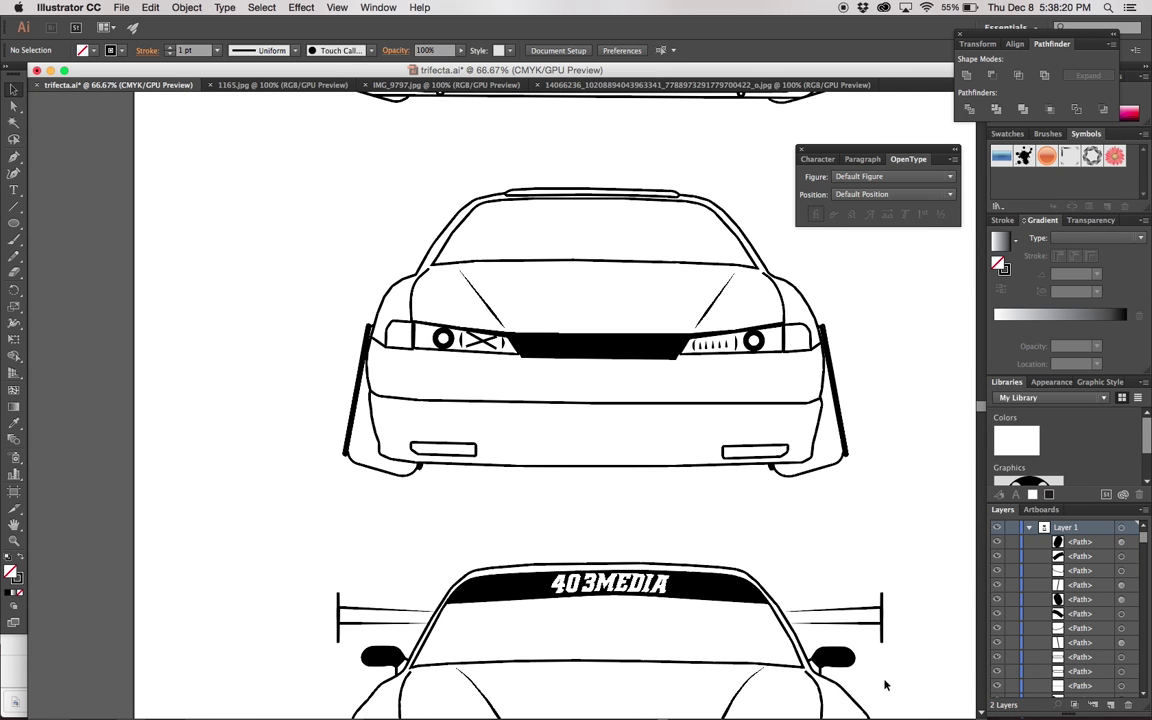
pyautogui.press('super+alt+3')
pyautogui.press('super+equal')
pyautogui.press('super+equal')
pyautogui.press('super+equal')
# - Add the left bumper vent, widen the central intake, and round both side vents' corners
pyautogui.scroll(-2, 243, 390)
pyautogui.press('p')
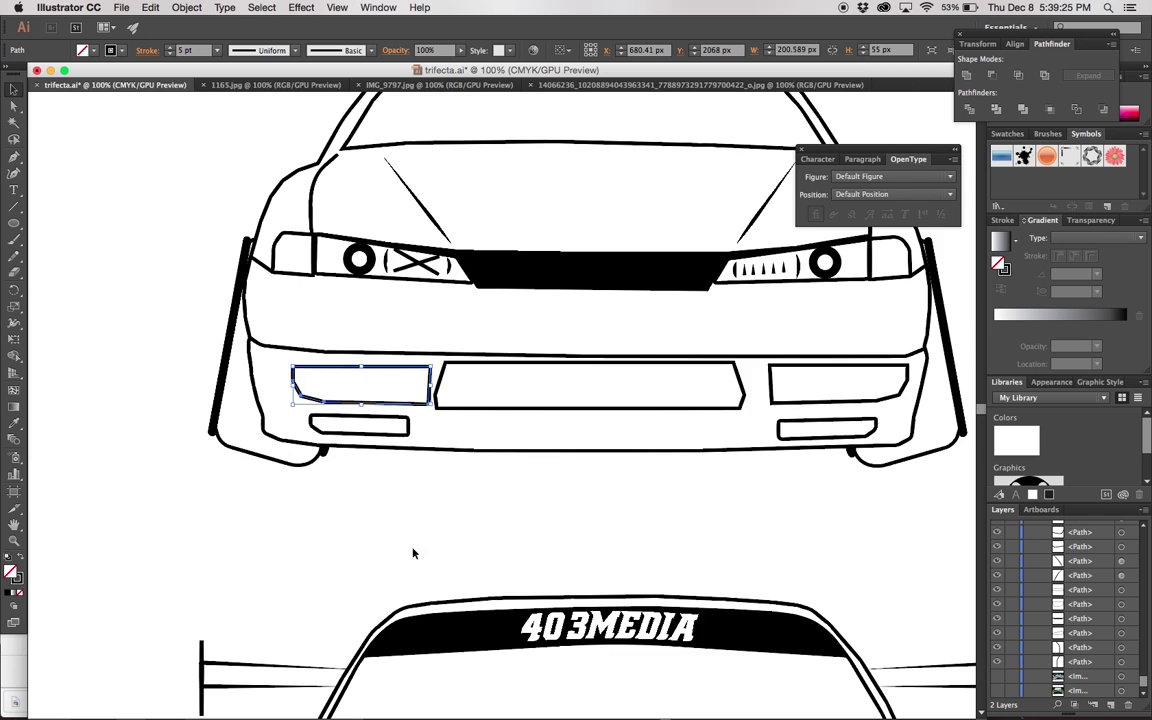
pyautogui.moveTo(377, 368); pyautogui.dragTo(378, 367)
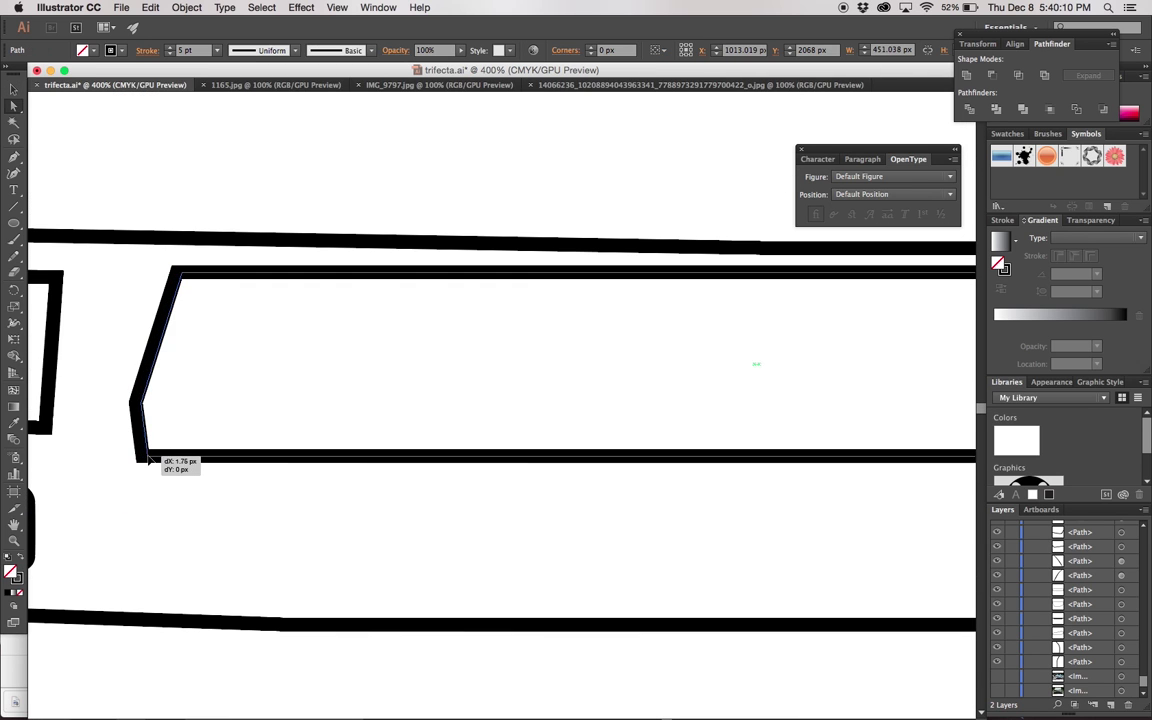
pyautogui.moveTo(149, 459); pyautogui.dragTo(145, 457)
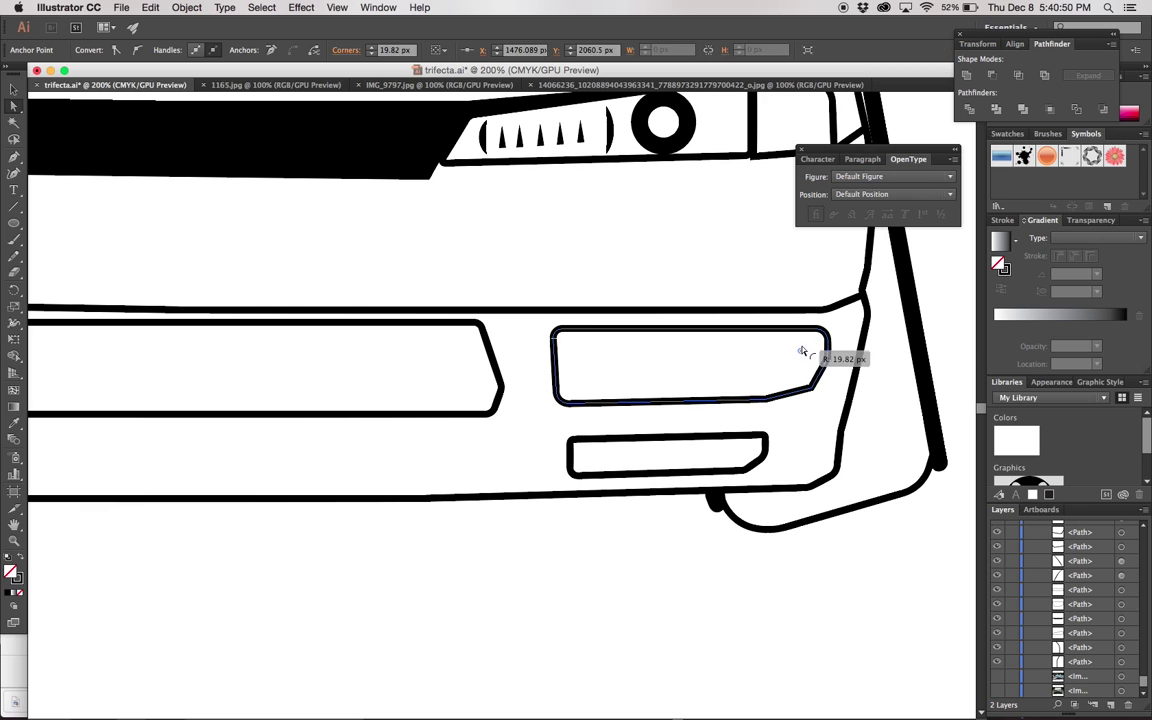
pyautogui.moveTo(801, 351); pyautogui.dragTo(790, 360)
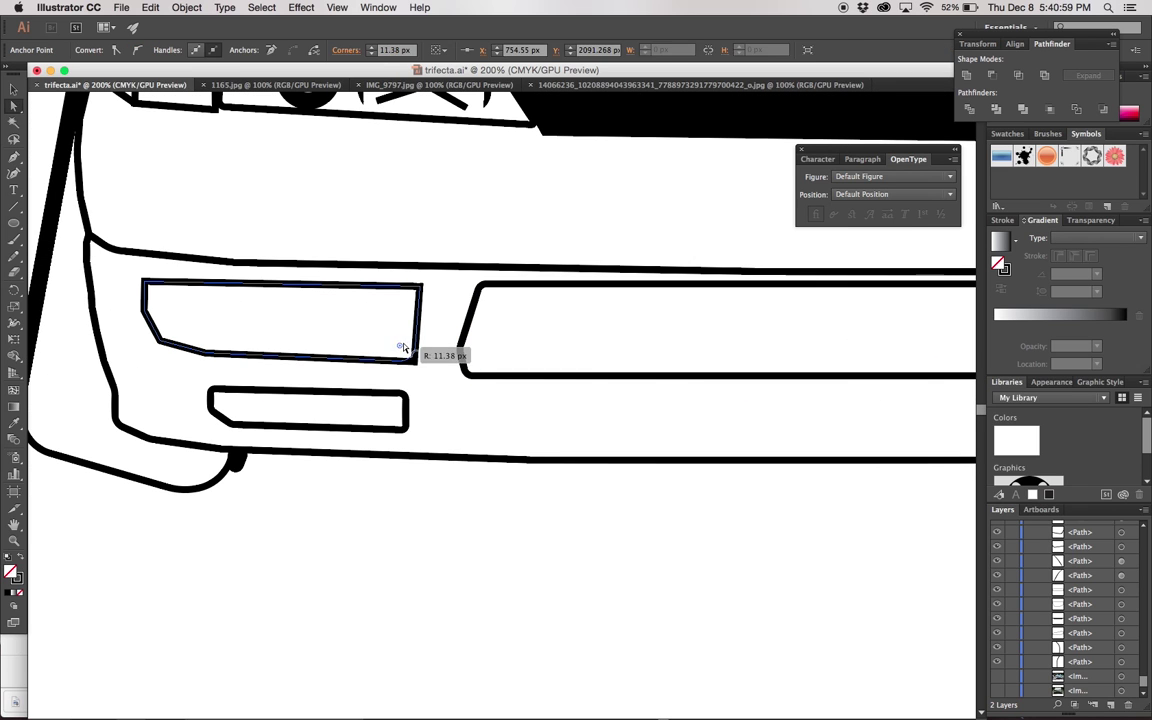
pyautogui.moveTo(158, 296); pyautogui.dragTo(148, 312)
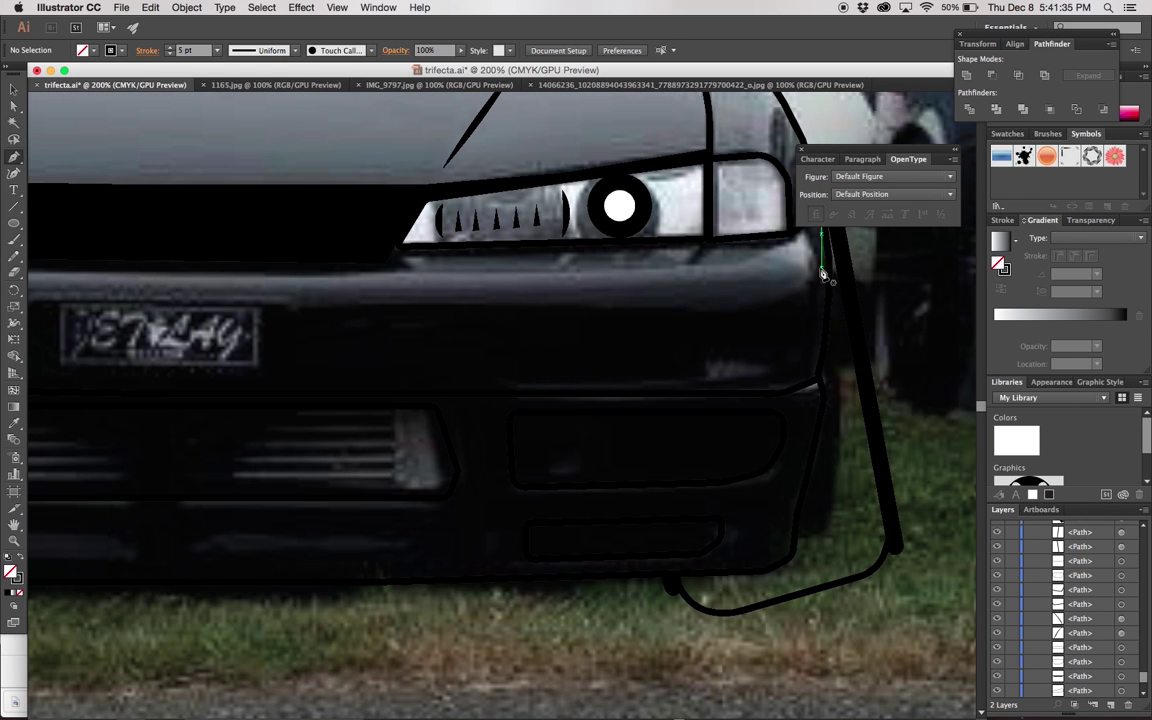
# - Trace the upper bumper line across the car from right to left, starting with a curved anchor
pyautogui.moveTo(822, 274); pyautogui.dragTo(758, 304)
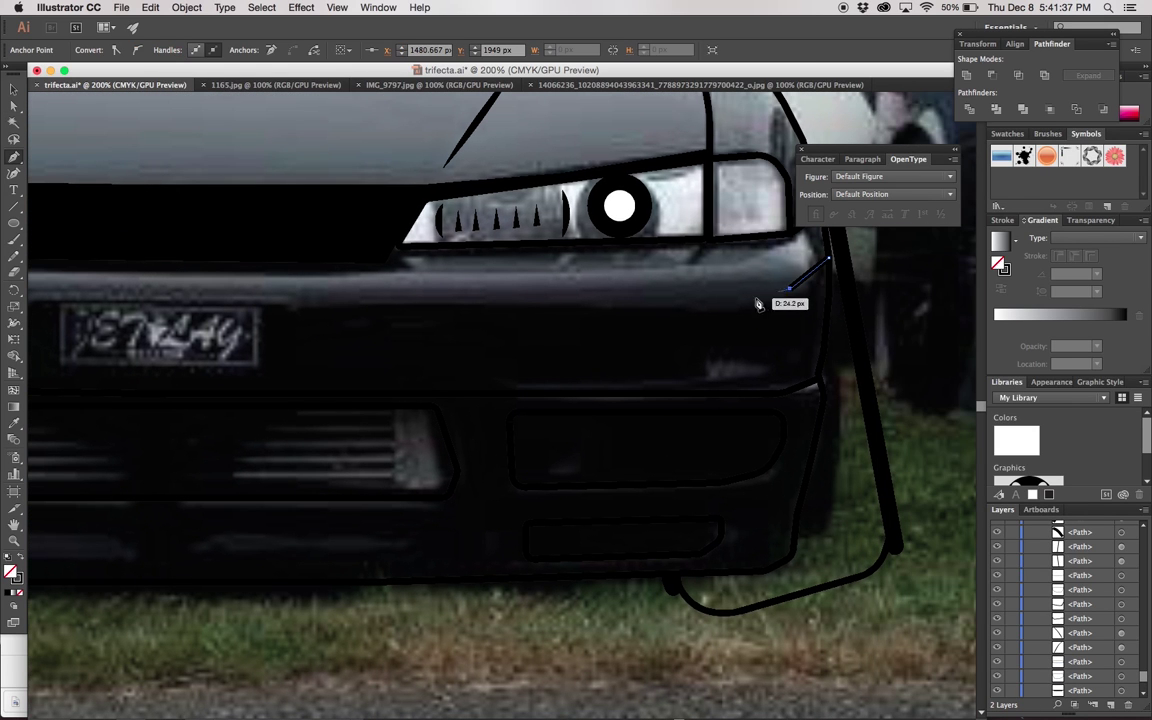
pyautogui.hscroll(-10, 283, 308)
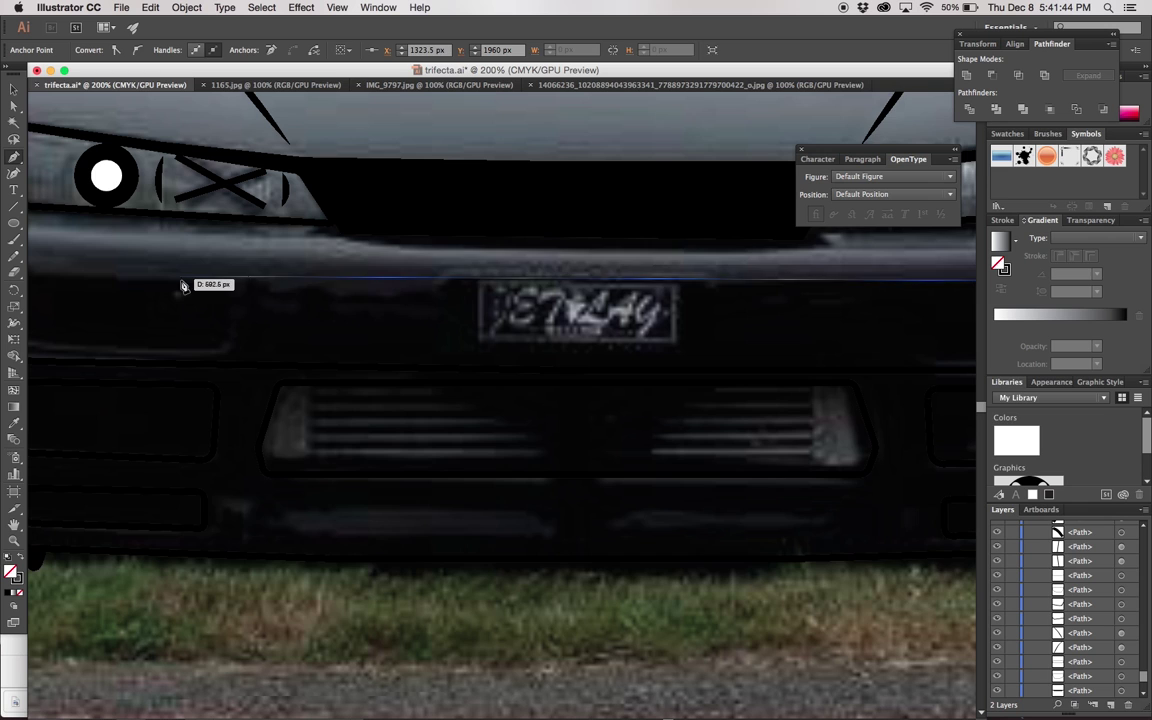
pyautogui.click(183, 286)
pyautogui.hscroll(-5, 183, 286)
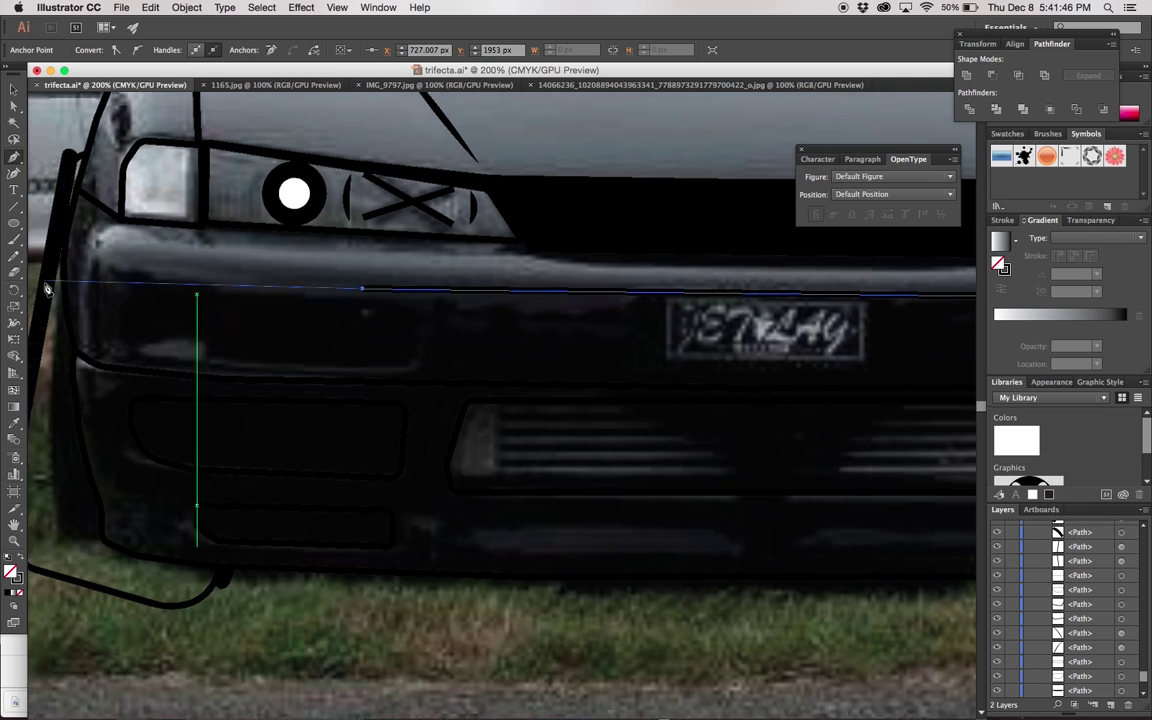
pyautogui.click(170, 271)
pyautogui.click(105, 258)
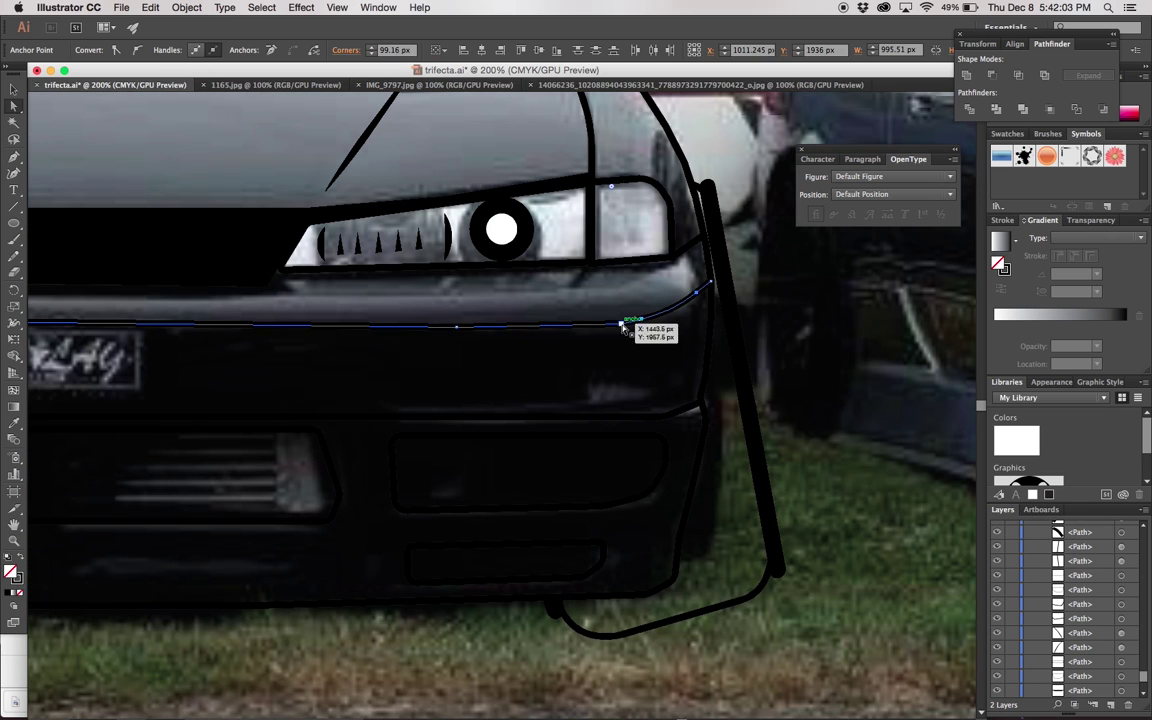
# - Hide the reference photo and zoom out to view the whole car front
pyautogui.click(648, 365)
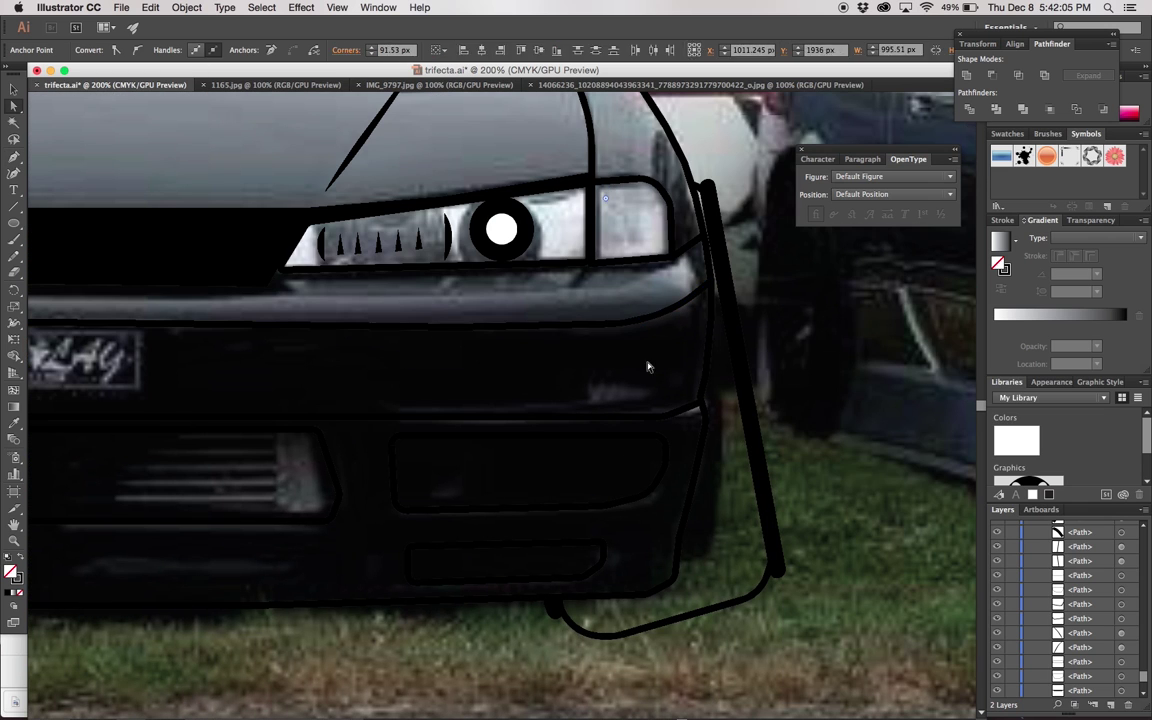
pyautogui.click(996, 690)
pyautogui.hotkey('ctrl', '1')
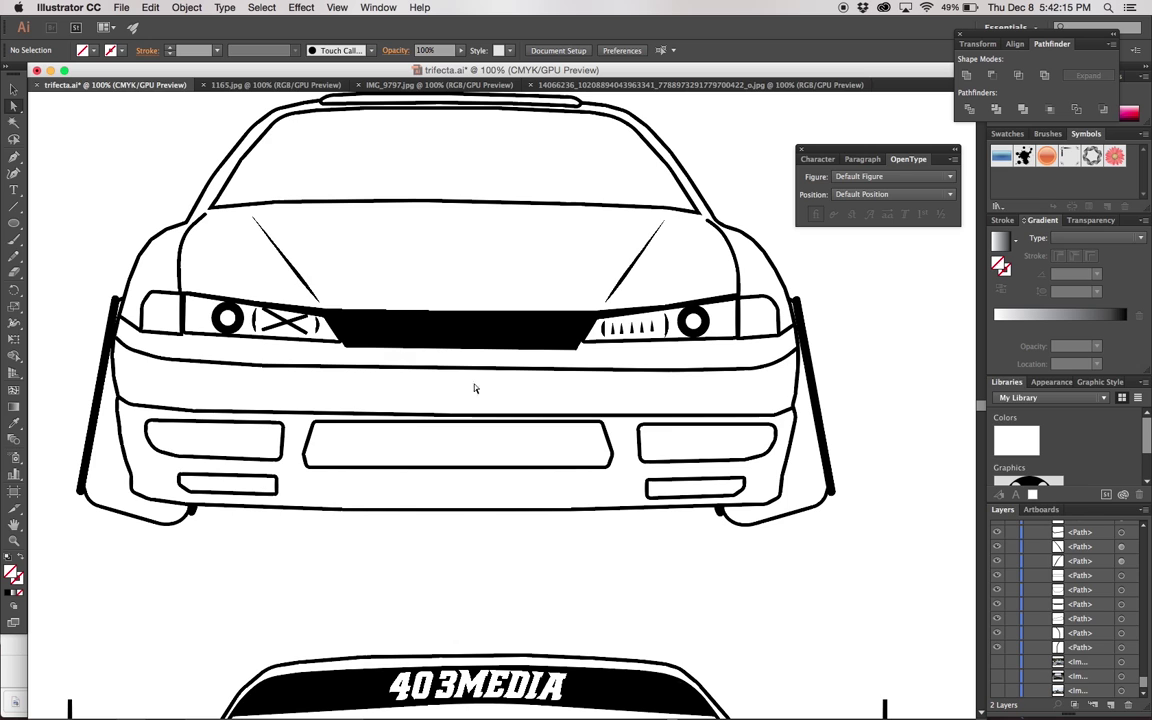
# - Draw a licence-plate rectangle on the bumper, fill it with black, and nudge it into position
pyautogui.moveTo(525, 395); pyautogui.dragTo(526, 395)
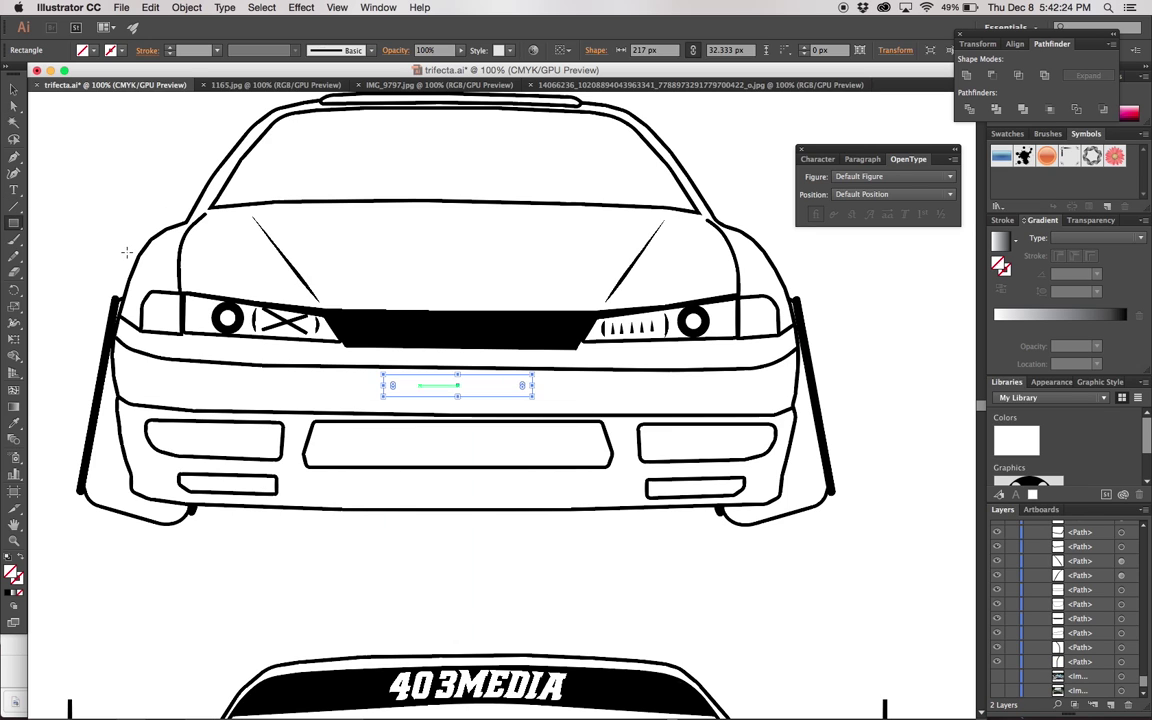
pyautogui.hotkey('ctrl', 'shift', 'a')
pyautogui.click(398, 400)
pyautogui.click(94, 50)
pyautogui.click(30, 56)
pyautogui.hotkey('ctrl', 'shift', 'a')
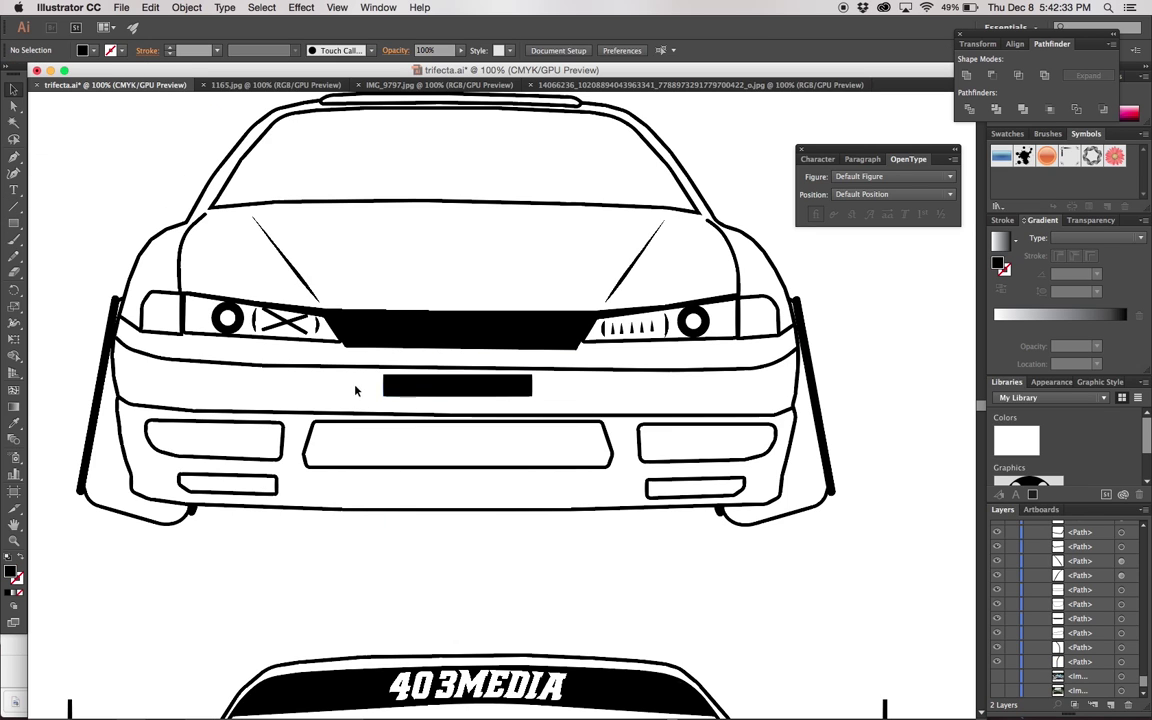
pyautogui.moveTo(435, 391); pyautogui.dragTo(437, 391)
# - Nudge the upper bumper line slightly into place above the plate
pyautogui.click(622, 352)
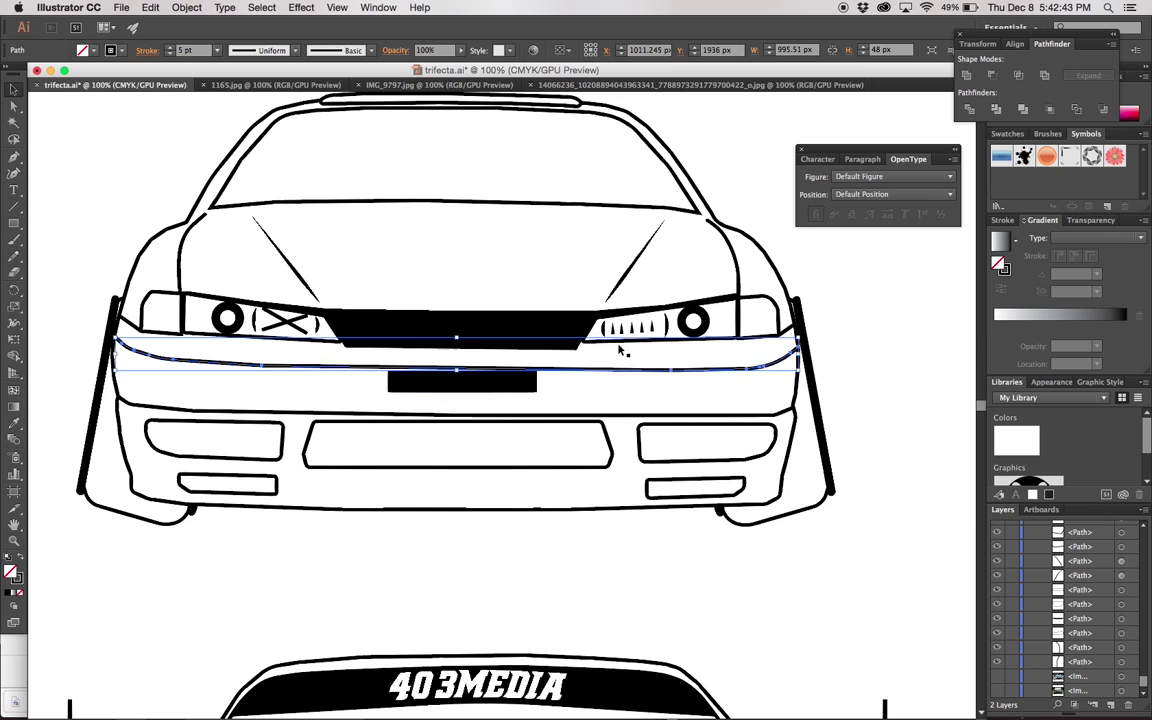
pyautogui.hotkey('ctrl', '=')
pyautogui.hotkey('ctrl', 'shift', 'a')
pyautogui.hscroll(-5, 472, 369)
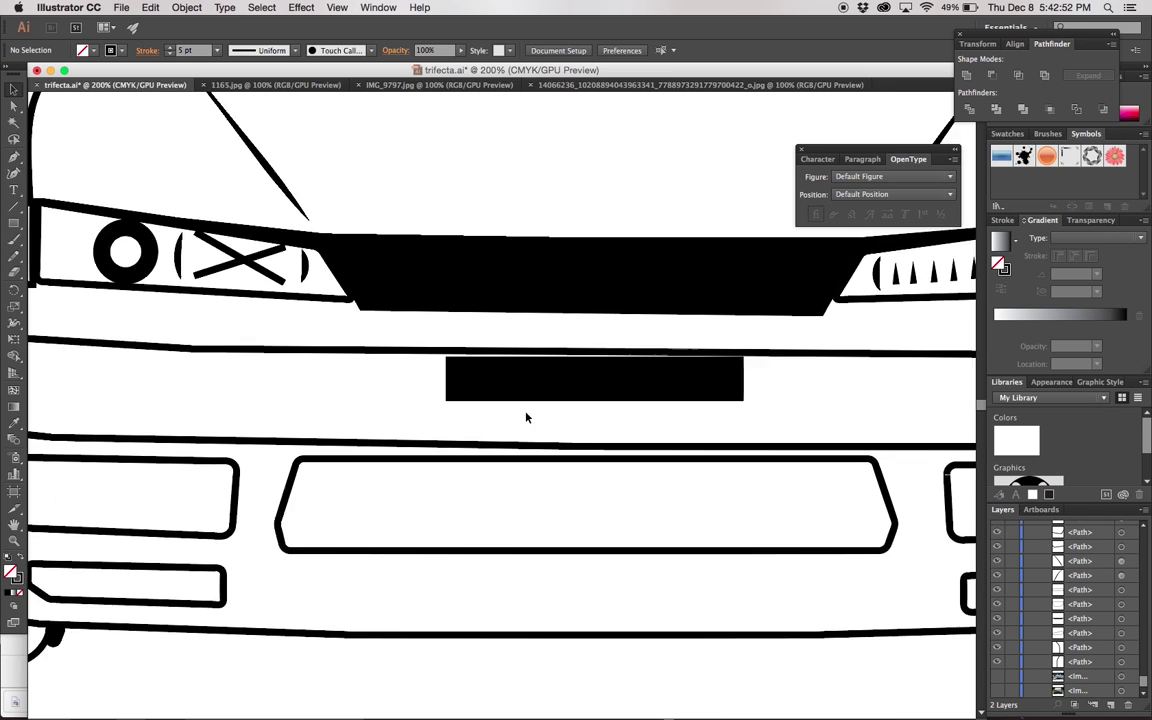
pyautogui.hscroll(-4, 472, 369)
pyautogui.hscroll(4, 499, 411)
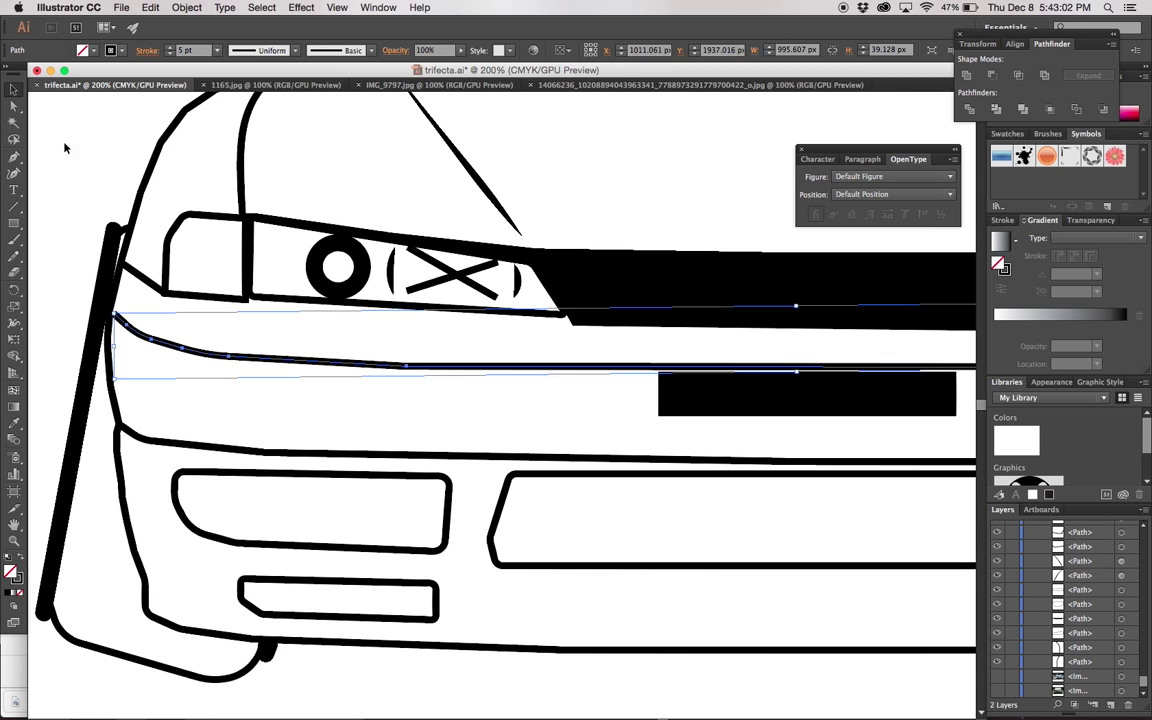
pyautogui.moveTo(119, 322); pyautogui.dragTo(115, 318)
pyautogui.hscroll(10, 334, 432)
pyautogui.hotkey('ctrl', '-')
pyautogui.hotkey('ctrl', '-')
pyautogui.hotkey('ctrl', '-')
pyautogui.hotkey('ctrl', '-')
pyautogui.hotkey('ctrl', '-')
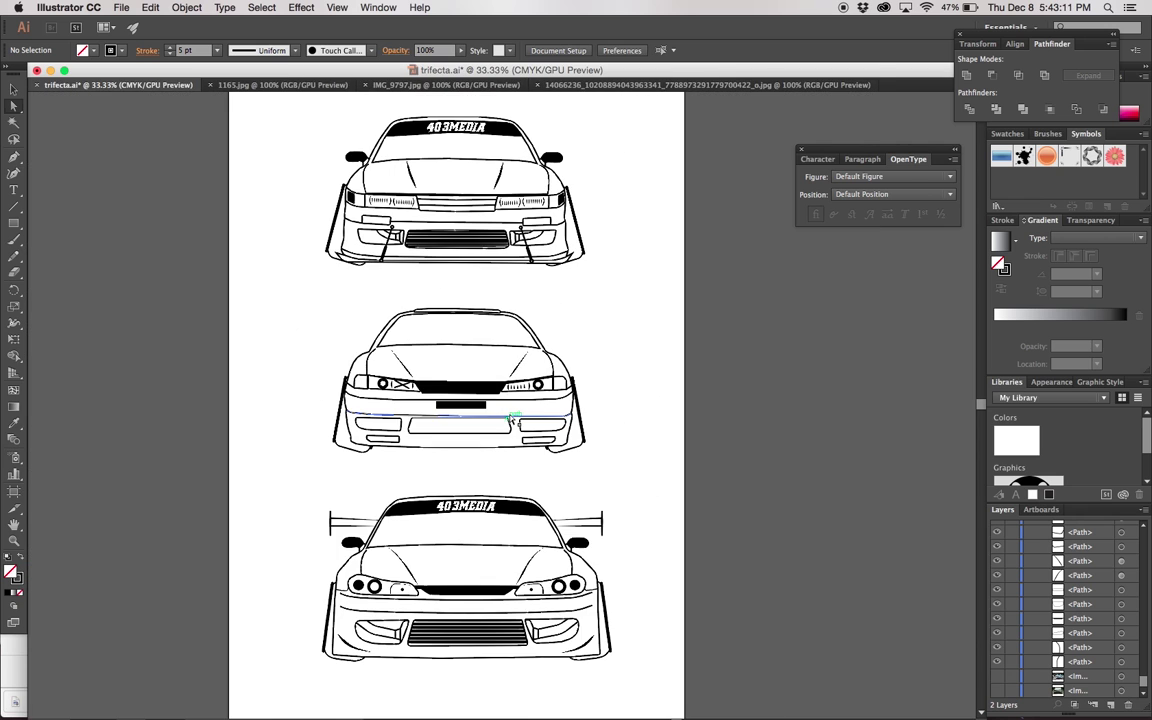
pyautogui.hotkey('ctrl', '+')
pyautogui.hotkey('ctrl', '+')
pyautogui.hotkey('ctrl', '+')
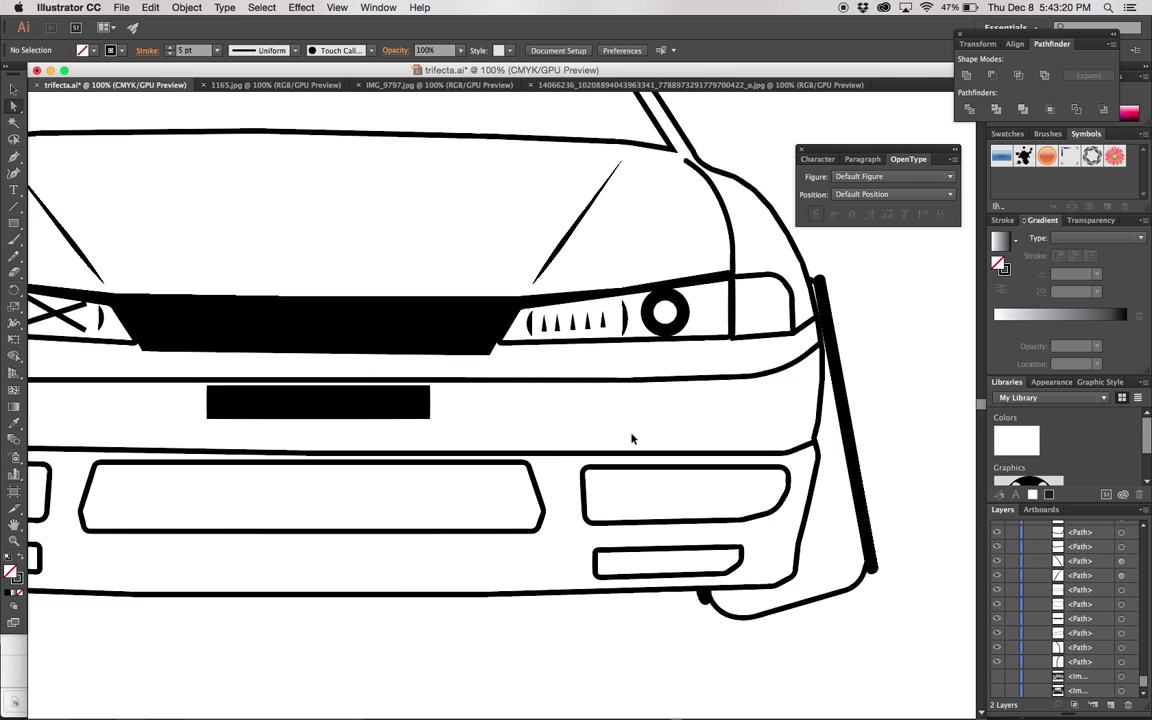
pyautogui.hotkey('ctrl', '-')
# - Trace the lower bumper lip from the right corner along the bottom edge up to the left corner
pyautogui.click(148, 442)
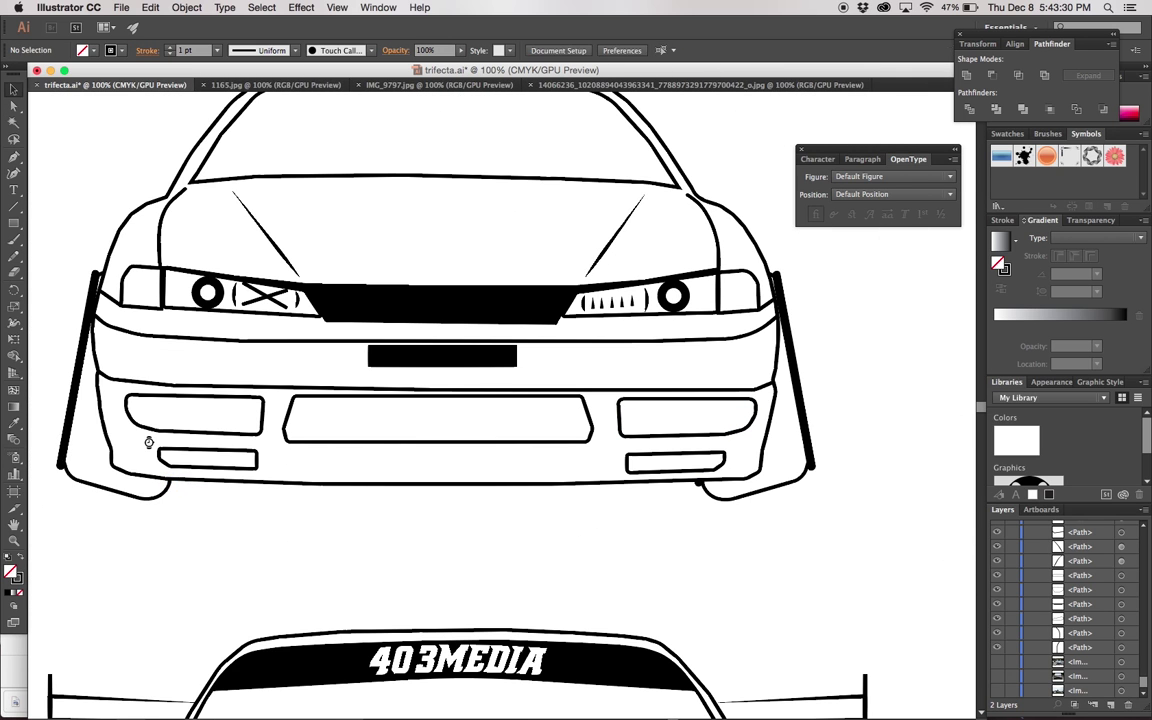
pyautogui.scroll(2, 705, 492)
pyautogui.click(14, 157)
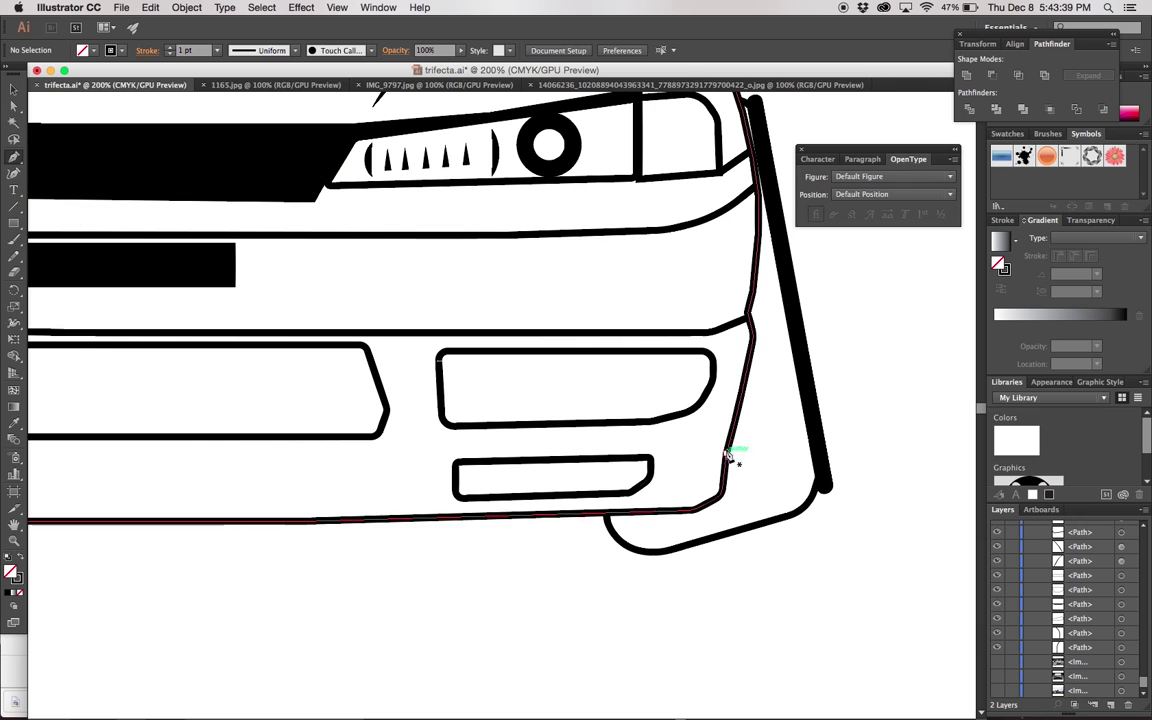
pyautogui.click(731, 432)
pyautogui.moveTo(737, 490); pyautogui.dragTo(743, 510)
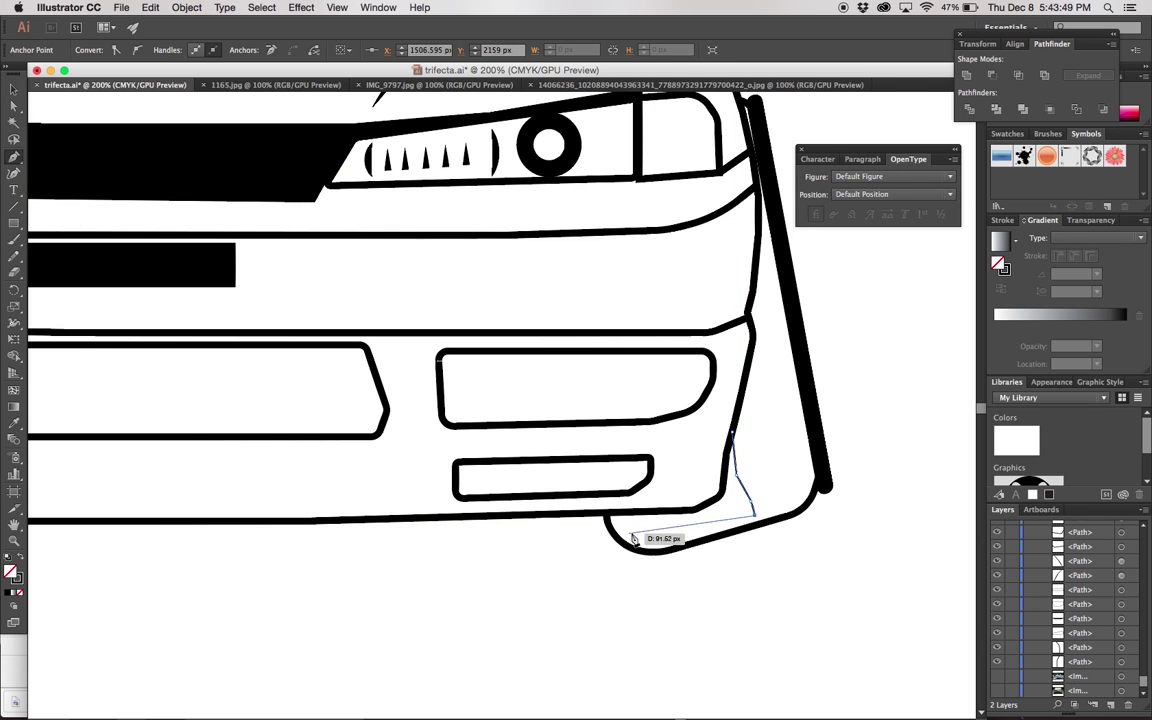
pyautogui.click(369, 545)
pyautogui.scroll(-2, 355, 545)
pyautogui.click(219, 463)
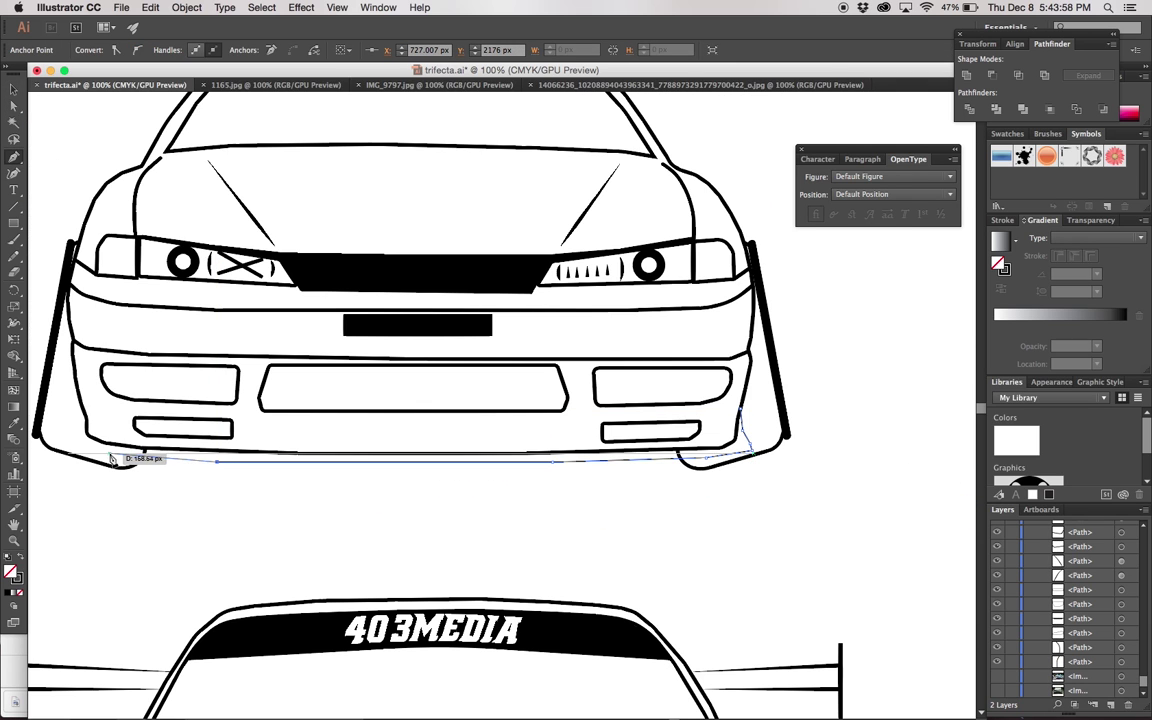
pyautogui.moveTo(72, 443); pyautogui.dragTo(68, 452)
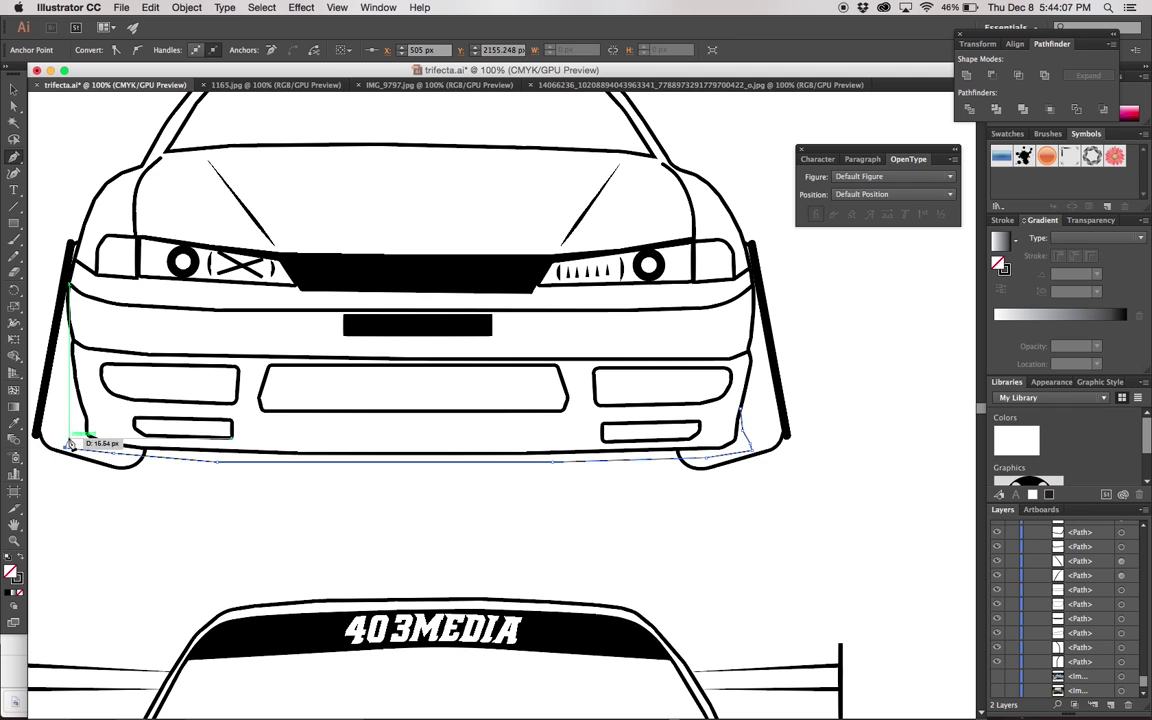
pyautogui.click(13, 89)
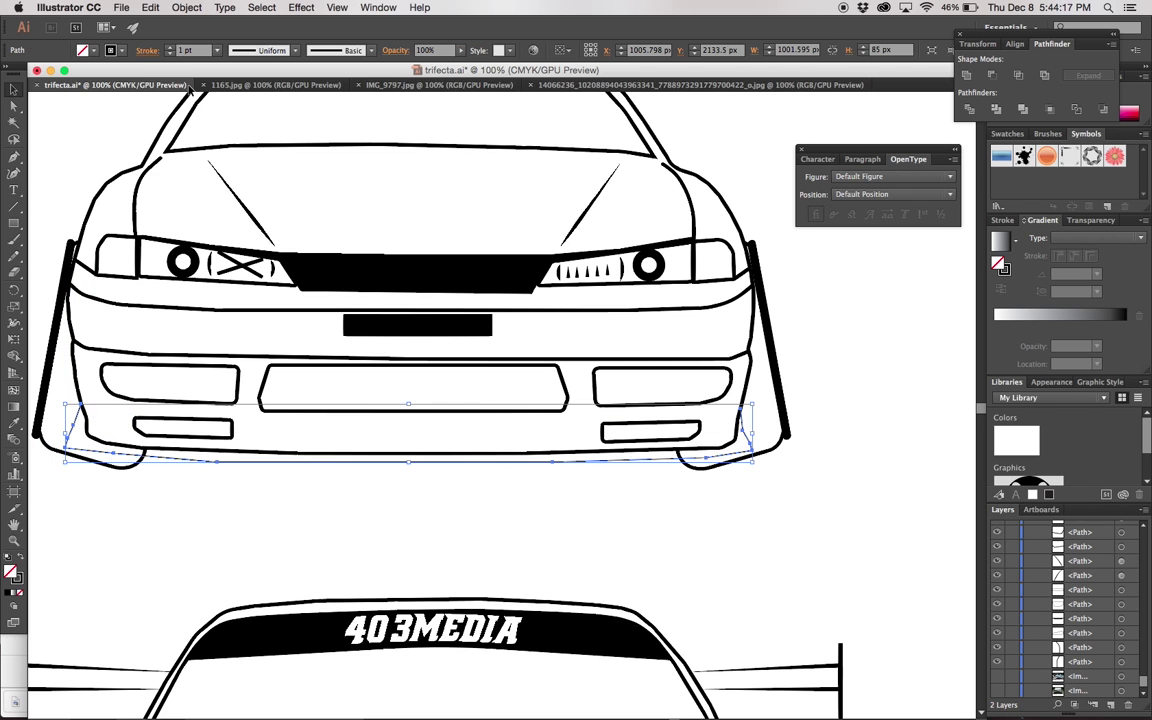
# - Give the lower lip a black 5 pt stroke
pyautogui.click(111, 50)
pyautogui.click(217, 50)
pyautogui.click(210, 181)
pyautogui.click(298, 461)
# - Sharpen one of the lip's rounded corners by dragging its anchor with Direct Selection
pyautogui.hotkey('ctrl', '+')
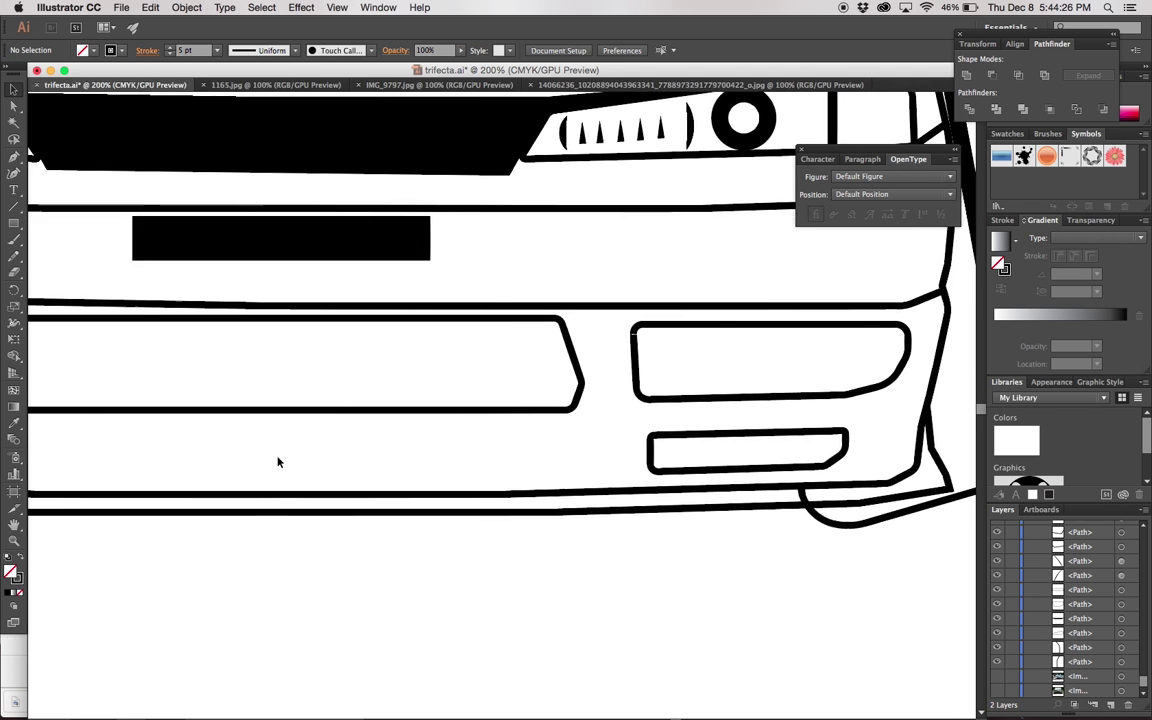
pyautogui.hscroll(-10, 278, 463)
pyautogui.doubleClick(244, 411)
pyautogui.press('Escape')
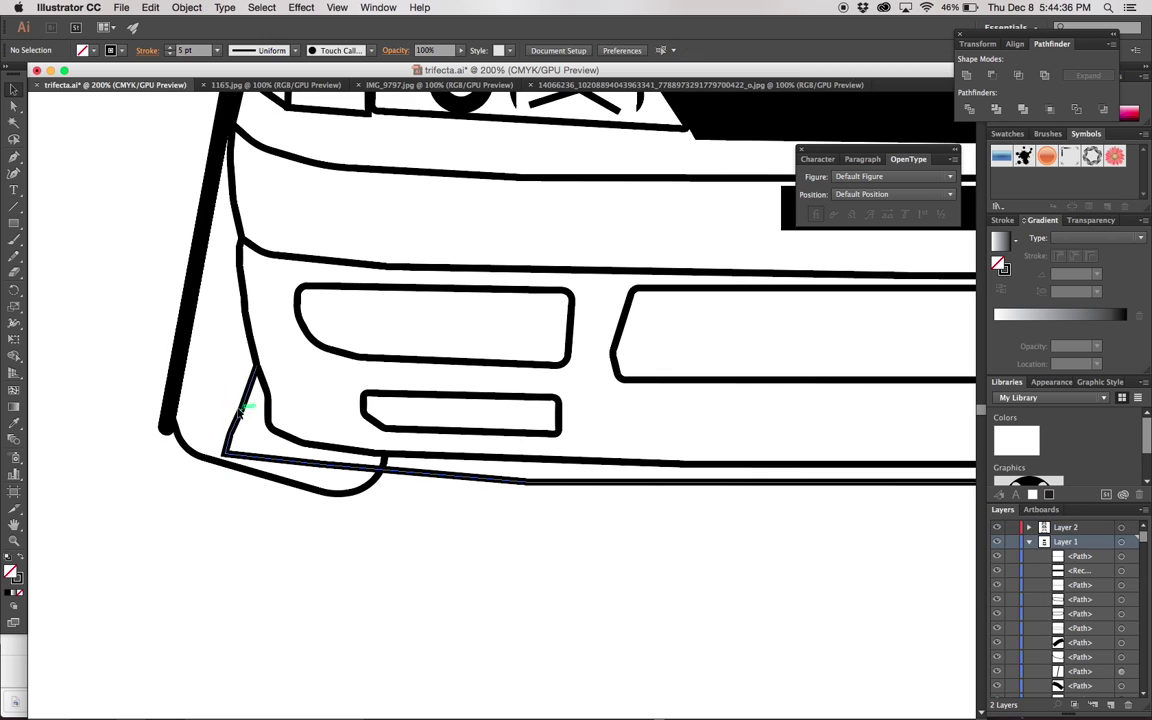
pyautogui.press('a')
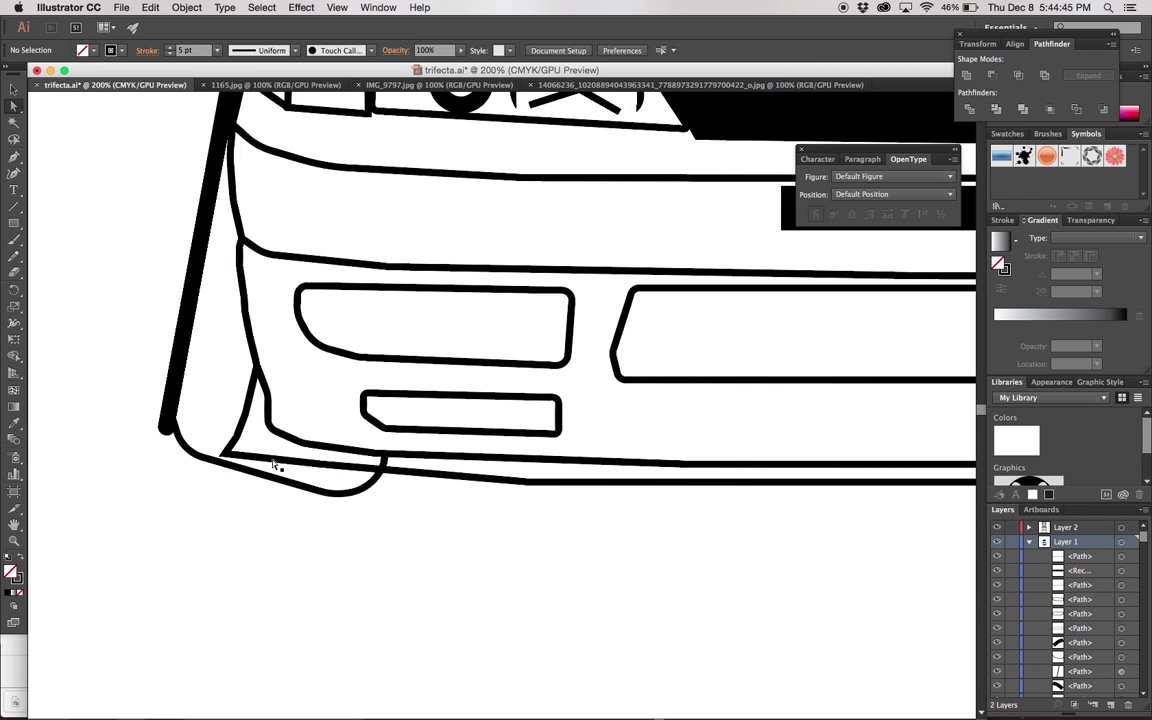
pyautogui.click(384, 459)
pyautogui.hotkey('ctrl', '+')
pyautogui.hotkey('ctrl', '+')
pyautogui.hotkey('ctrl', '+')
pyautogui.click(406, 504)
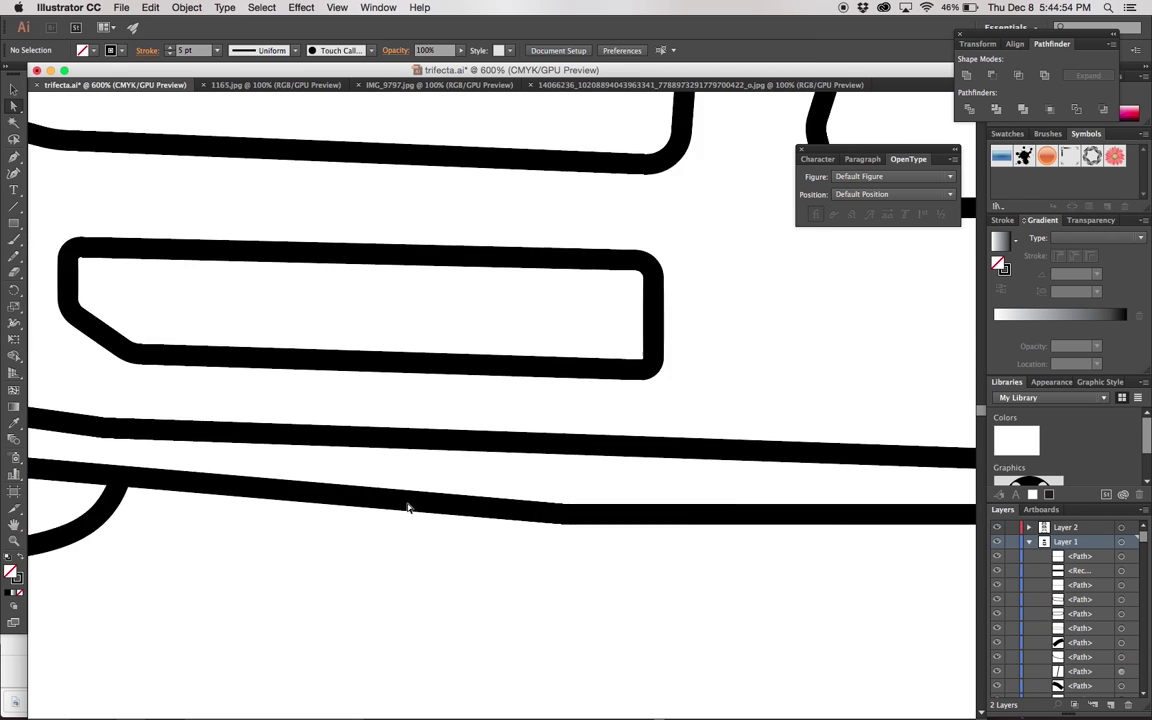
pyautogui.hscroll(5, 407, 508)
pyautogui.click(483, 509)
pyautogui.moveTo(483, 514); pyautogui.dragTo(474, 515)
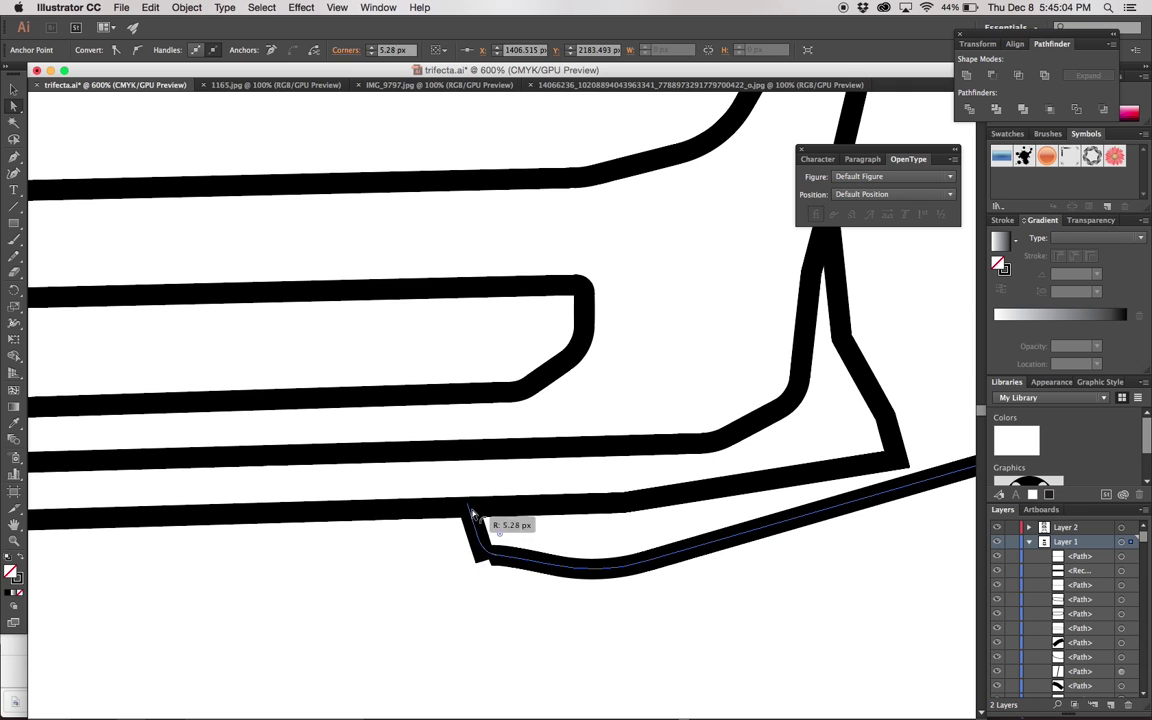
# - Move the lip's other corner anchors so the lip meets the side flare
pyautogui.scroll(-3, 604, 604)
pyautogui.scroll(-3, 604, 604)
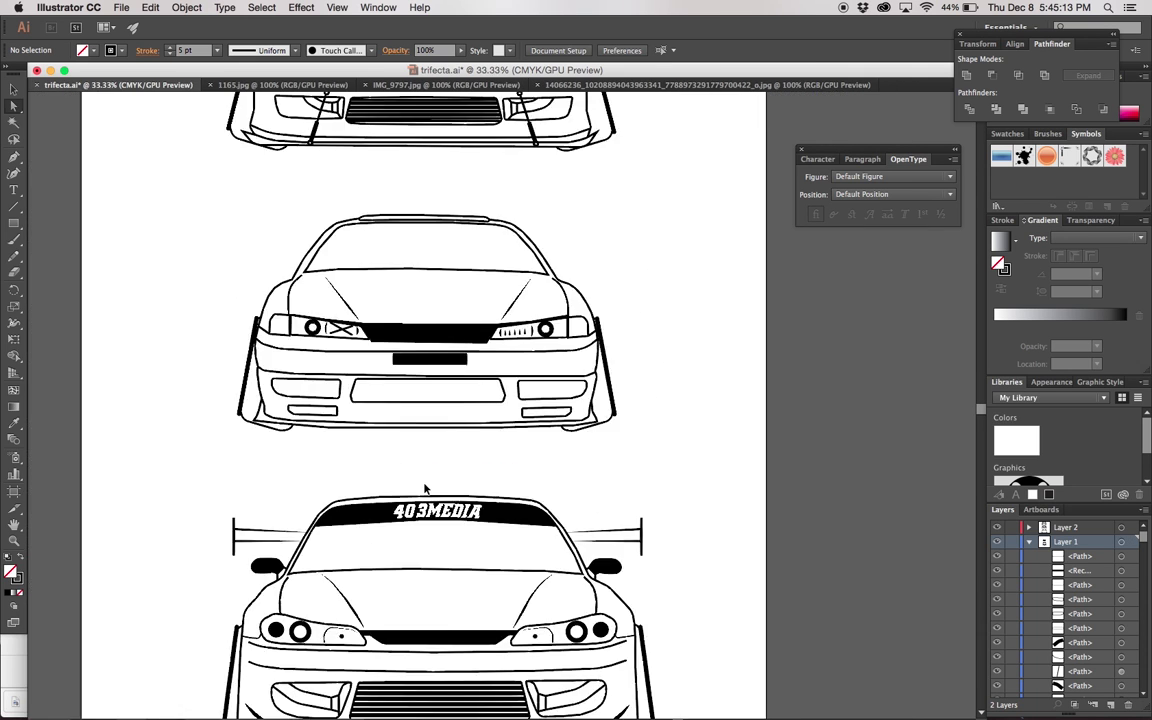
pyautogui.scroll(4, 230, 452)
pyautogui.click(221, 440)
pyautogui.scroll(-3, 231, 411)
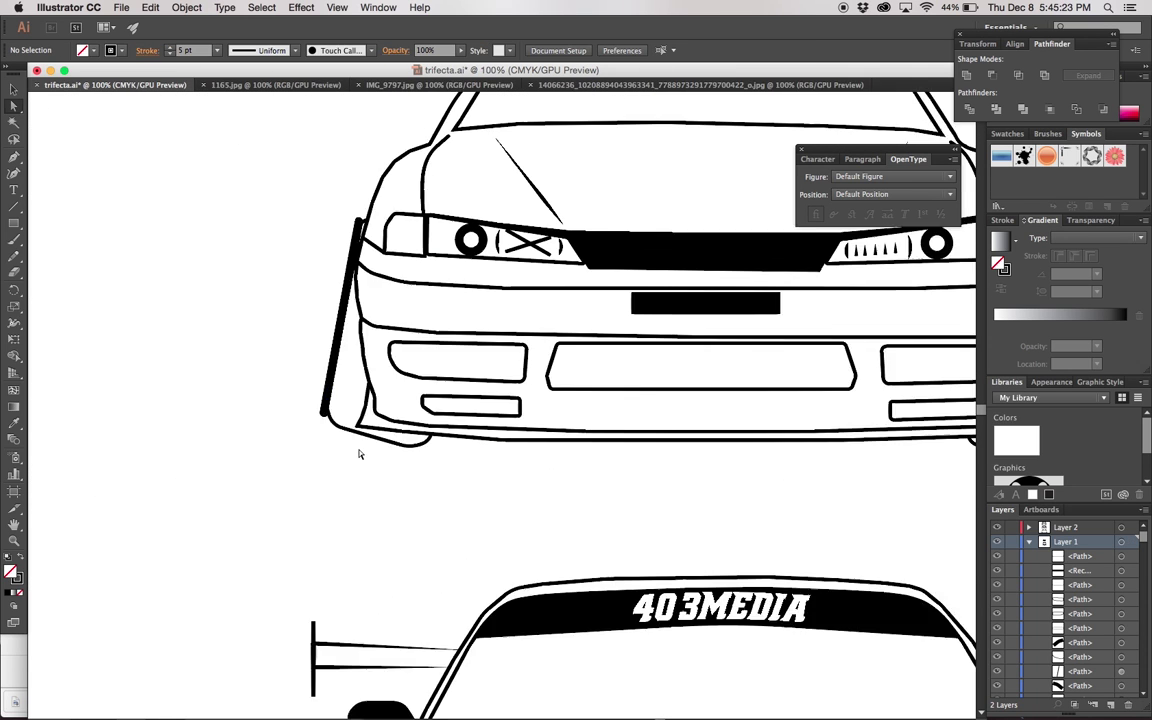
pyautogui.scroll(3, 146, 458)
pyautogui.moveTo(231, 411); pyautogui.dragTo(146, 458)
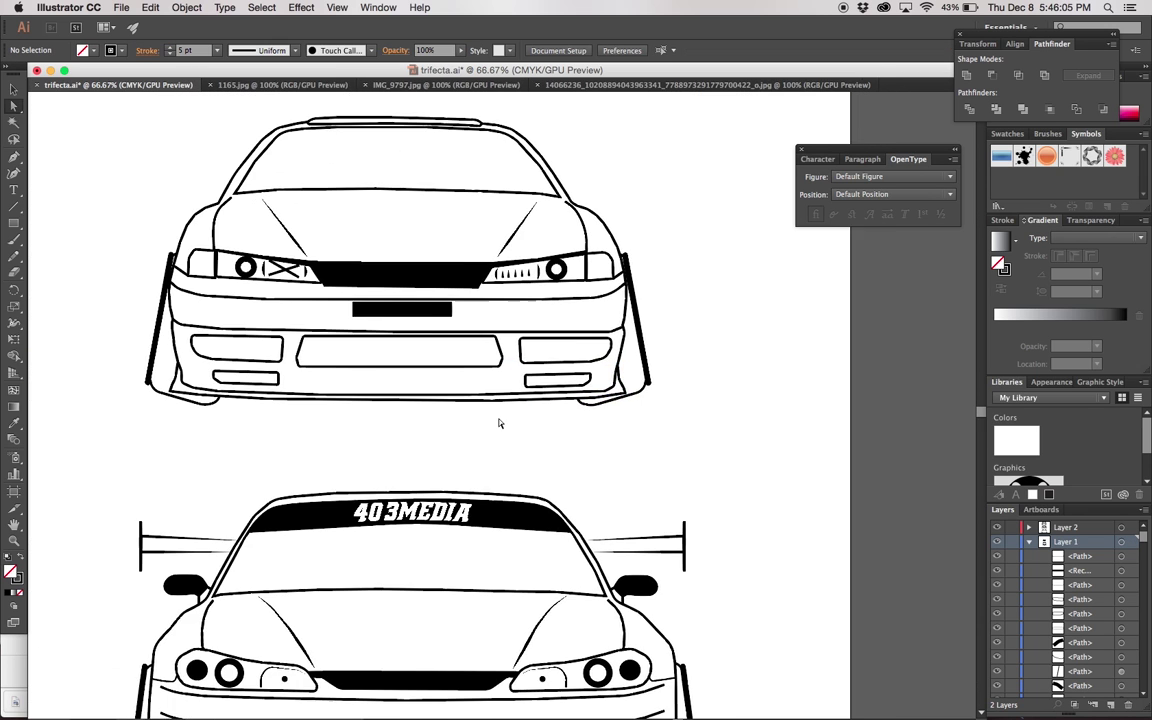
pyautogui.press('super+minus')
pyautogui.press('super+minus')
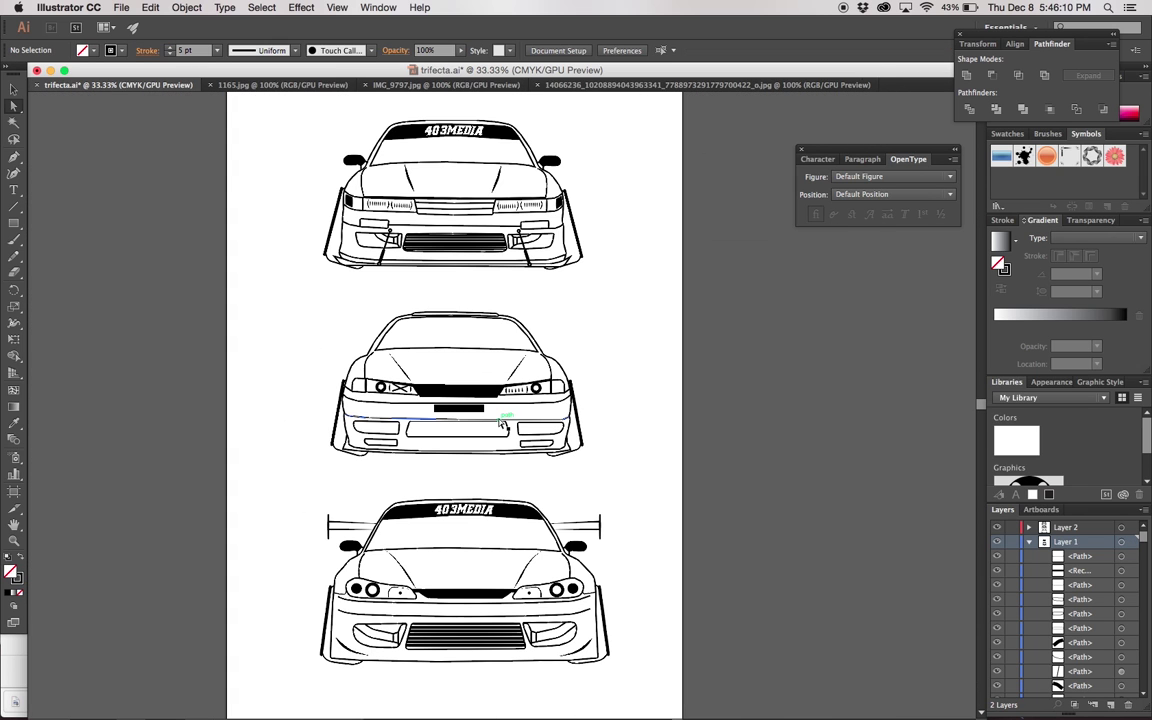
pyautogui.scroll(4, 503, 425)
# - Draw three horizontal grille stripes across the central intake with a 10 pt stroke
pyautogui.scroll(2, 500, 420)
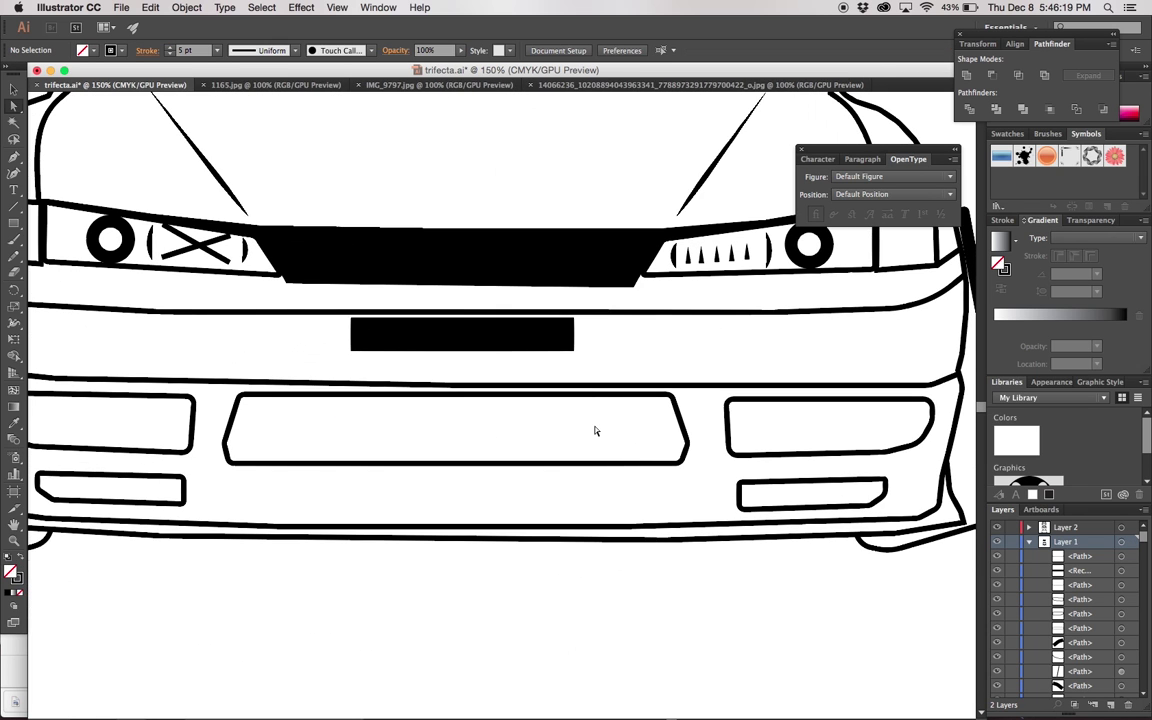
pyautogui.click(217, 50)
pyautogui.click(237, 100)
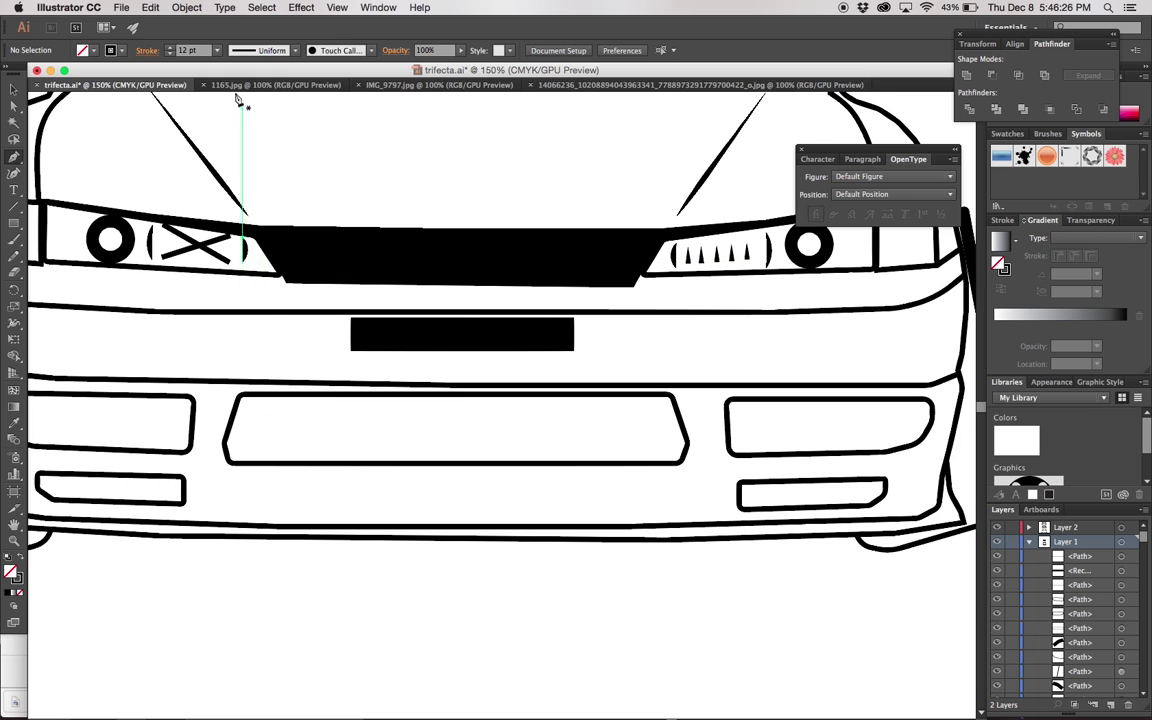
pyautogui.click(234, 410)
pyautogui.click(675, 410)
pyautogui.click(229, 428)
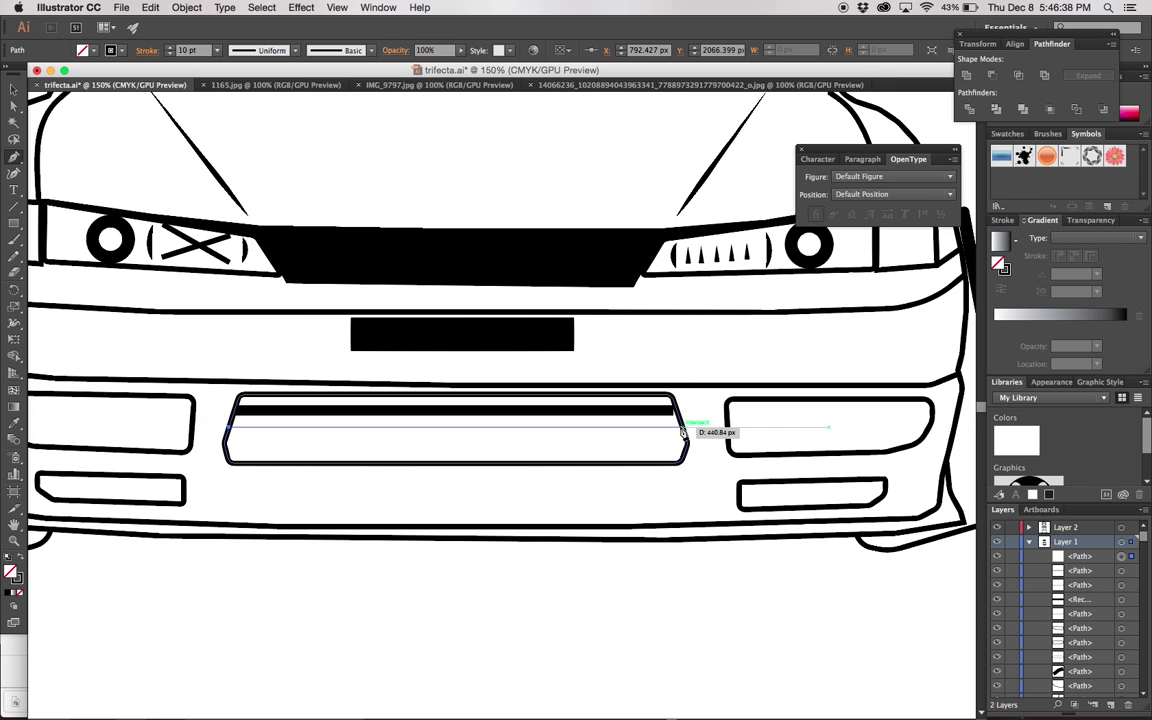
pyautogui.click(683, 430)
pyautogui.click(226, 442)
pyautogui.click(681, 442)
pyautogui.hotkey('ctrl', '+')
pyautogui.hotkey('ctrl', '+')
pyautogui.hotkey('ctrl', '+')
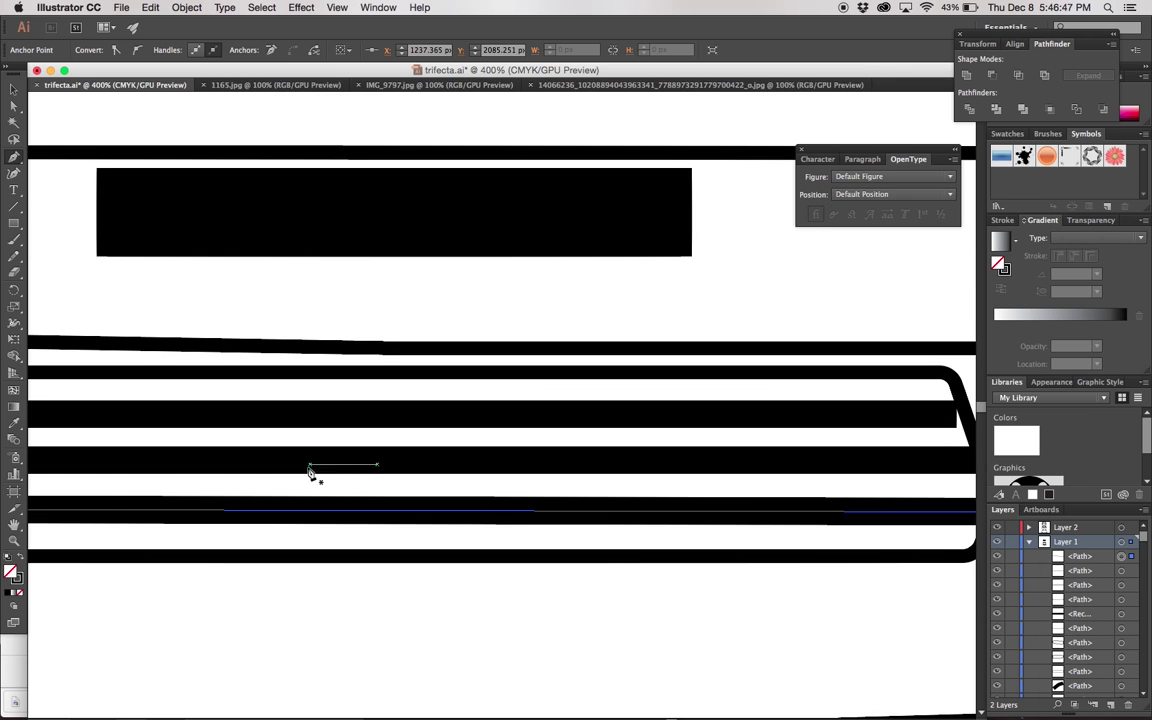
# - Shift a grille stripe slightly right and move it into alignment
pyautogui.hscroll(-5, 310, 470)
pyautogui.press('v')
pyautogui.hscroll(-3, 310, 458)
pyautogui.click(309, 453)
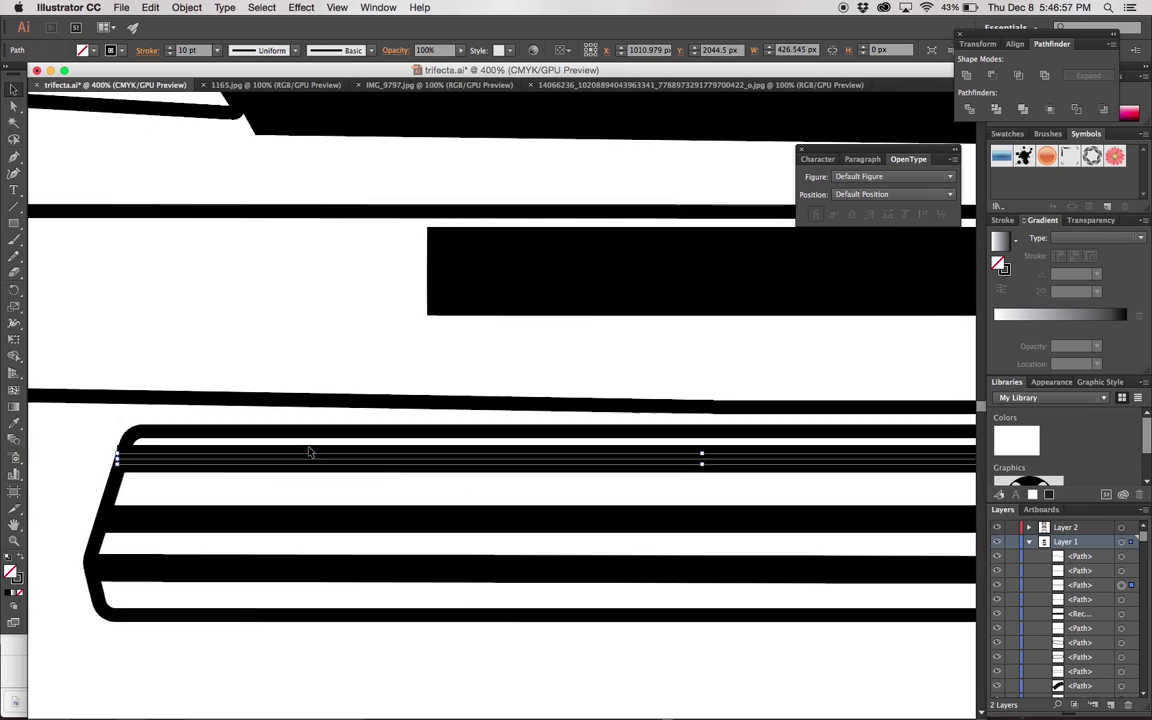
pyautogui.hscroll(10, 310, 453)
pyautogui.moveTo(804, 456); pyautogui.dragTo(810, 456)
pyautogui.hscroll(-10, 767, 483)
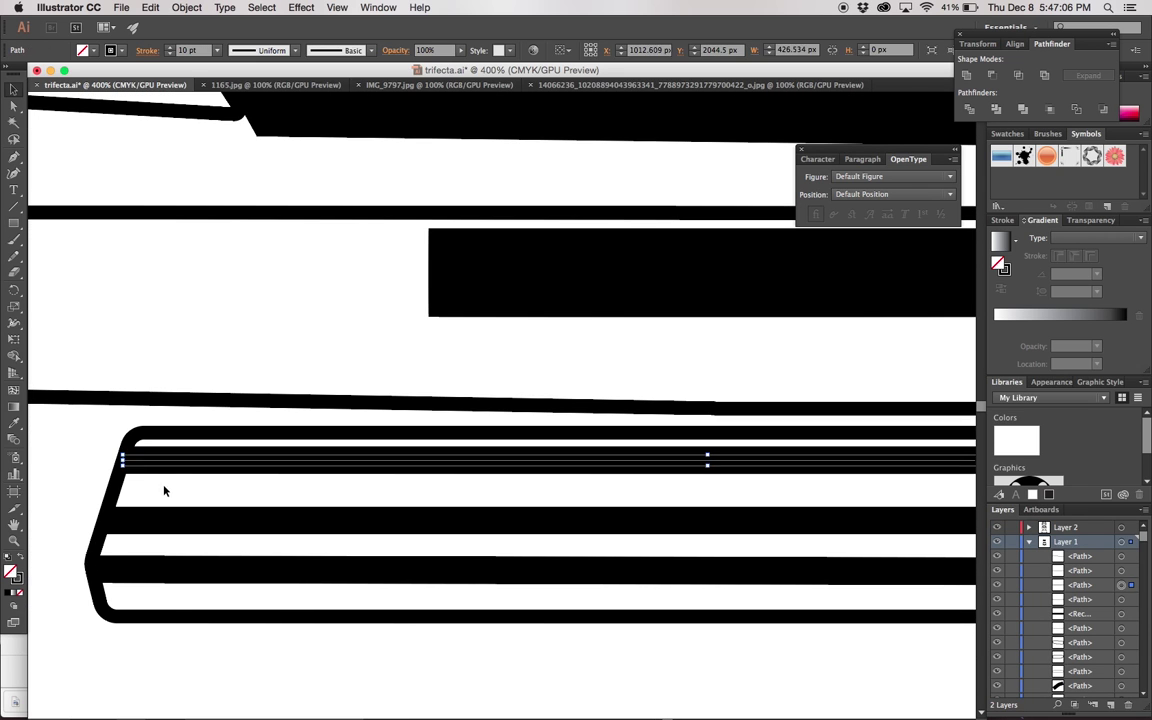
pyautogui.moveTo(165, 490); pyautogui.dragTo(141, 503)
pyautogui.click(228, 527)
# - Move the remaining grille stripes down into even spacing
pyautogui.hscroll(10, 228, 527)
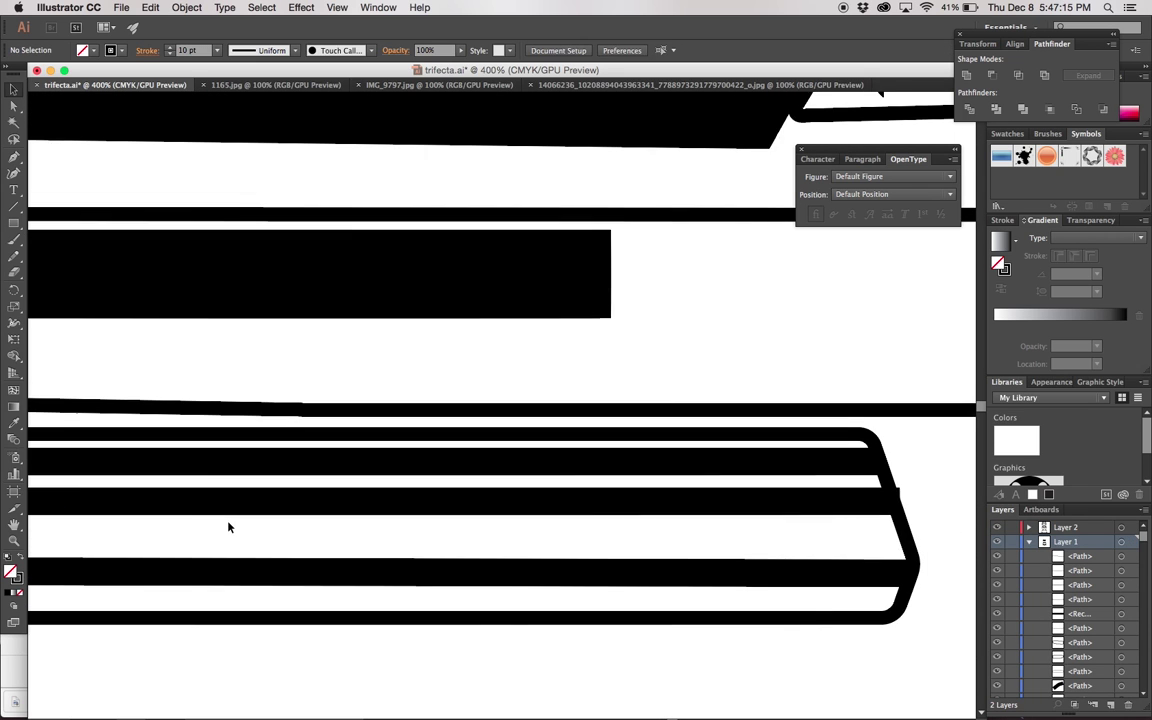
pyautogui.hscroll(2, 228, 527)
pyautogui.moveTo(860, 489); pyautogui.dragTo(790, 532)
pyautogui.click(790, 600)
pyautogui.hscroll(-10, 756, 583)
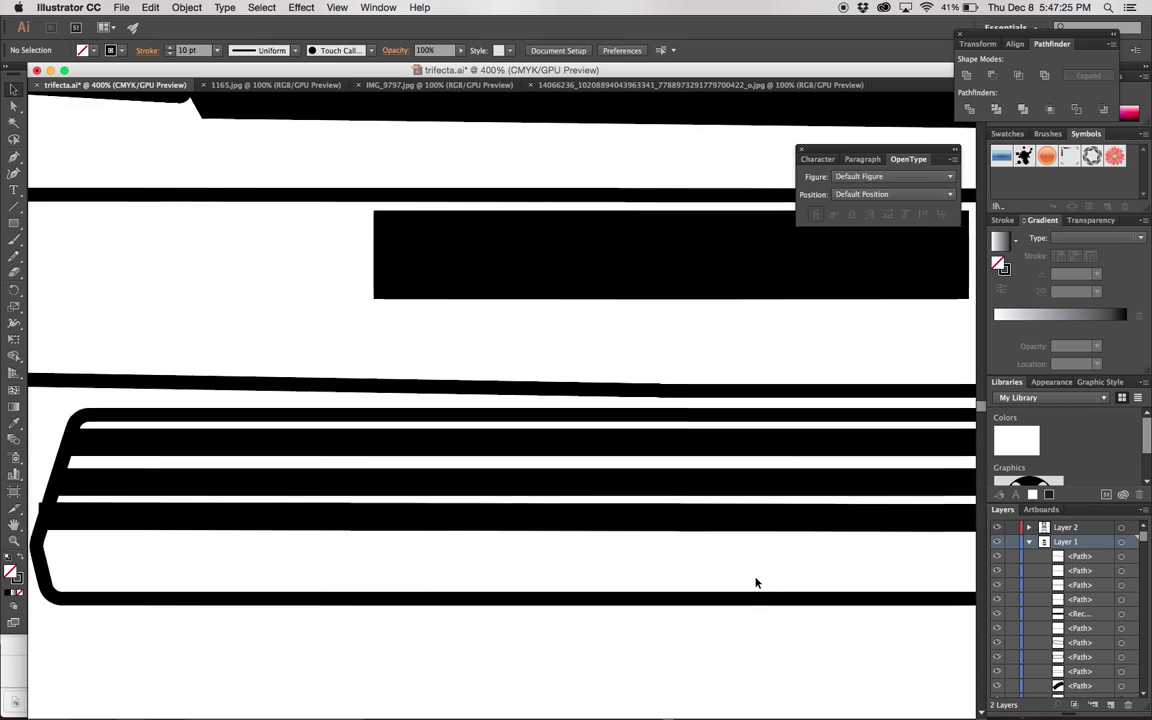
pyautogui.moveTo(60, 518); pyautogui.dragTo(55, 514)
pyautogui.hscroll(5, 144, 548)
pyautogui.moveTo(184, 506); pyautogui.dragTo(184, 511)
pyautogui.hscroll(-3, 206, 545)
pyautogui.hscroll(10, 231, 540)
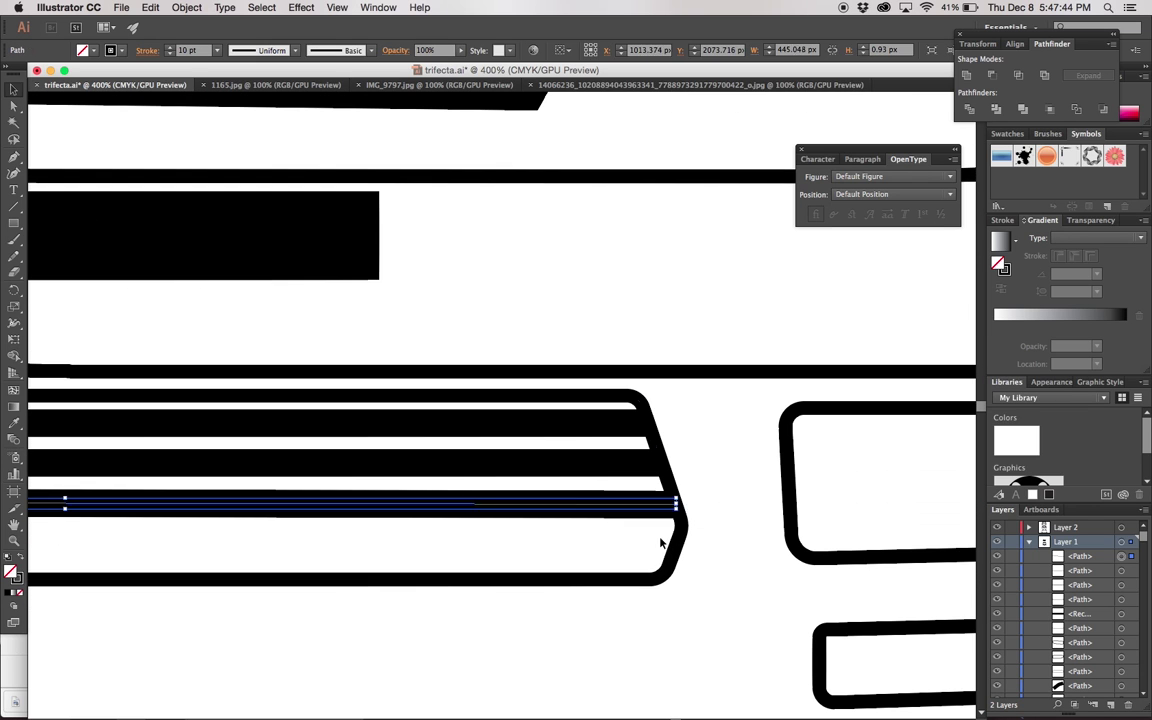
# - Draw a line along the grille's bottom edge
pyautogui.press('p')
pyautogui.click(673, 541)
pyautogui.hscroll(-5, 673, 541)
pyautogui.hscroll(-5, 321, 560)
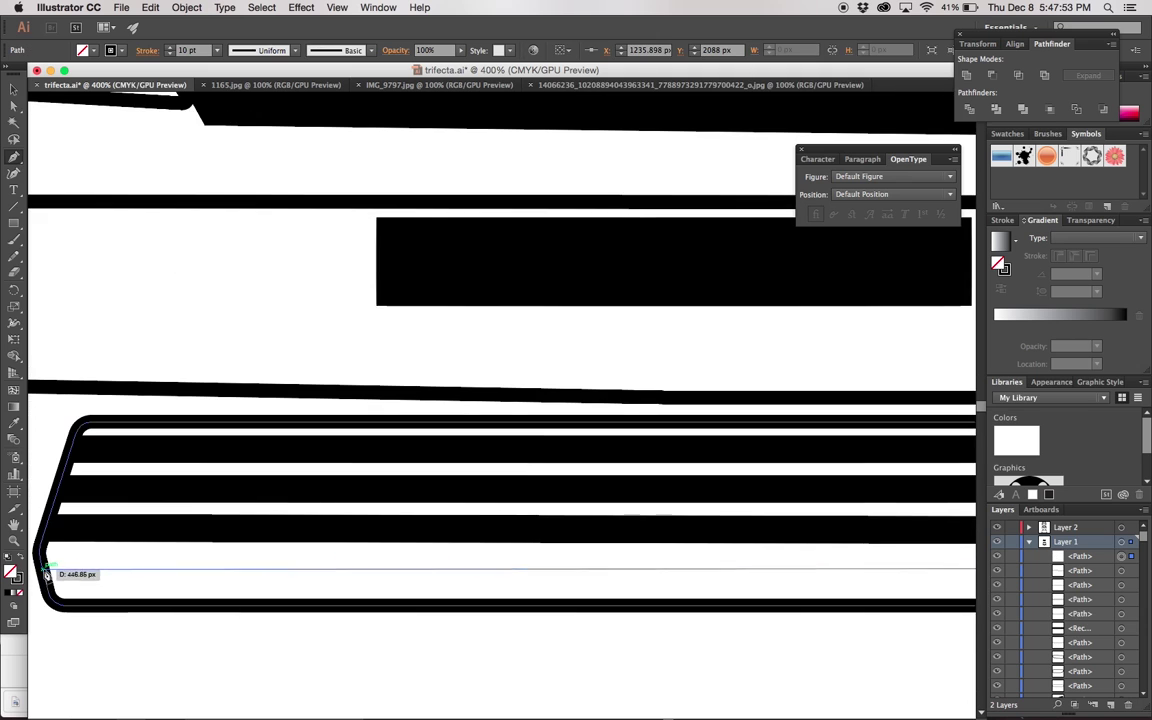
pyautogui.hotkey('ctrl', '-')
pyautogui.click(273, 492)
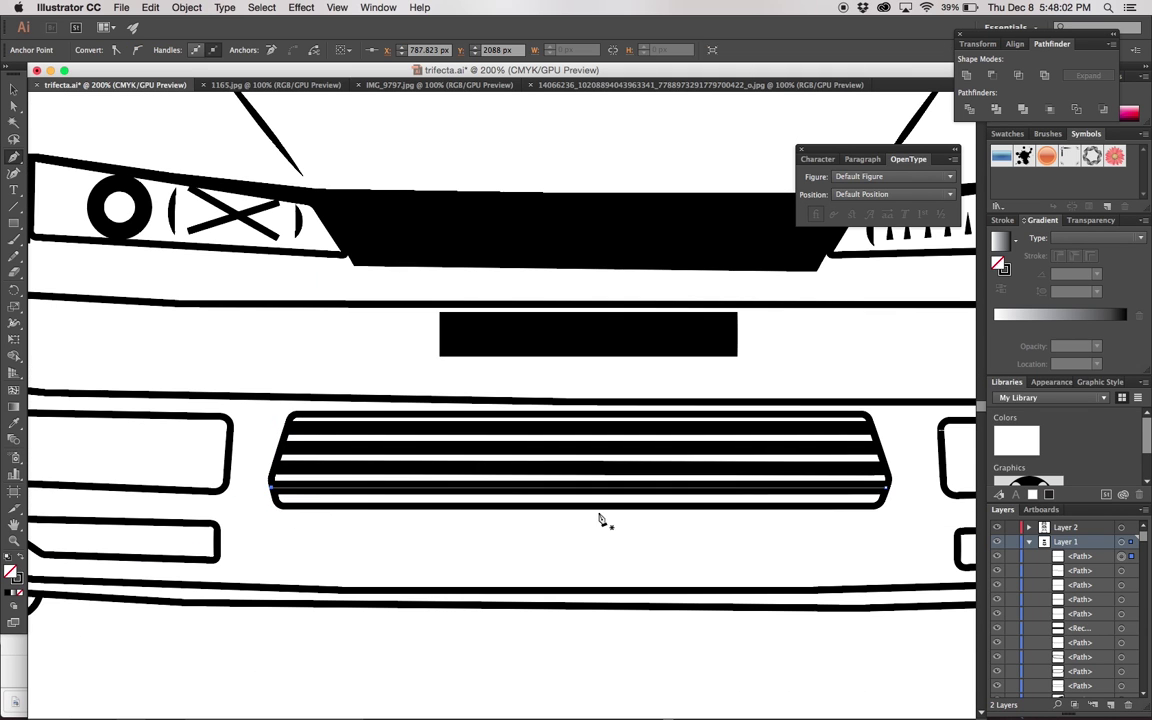
pyautogui.click(880, 506)
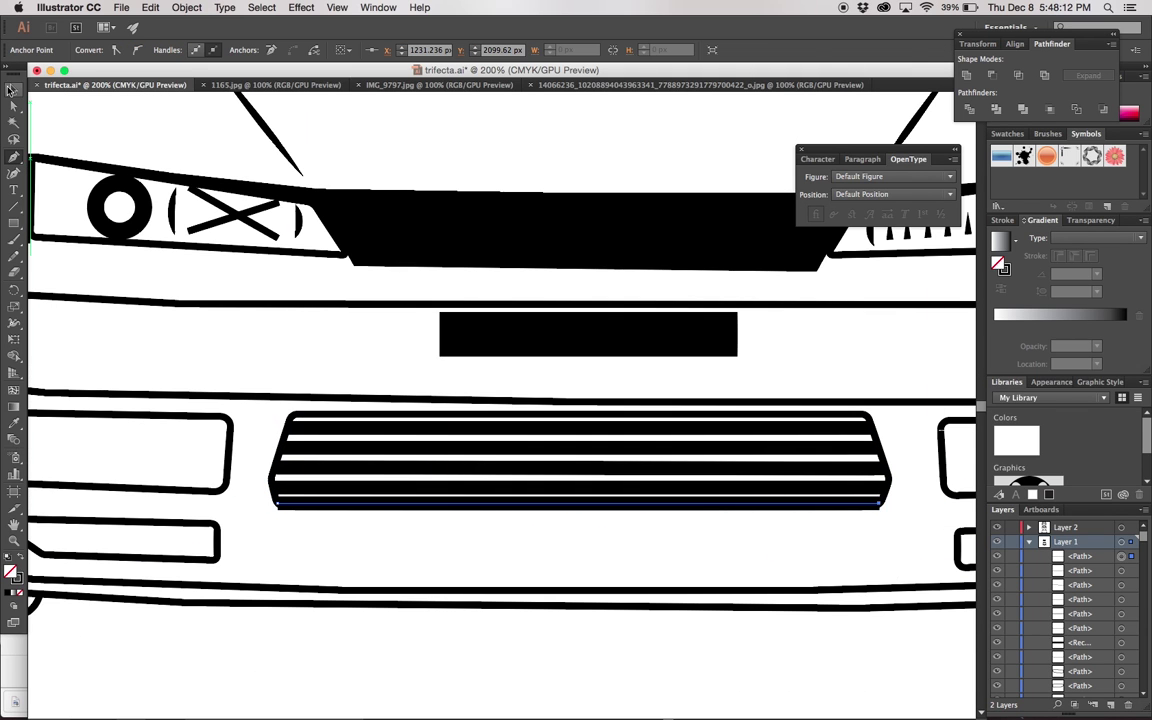
pyautogui.click(11, 89)
# - Start a Pen detail line inside the right lamp housing
pyautogui.click(332, 545)
pyautogui.hotkey('ctrl', '-')
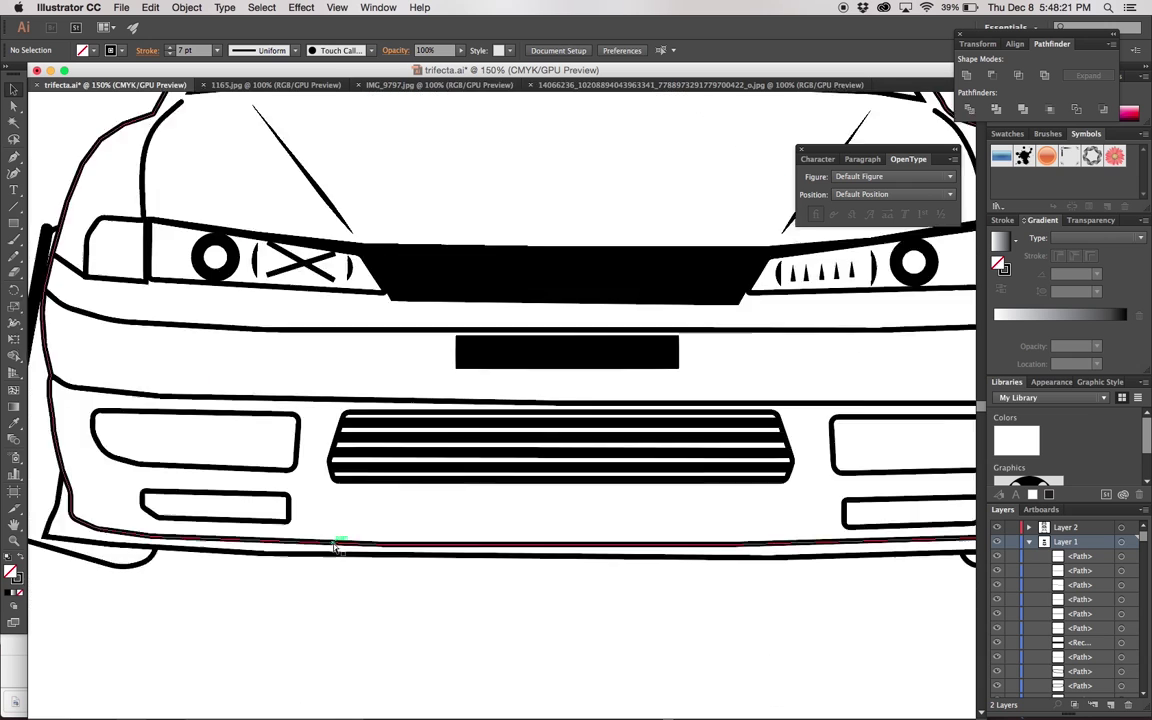
pyautogui.hotkey('ctrl', '+')
pyautogui.hotkey('ctrl', '+')
pyautogui.hotkey('ctrl', '+')
pyautogui.hscroll(3, 335, 545)
pyautogui.press('p')
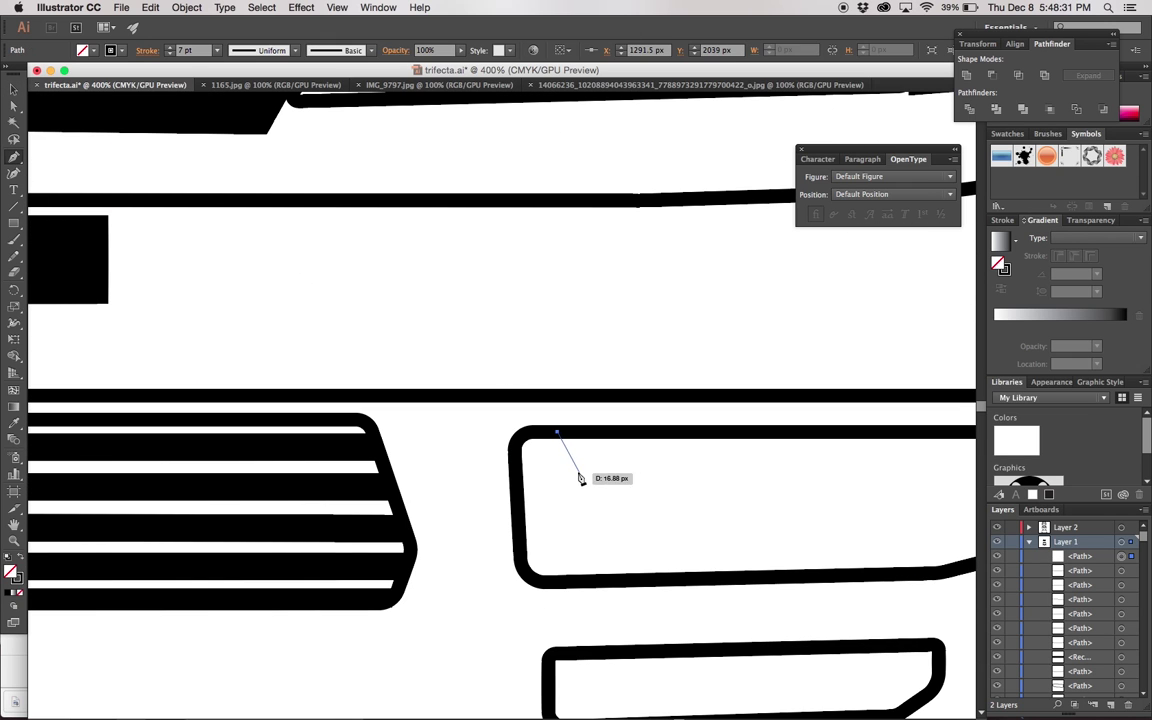
pyautogui.click(571, 459)
pyautogui.hotkey('ctrl', 'z')
pyautogui.hotkey('ctrl', 'shift', 'z')
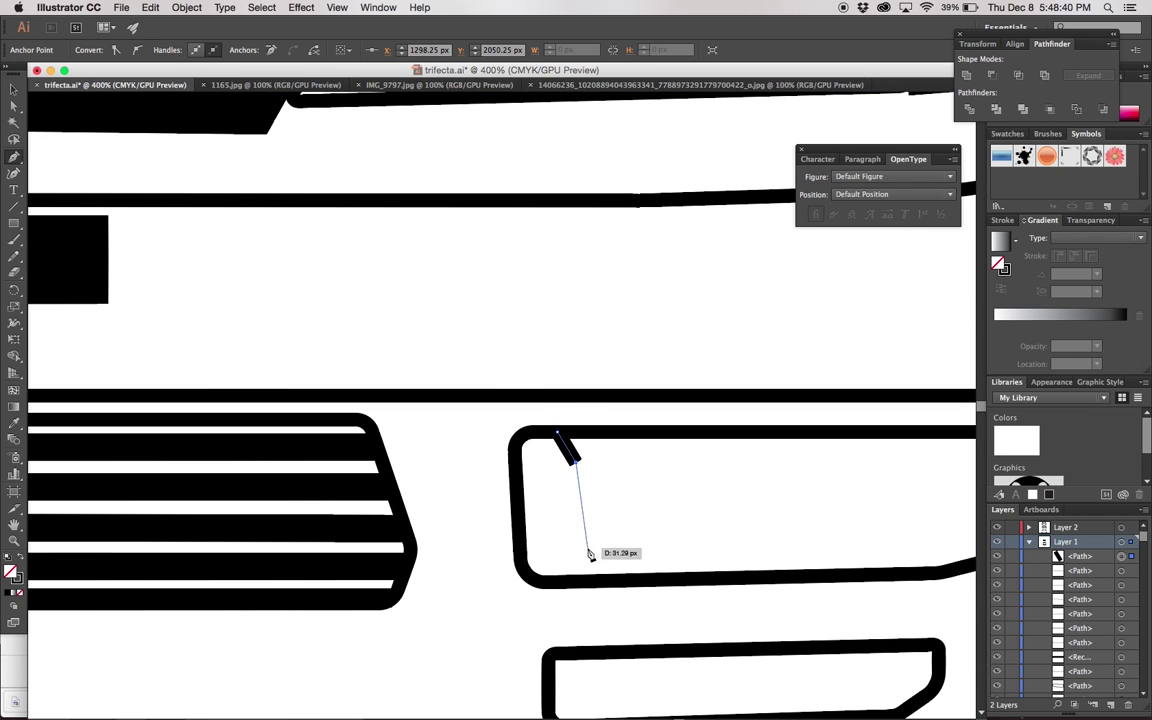
# - Draw an angled detail line and an inner lamp outline in the left lamp housing
pyautogui.hscroll(-10, 209, 488)
pyautogui.click(178, 430)
pyautogui.click(149, 465)
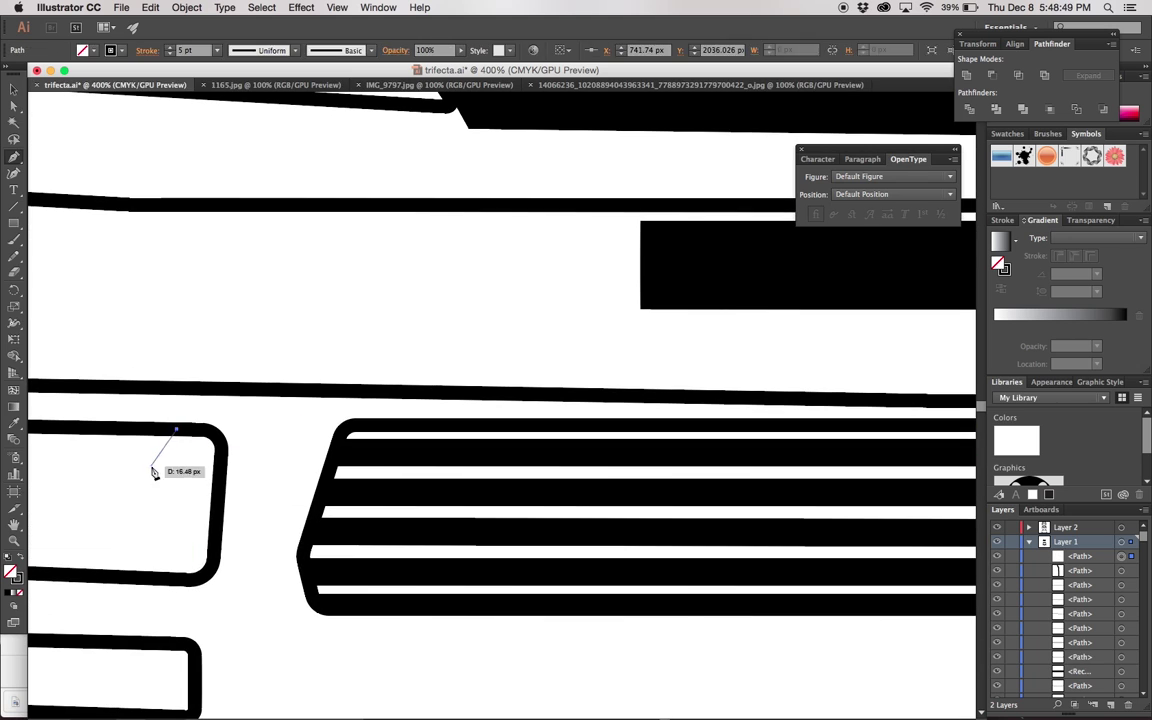
pyautogui.click(148, 578)
pyautogui.hscroll(-3, 148, 578)
pyautogui.moveTo(318, 472); pyautogui.dragTo(300, 465)
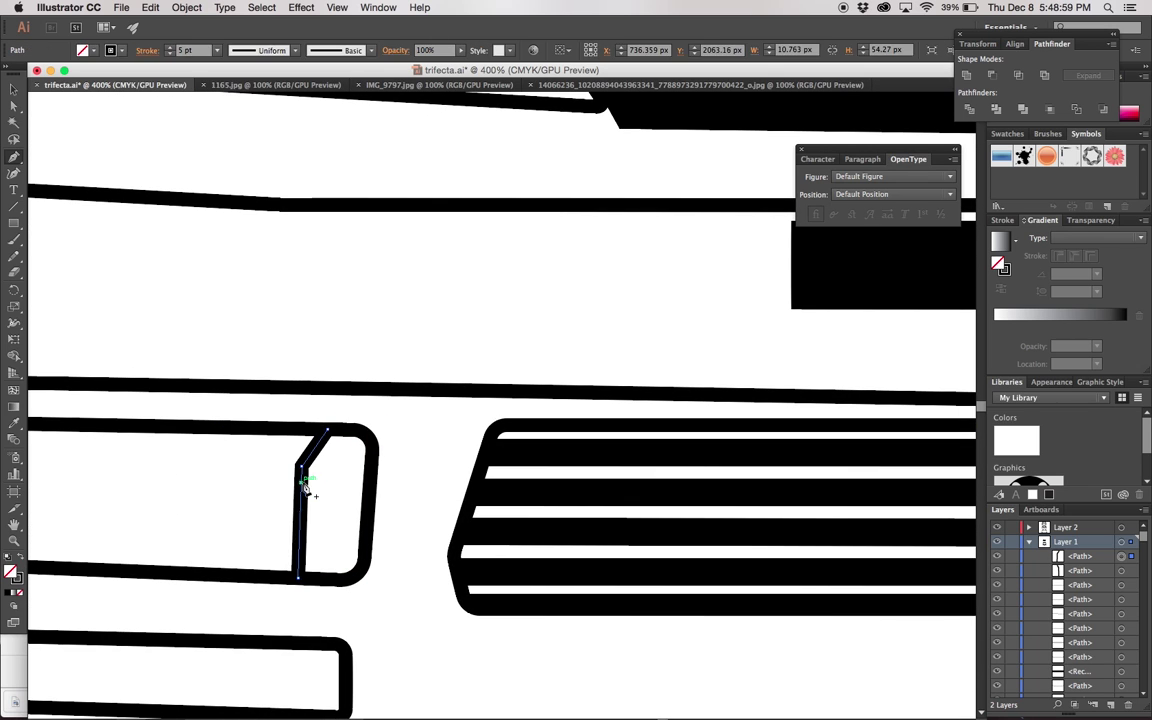
pyautogui.click(260, 540)
pyautogui.click(299, 555)
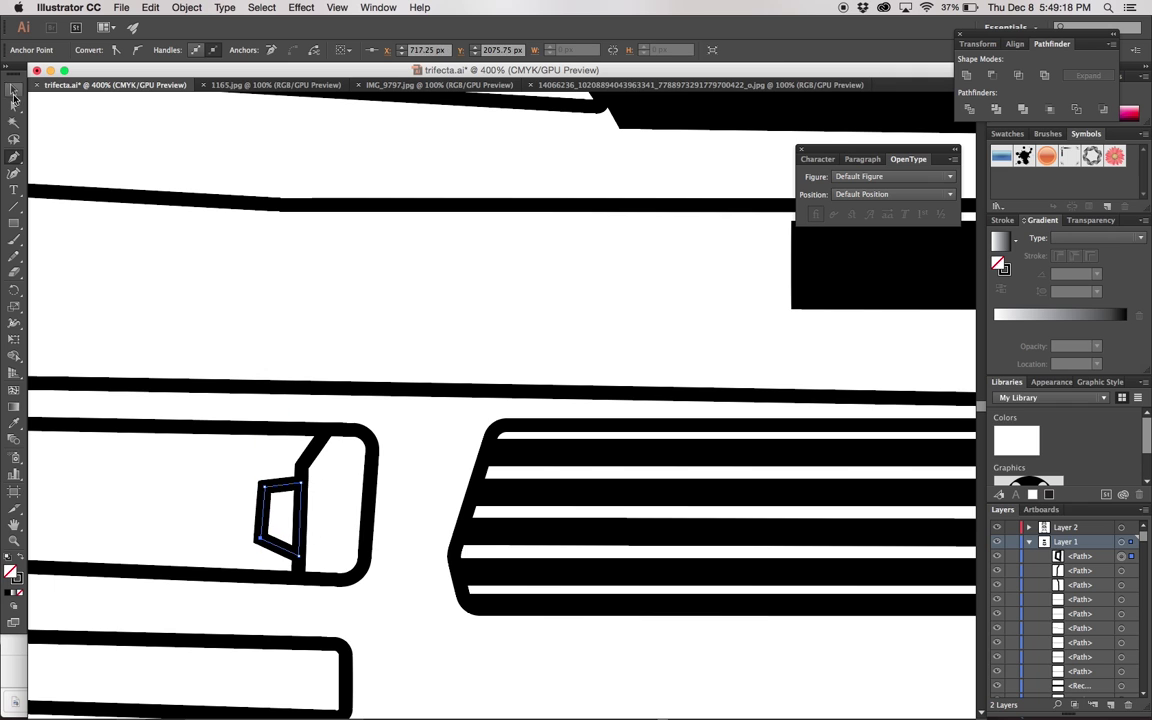
pyautogui.click(280, 530)
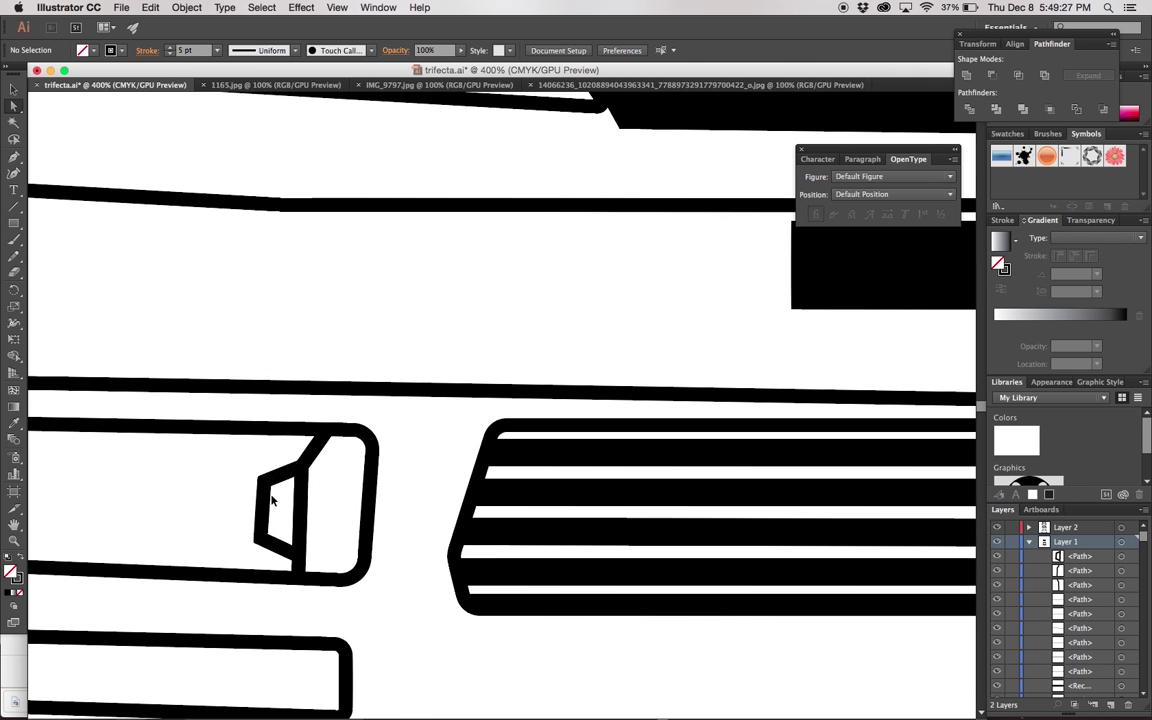
# - Draw the small closed trapezoid headlight outline inside the housing
pyautogui.hotkey('ctrl', '+')
pyautogui.hotkey('ctrl', '+')
pyautogui.hotkey('ctrl', '-')
pyautogui.hotkey('ctrl', '-')
pyautogui.hotkey('ctrl', '-')
pyautogui.press('p')
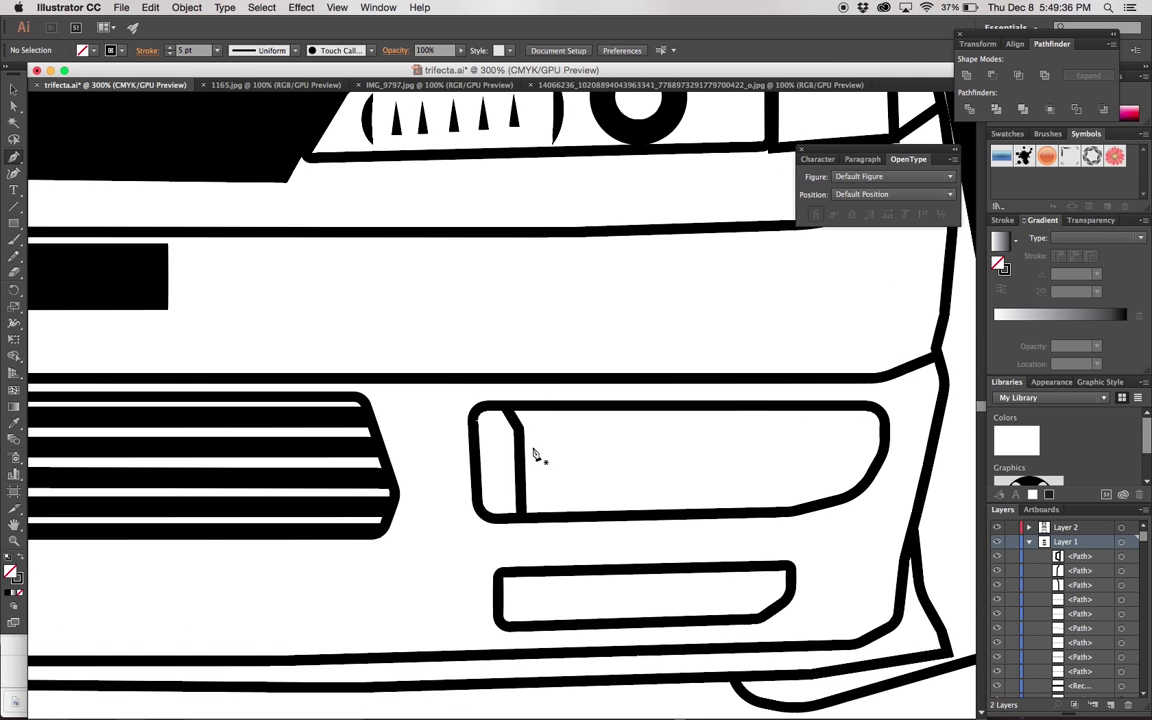
pyautogui.click(518, 430)
pyautogui.click(548, 441)
pyautogui.click(521, 504)
pyautogui.hotkey('ctrl', '-')
pyautogui.hotkey('ctrl', '-')
pyautogui.hotkey('ctrl', '-')
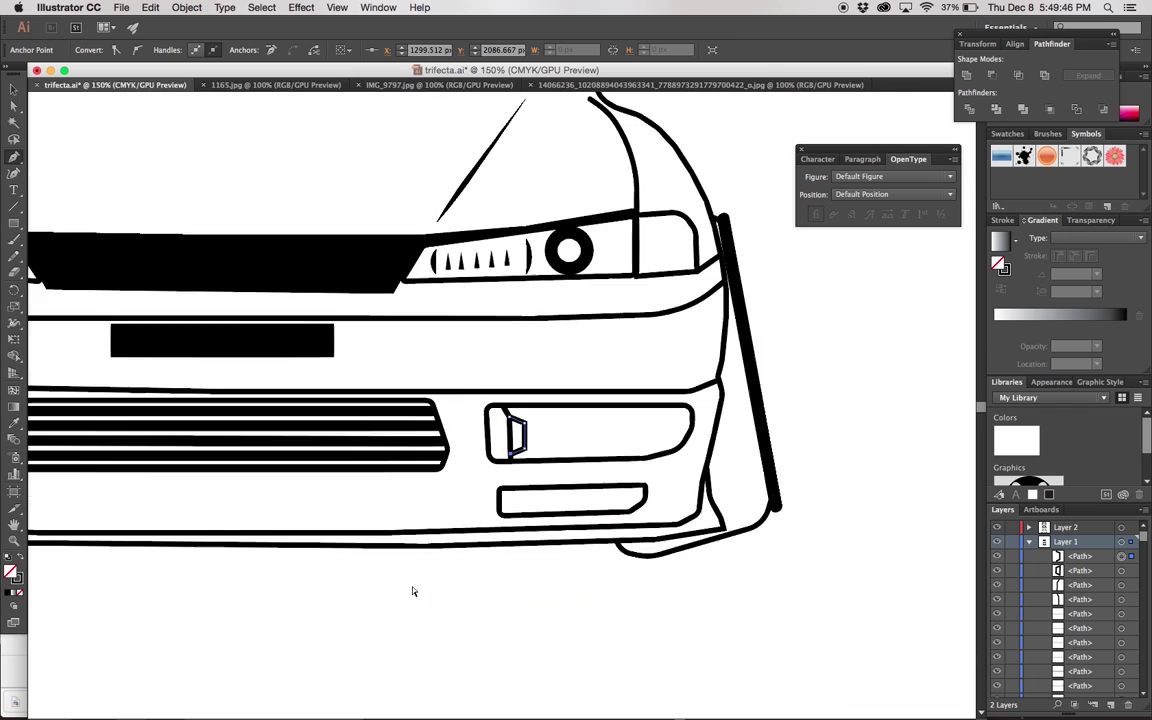
pyautogui.hotkey('ctrl', '+')
pyautogui.hotkey('ctrl', '+')
pyautogui.hotkey('ctrl', '+')
pyautogui.hotkey('ctrl', '+')
pyautogui.hscroll(5, 605, 505)
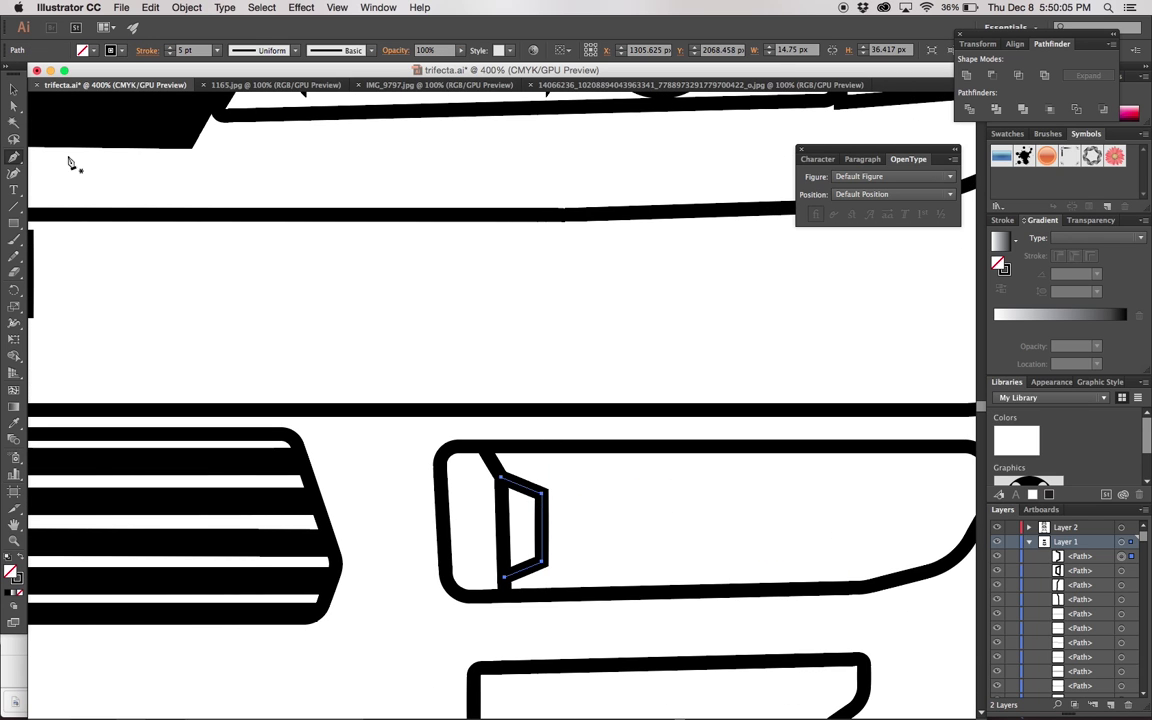
# - Draw two diagonal lines, one curved, from the housing's top edge down to the trapezoid
pyautogui.click(545, 510)
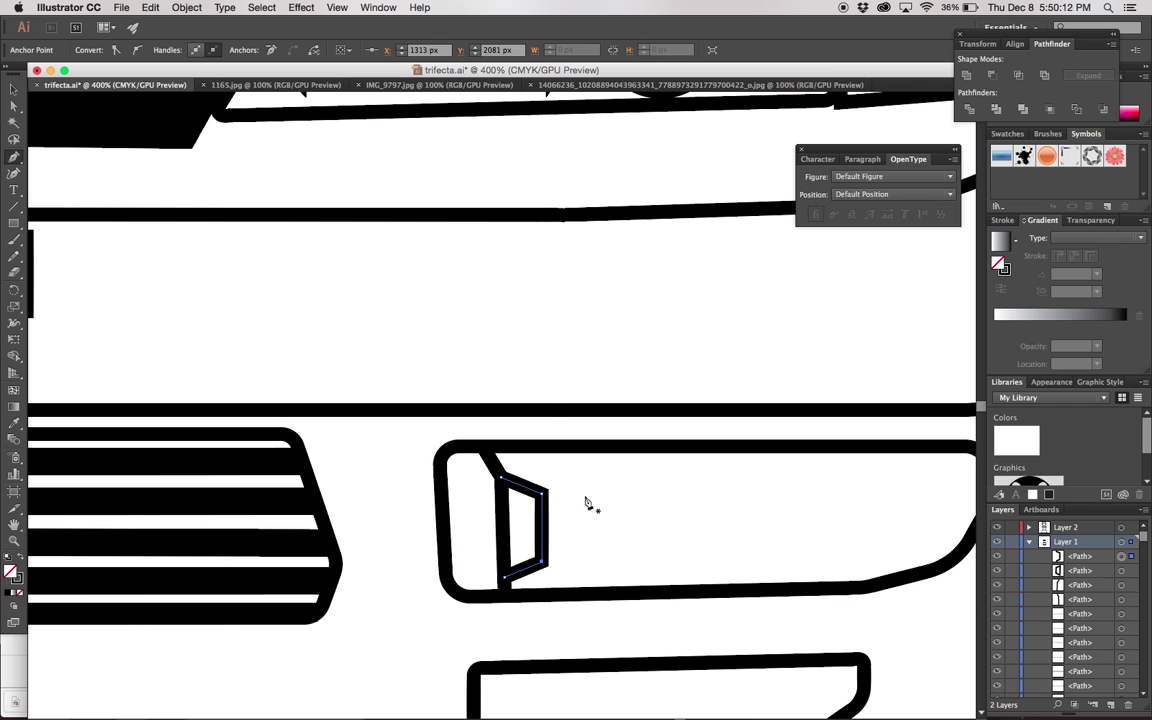
pyautogui.click(704, 449)
pyautogui.moveTo(660, 488); pyautogui.dragTo(586, 527)
pyautogui.press('Escape')
pyautogui.click(782, 448)
pyautogui.click(697, 540)
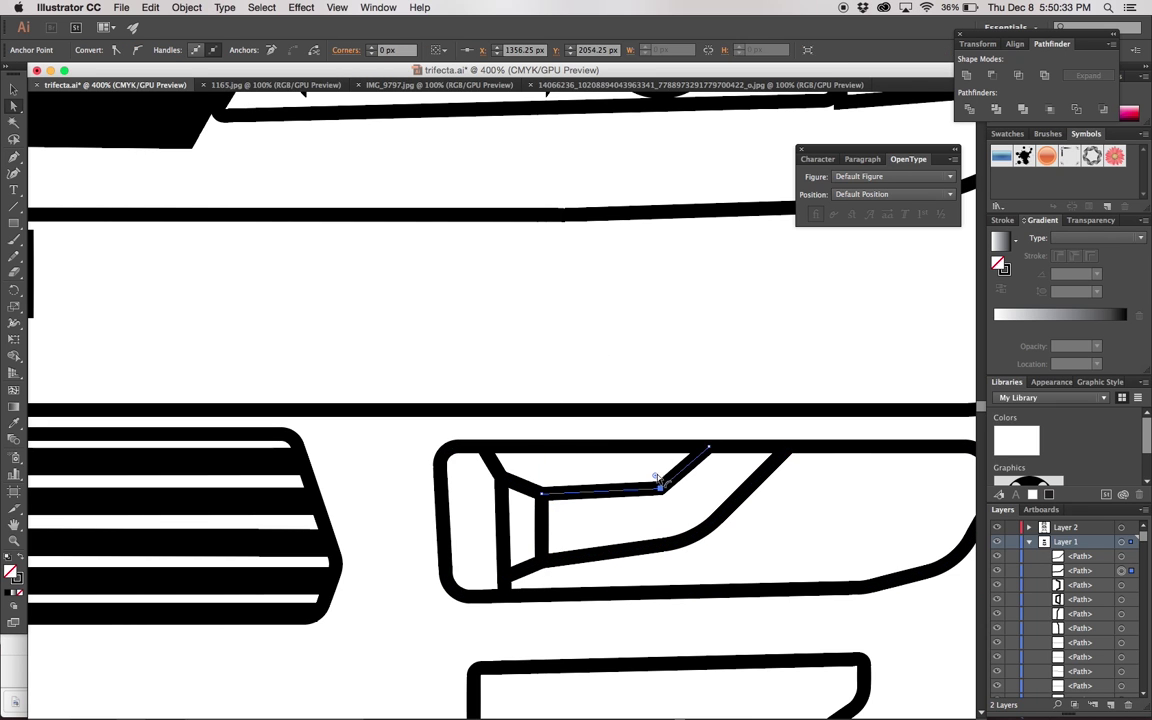
pyautogui.press('Escape')
pyautogui.scroll(-3, 670, 525)
pyautogui.scroll(3, 423, 539)
pyautogui.scroll(-4, 423, 539)
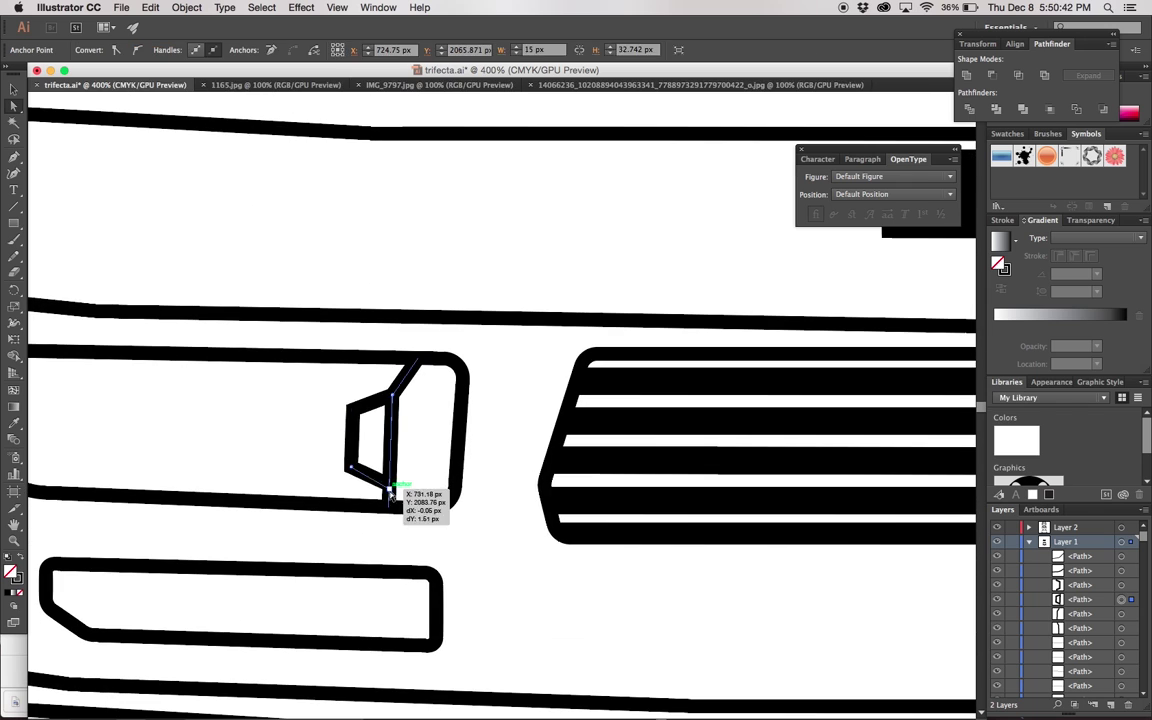
# - Draw upper and lower bent headlight lines in the left housing ending at the trapezoid
pyautogui.press('p')
pyautogui.click(200, 354)
pyautogui.click(251, 398)
pyautogui.click(352, 405)
pyautogui.press('Escape')
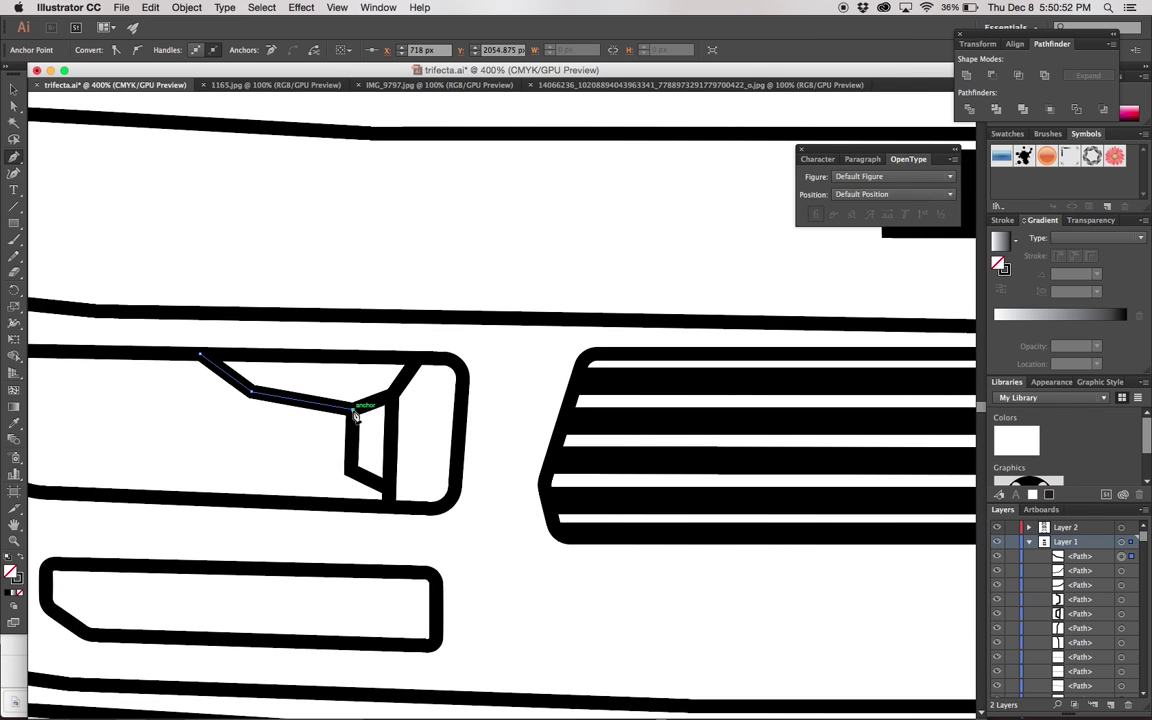
pyautogui.click(119, 353)
pyautogui.click(212, 430)
pyautogui.click(350, 469)
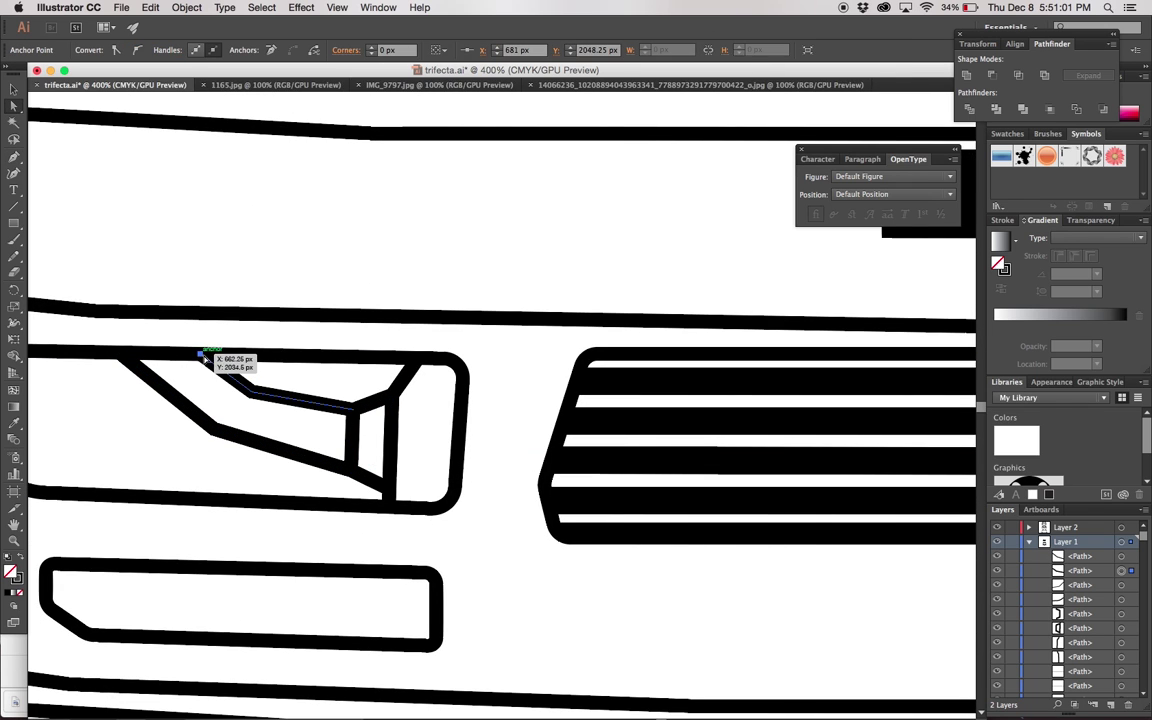
pyautogui.press('Escape')
# - Reshape a corner of the inner headlight shape and inspect the lower diagonal line
pyautogui.scroll(-3, 290, 385)
pyautogui.scroll(-3, 400, 404)
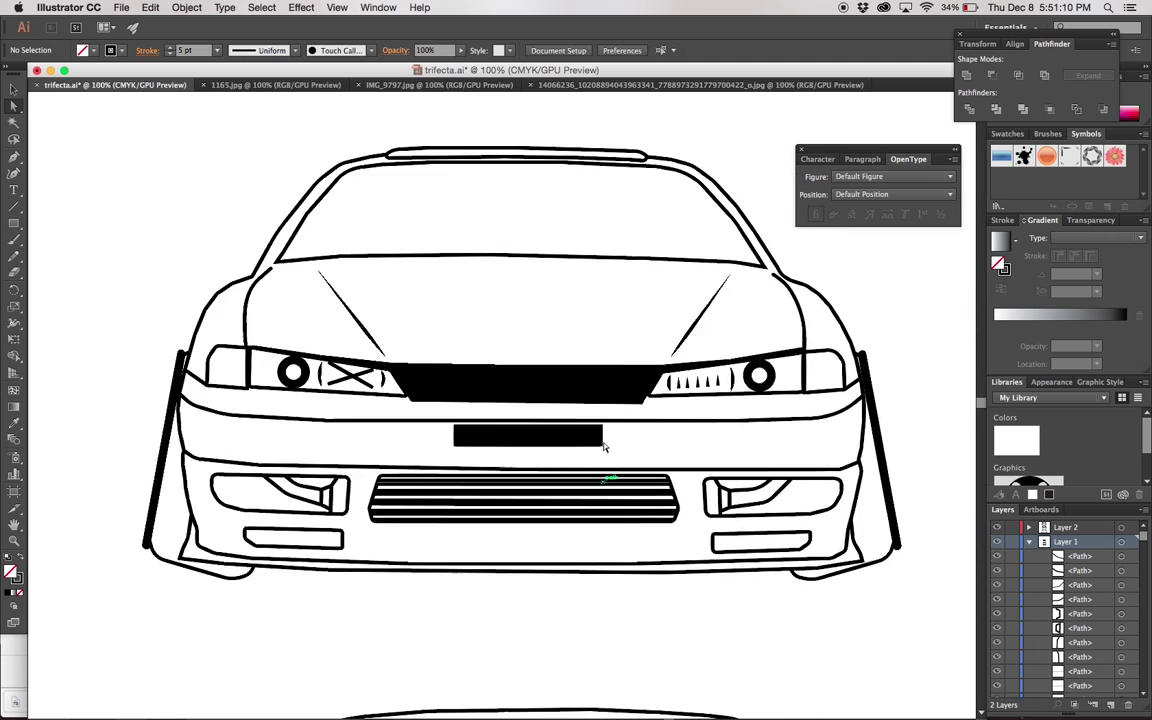
pyautogui.scroll(-3, 604, 460)
pyautogui.scroll(2, 605, 447)
pyautogui.scroll(4, 605, 447)
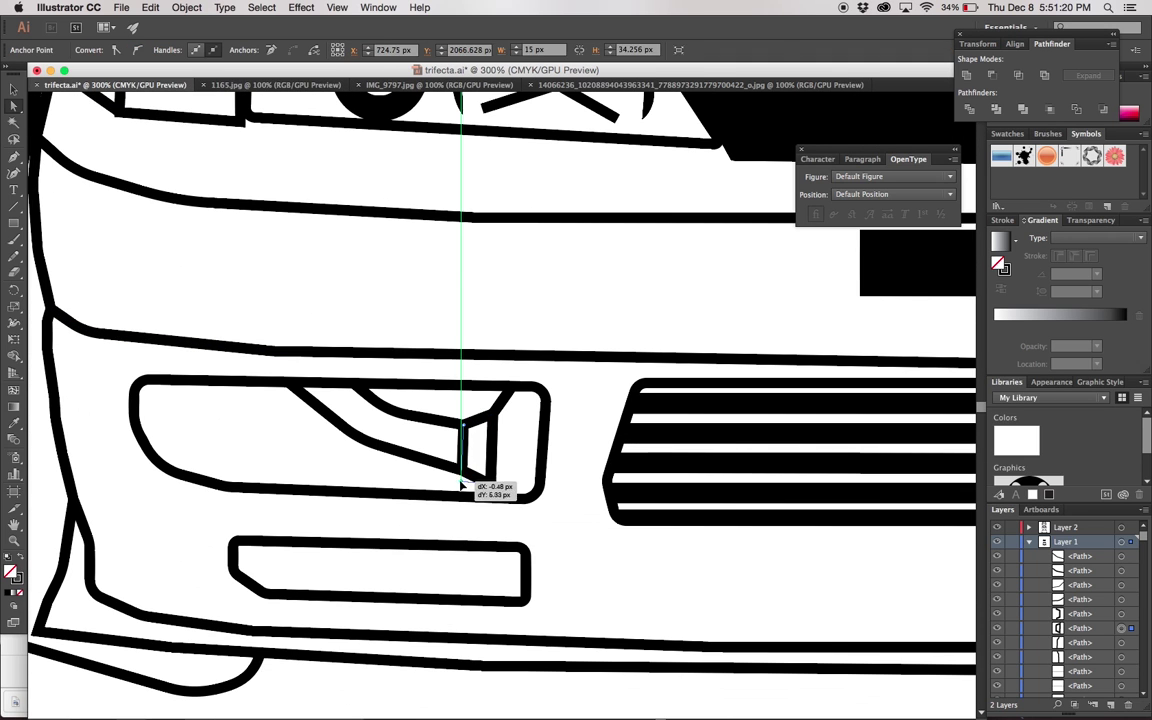
pyautogui.moveTo(463, 480)
pyautogui.mouseDown()
pyautogui.moveTo(492, 494)
pyautogui.moveTo(436, 483)
pyautogui.moveTo(445, 474)
pyautogui.mouseUp()
pyautogui.scroll(3, 445, 474)
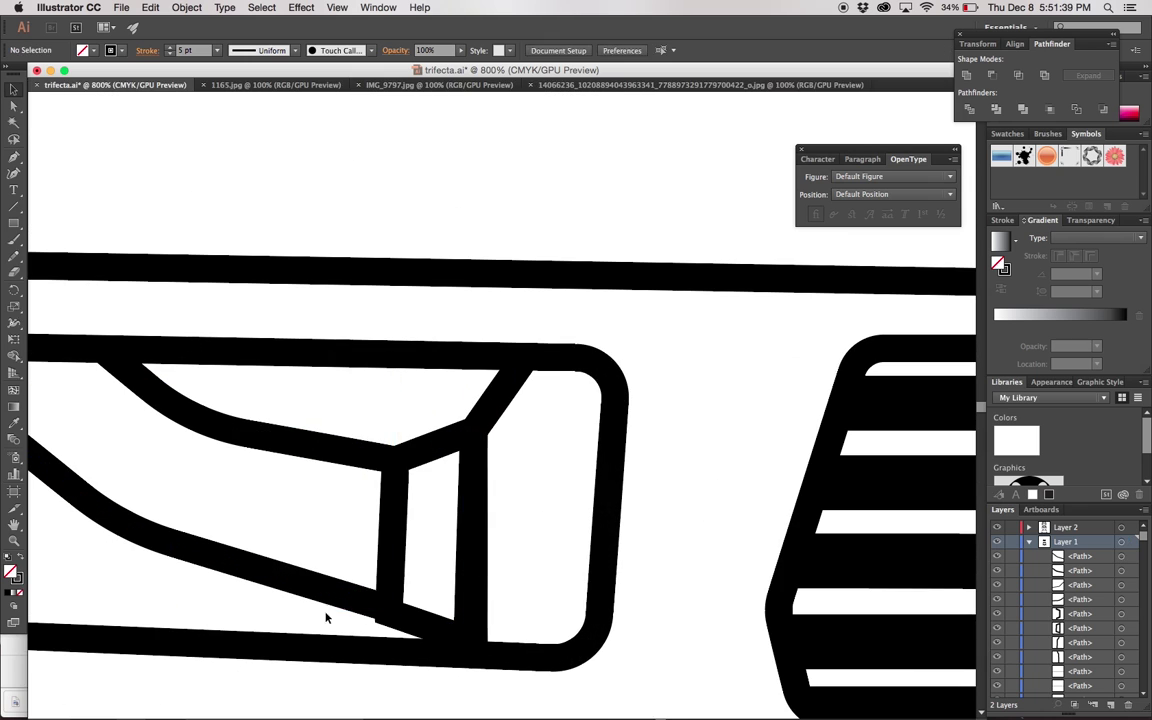
pyautogui.doubleClick(335, 601)
pyautogui.press('Escape')
# - Move the diagonal line's start point up-left and align the headlight corner with the trapezoid
pyautogui.hscroll(-5, 300, 500)
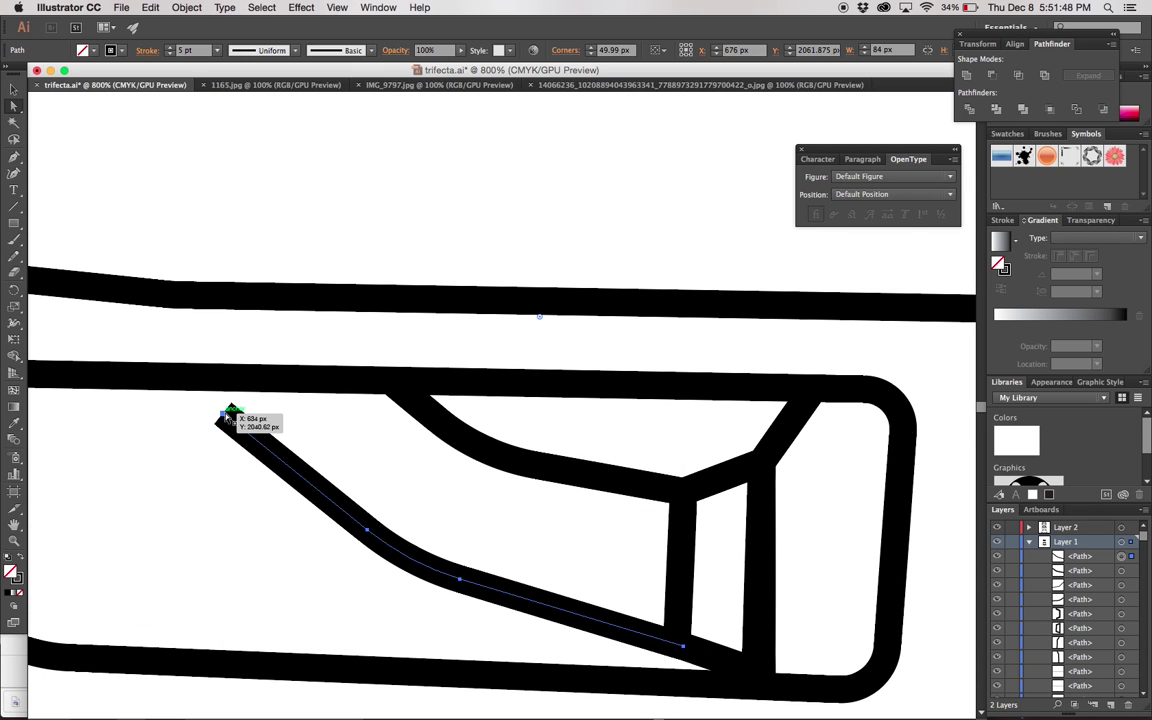
pyautogui.moveTo(225, 404); pyautogui.dragTo(190, 380)
pyautogui.hscroll(10, 248, 510)
pyautogui.hscroll(5, 248, 510)
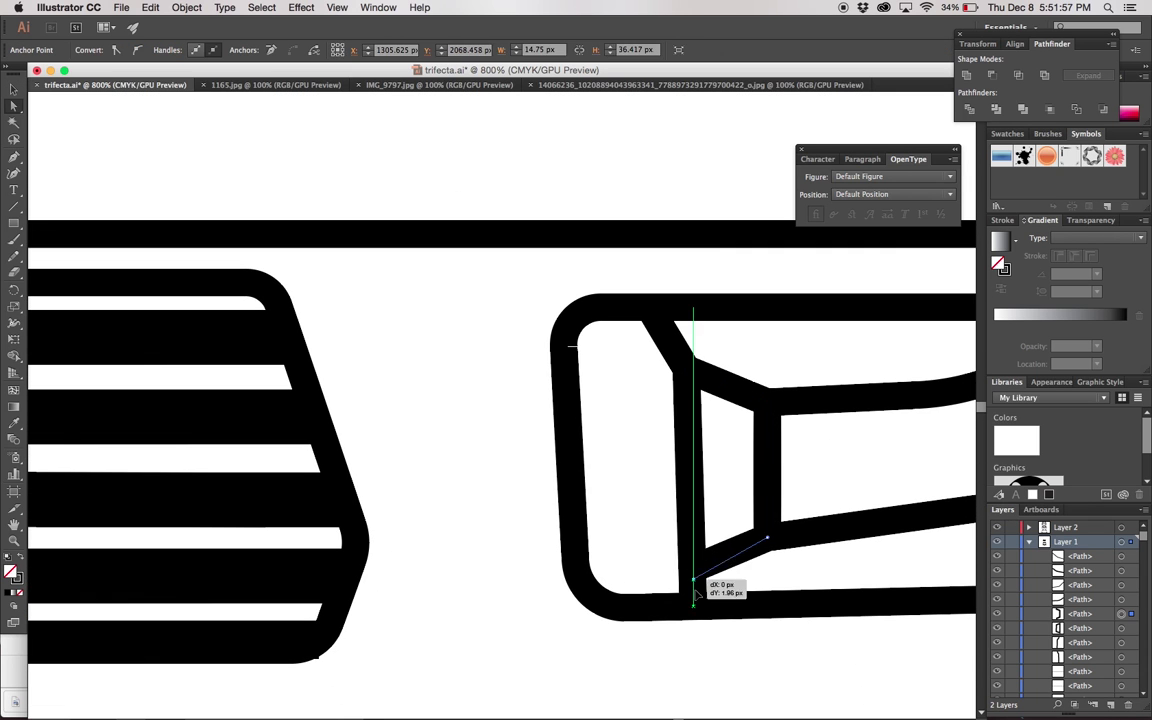
pyautogui.moveTo(766, 530)
pyautogui.mouseDown()
pyautogui.moveTo(772, 568)
pyautogui.moveTo(784, 560)
pyautogui.mouseUp()
# - Select the diagonal headlight line with the Direct Selection tool, then deselect it
pyautogui.hscroll(-10, 700, 450)
pyautogui.click(630, 360)
pyautogui.press('v')
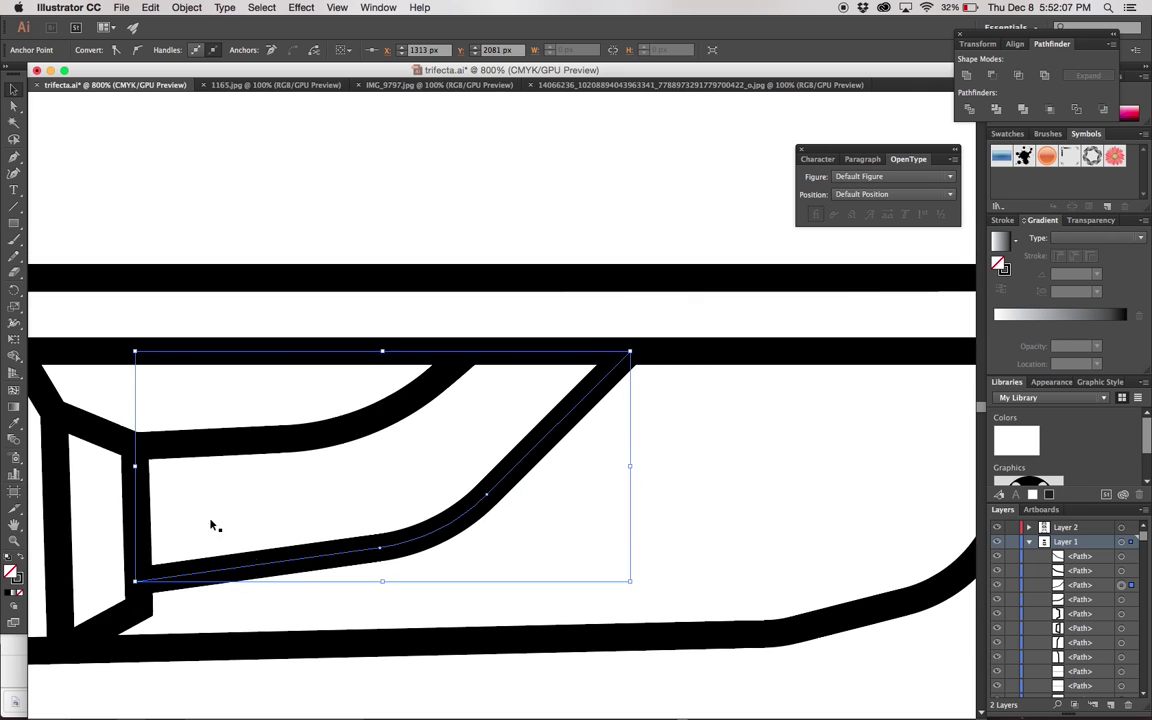
pyautogui.press('a')
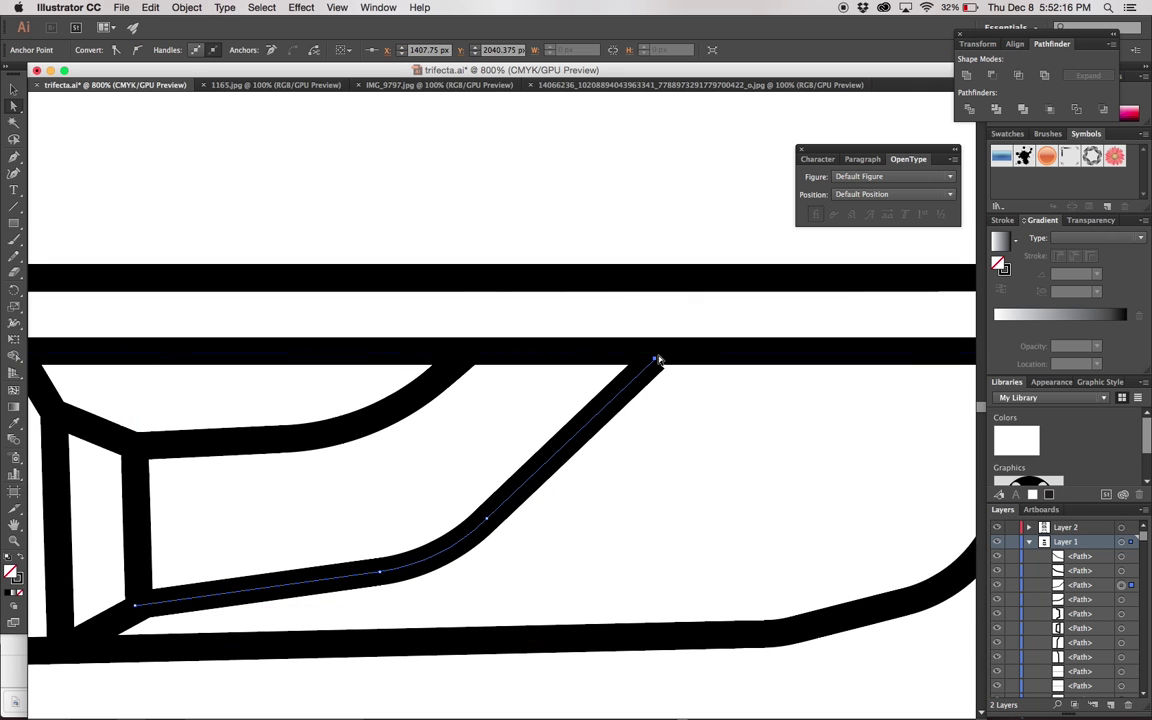
pyautogui.click(674, 400)
pyautogui.scroll(-2, 676, 406)
pyautogui.scroll(-2, 676, 406)
pyautogui.scroll(-3, 700, 400)
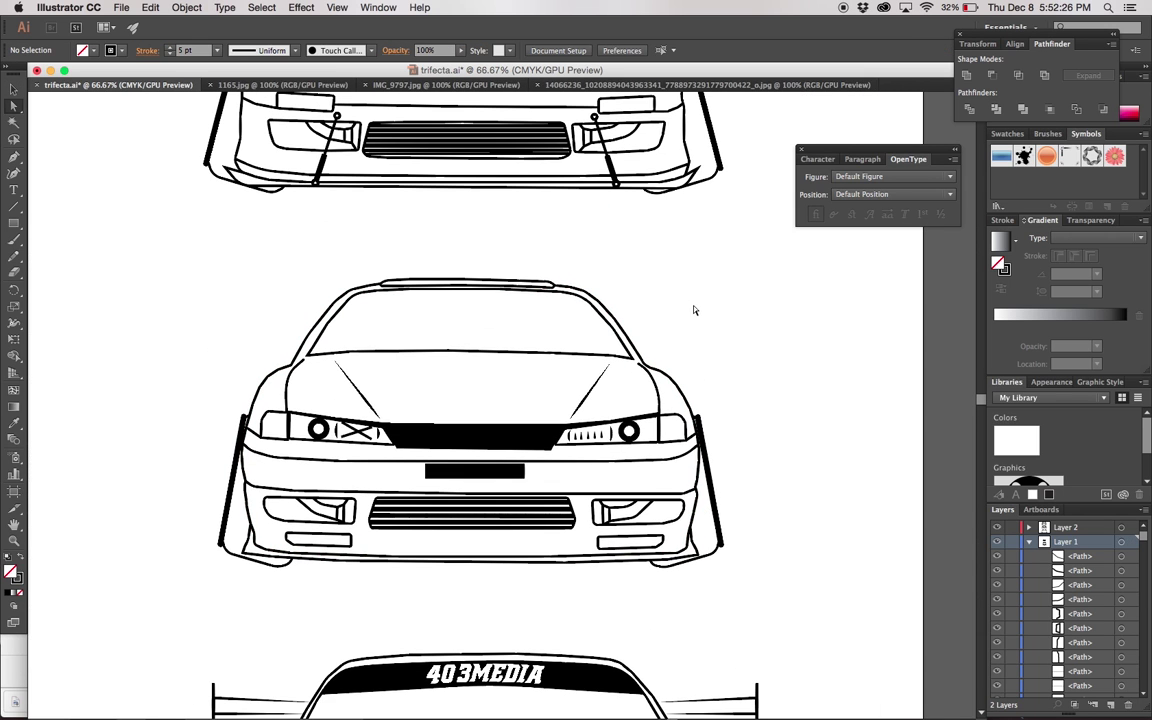
# - Draw a thin rounded pill bar to the left of the middle car's licence plate
pyautogui.scroll(-3, 694, 310)
pyautogui.hscroll(-2, 694, 310)
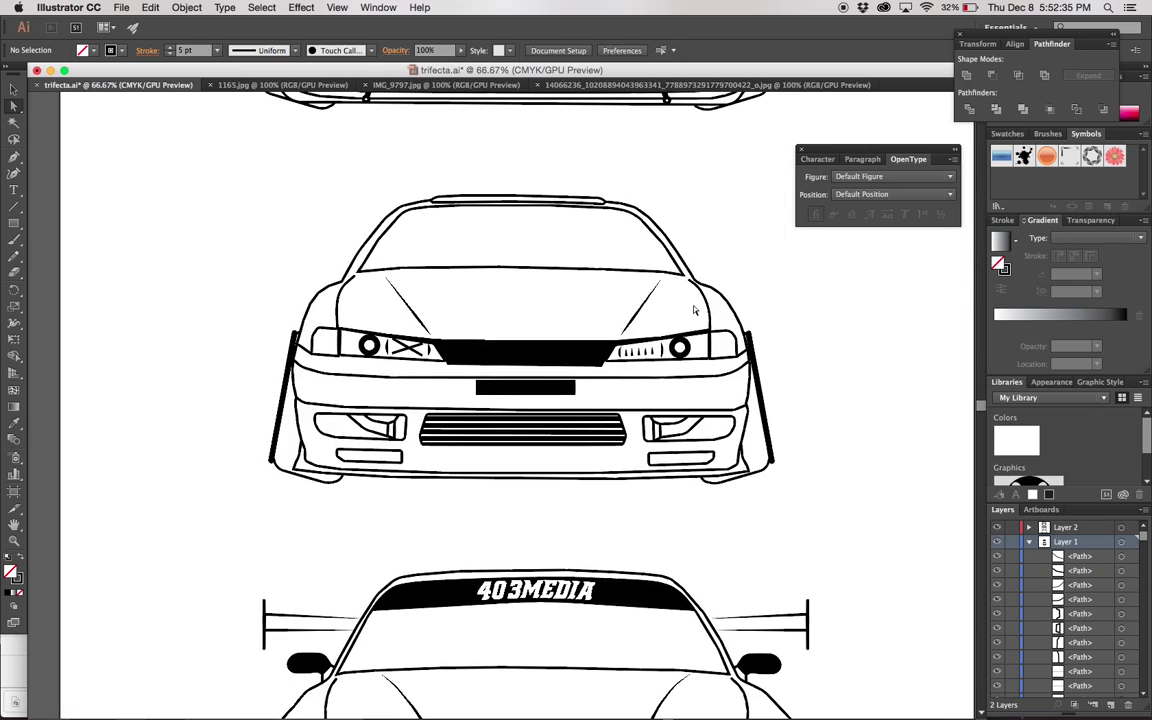
pyautogui.scroll(-3, 1060, 620)
pyautogui.click(999, 692)
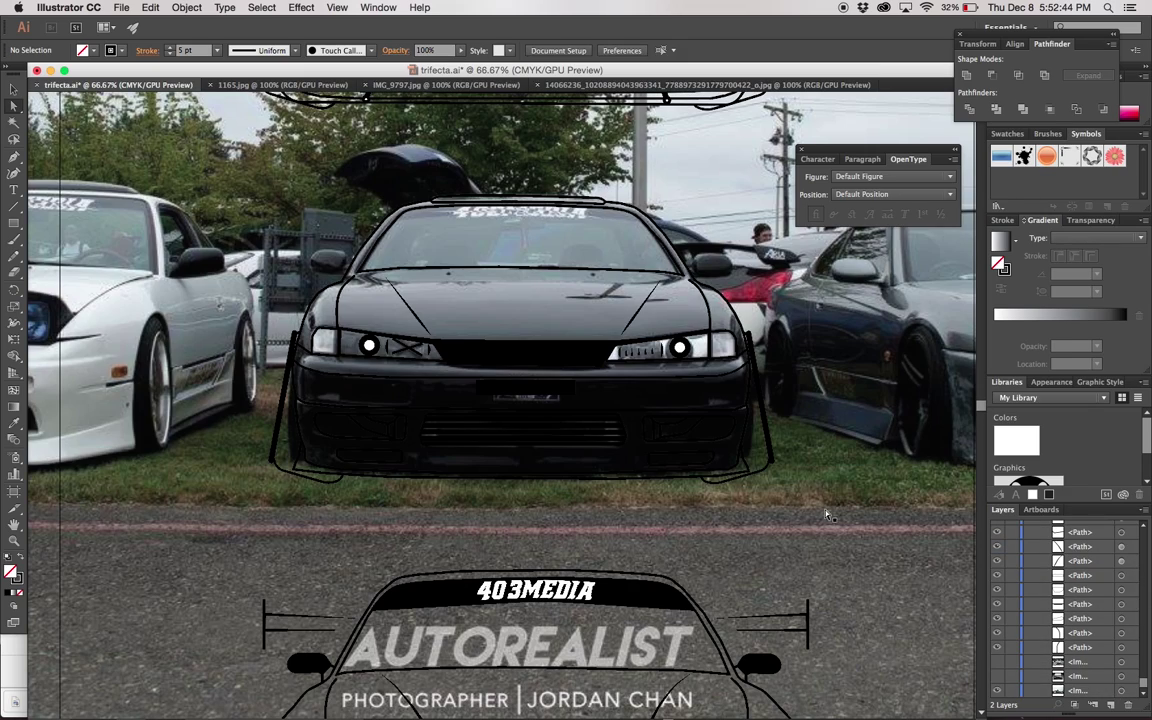
pyautogui.scroll(1, 828, 515)
pyautogui.scroll(1, 828, 515)
pyautogui.scroll(4, 945, 617)
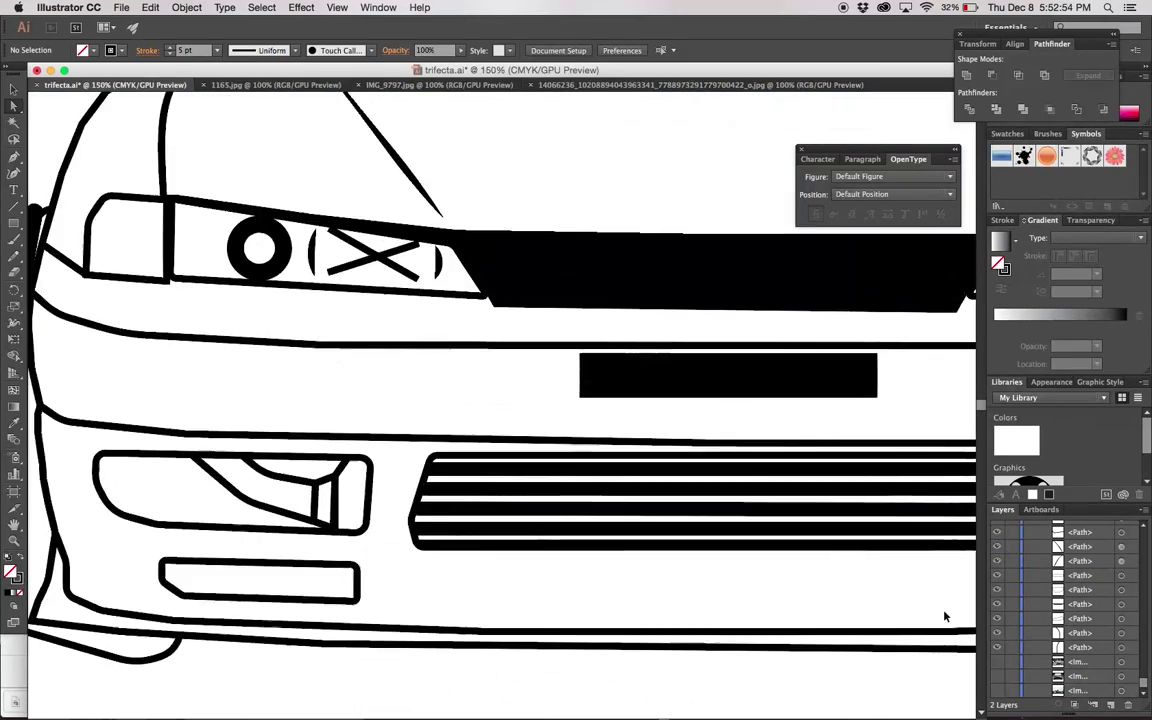
pyautogui.scroll(2, 945, 617)
pyautogui.press('\\')
pyautogui.moveTo(290, 575); pyautogui.dragTo(290, 406)
pyautogui.moveTo(426, 445); pyautogui.dragTo(553, 437)
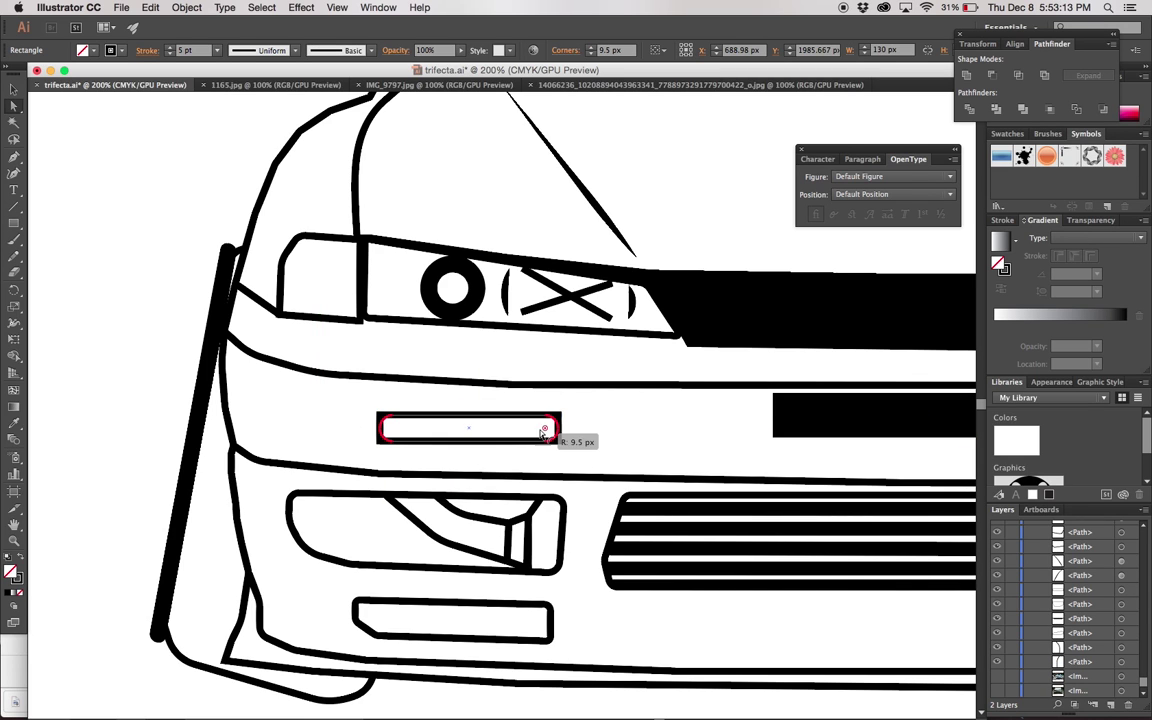
# - Make the pill solid black and place a copy on the right of the plate
pyautogui.press('v')
pyautogui.click(479, 419)
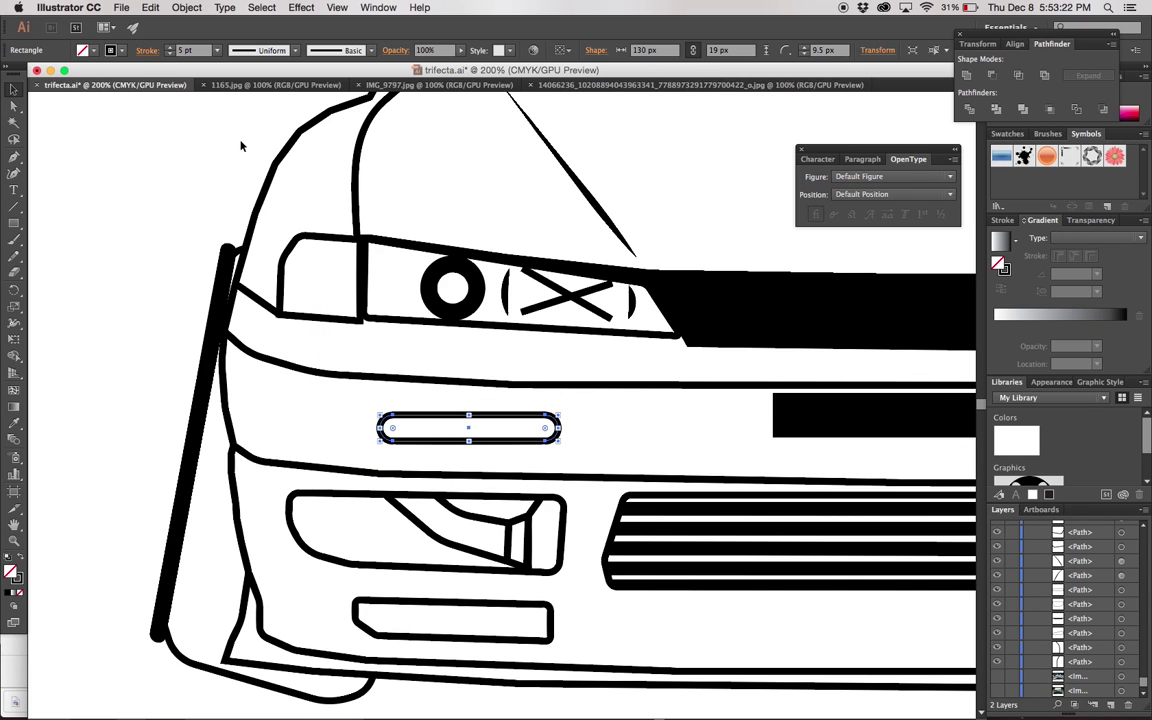
pyautogui.hotkey('shift', 'x')
pyautogui.hscroll(2, 529, 443)
pyautogui.hotkey('ctrl', '-')
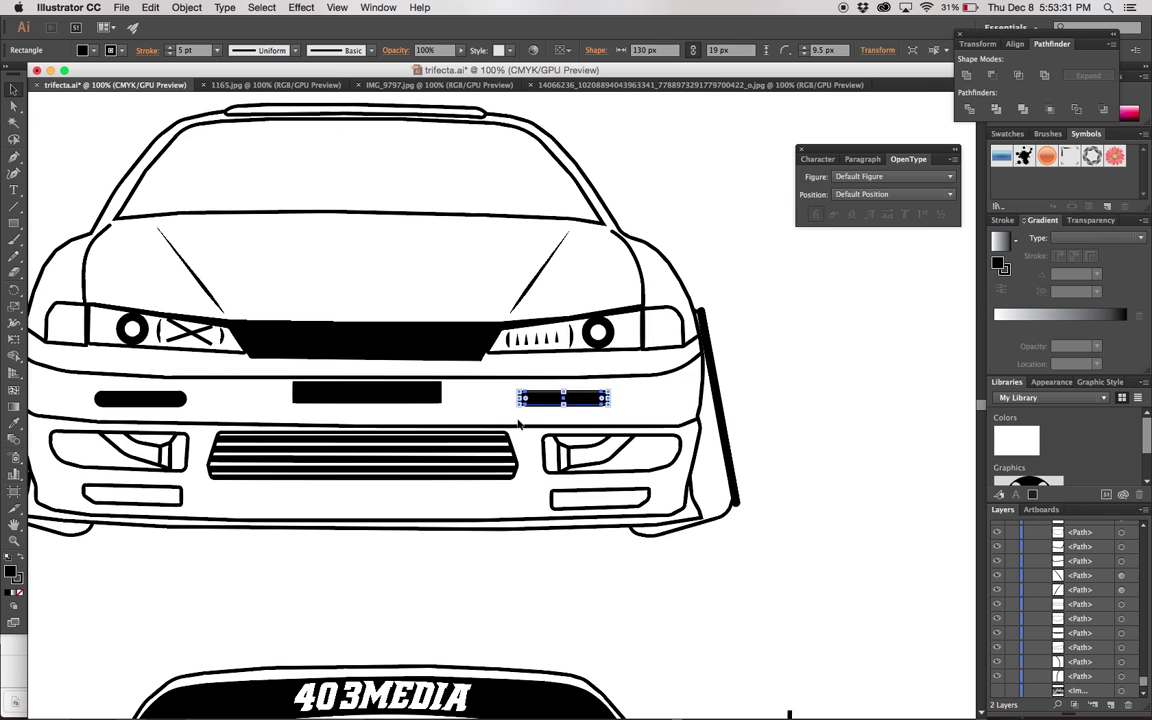
pyautogui.moveTo(595, 403); pyautogui.dragTo(594, 403)
pyautogui.hotkey('ctrl', '-')
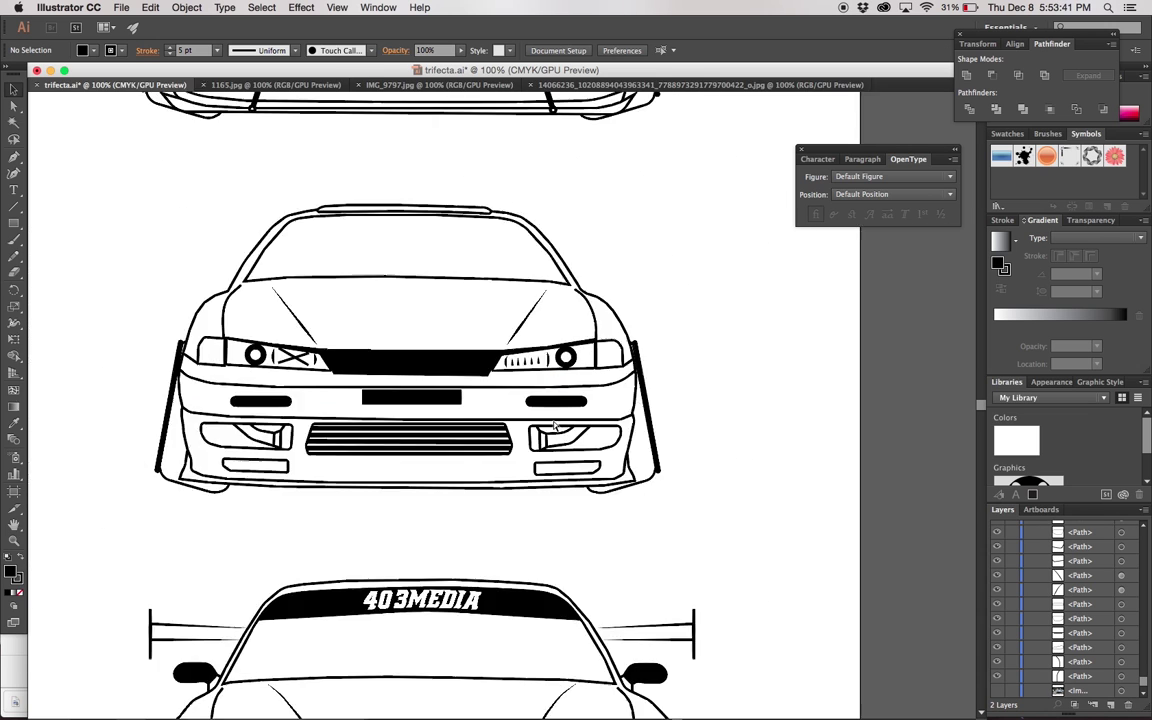
pyautogui.hotkey('ctrl', '-')
pyautogui.hotkey('ctrl', '-')
pyautogui.hotkey('ctrl', '+')
pyautogui.hotkey('ctrl', '+')
pyautogui.hotkey('ctrl', '+')
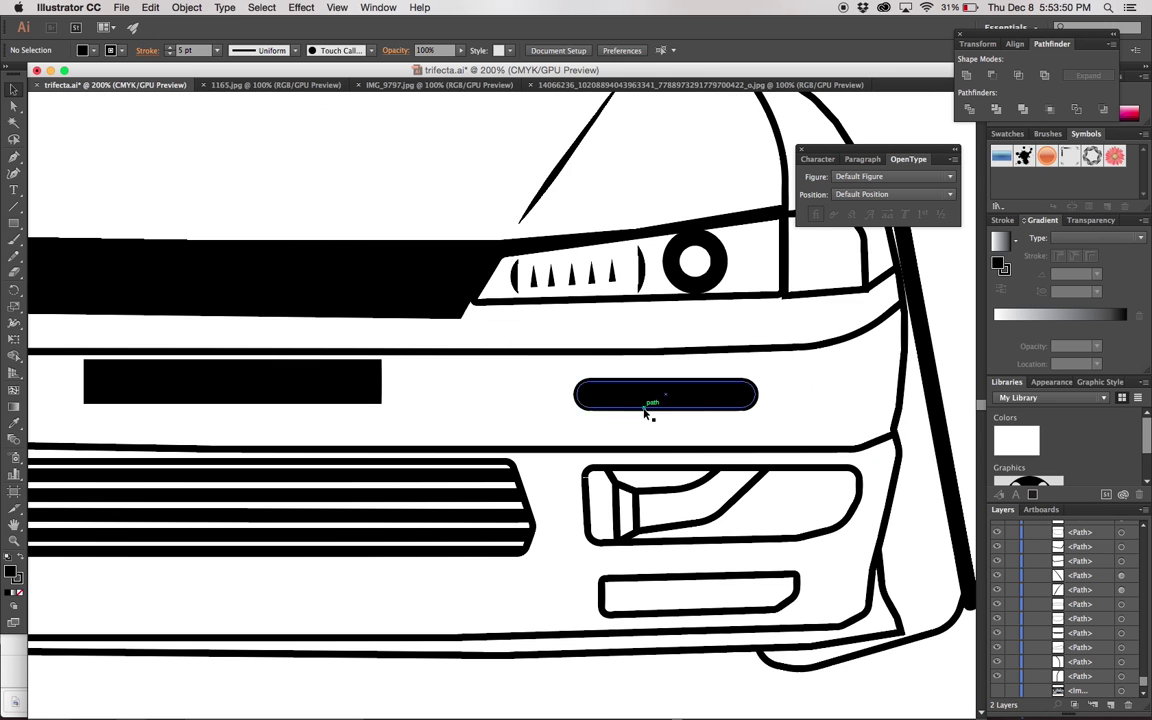
pyautogui.scroll(1, 643, 411)
pyautogui.scroll(4, 650, 414)
pyautogui.hscroll(-3, 650, 414)
pyautogui.hotkey('ctrl', '-')
pyautogui.hotkey('ctrl', '-')
pyautogui.hotkey('ctrl', '-')
# - Copy the 403MEDIA banner onto the middle car's windshield and nudge its lettering up
pyautogui.moveTo(580, 238); pyautogui.dragTo(587, 630)
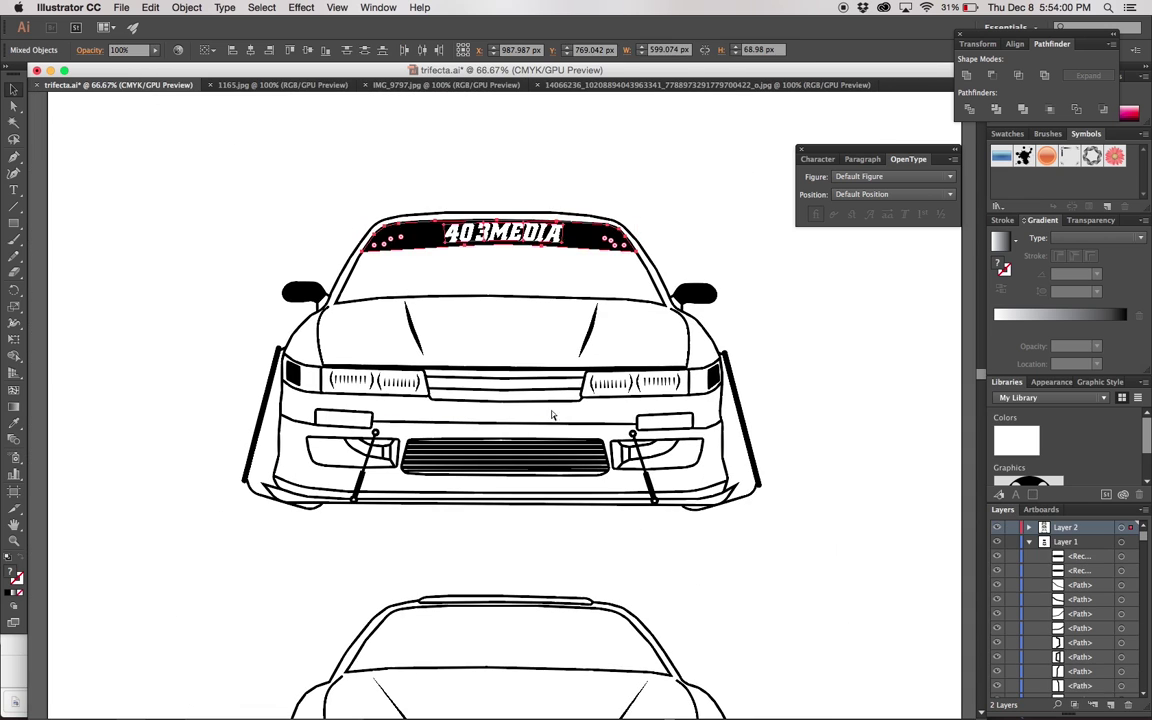
pyautogui.hotkey('ctrl', '+')
pyautogui.hotkey('ctrl', '+')
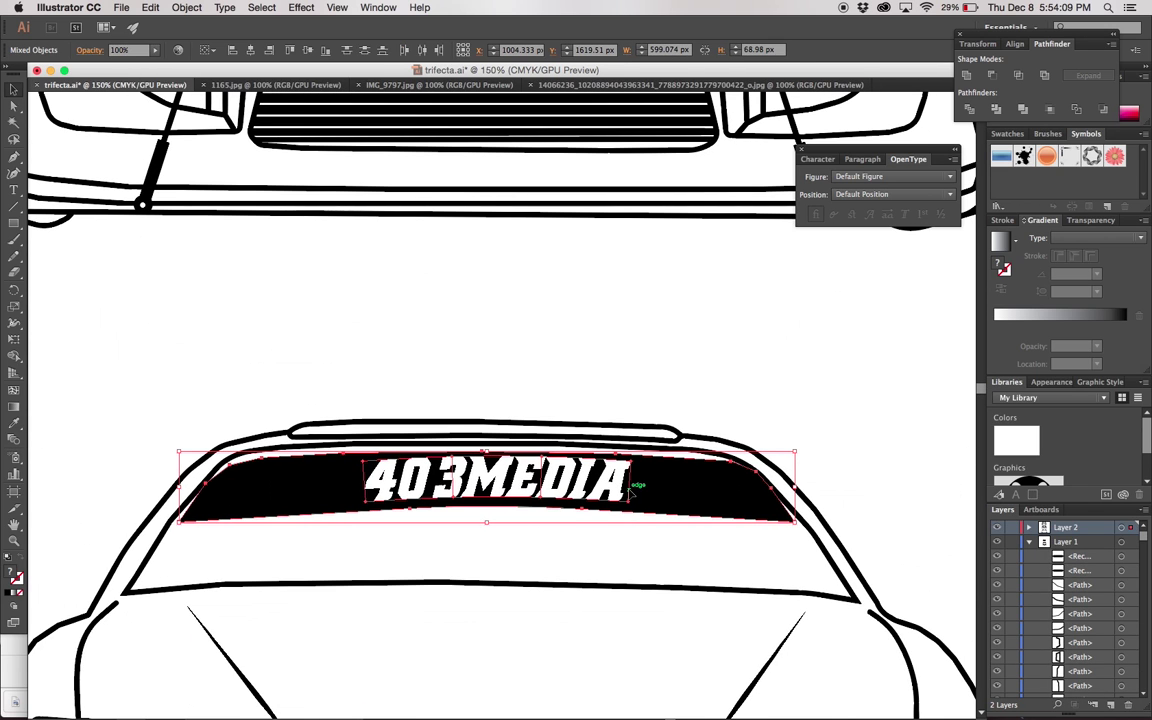
pyautogui.moveTo(631, 491); pyautogui.dragTo(630, 484)
pyautogui.click(617, 566)
# - Move the banner's right-end anchors to follow the windshield curve
pyautogui.hotkey('ctrl', '+')
pyautogui.hotkey('ctrl', '+')
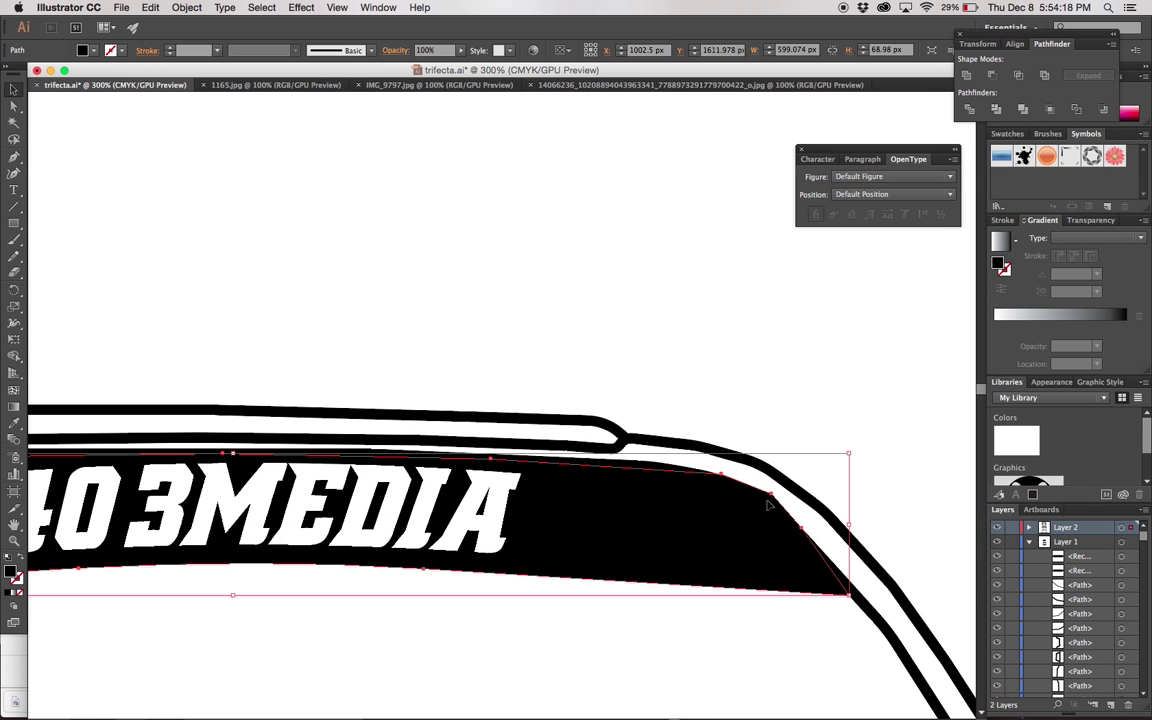
pyautogui.press('a')
pyautogui.moveTo(779, 488); pyautogui.dragTo(771, 499)
pyautogui.click(719, 481)
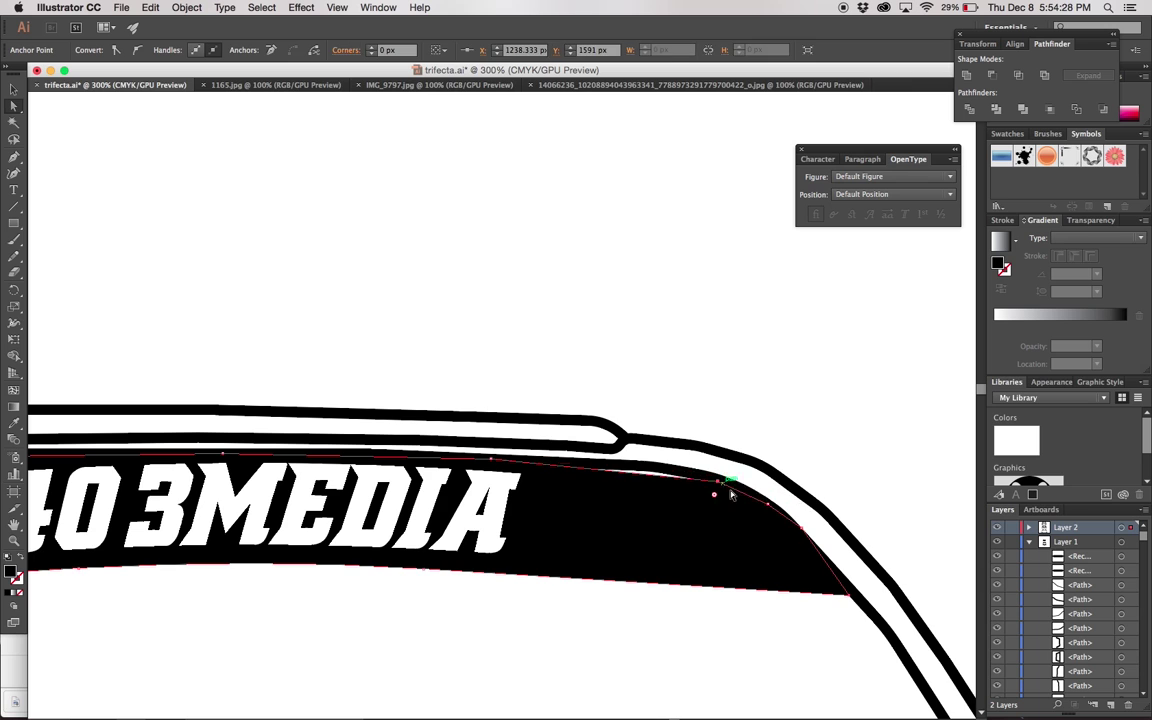
pyautogui.click(676, 472)
pyautogui.moveTo(692, 481); pyautogui.dragTo(690, 474)
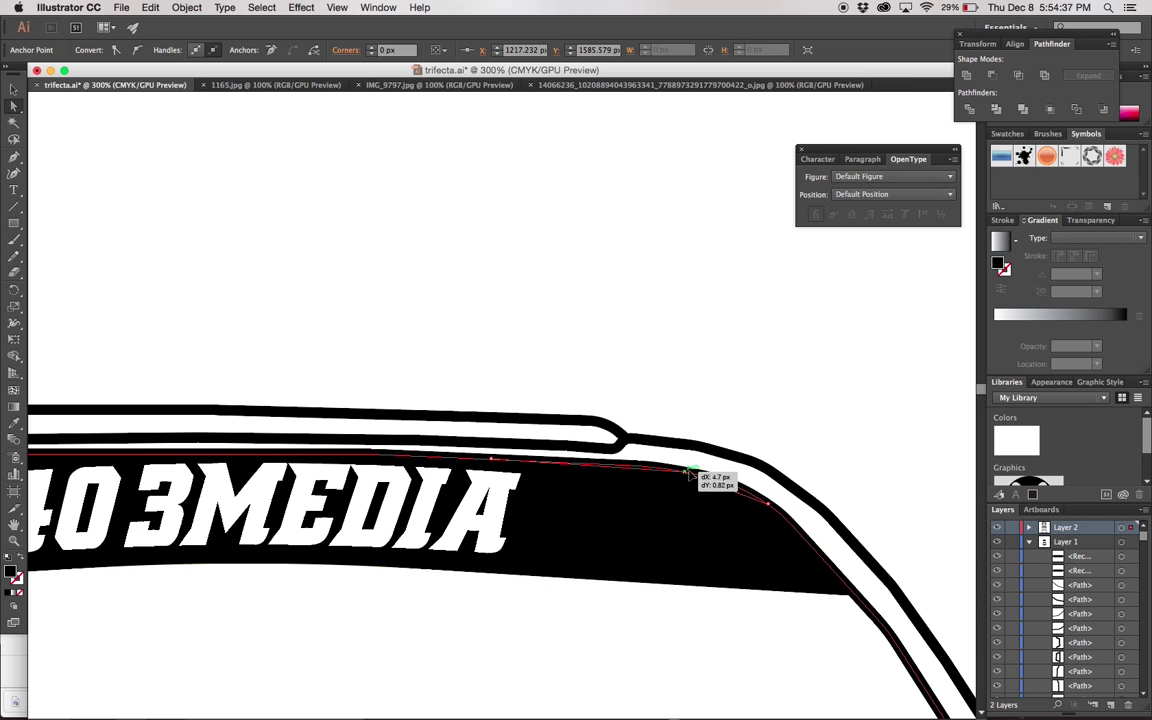
pyautogui.hscroll(-10, 616, 585)
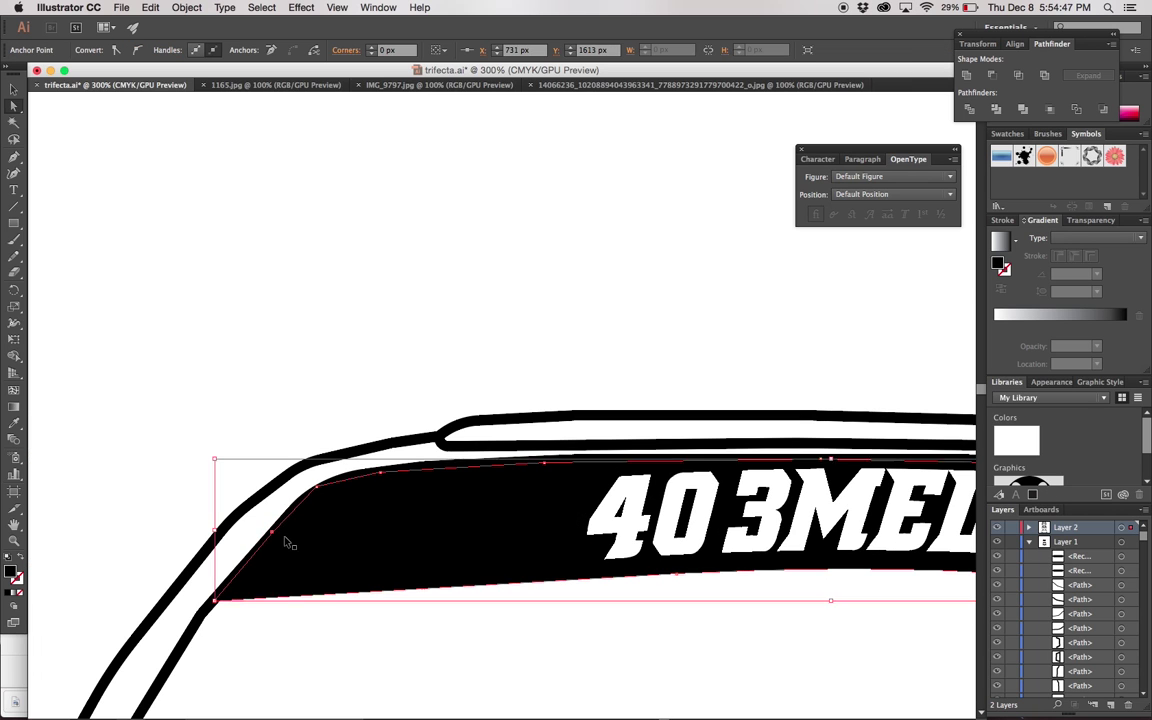
pyautogui.scroll(-3, 483, 602)
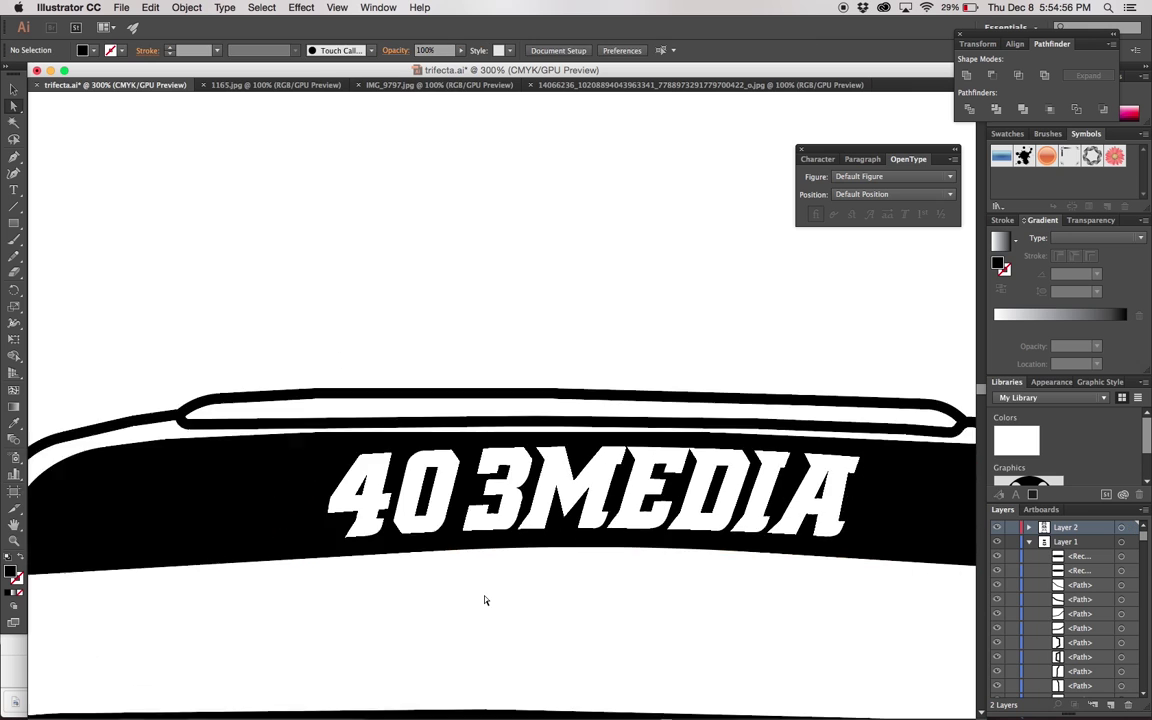
pyautogui.scroll(-3, 483, 602)
pyautogui.scroll(-2, 483, 602)
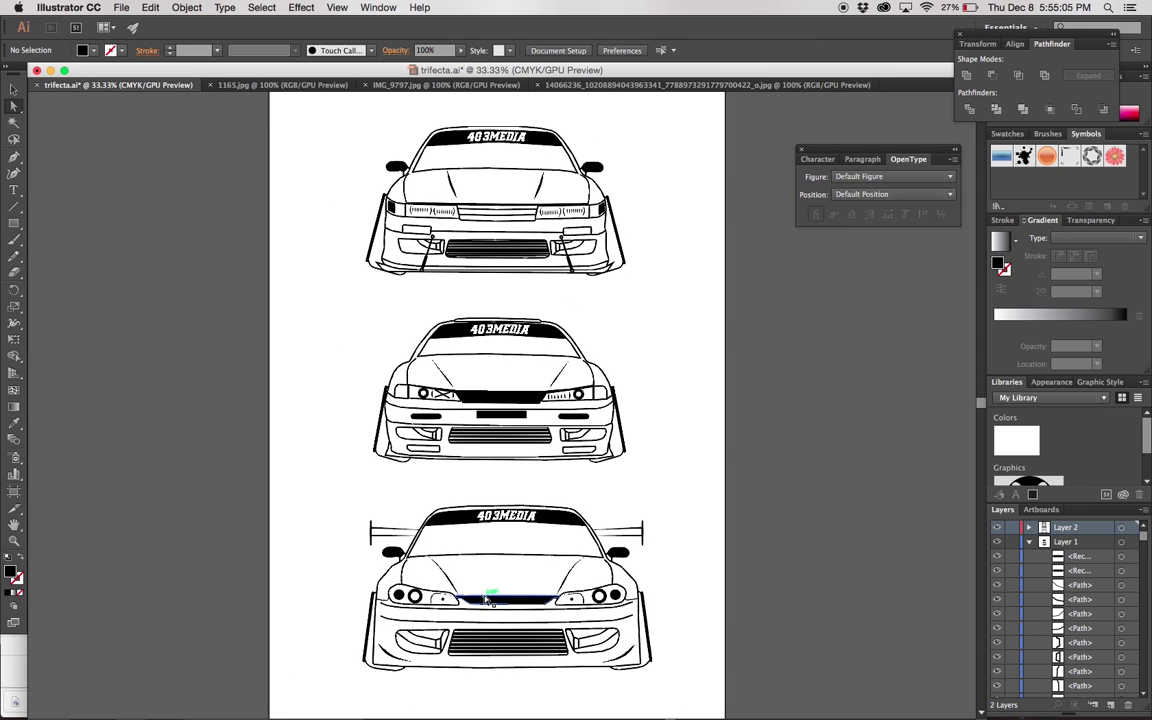
# - Enlarge the middle car drawing, then scale up the top car slightly
pyautogui.press('v')
pyautogui.moveTo(347, 319)
pyautogui.mouseDown()
pyautogui.moveTo(627, 463)
pyautogui.moveTo(648, 462)
pyautogui.mouseUp()
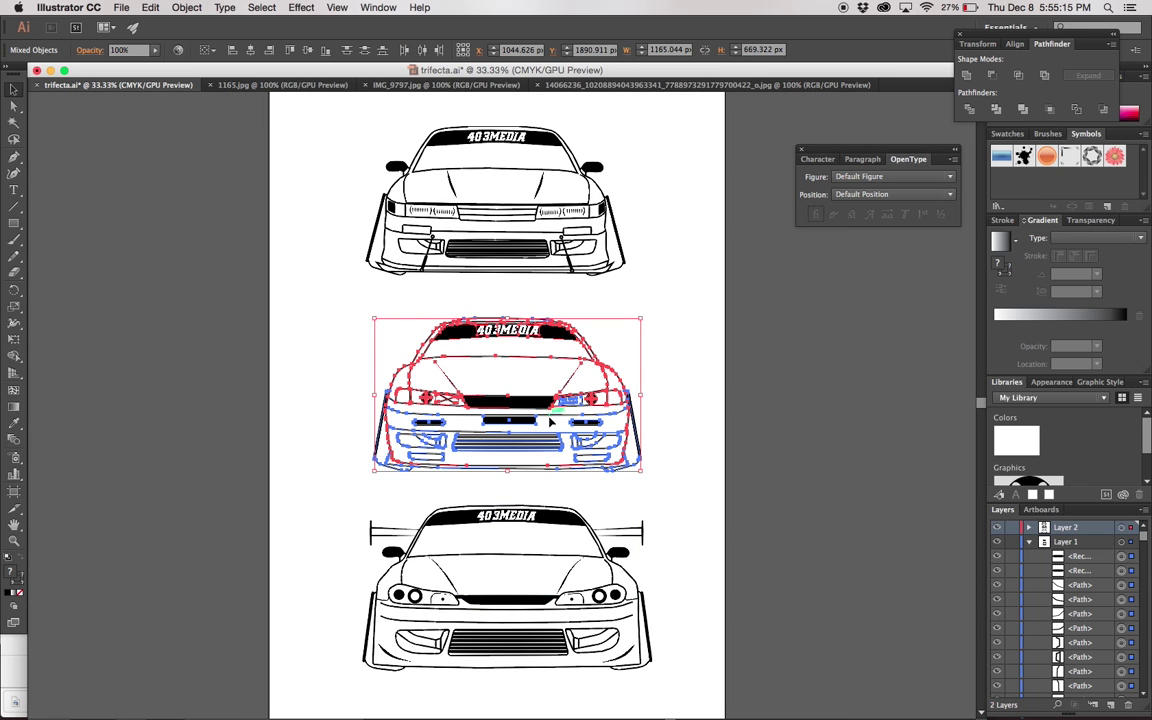
pyautogui.click(648, 462)
pyautogui.moveTo(646, 307); pyautogui.dragTo(350, 110)
pyautogui.moveTo(625, 275); pyautogui.dragTo(632, 280)
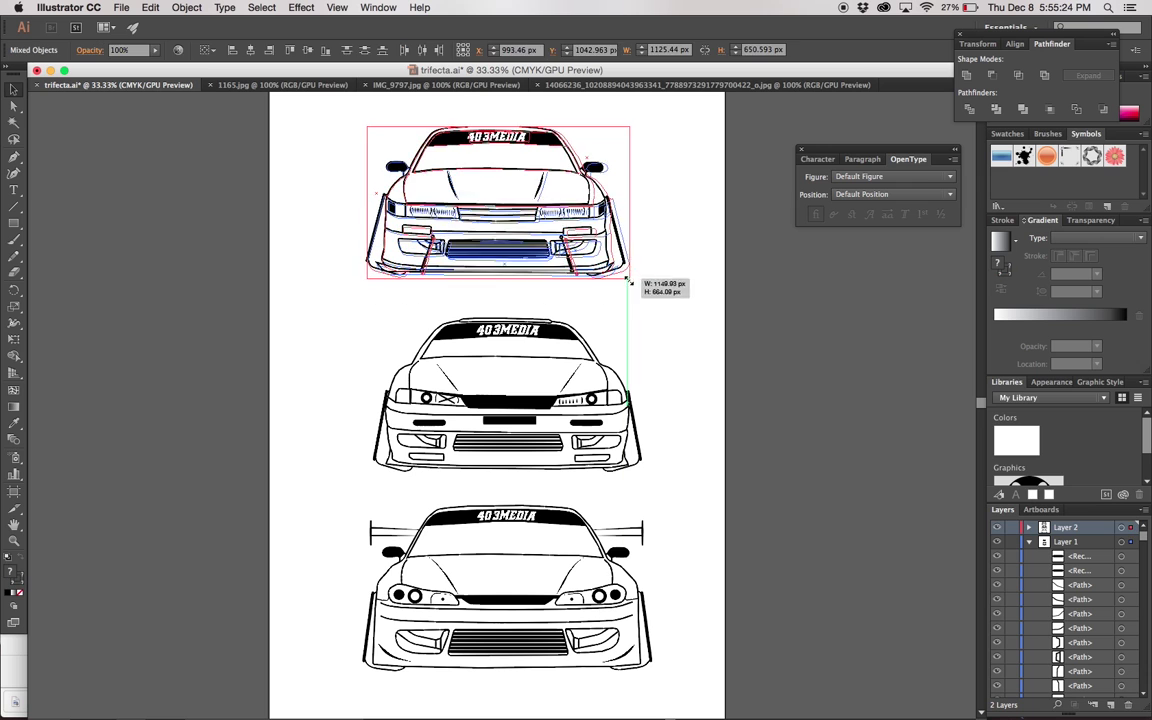
pyautogui.click(677, 246)
# - Inspect the rescaled middle car front up close, selecting its body outline
pyautogui.scroll(-2, 677, 246)
pyautogui.scroll(-1, 677, 246)
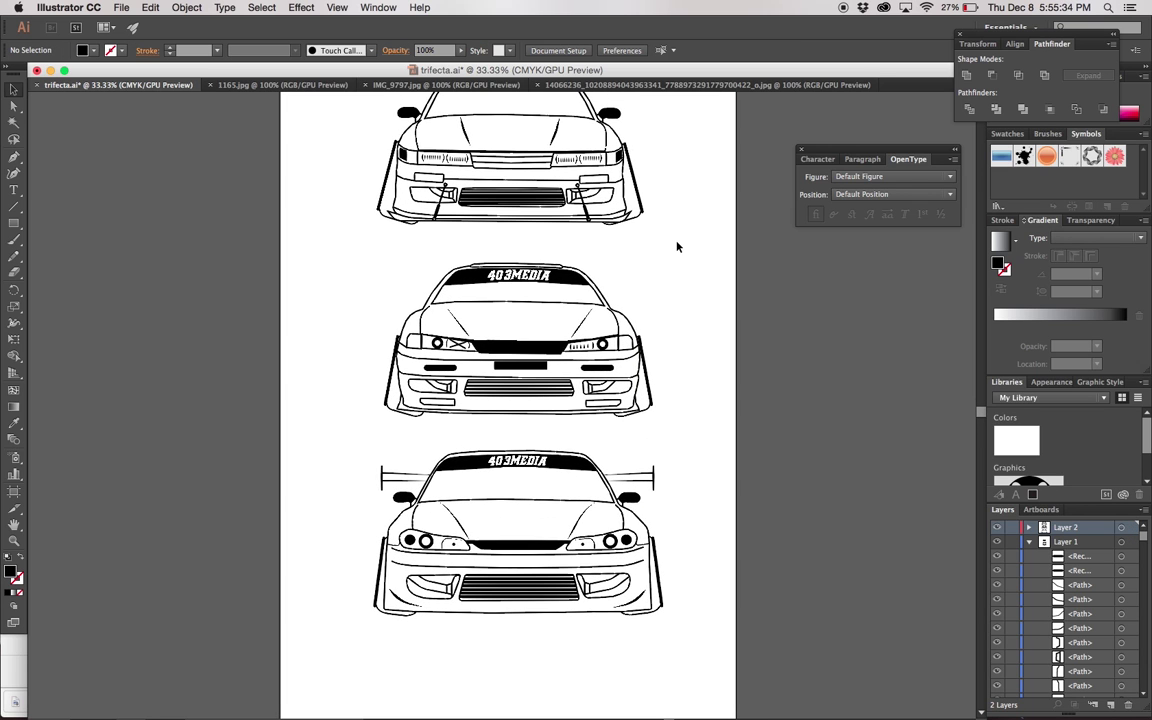
pyautogui.scroll(-3, 677, 246)
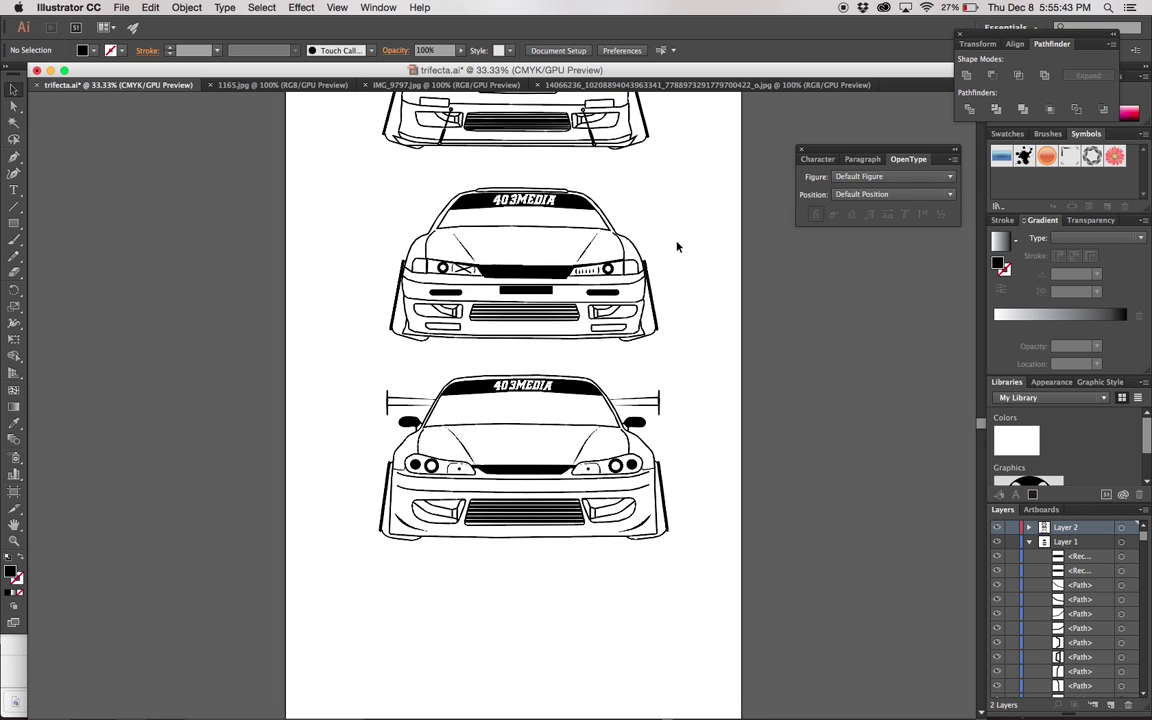
pyautogui.press('super+equal')
pyautogui.press('super+equal')
pyautogui.press('super+equal')
pyautogui.press('super+equal')
pyautogui.click(677, 246)
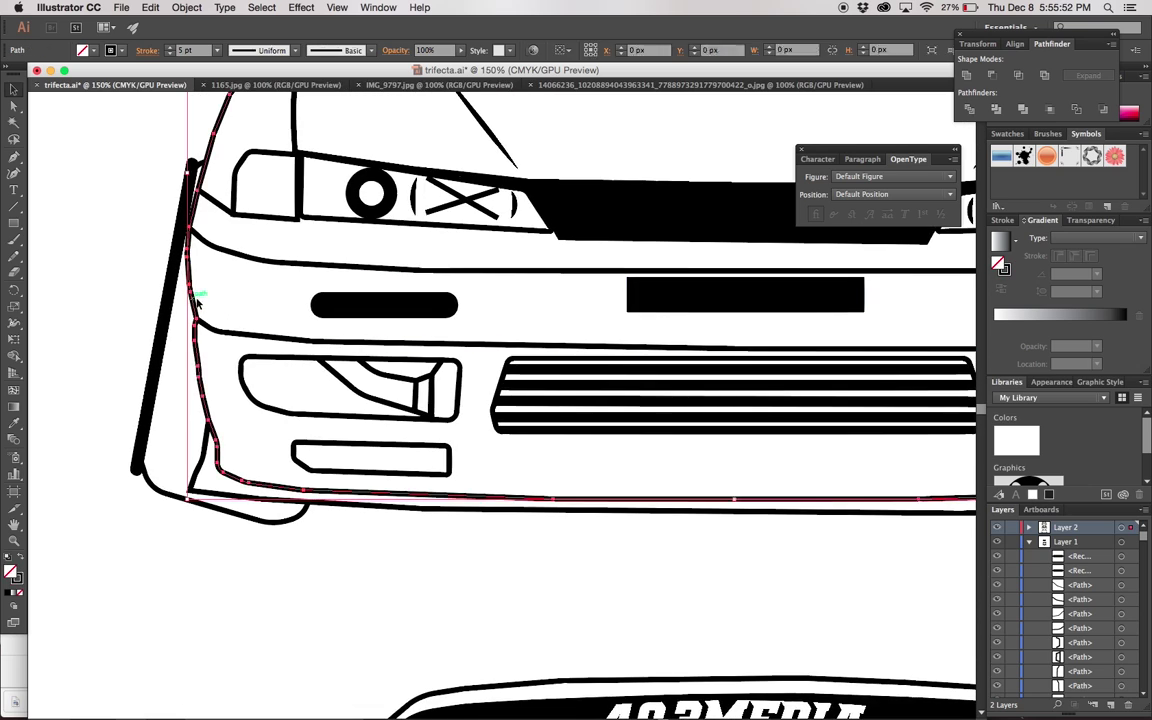
pyautogui.scroll(10, 560, 320)
pyautogui.hscroll(5, 450, 378)
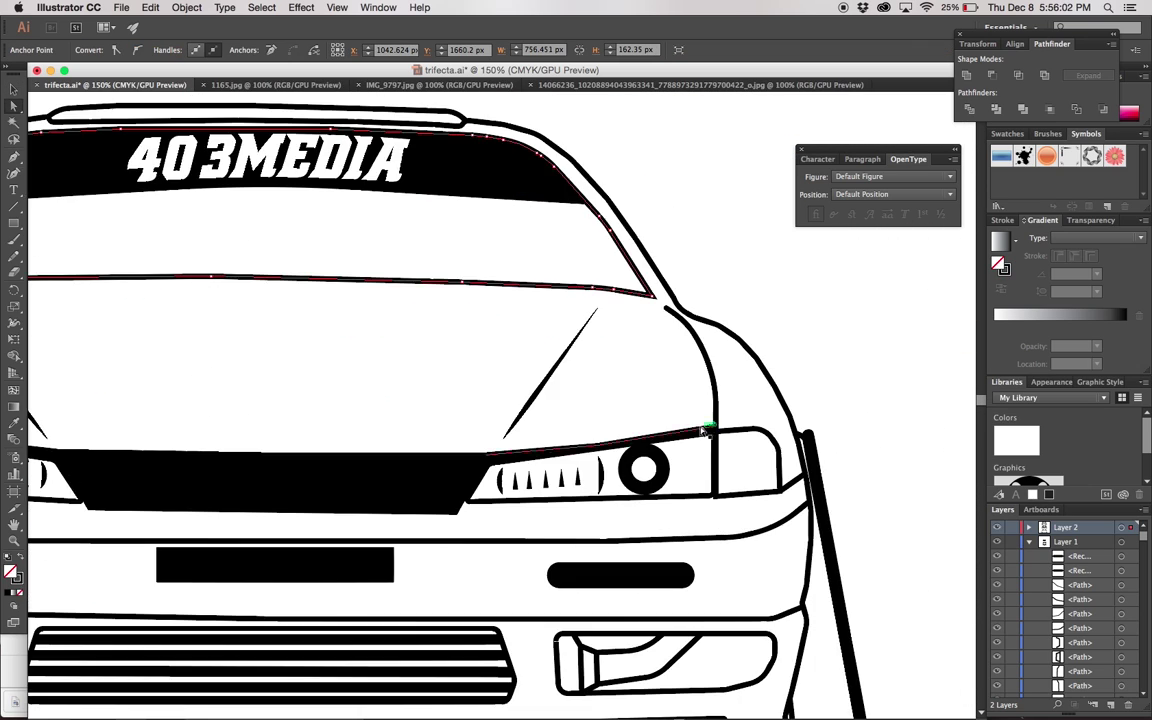
pyautogui.hscroll(-4, 500, 390)
pyautogui.hscroll(2, 728, 403)
pyautogui.scroll(-3, 796, 455)
pyautogui.hscroll(-5, 796, 455)
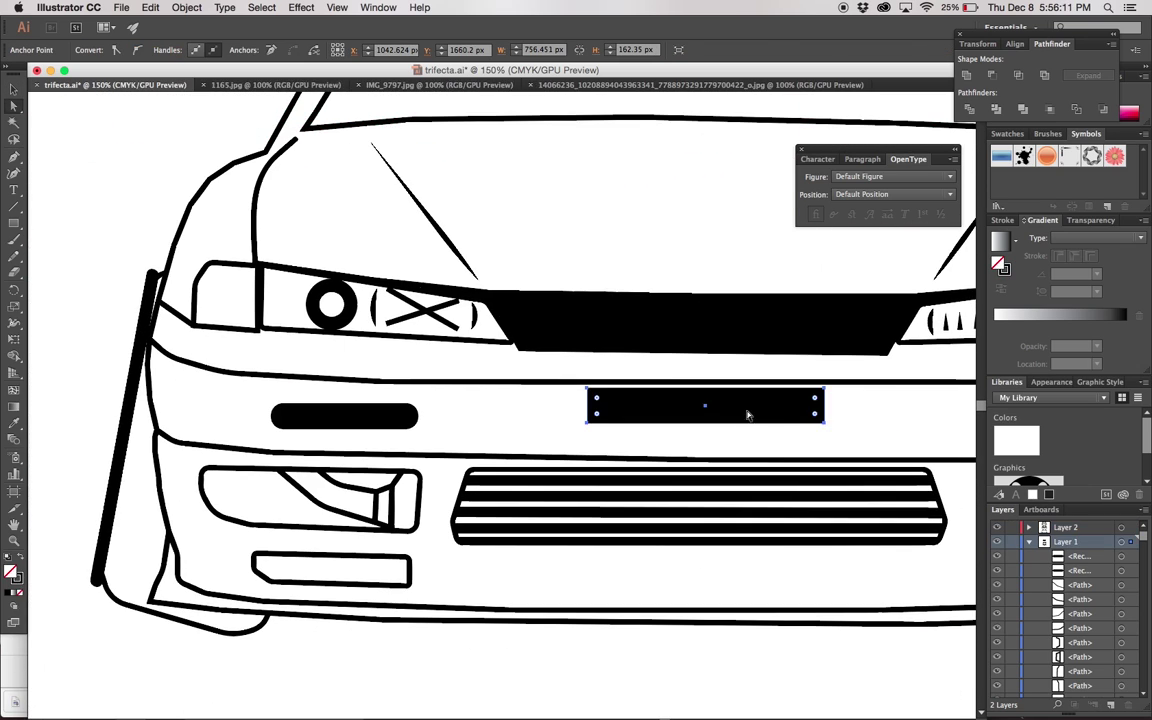
pyautogui.scroll(-5, 760, 477)
pyautogui.click(760, 477)
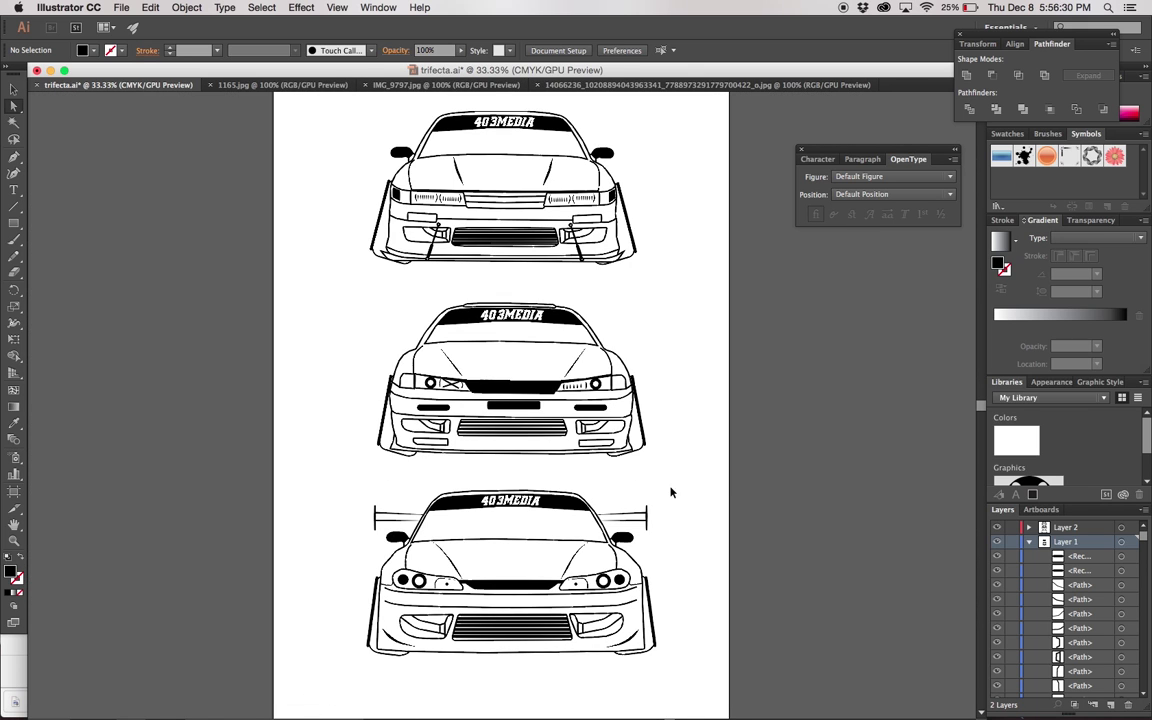
# - Set the type size to 72 pt and type the 'THANKS FOR WATCHING!!!!' heading above the cars
pyautogui.hotkey('ctrl', '-')
pyautogui.click(14, 189)
pyautogui.click(375, 150)
pyautogui.click(703, 50)
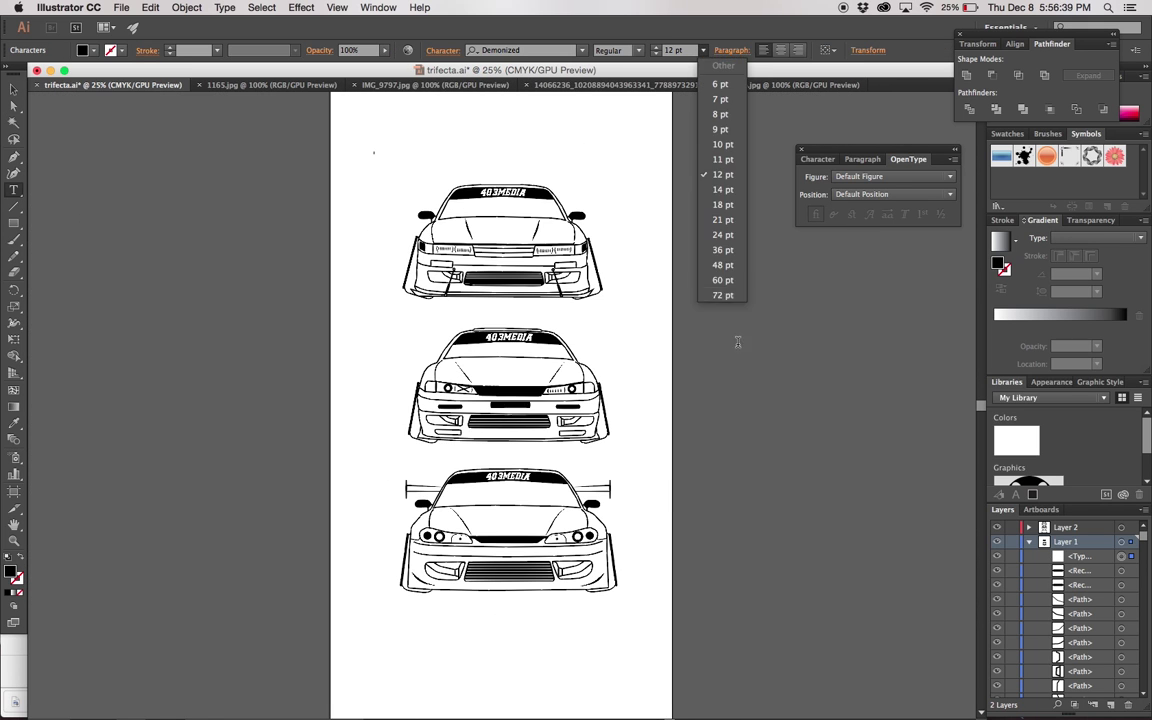
pyautogui.click(650, 268)
pyautogui.write('THANKS FOR WATCHING!!!!')
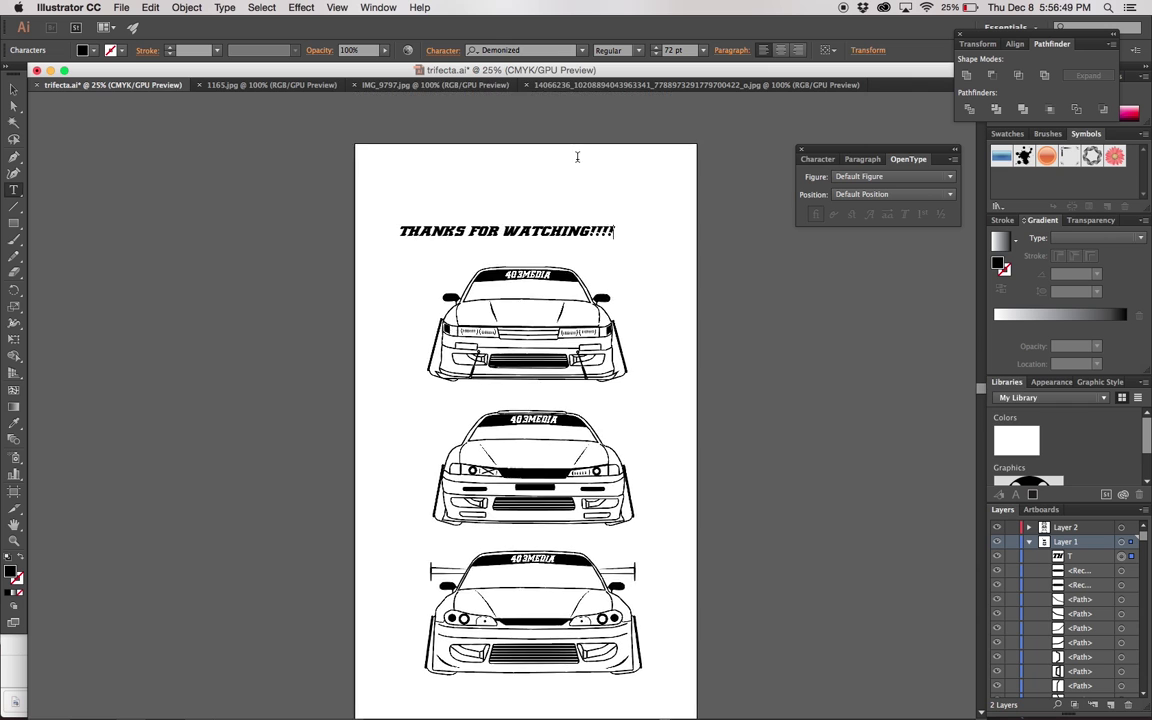
pyautogui.hotkey('ctrl', '+')
pyautogui.hotkey('ctrl', '+')
pyautogui.hotkey('ctrl', '+')
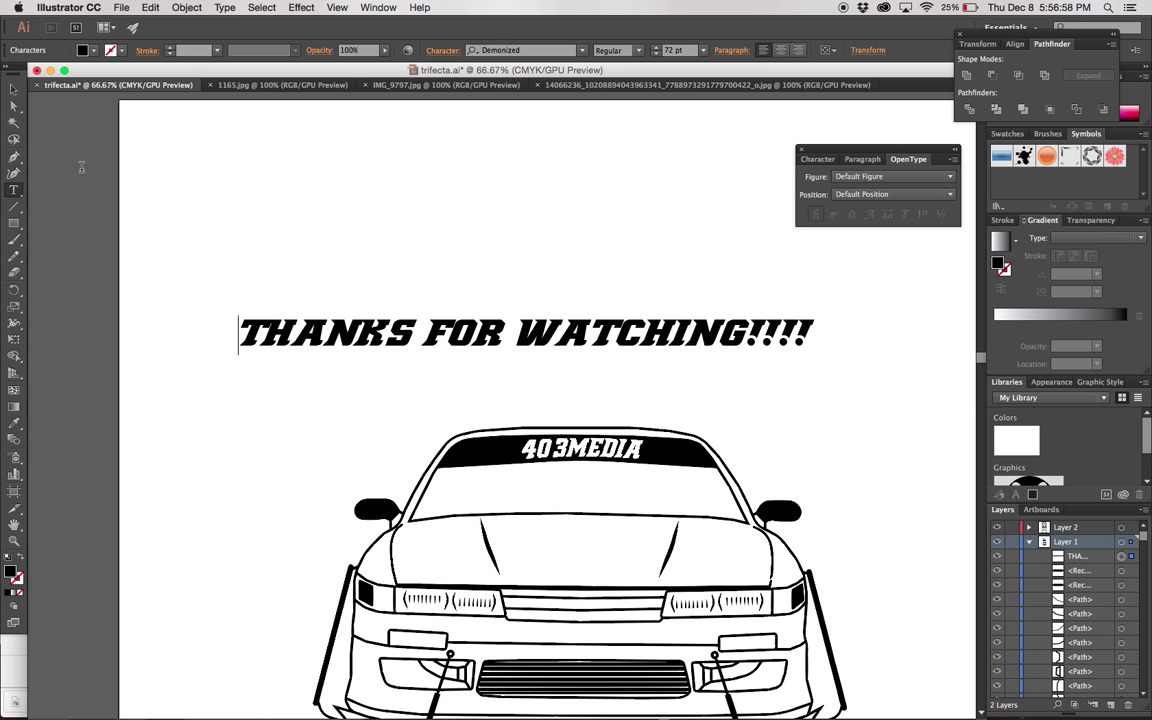
pyautogui.click(211, 185)
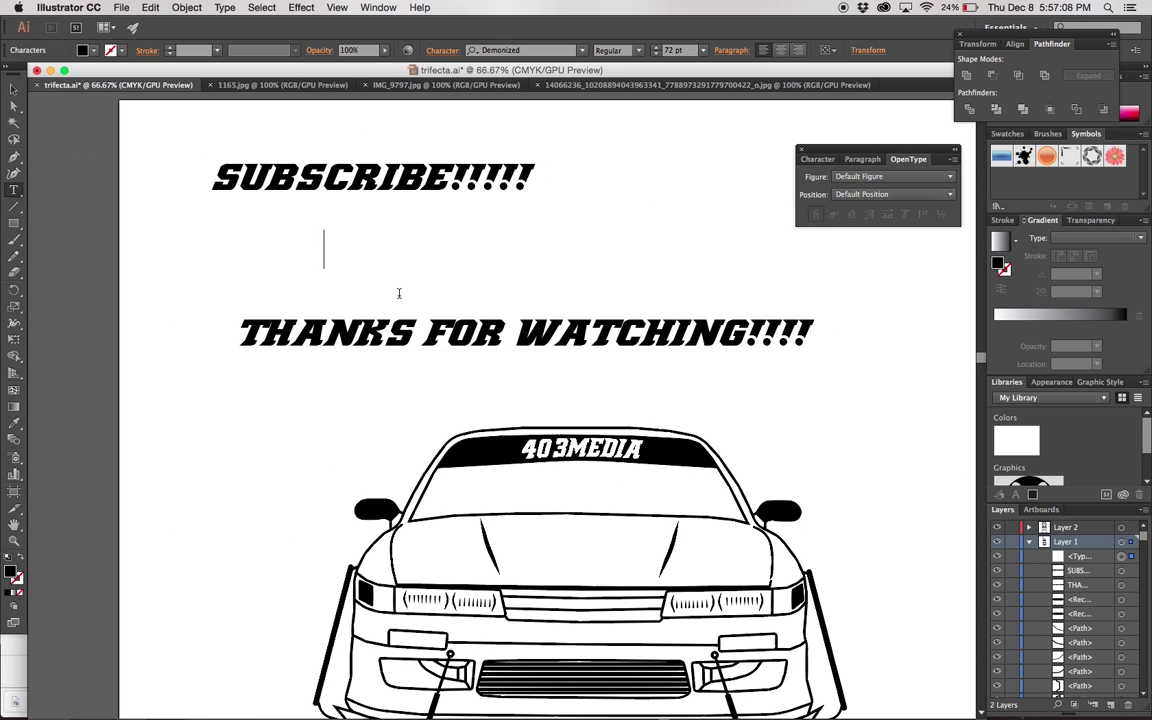
pyautogui.write('LIKE AND COMMENT!!!!')
pyautogui.press('Escape')
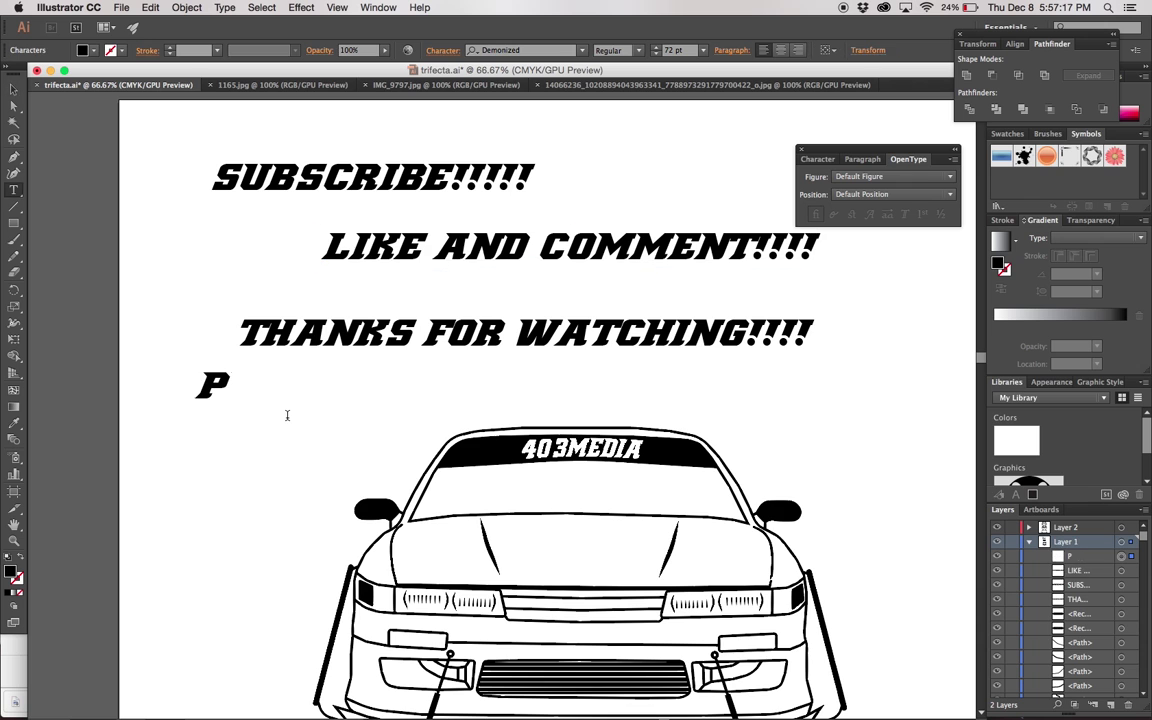